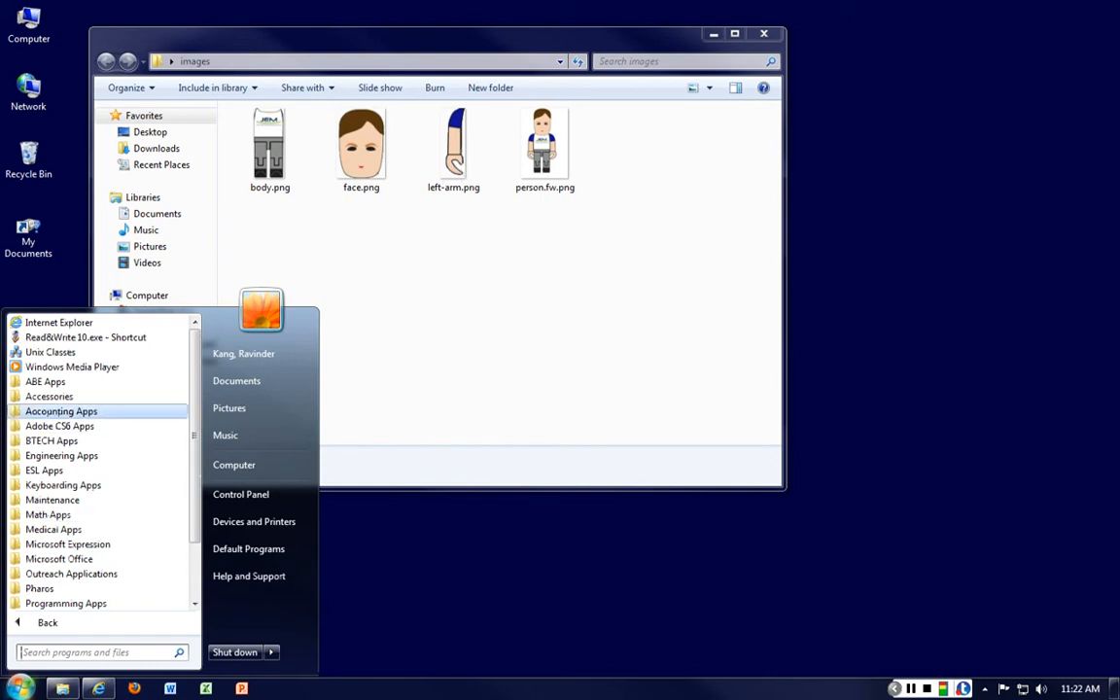
# - Launch Adobe Flash Professional CS6 and move the images folder window out of the way
pyautogui.click(59, 426)
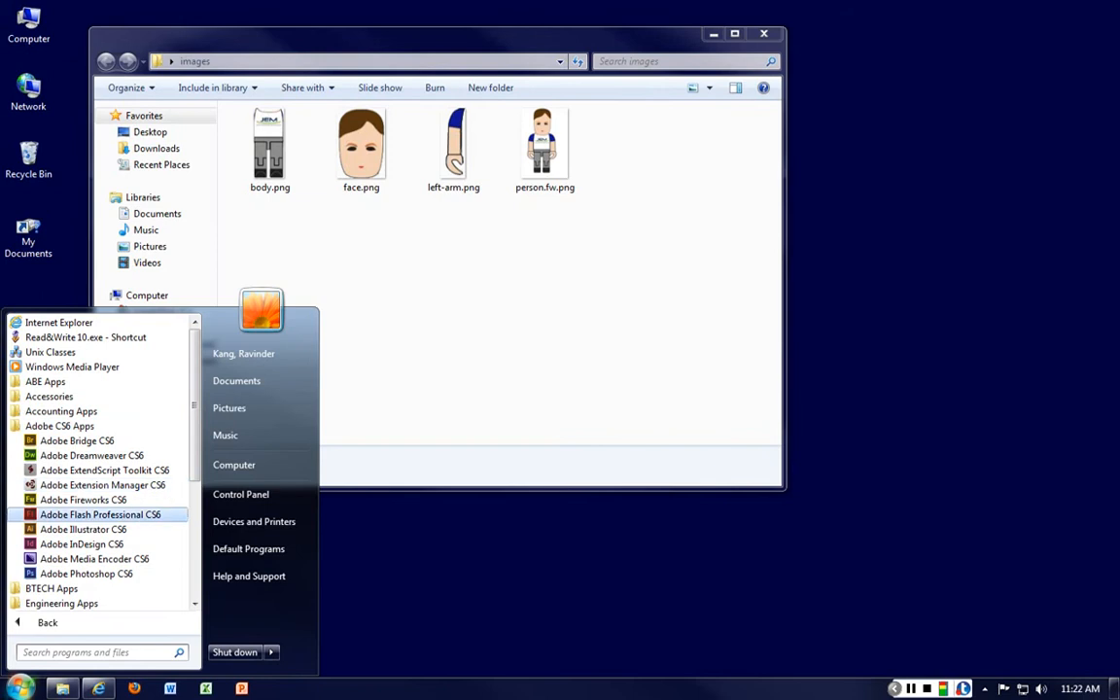
pyautogui.click(100, 514)
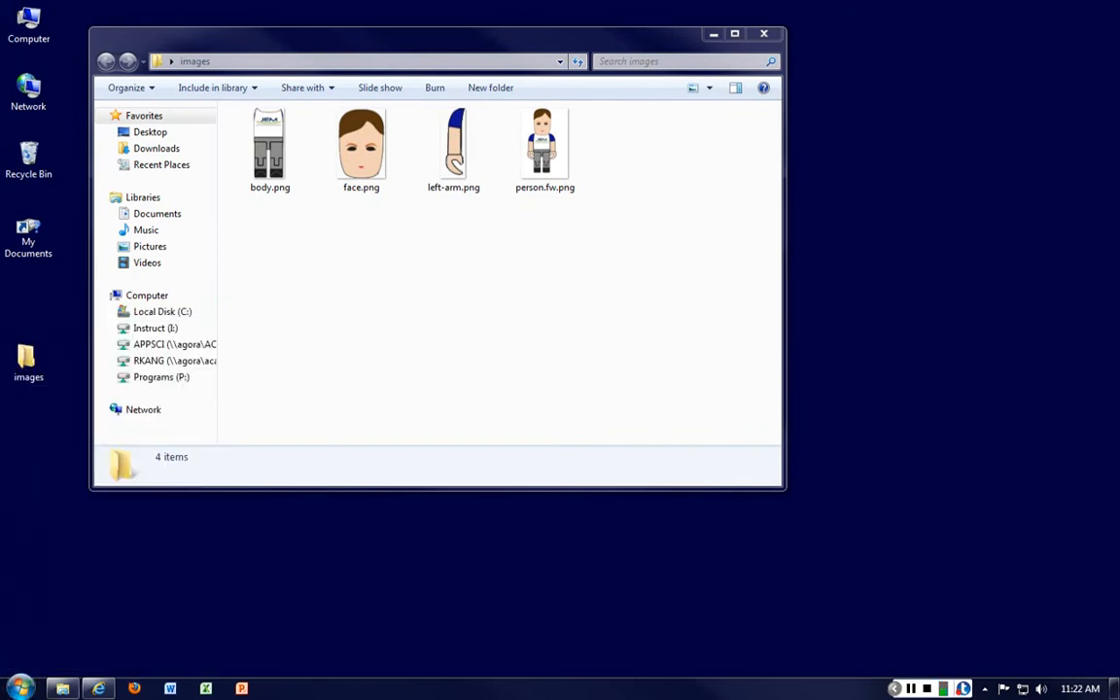
pyautogui.moveTo(486, 40); pyautogui.dragTo(746, 48)
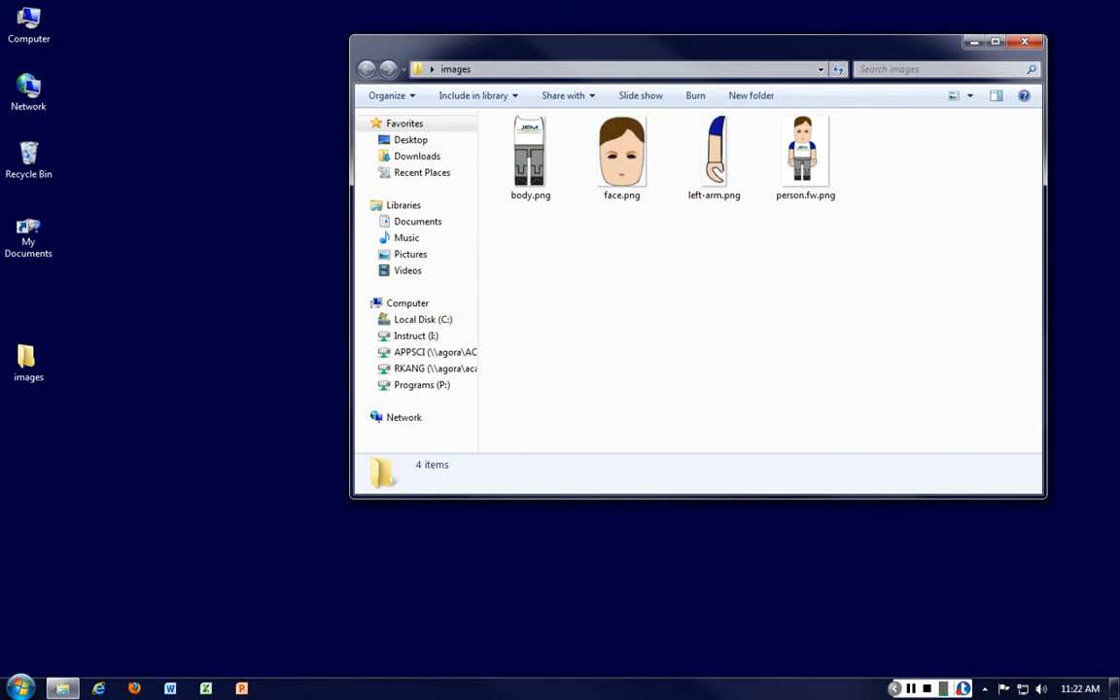
pyautogui.moveTo(671, 44); pyautogui.dragTo(1119, 91)
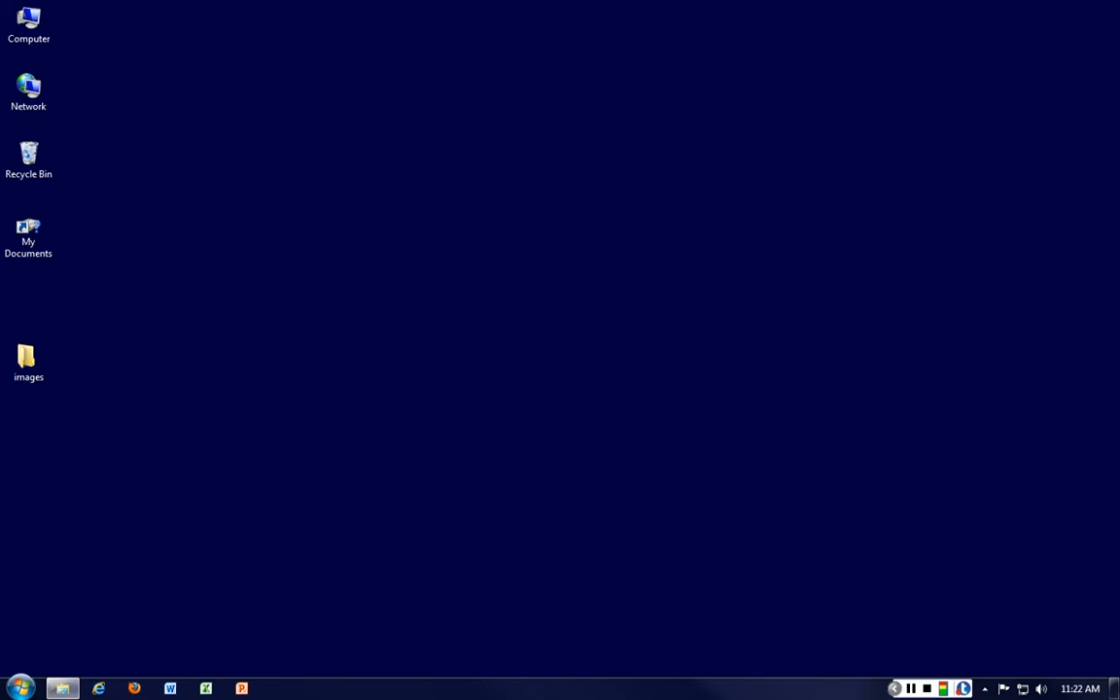
pyautogui.click(911, 688)
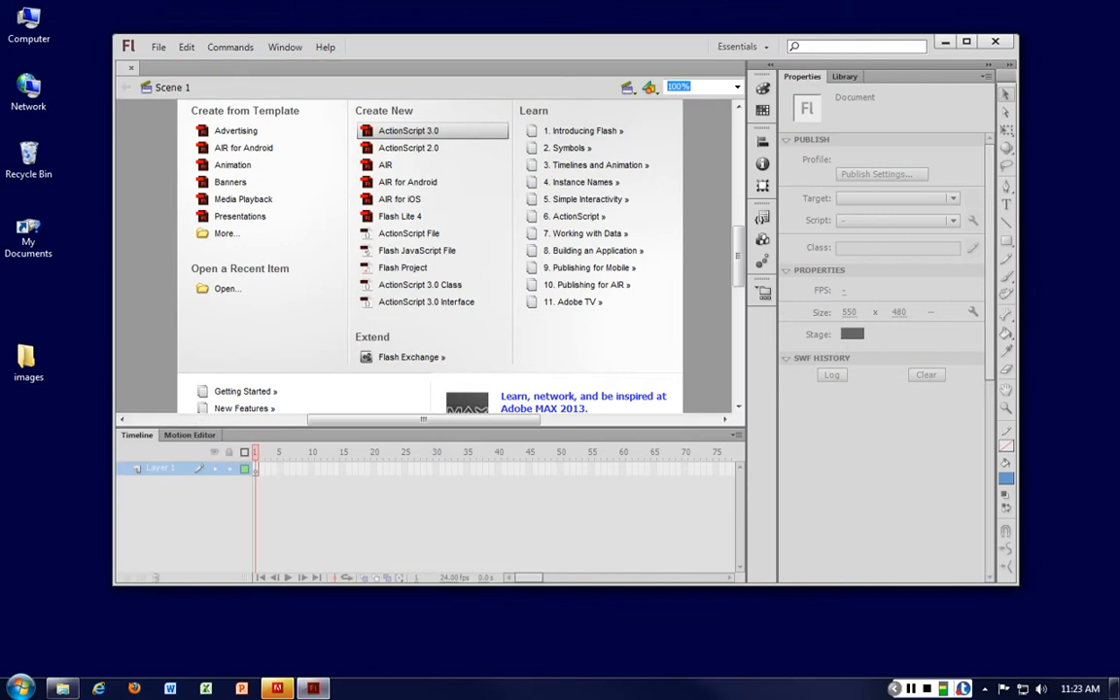
# - Create a new ActionScript 3.0 document and switch the workspace to Classic
pyautogui.click(408, 131)
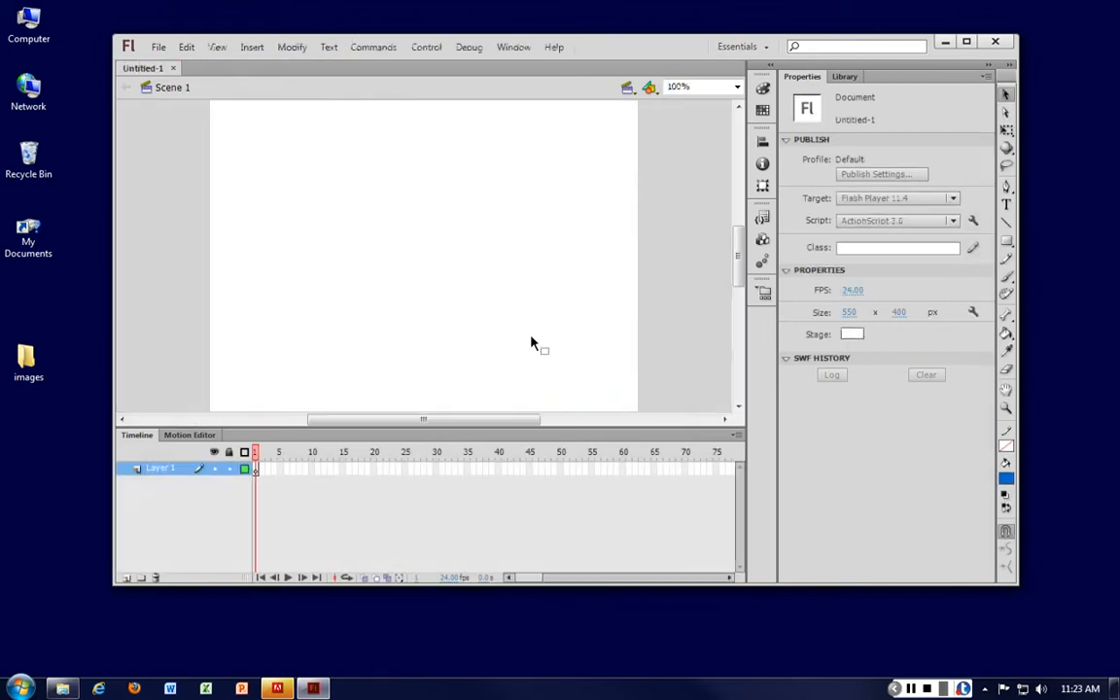
pyautogui.click(739, 46)
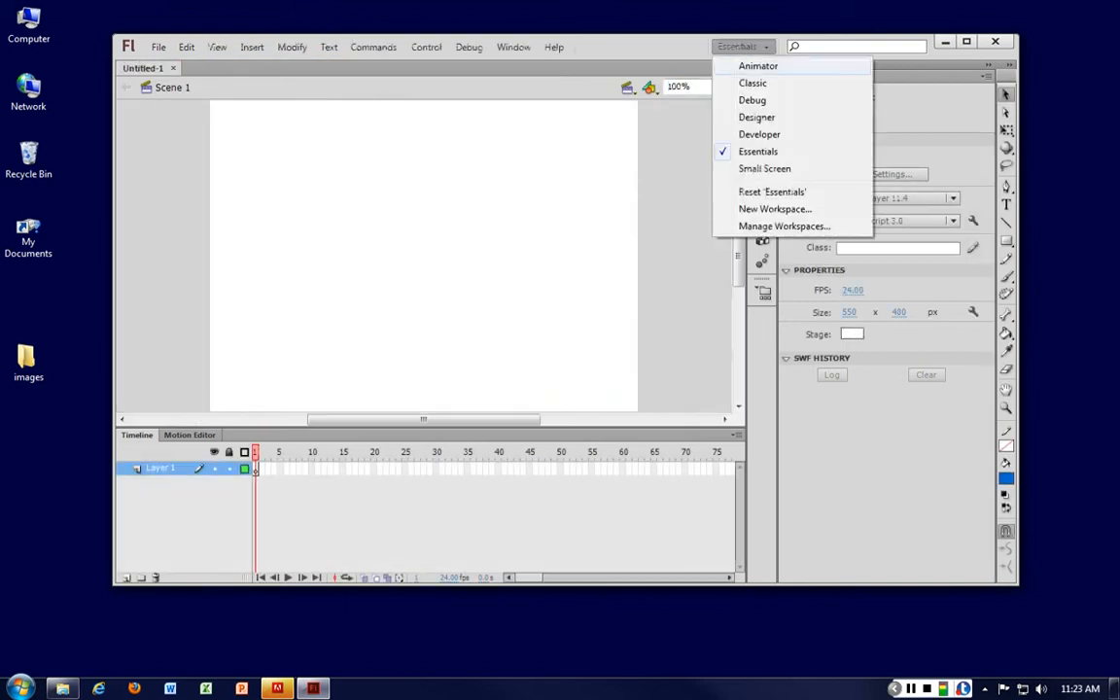
pyautogui.click(752, 82)
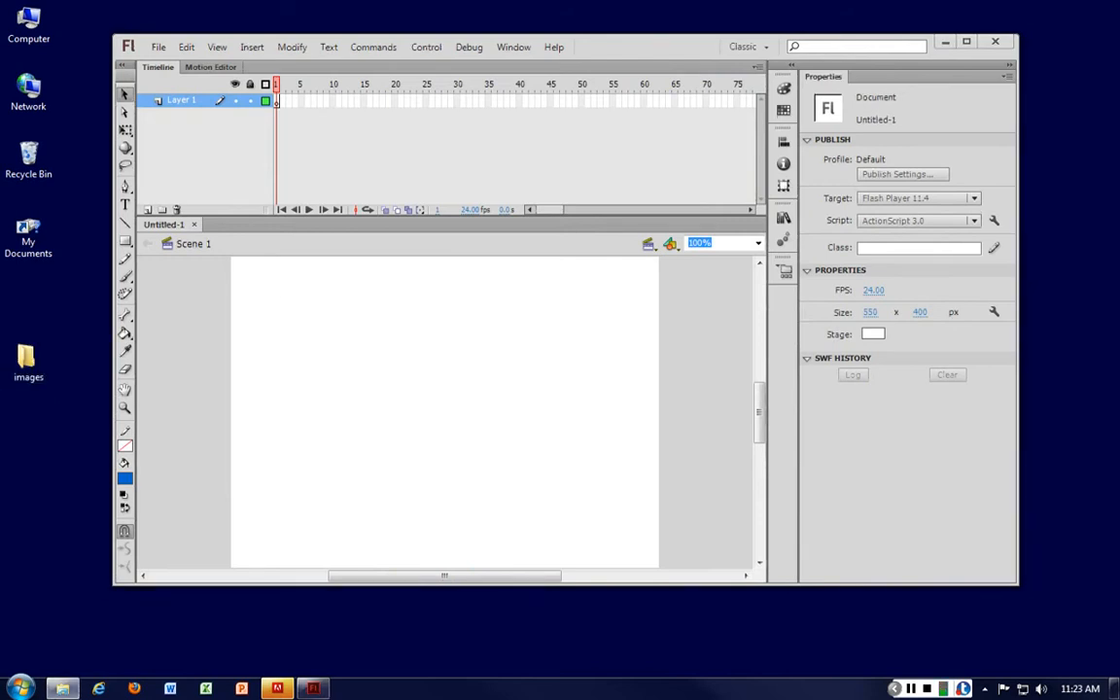
# - Bring face.png, left-arm.png and body.png together from the images folder onto the Flash stage
pyautogui.click(62, 688)
pyautogui.moveTo(632, 314); pyautogui.dragTo(653, 391)
pyautogui.click(595, 503)
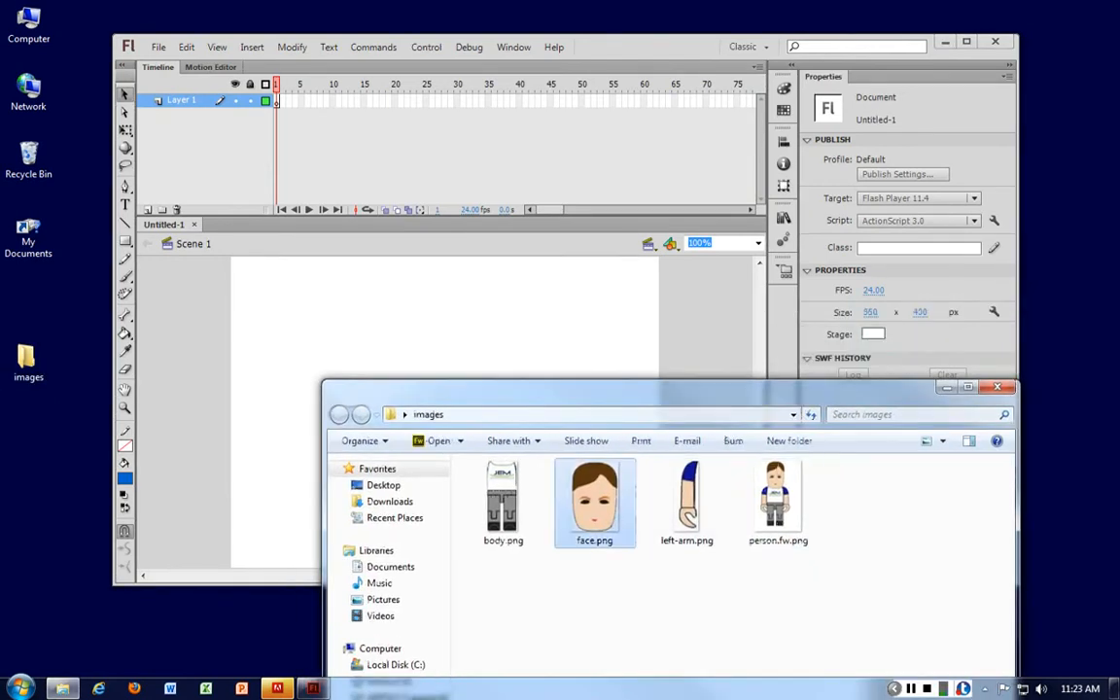
pyautogui.keyDown('ctrl'); pyautogui.click(686, 500); pyautogui.keyUp('ctrl')
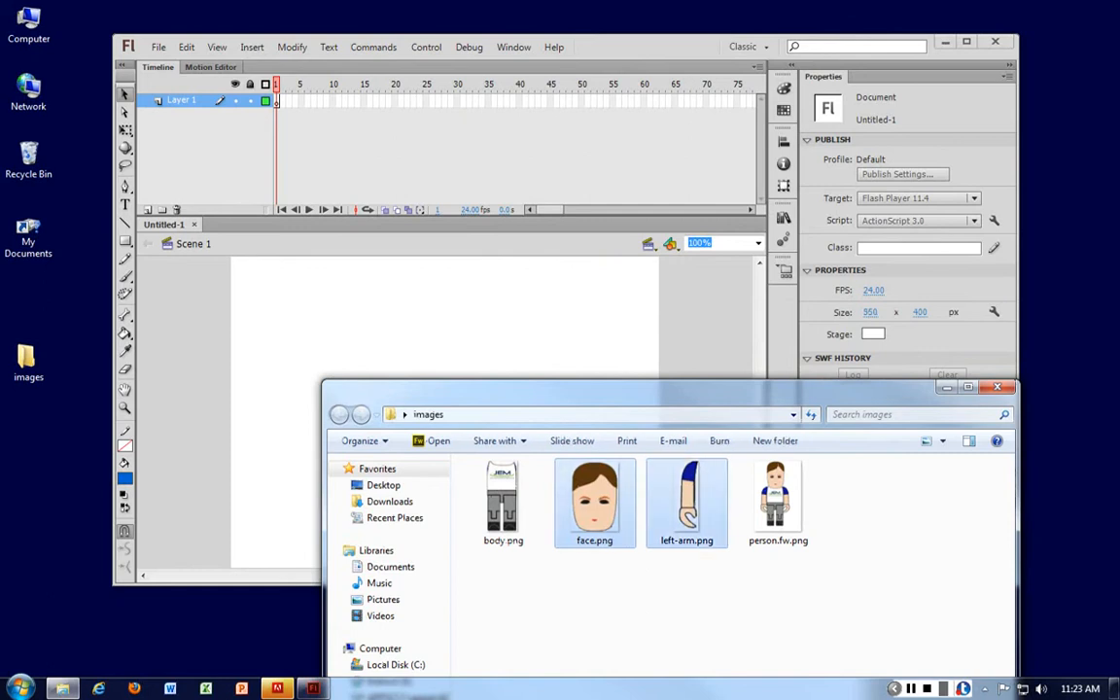
pyautogui.keyDown('ctrl'); pyautogui.click(502, 500); pyautogui.keyUp('ctrl')
pyautogui.moveTo(502, 501); pyautogui.dragTo(408, 296)
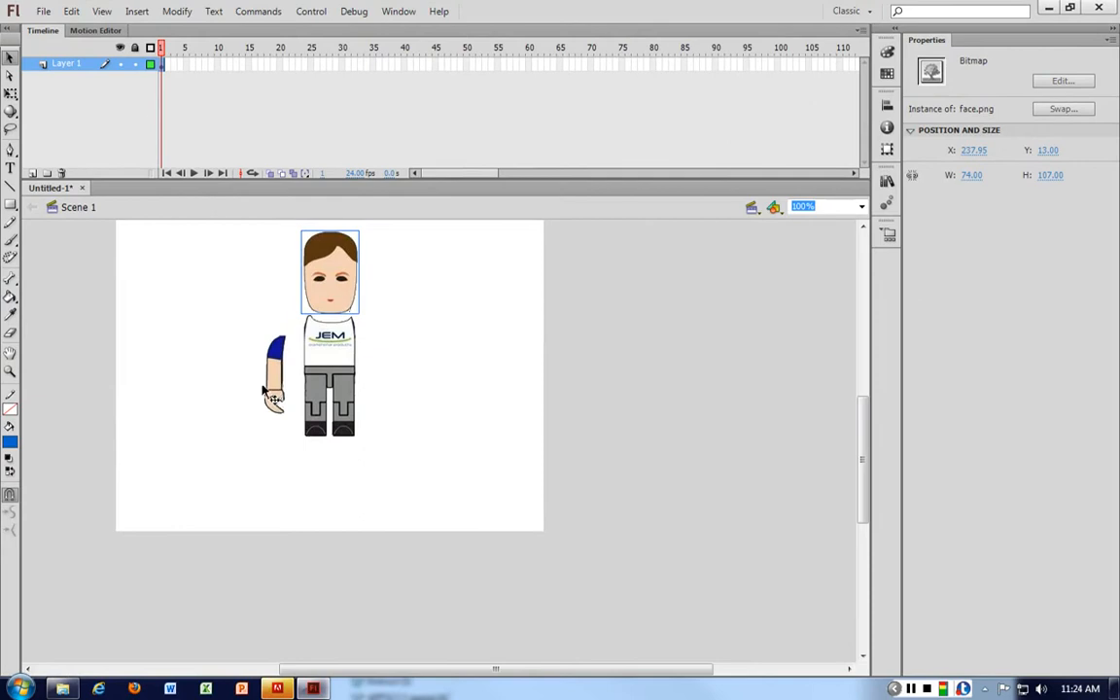
# - Move the body, face and arm bitmaps lower on the stage, with the face at about Y 81, and select all three
pyautogui.click(275, 380)
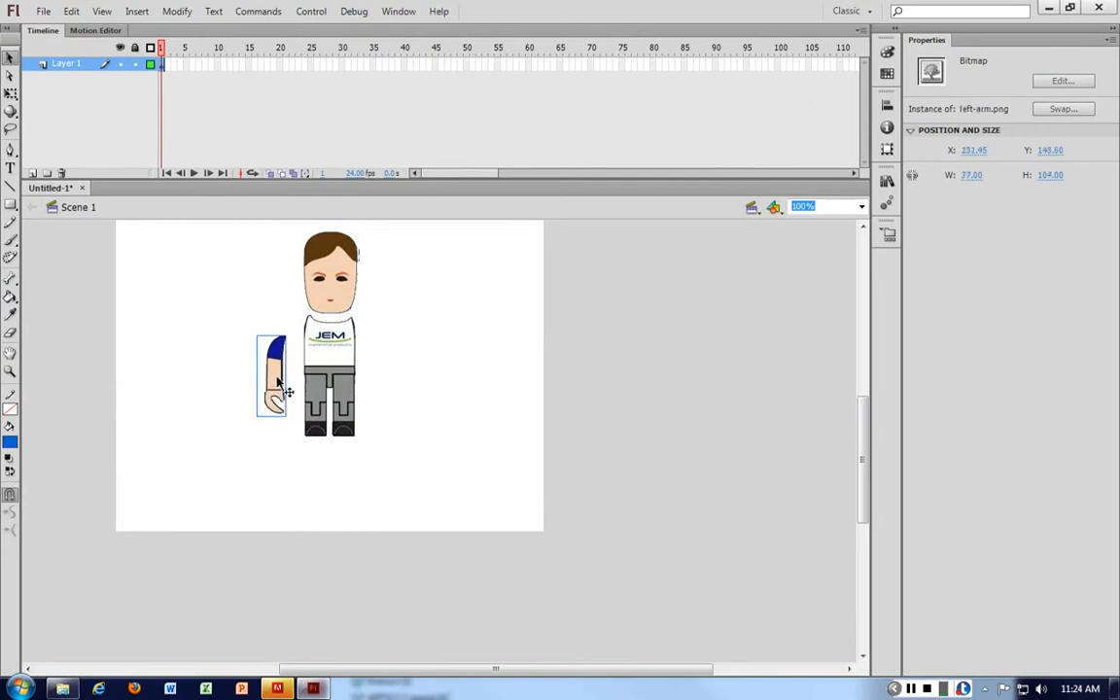
pyautogui.click(326, 369)
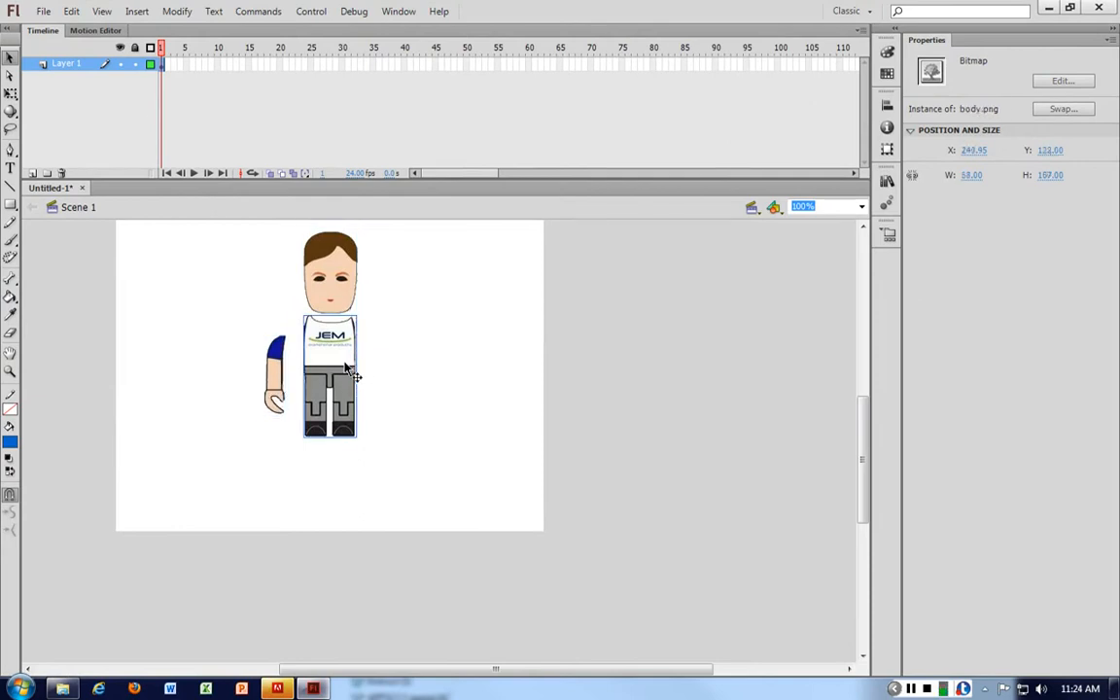
pyautogui.moveTo(347, 369); pyautogui.dragTo(348, 433)
pyautogui.click(333, 268)
pyautogui.moveTo(337, 305); pyautogui.dragTo(273, 375)
pyautogui.keyDown('shift'); pyautogui.click(327, 342); pyautogui.keyUp('shift')
pyautogui.keyDown('shift'); pyautogui.click(335, 413); pyautogui.keyUp('shift')
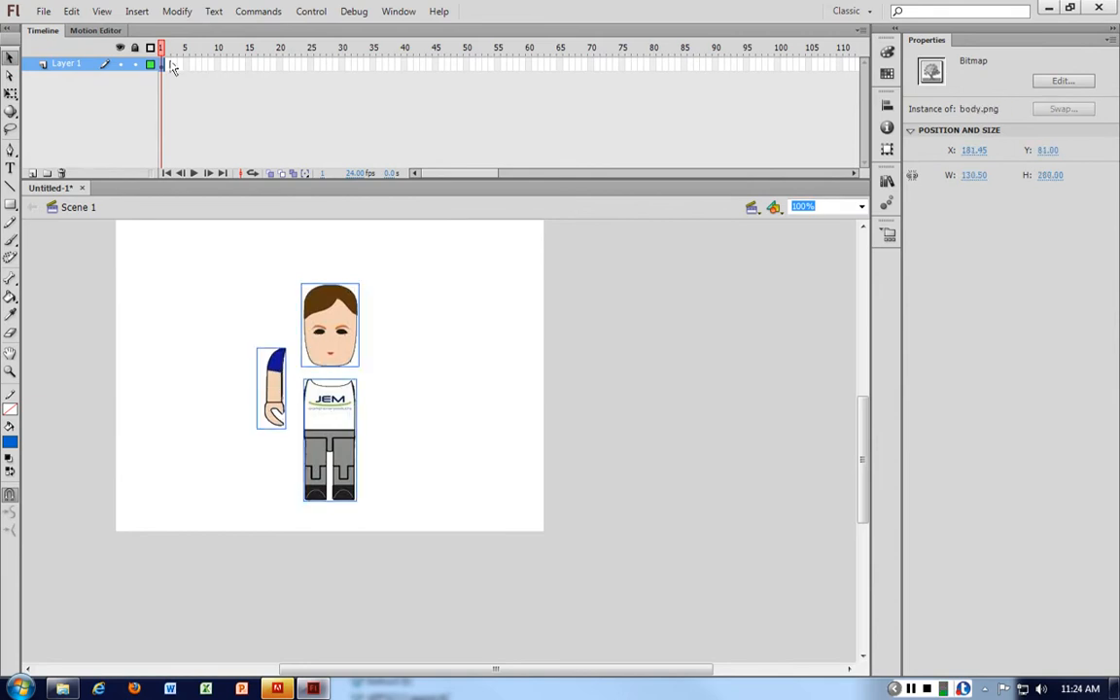
pyautogui.rightClick(162, 64)
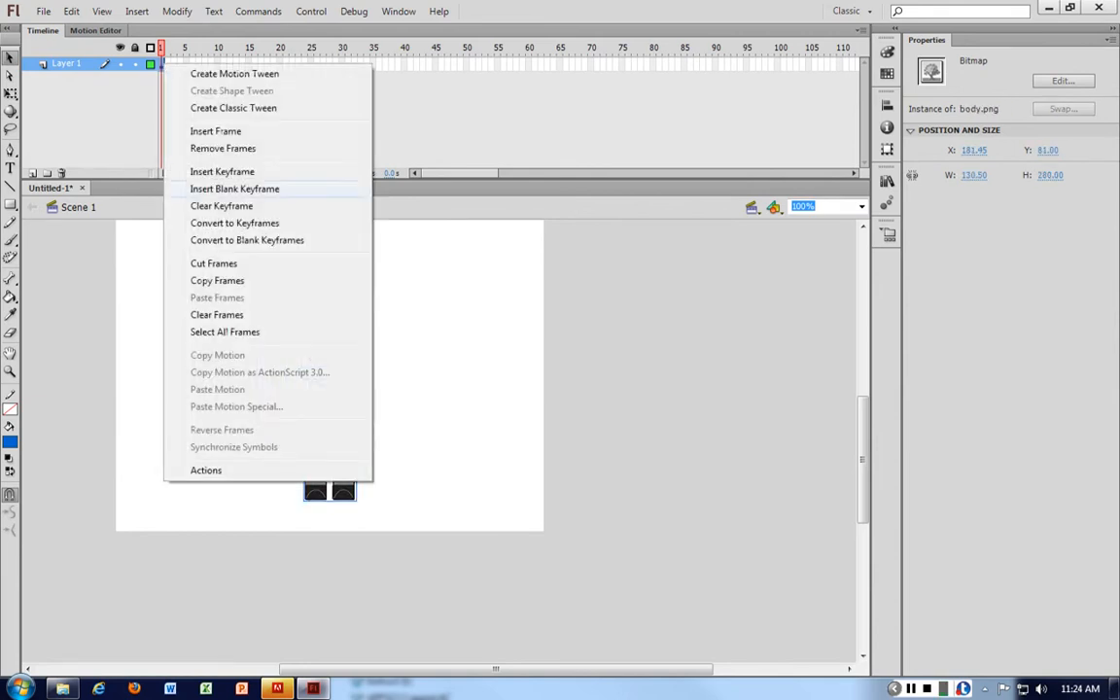
pyautogui.click(235, 189)
pyautogui.hotkey('ctrl', 'z')
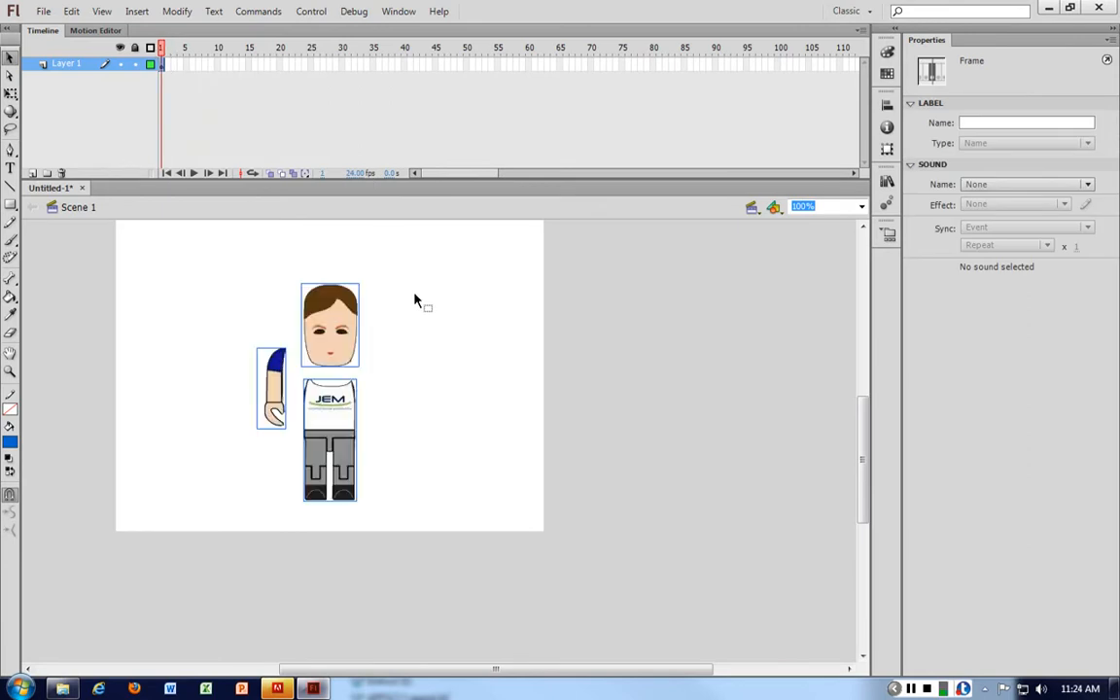
# - Cut the face bitmap out of Layer 1 and add a new layer named face above it
pyautogui.click(403, 350)
pyautogui.click(353, 328)
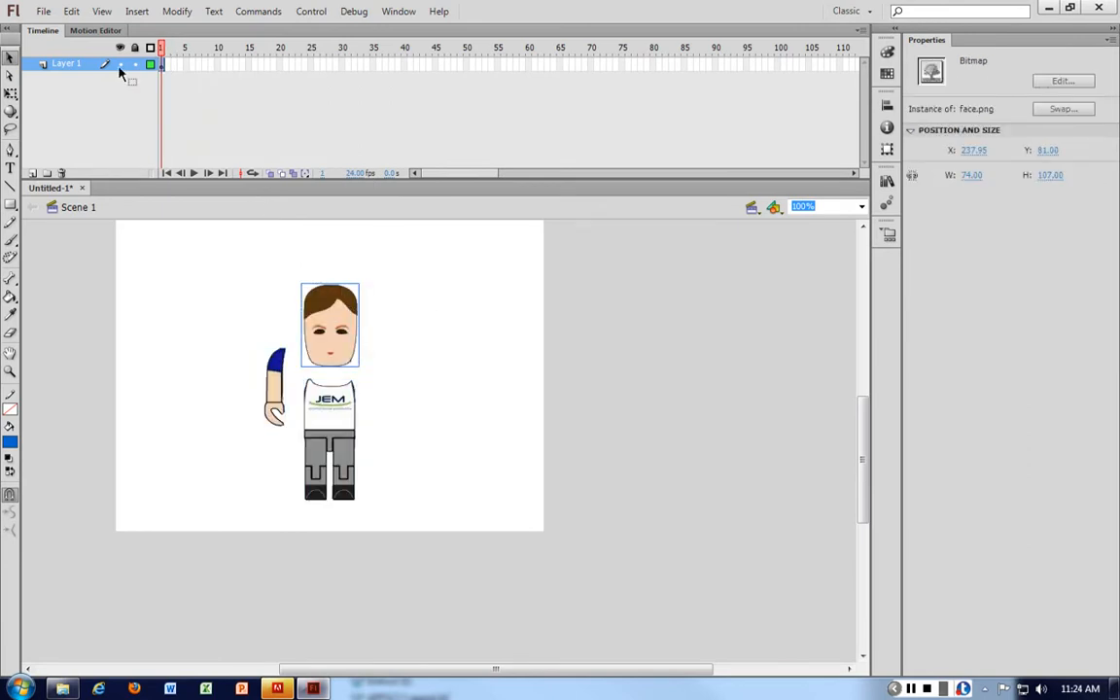
pyautogui.hotkey('ctrl', 'x')
pyautogui.click(32, 173)
pyautogui.doubleClick(62, 63)
pyautogui.write('face')
pyautogui.press('Return')
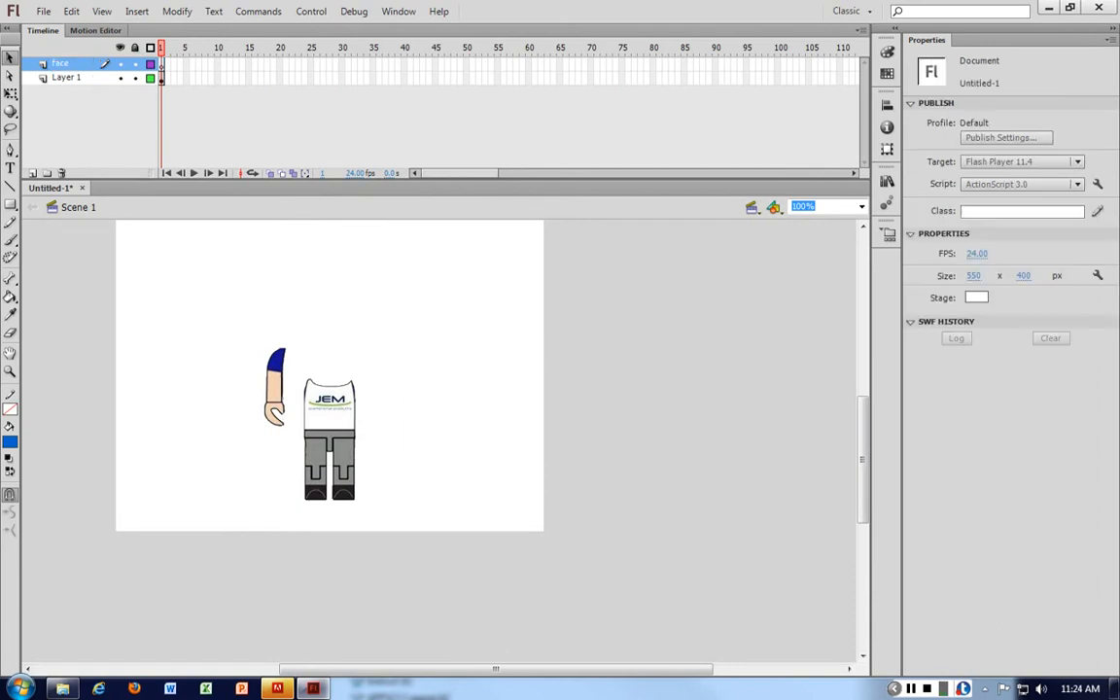
# - Paste the face bitmap onto its own layer and position the parts so the face sits above the body
pyautogui.hotkey('ctrl', 'v')
pyautogui.moveTo(470, 440); pyautogui.dragTo(352, 311)
pyautogui.moveTo(438, 441); pyautogui.dragTo(445, 367)
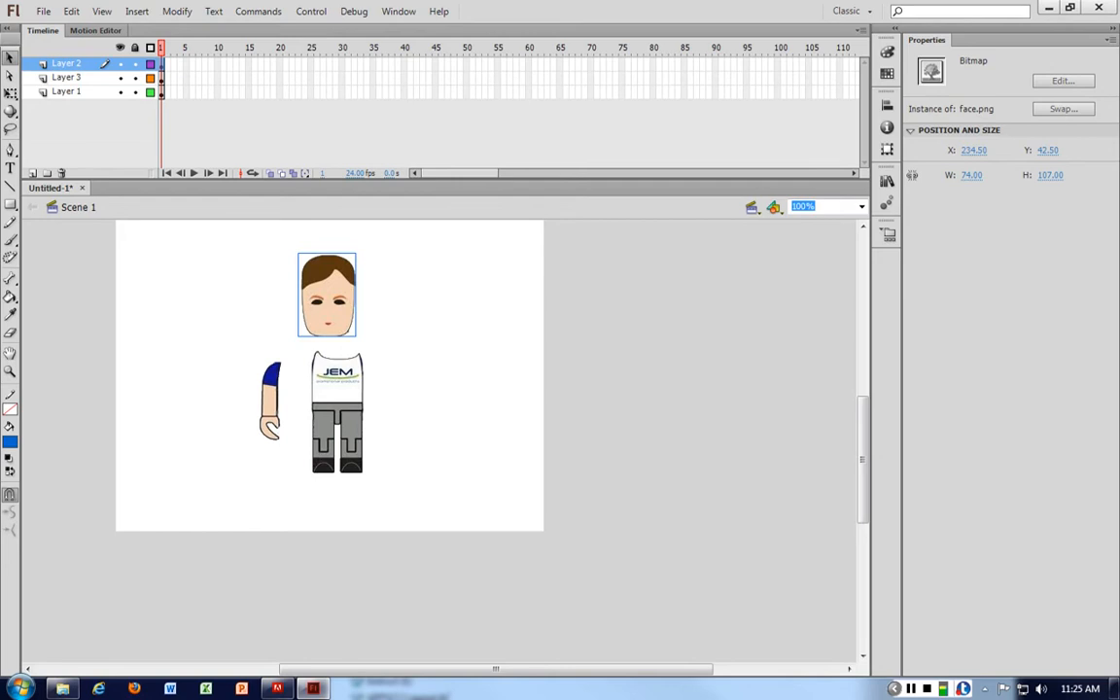
# - Rename Layer 2 as face, Layer 3 as body and Layer 1 as l-arm
pyautogui.doubleClick(67, 64)
pyautogui.write('face')
pyautogui.press('Return')
pyautogui.click(67, 78)
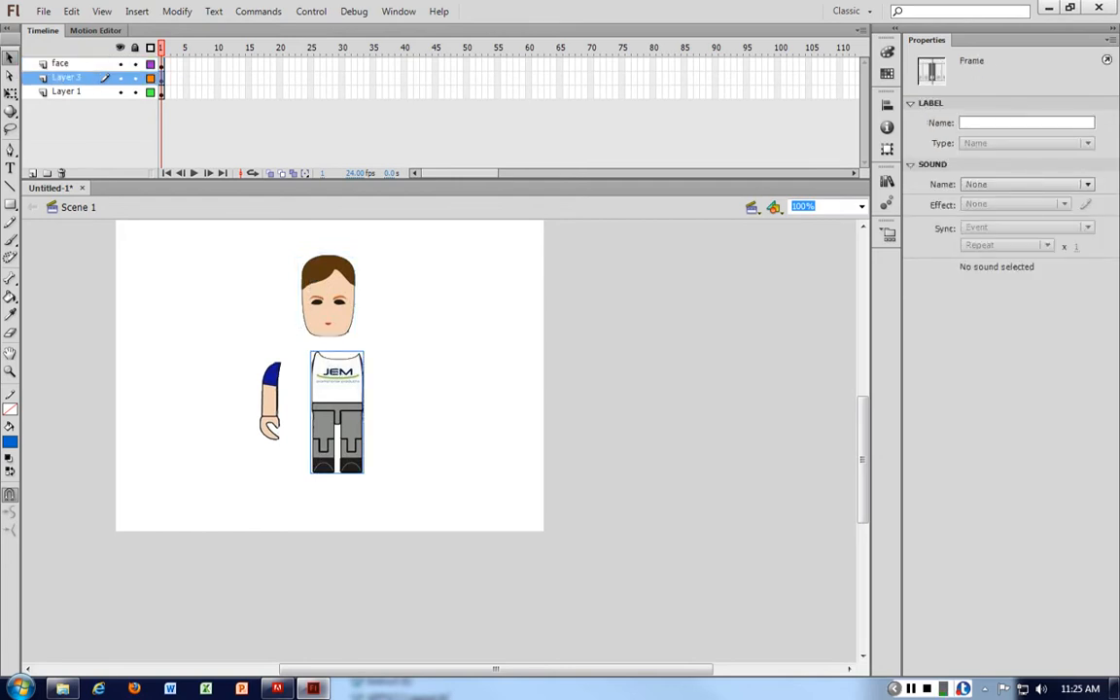
pyautogui.doubleClick(68, 78)
pyautogui.write('body')
pyautogui.press('Return')
pyautogui.click(66, 91)
pyautogui.doubleClick(66, 92)
pyautogui.write('l-arm')
pyautogui.click(290, 439)
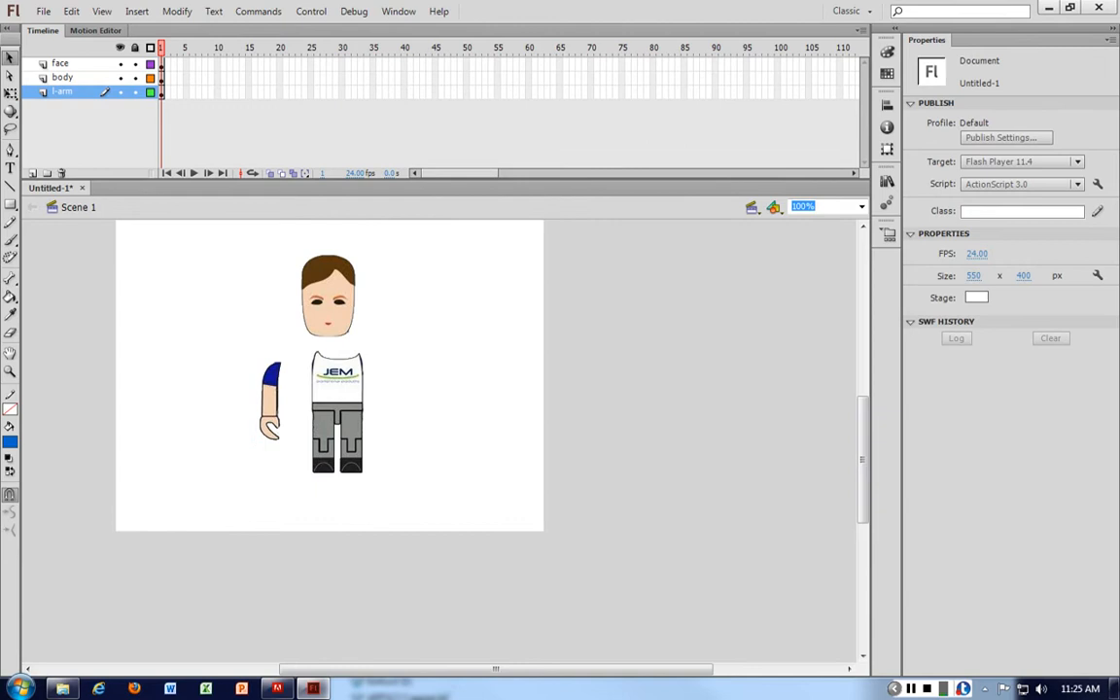
# - Duplicate the left arm bitmap onto a new layer placed below the l-arm layer
pyautogui.click(270, 413)
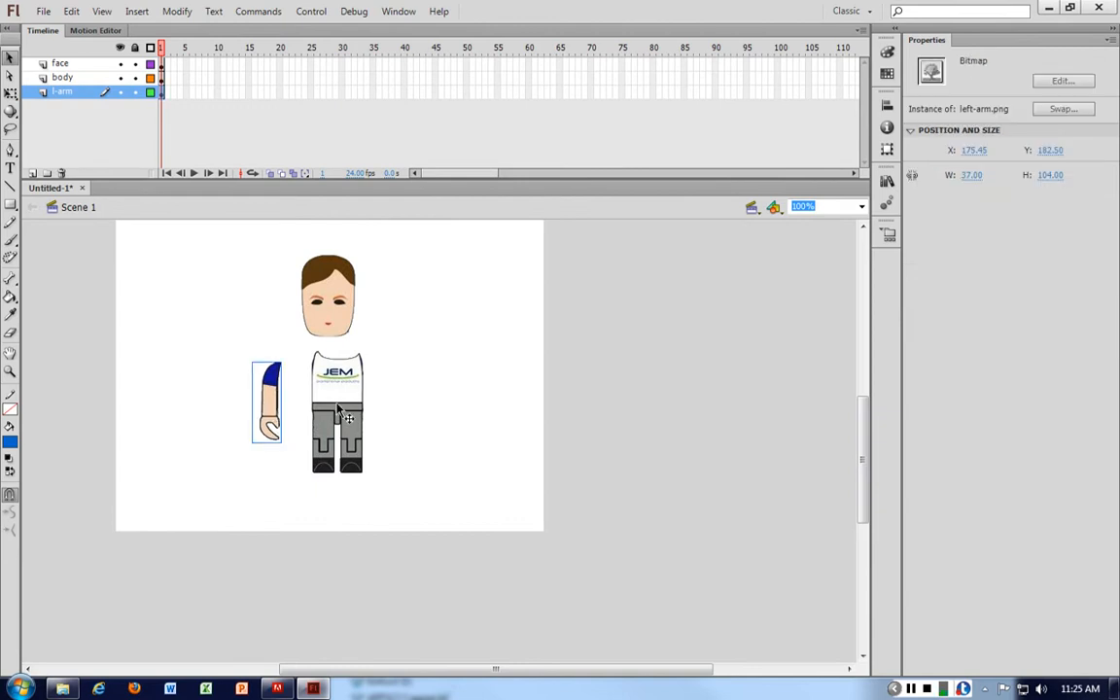
pyautogui.click(442, 405)
pyautogui.click(32, 173)
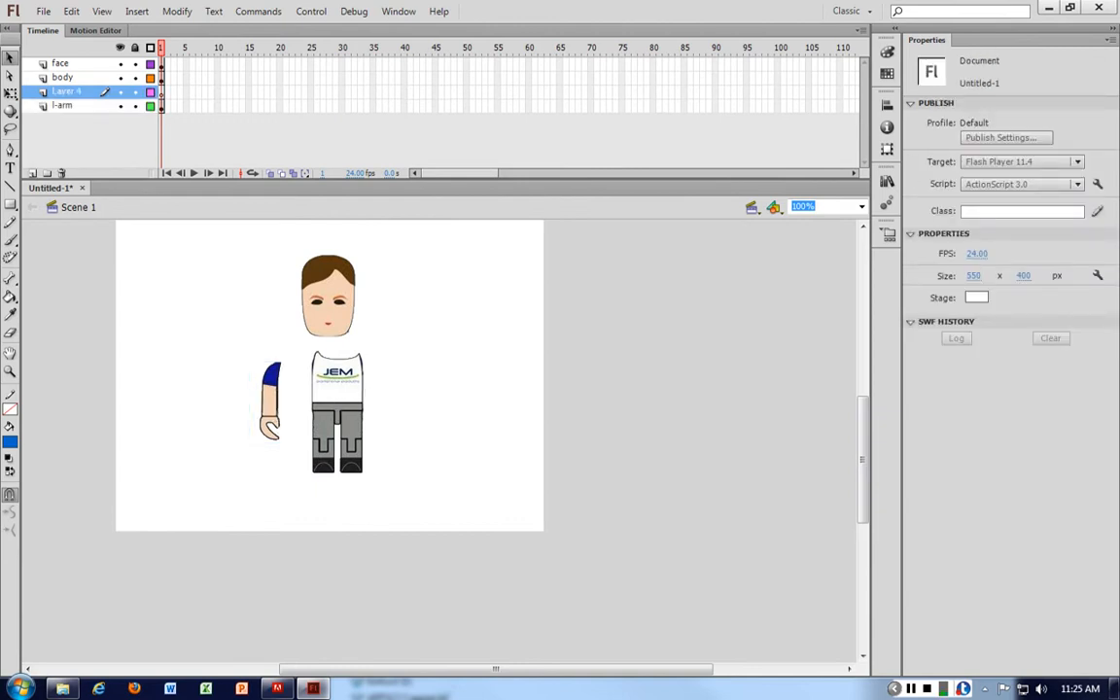
pyautogui.moveTo(69, 92); pyautogui.dragTo(70, 111)
pyautogui.click(515, 385)
pyautogui.hotkey('ctrl', 'v')
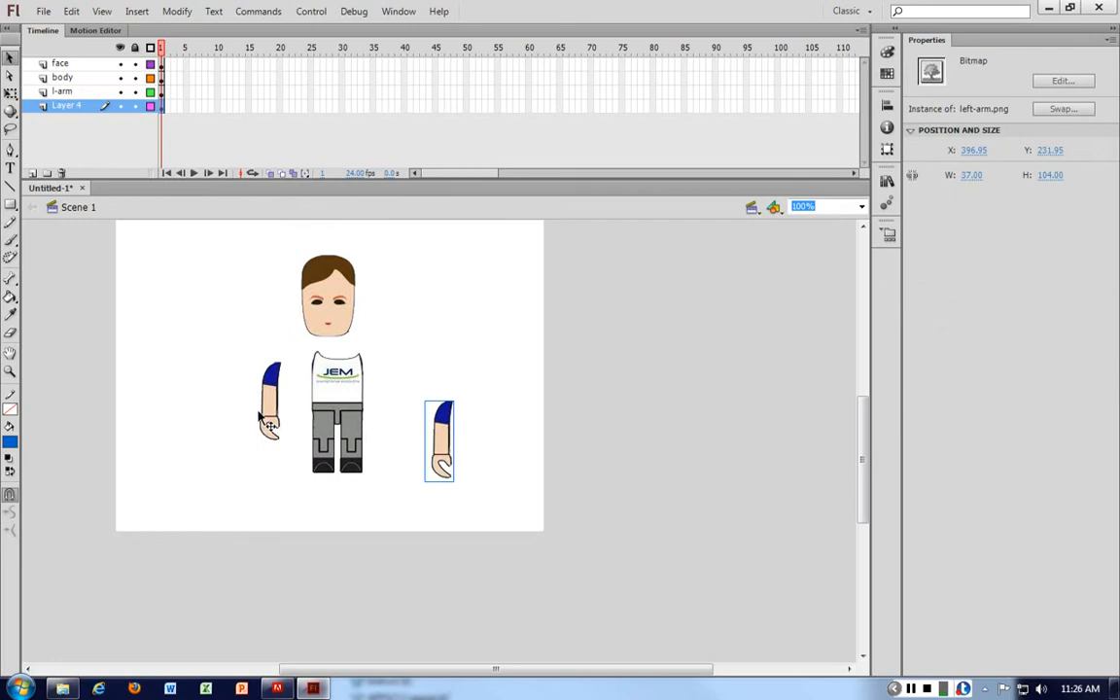
# - Mirror the duplicated arm horizontally with Free Transform, making it about 45 px wide
pyautogui.rightClick(436, 432)
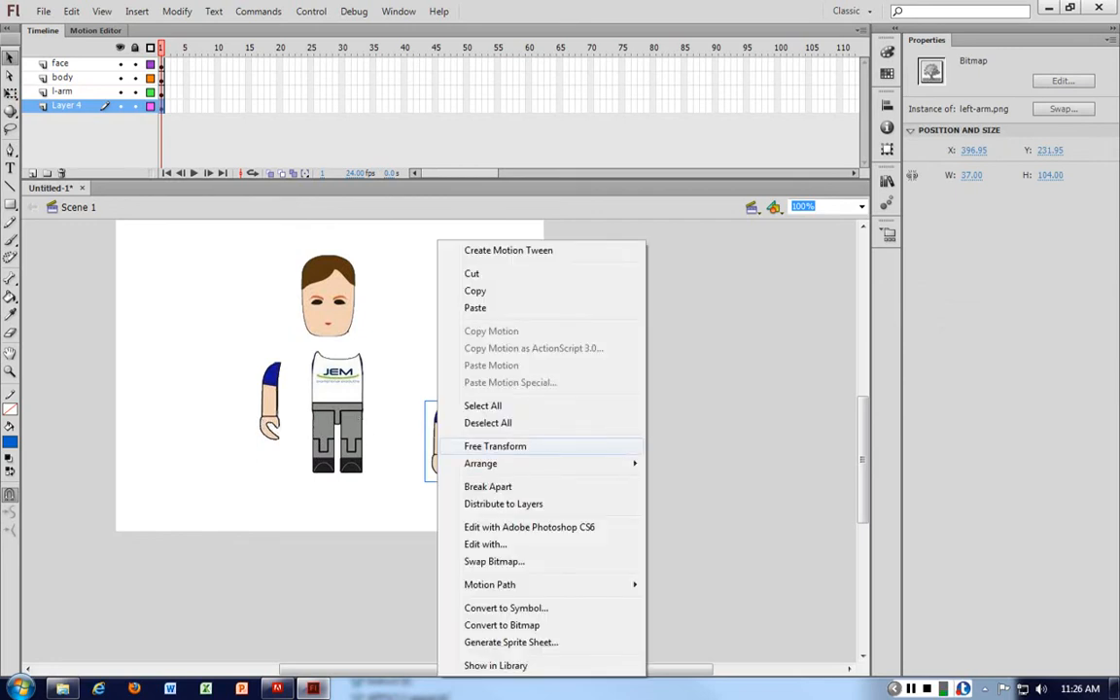
pyautogui.click(495, 445)
pyautogui.moveTo(460, 440)
pyautogui.mouseDown()
pyautogui.moveTo(470, 440)
pyautogui.moveTo(457, 440)
pyautogui.mouseUp()
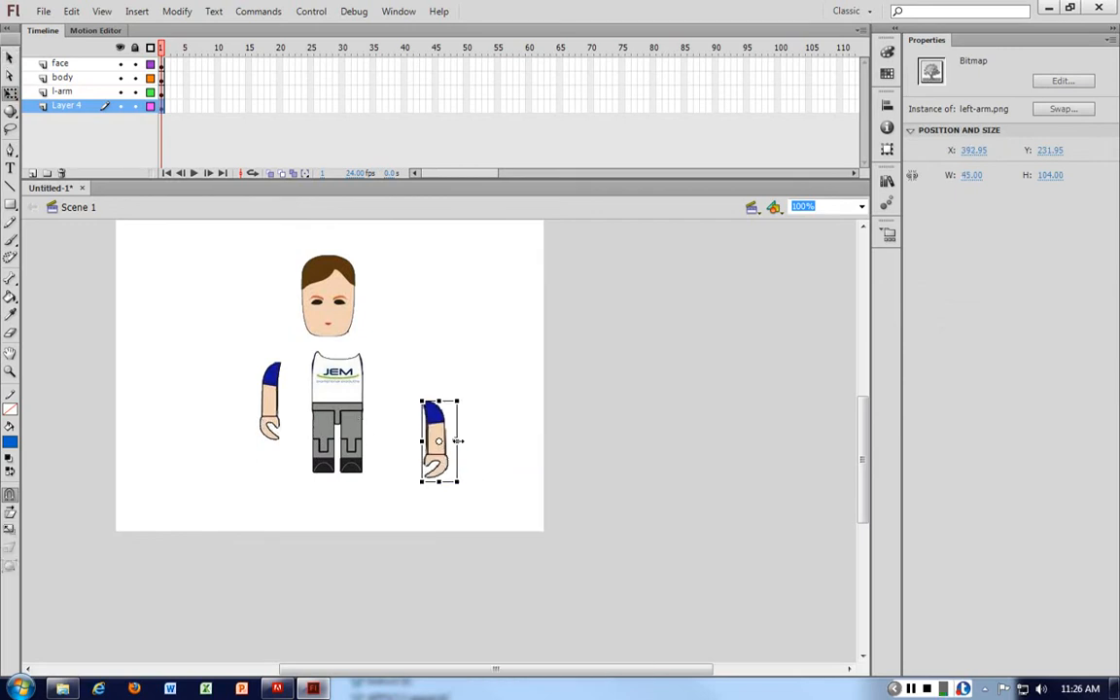
pyautogui.click(511, 429)
# - Rename the mirrored arm's layer as r-arm
pyautogui.doubleClick(74, 106)
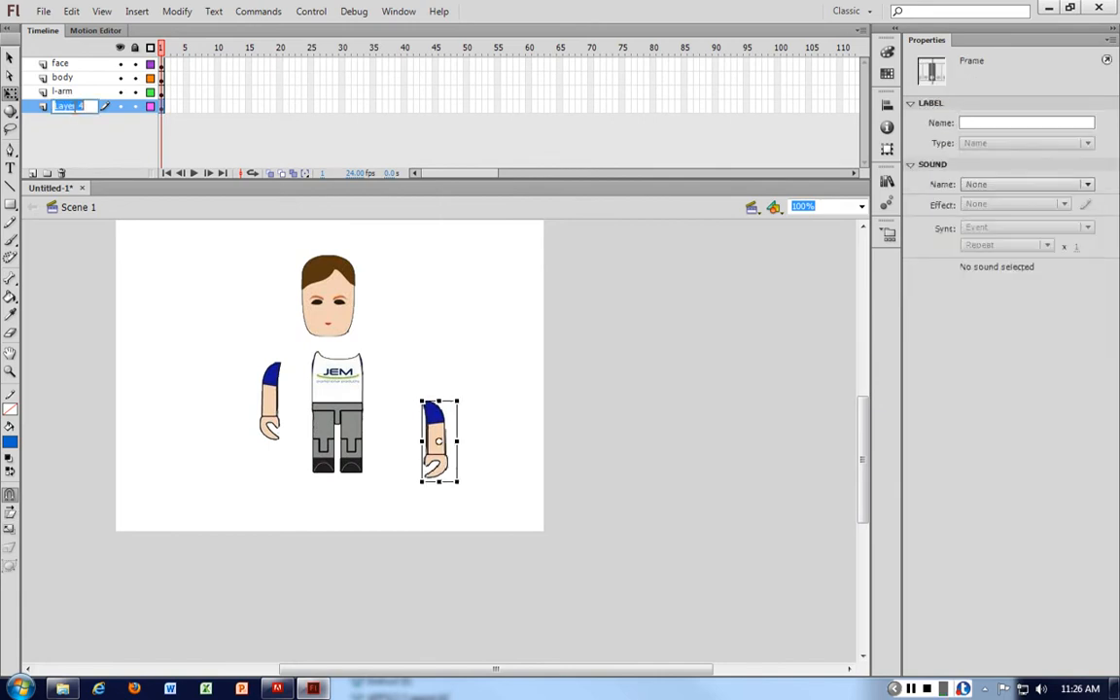
pyautogui.write('r-arm')
pyautogui.click(478, 366)
# - Assemble the character by placing one arm on each side of the body and the face directly above the neck
pyautogui.moveTo(438, 432); pyautogui.dragTo(387, 383)
pyautogui.moveTo(284, 390); pyautogui.dragTo(301, 380)
pyautogui.moveTo(340, 289)
pyautogui.mouseDown()
pyautogui.moveTo(342, 300)
pyautogui.moveTo(330, 286)
pyautogui.mouseUp()
pyautogui.click(210, 259)
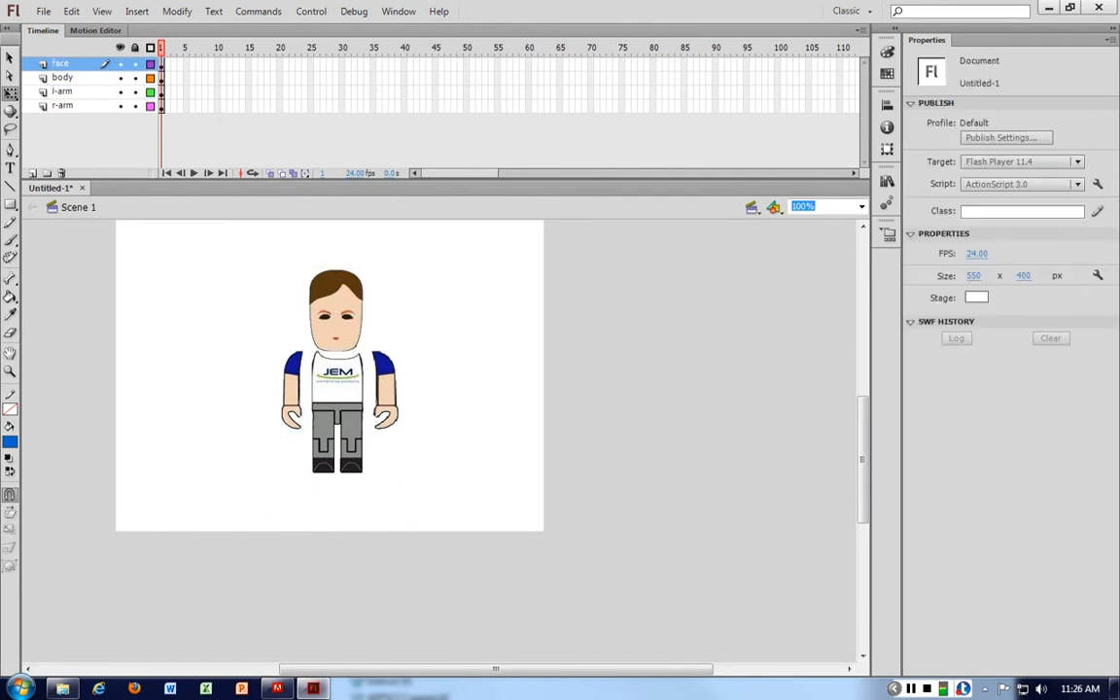
pyautogui.click(161, 105)
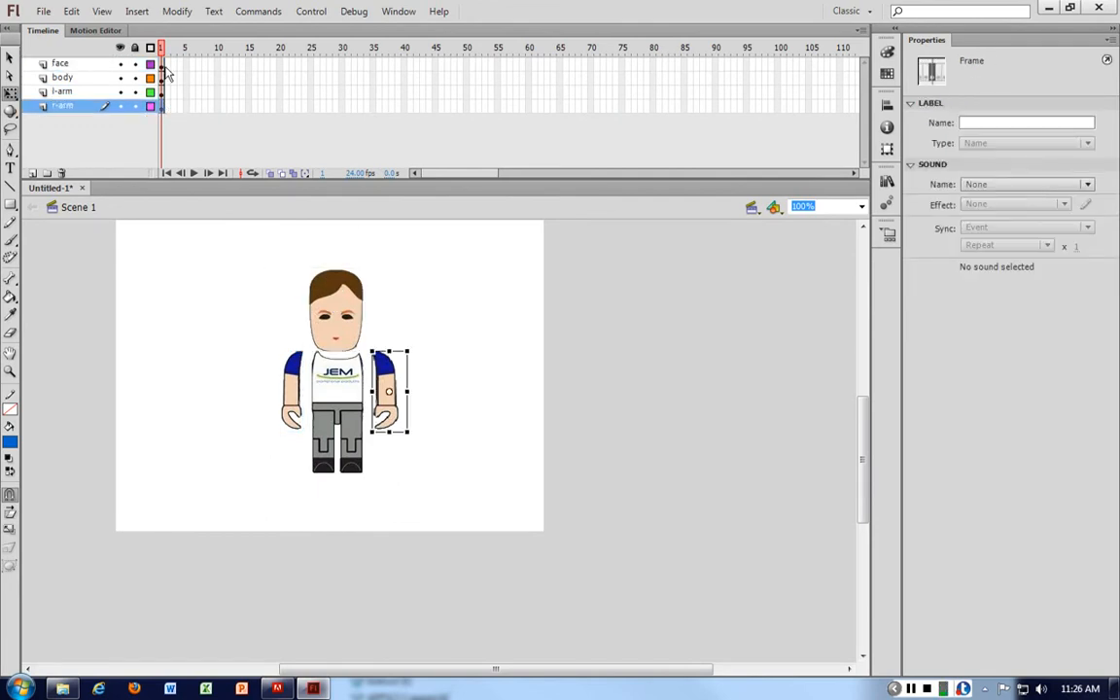
pyautogui.keyDown('shift'); pyautogui.click(163, 65); pyautogui.keyUp('shift')
pyautogui.click(162, 65)
pyautogui.click(186, 361)
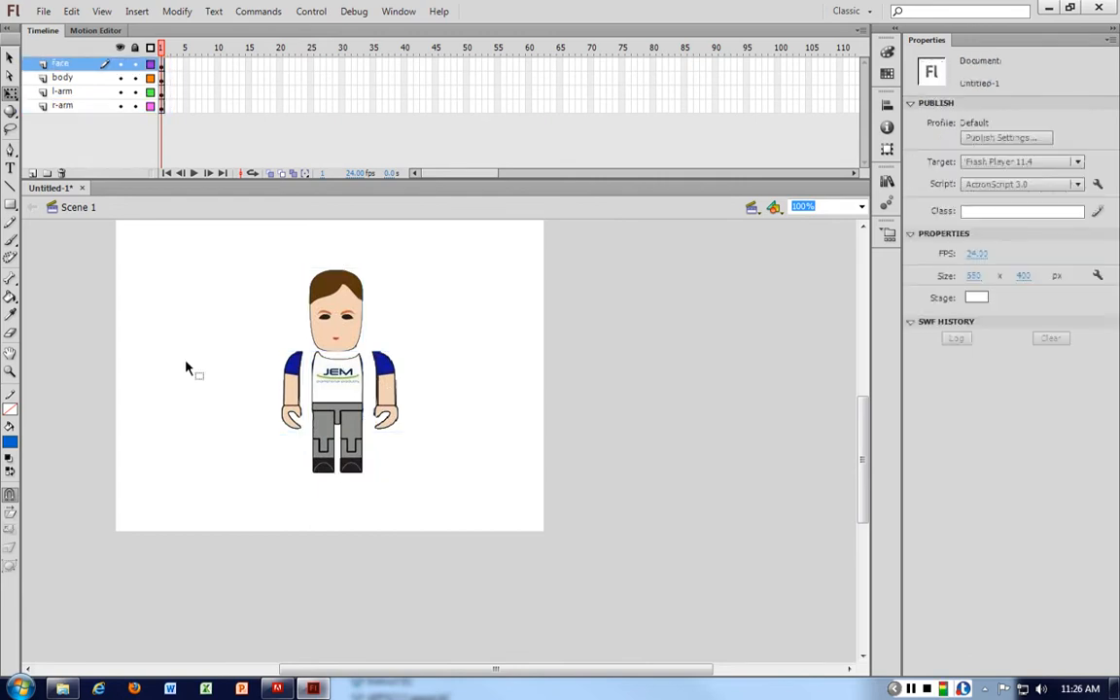
# - Draw a blue circle about 42 px wide with the Oval Tool in the stage's upper-left area
pyautogui.click(9, 204)
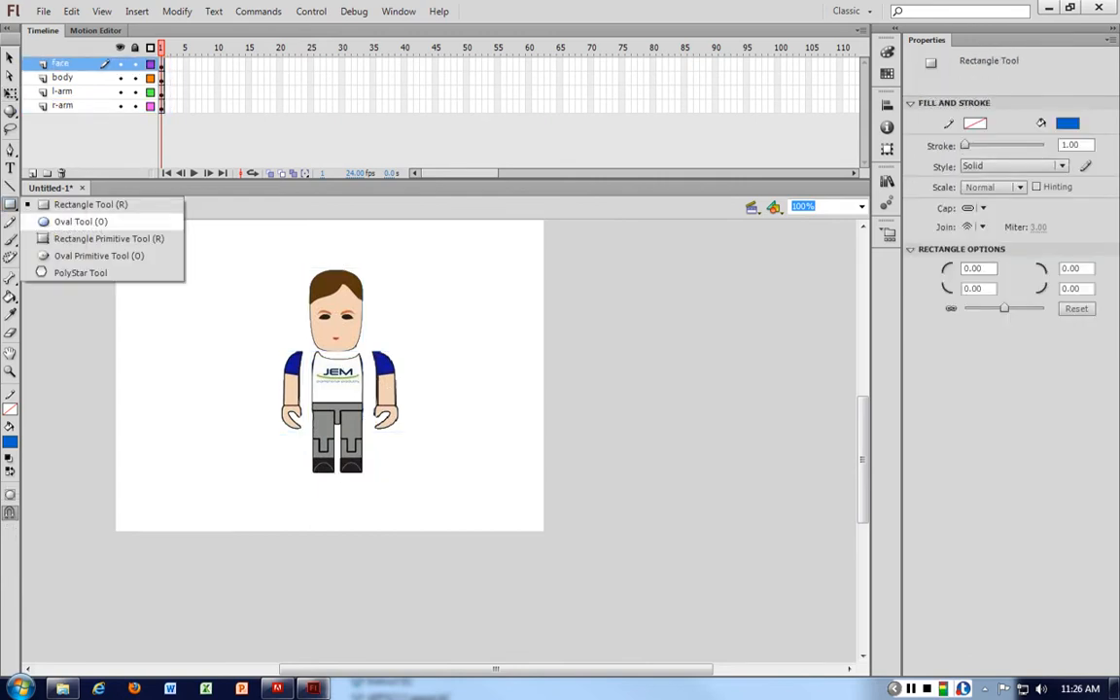
pyautogui.click(80, 222)
pyautogui.moveTo(140, 269); pyautogui.dragTo(172, 302)
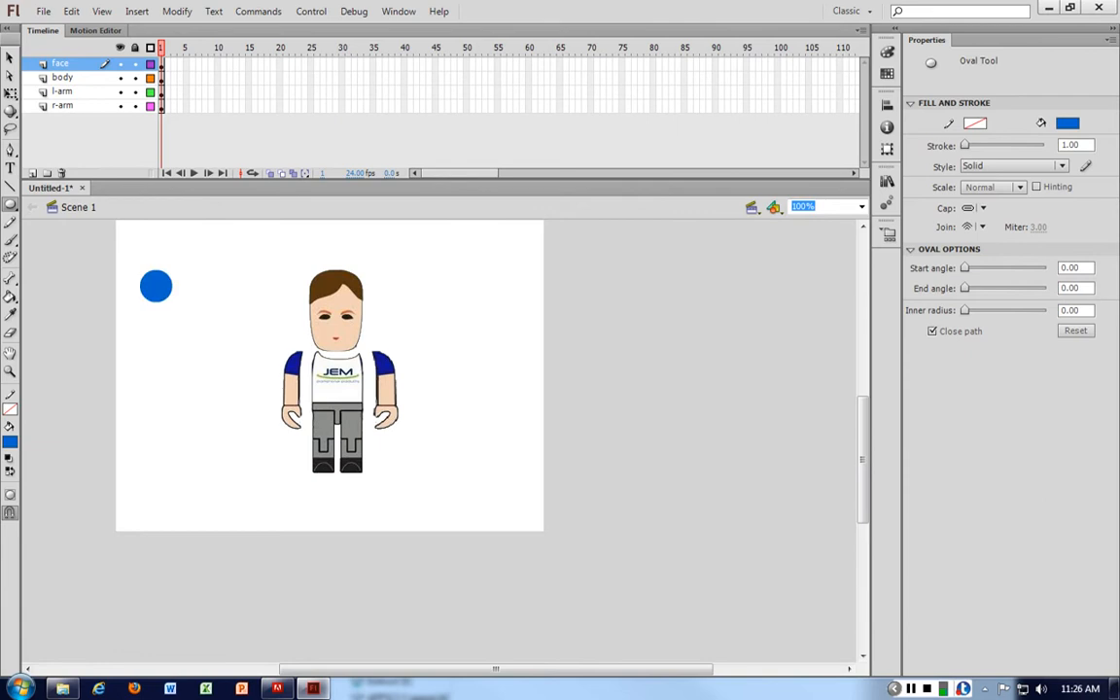
# - Convert the blue circle to a movie clip symbol named character
pyautogui.press('v')
pyautogui.click(156, 296)
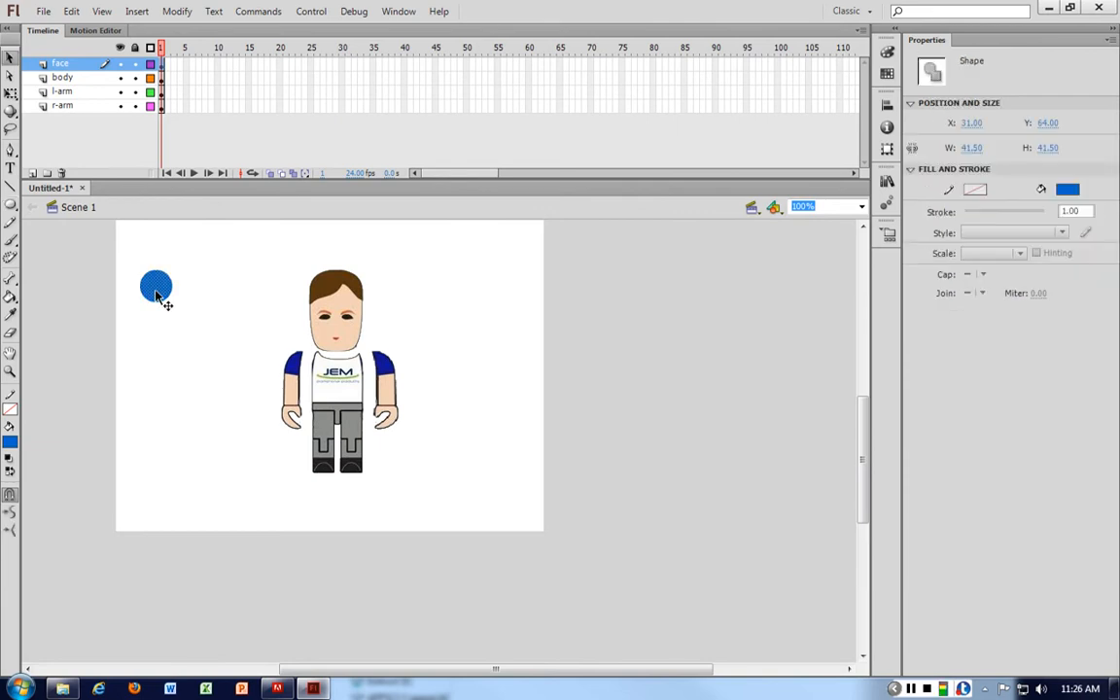
pyautogui.rightClick(155, 296)
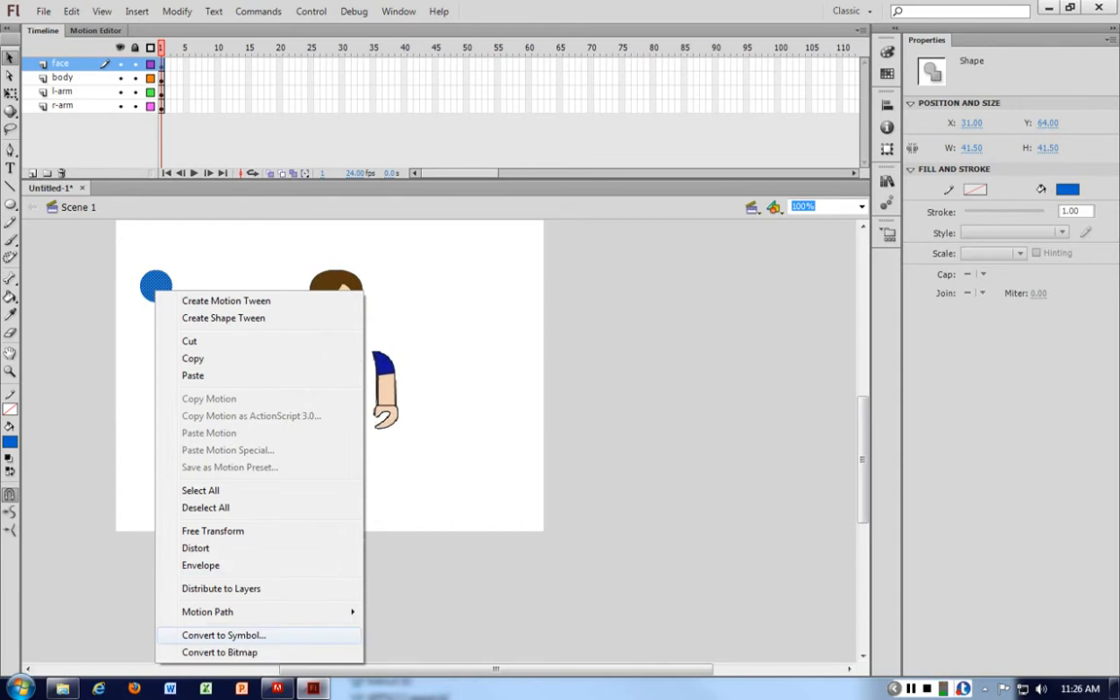
pyautogui.press('Return')
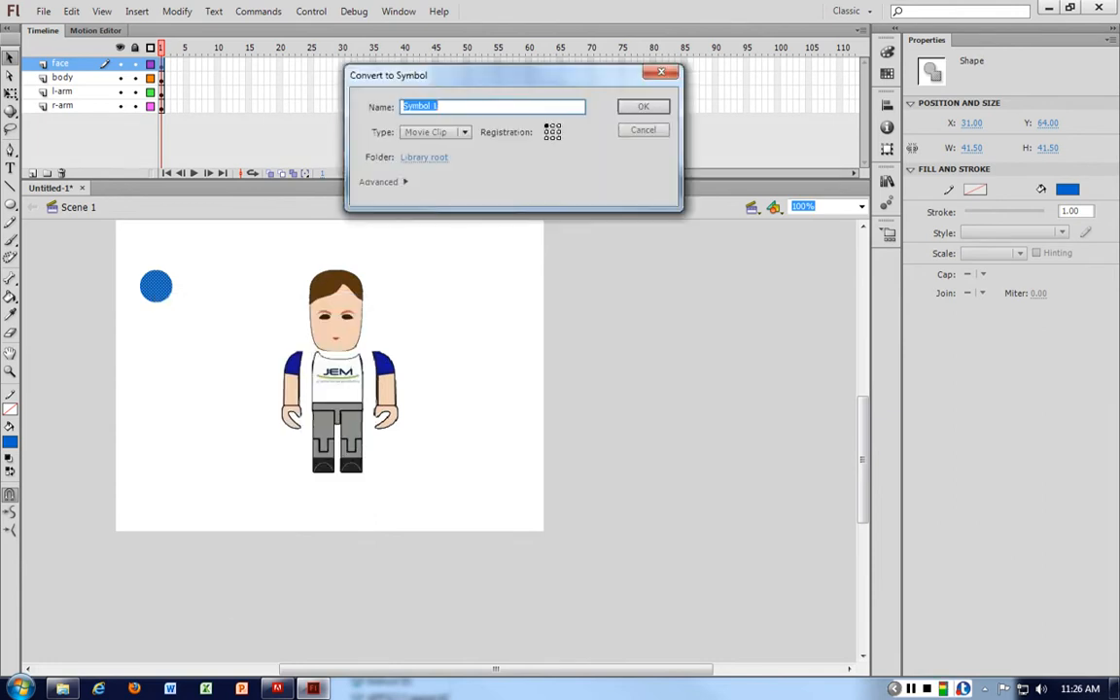
pyautogui.write('but')
pyautogui.press('BackSpace')
pyautogui.press('BackSpace')
pyautogui.press('BackSpace')
pyautogui.write('character')
pyautogui.press('Return')
# - Copy frame 1 of the face, body, l-arm and r-arm layers together
pyautogui.click(289, 243)
pyautogui.click(162, 64)
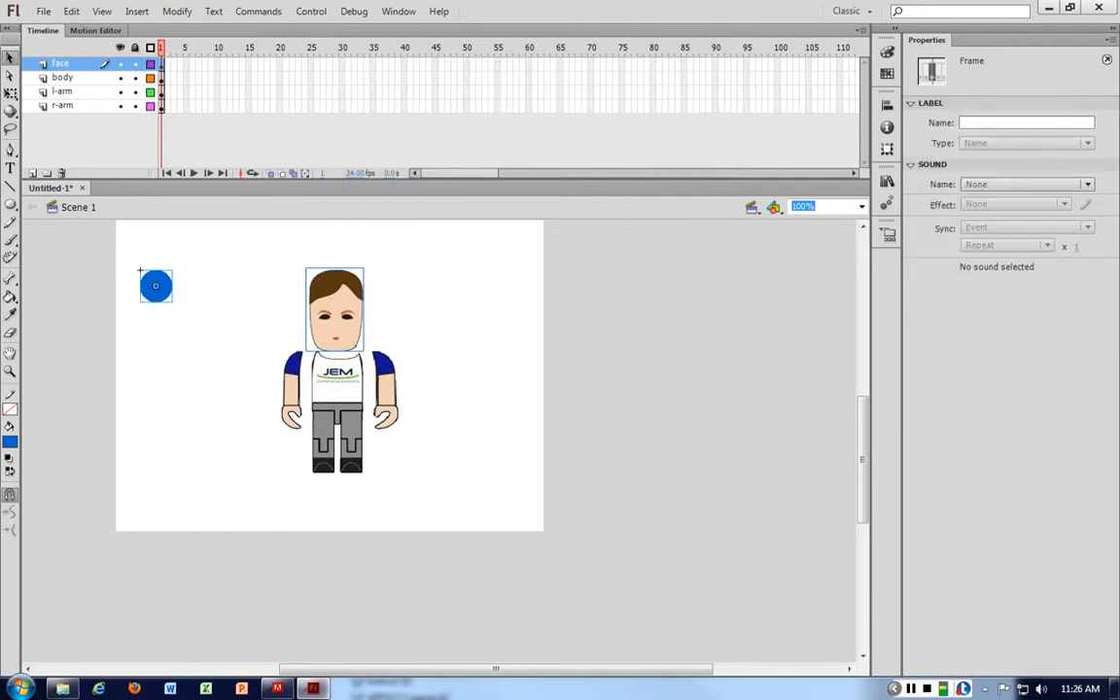
pyautogui.keyDown('shift'); pyautogui.click(163, 109); pyautogui.keyUp('shift')
pyautogui.click(151, 64)
pyautogui.click(161, 64)
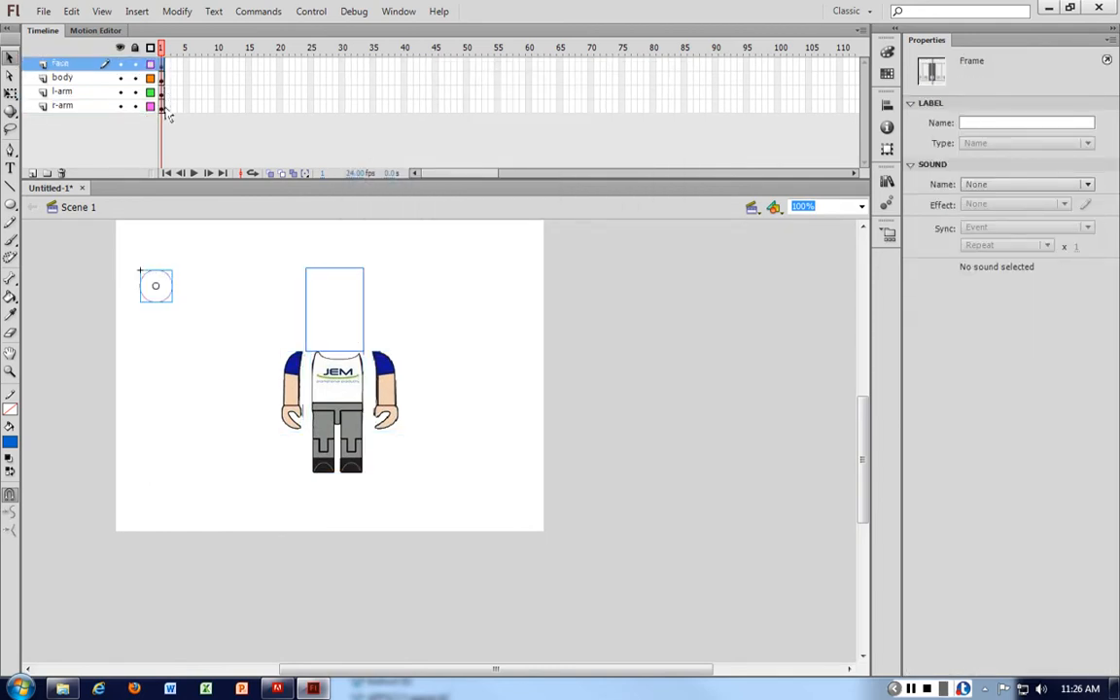
pyautogui.click(163, 108)
pyautogui.click(151, 47)
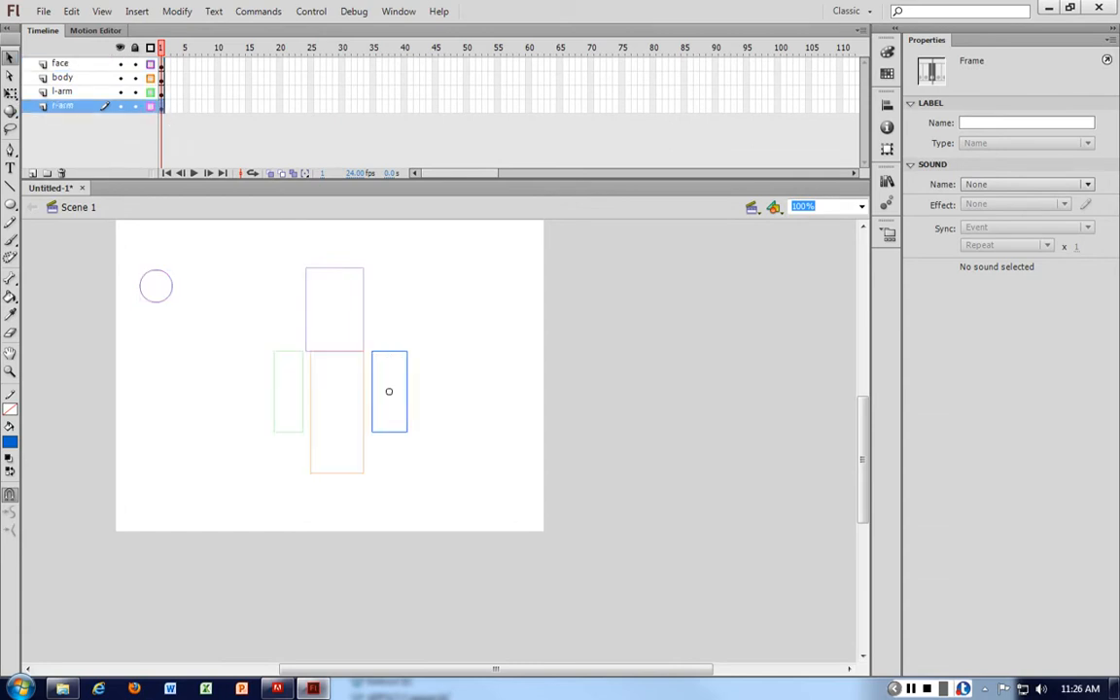
pyautogui.click(151, 48)
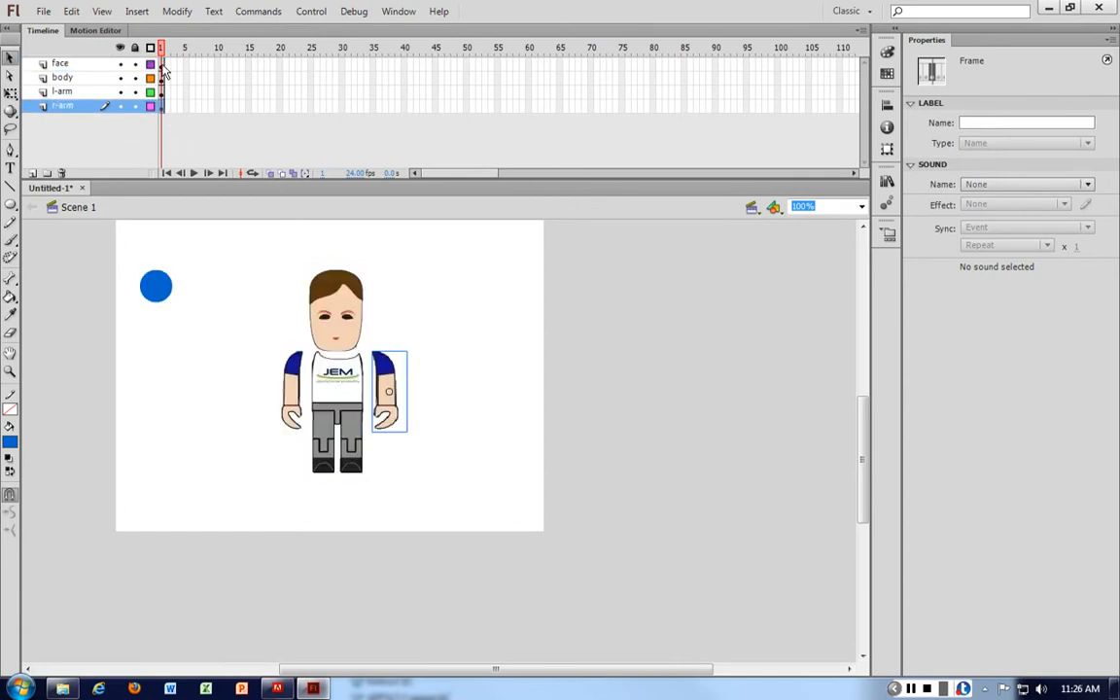
pyautogui.click(162, 65)
pyautogui.keyDown('shift'); pyautogui.click(164, 108); pyautogui.keyUp('shift')
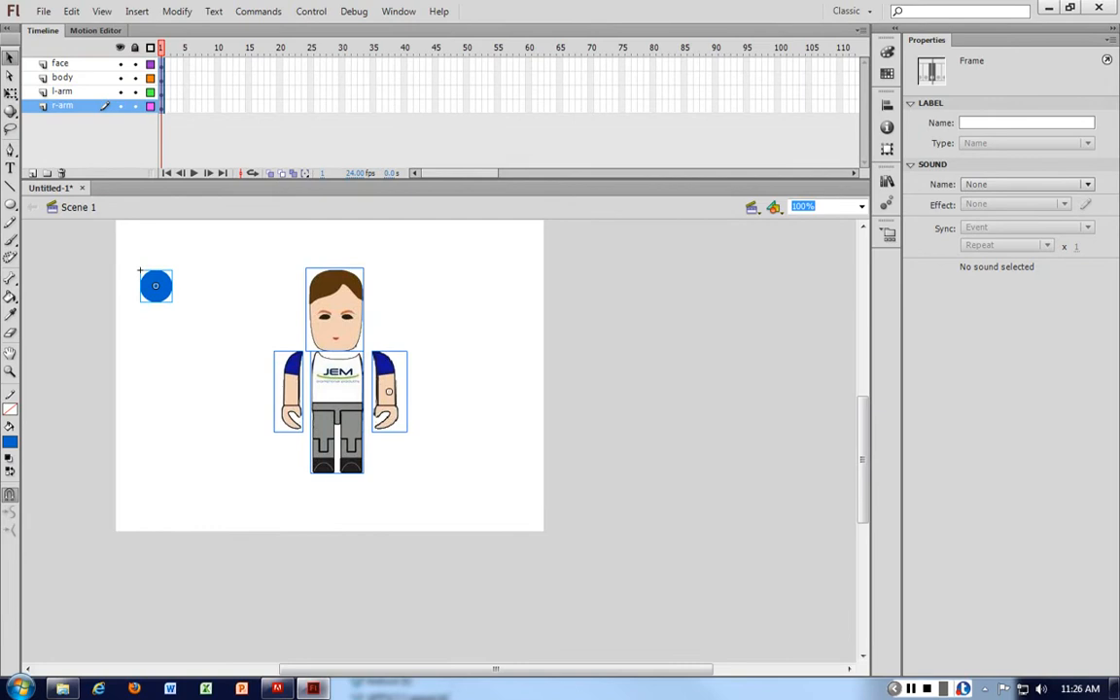
pyautogui.rightClick(161, 108)
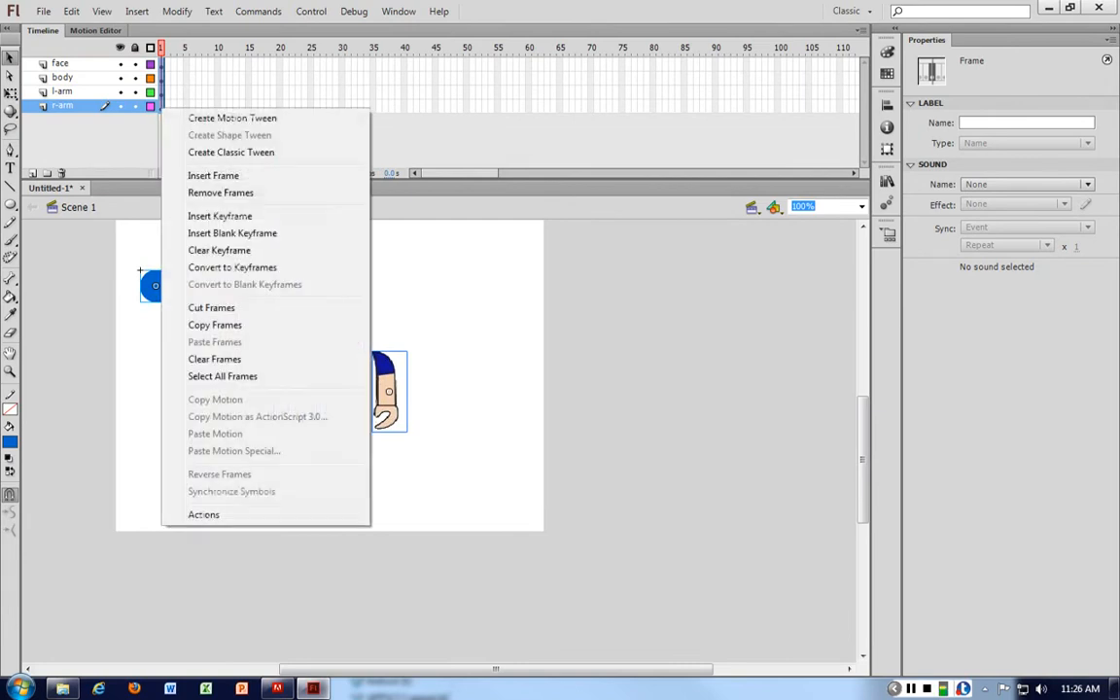
pyautogui.click(215, 325)
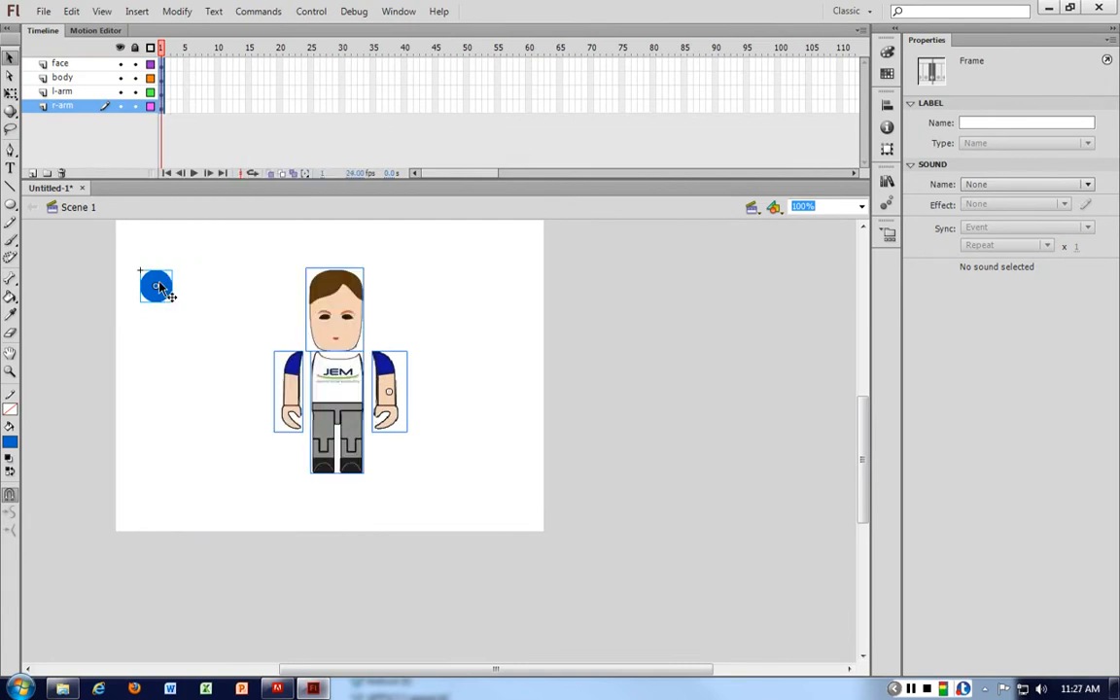
# - Try to paste the copied frames into the timeline of the character symbol and return to Scene 1
pyautogui.click(187, 240)
pyautogui.doubleClick(155, 287)
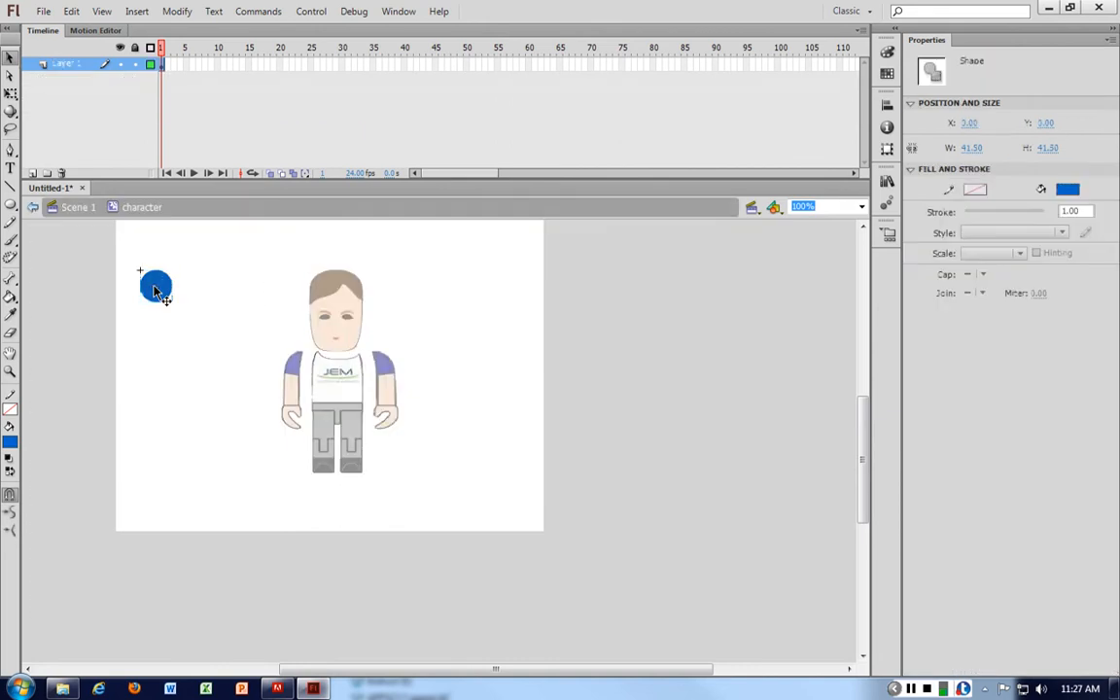
pyautogui.rightClick(161, 64)
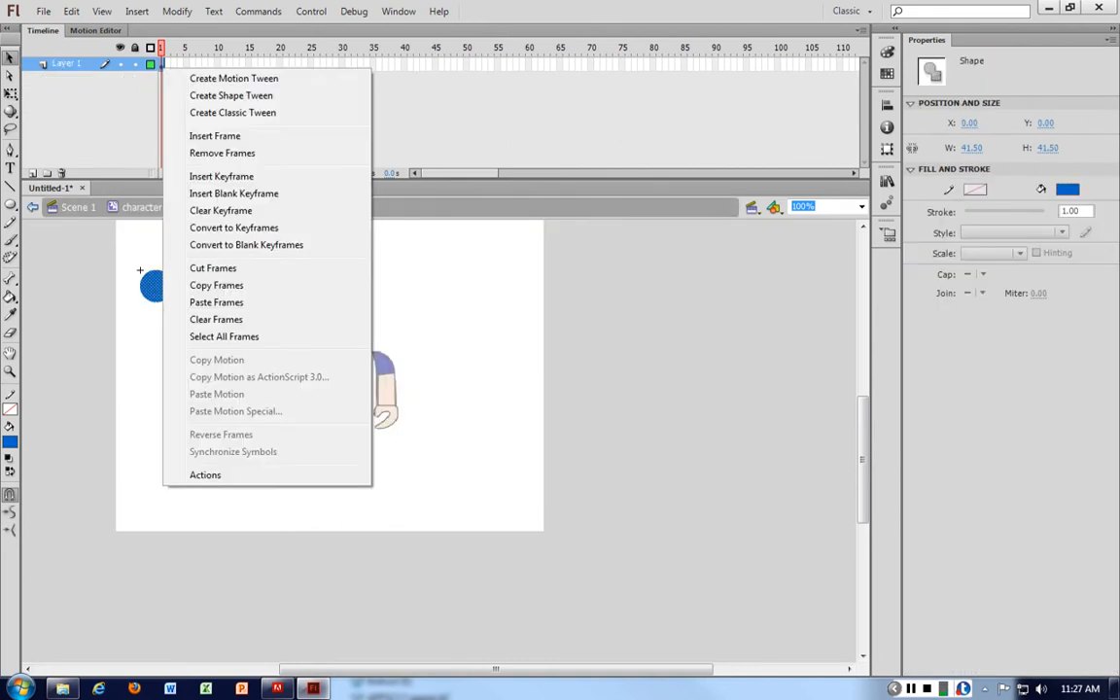
pyautogui.click(216, 302)
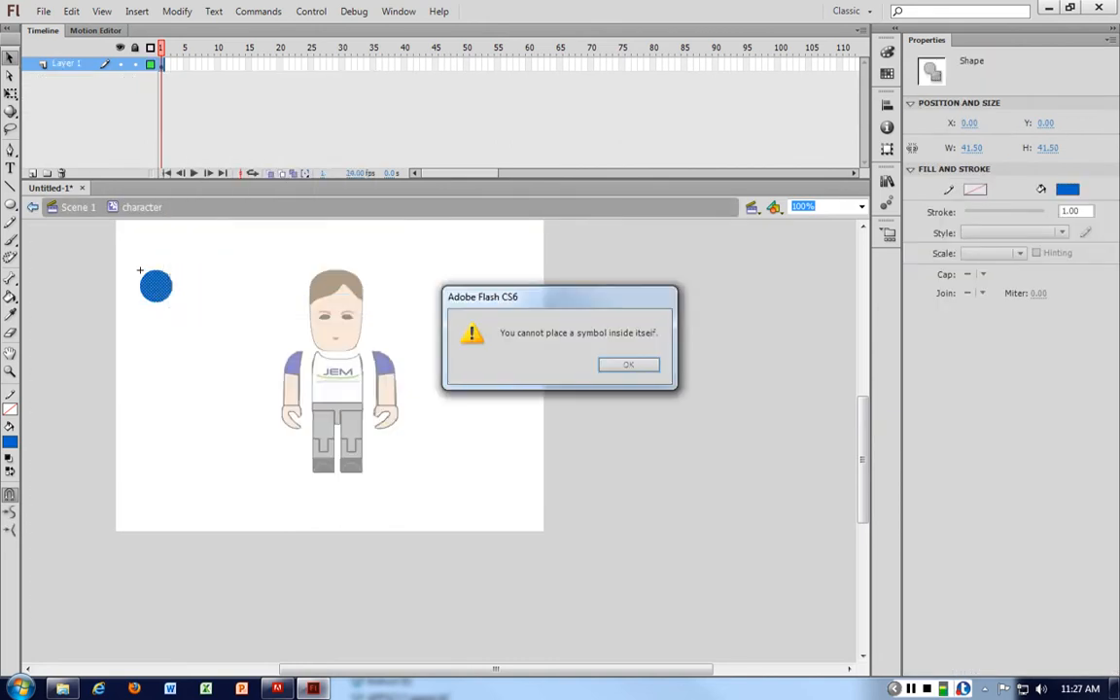
pyautogui.click(636, 366)
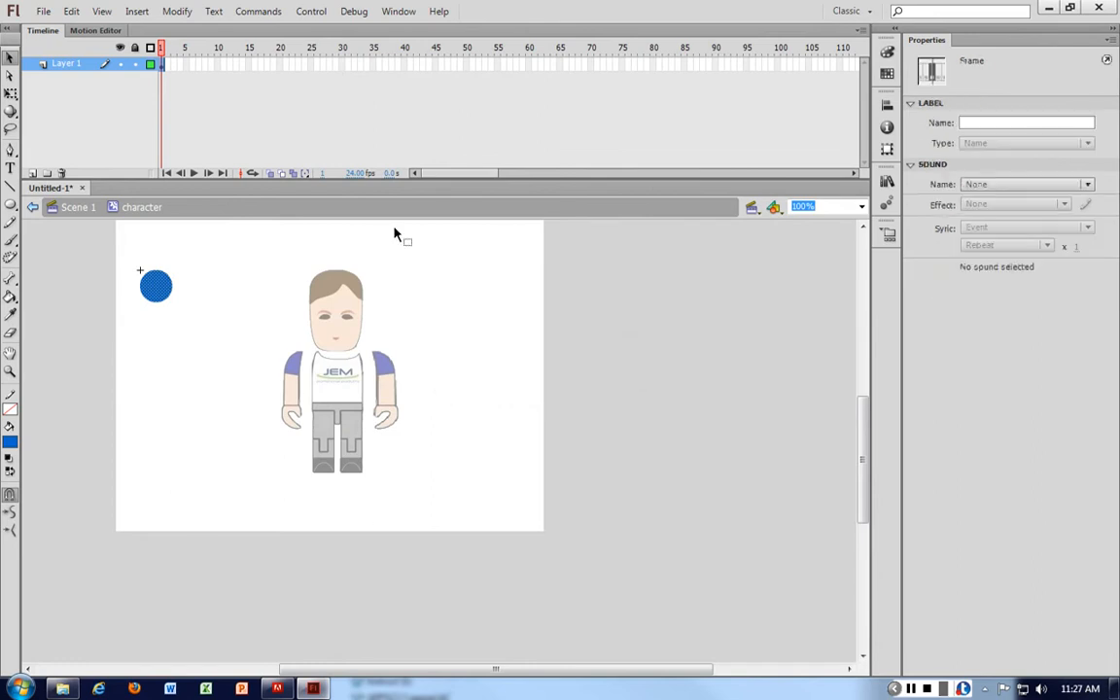
pyautogui.click(54, 207)
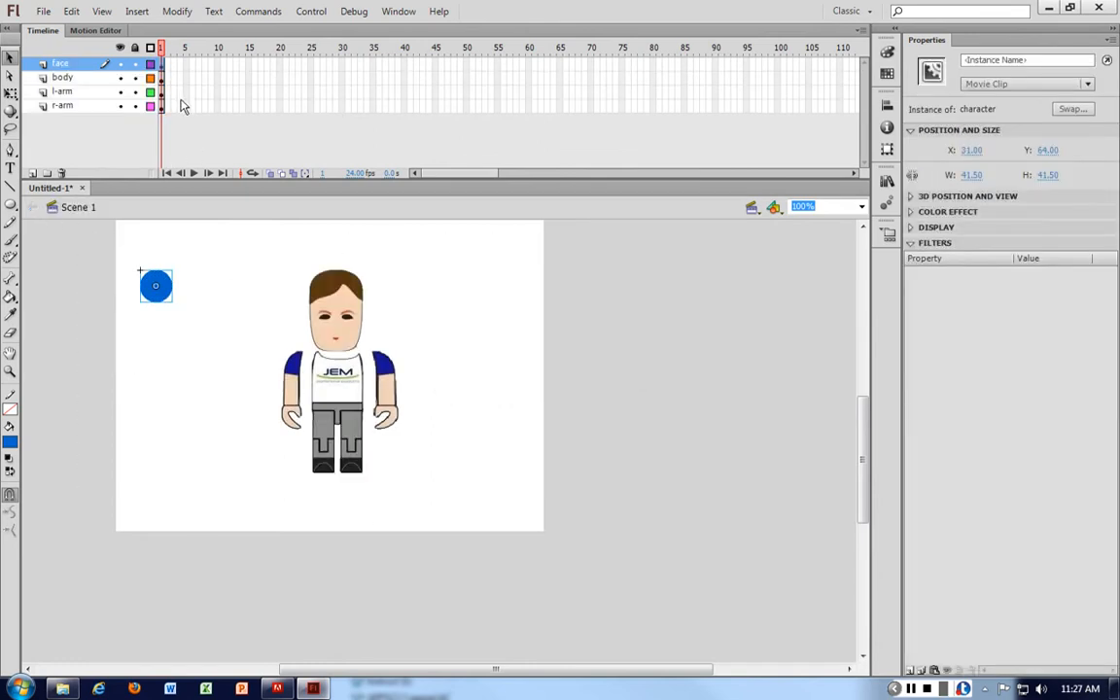
# - Copy all four body part images into the character symbol, place them beside the original figure and return to Scene 1
pyautogui.moveTo(238, 238); pyautogui.dragTo(452, 475)
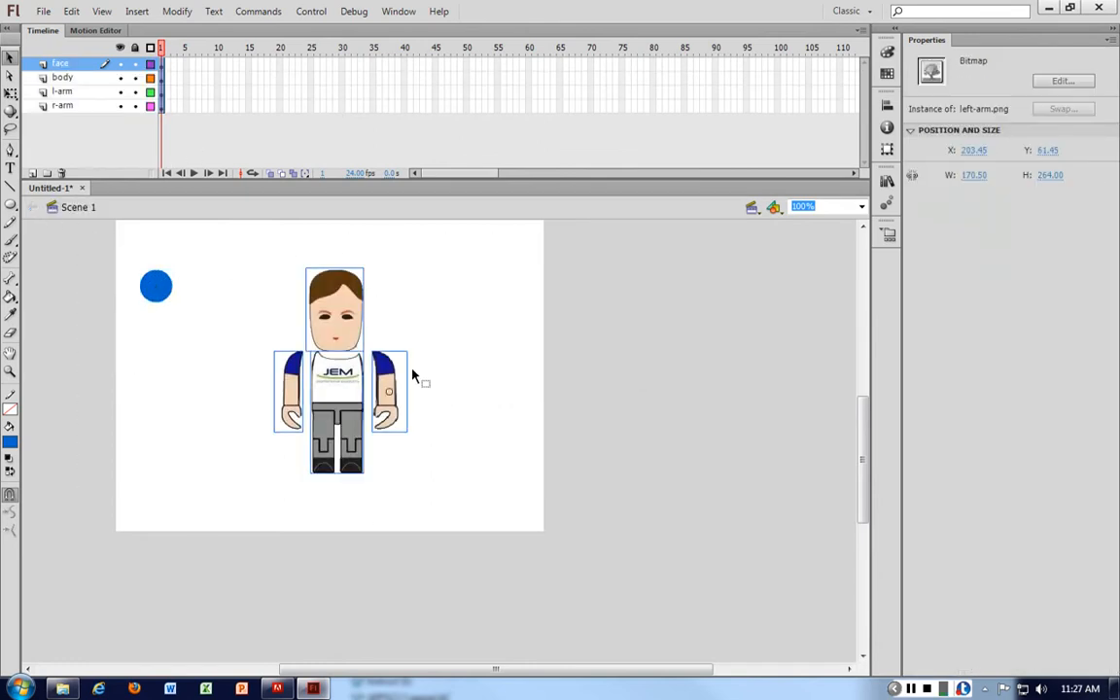
pyautogui.doubleClick(165, 295)
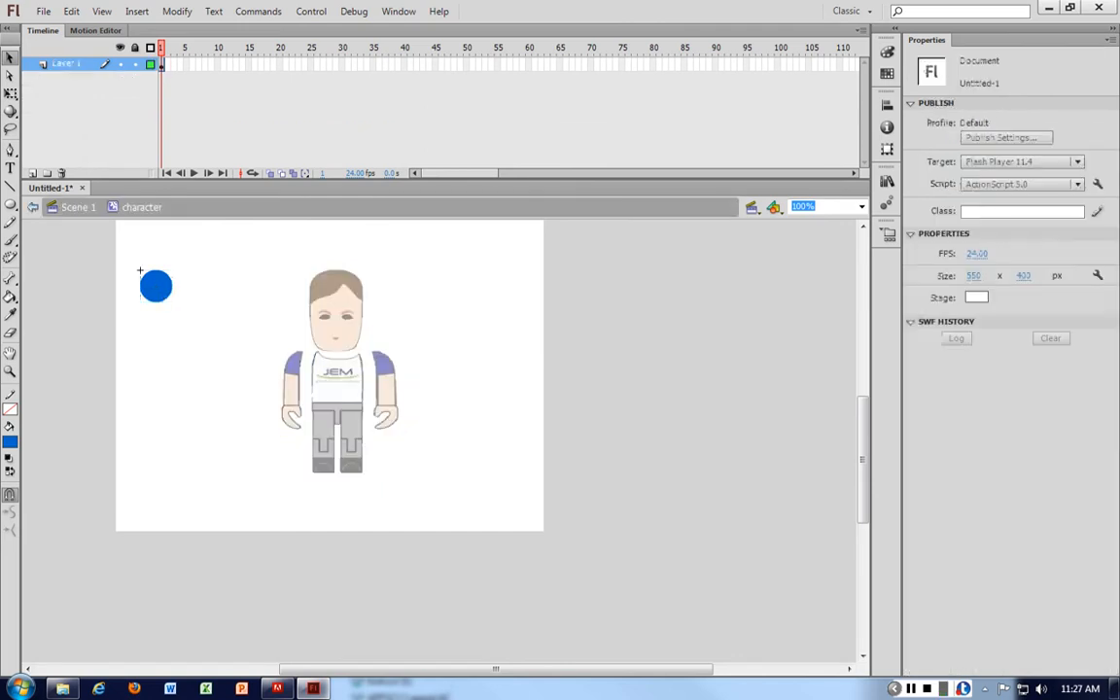
pyautogui.hotkey('ctrl', 'v')
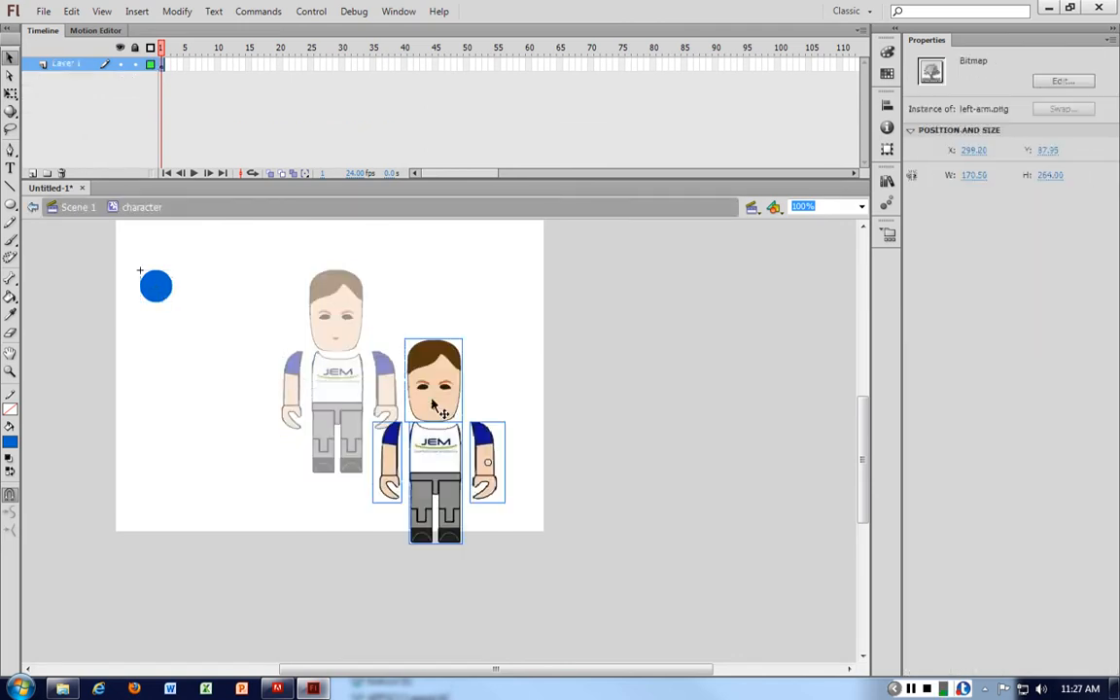
pyautogui.moveTo(444, 398); pyautogui.dragTo(458, 321)
pyautogui.click(66, 219)
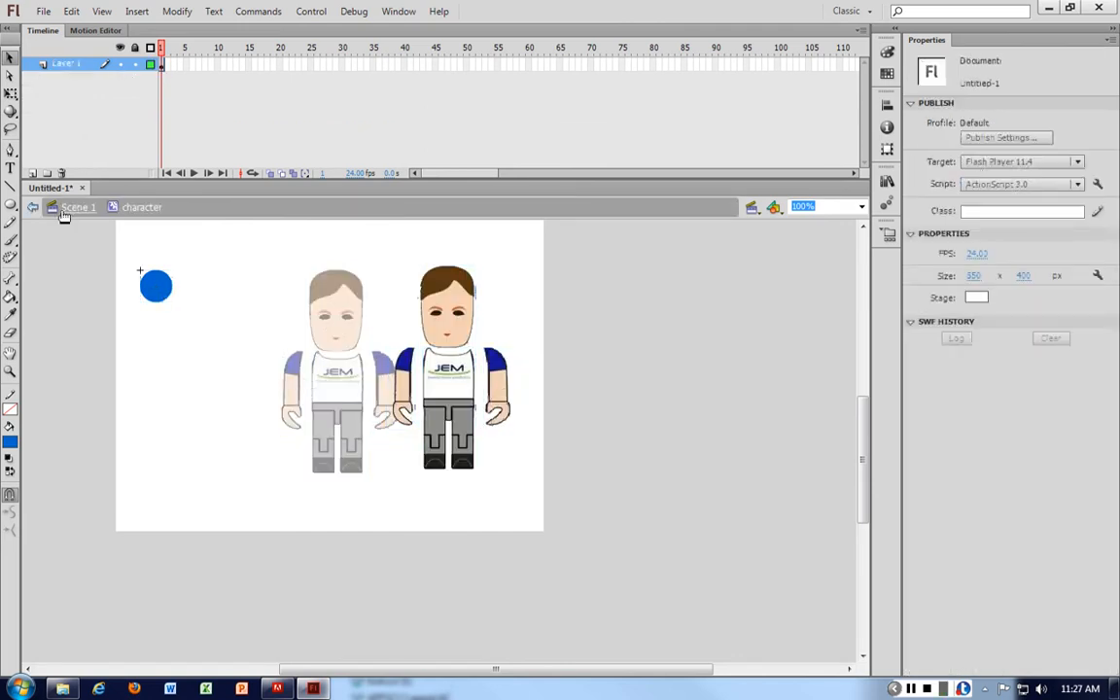
pyautogui.click(65, 209)
# - Delete the original face, body and both arms from Scene 1, keeping the character symbol instance
pyautogui.click(340, 323)
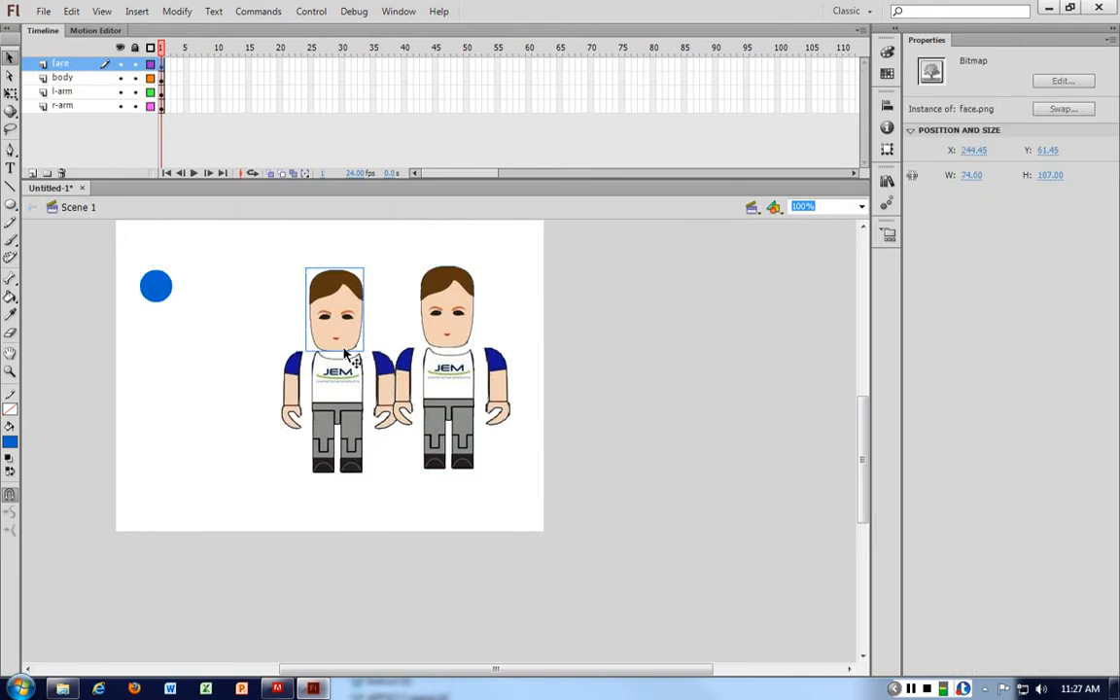
pyautogui.click(333, 381)
pyautogui.click(441, 345)
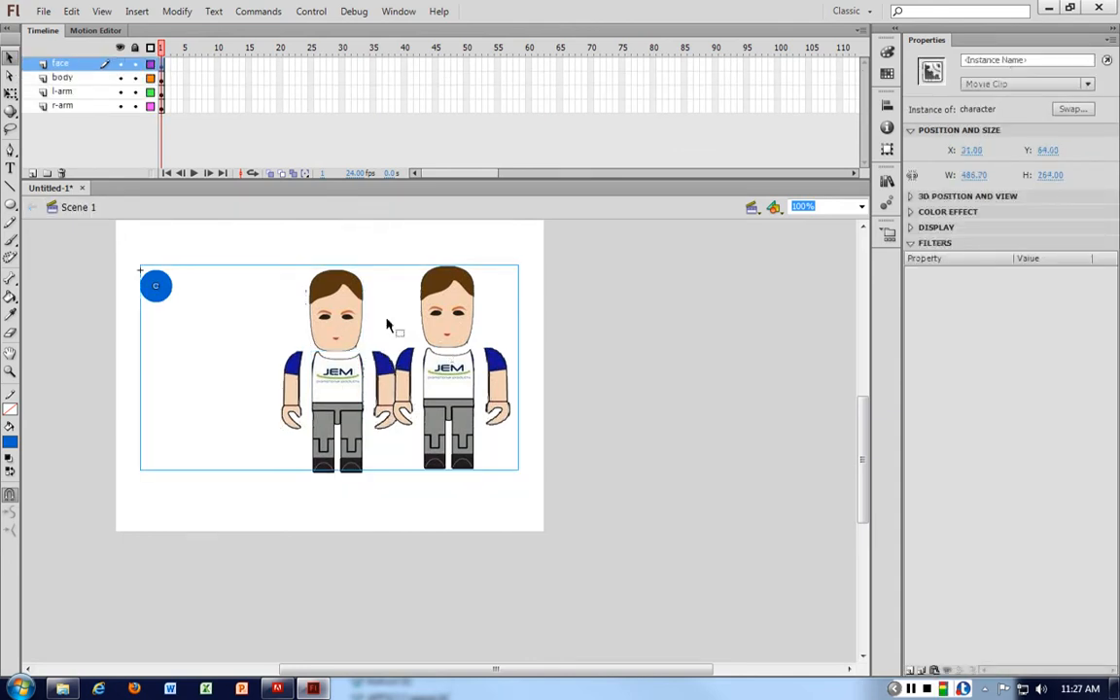
pyautogui.click(351, 313)
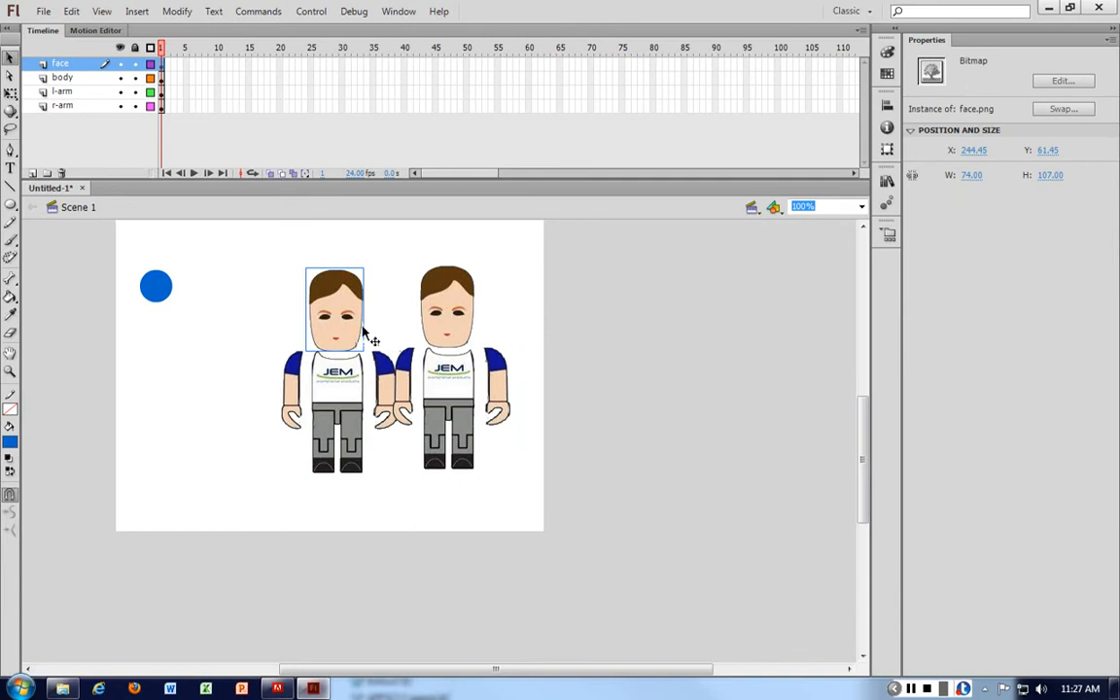
pyautogui.press('Delete')
pyautogui.click(357, 364)
pyautogui.press('Delete')
pyautogui.click(380, 366)
pyautogui.press('Delete')
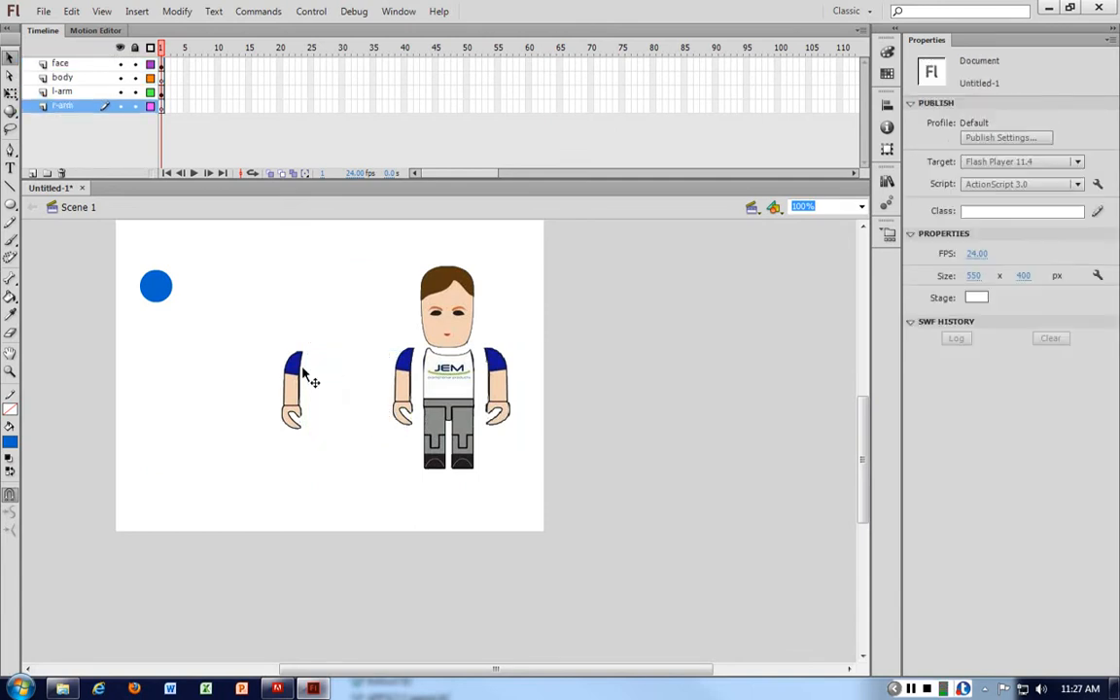
pyautogui.click(300, 367)
pyautogui.press('Delete')
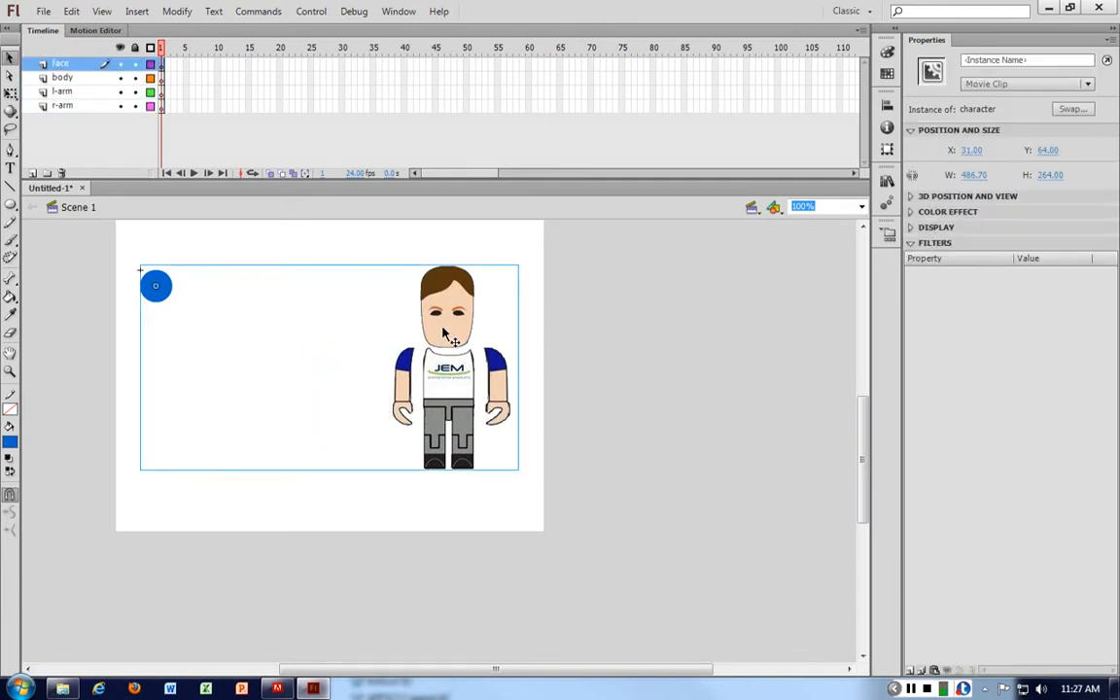
# - Inside the character symbol, move the body parts over to the blue circle's location and delete the circle
pyautogui.doubleClick(406, 303)
pyautogui.moveTo(364, 255); pyautogui.dragTo(530, 493)
pyautogui.moveTo(457, 382); pyautogui.dragTo(155, 340)
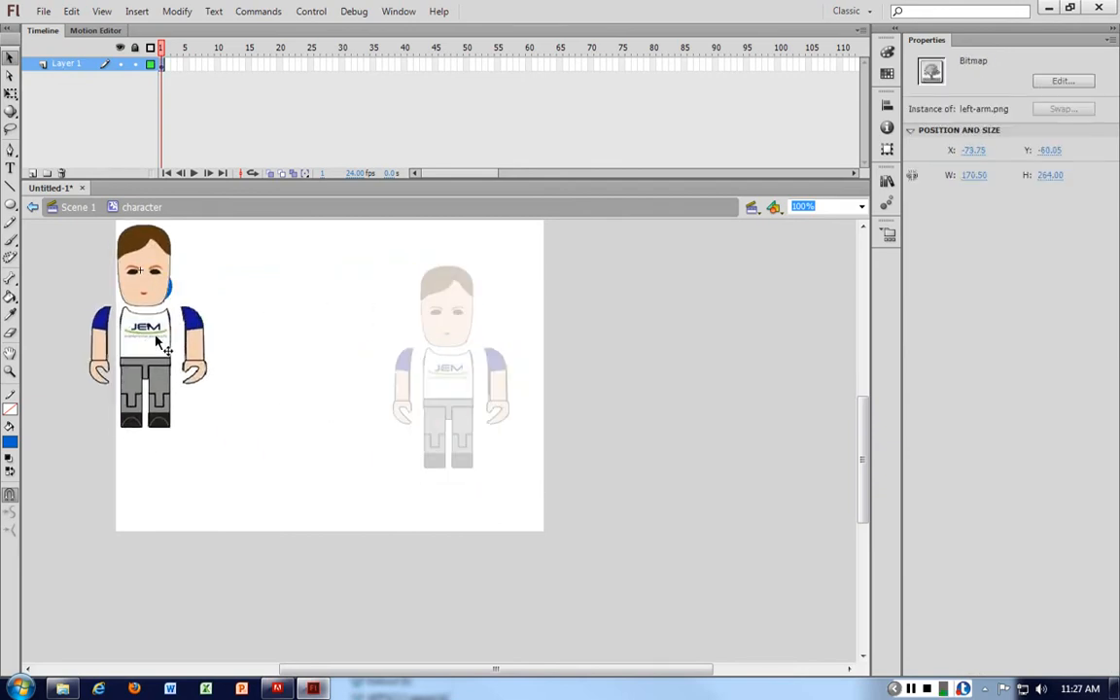
pyautogui.moveTo(156, 281); pyautogui.dragTo(122, 280)
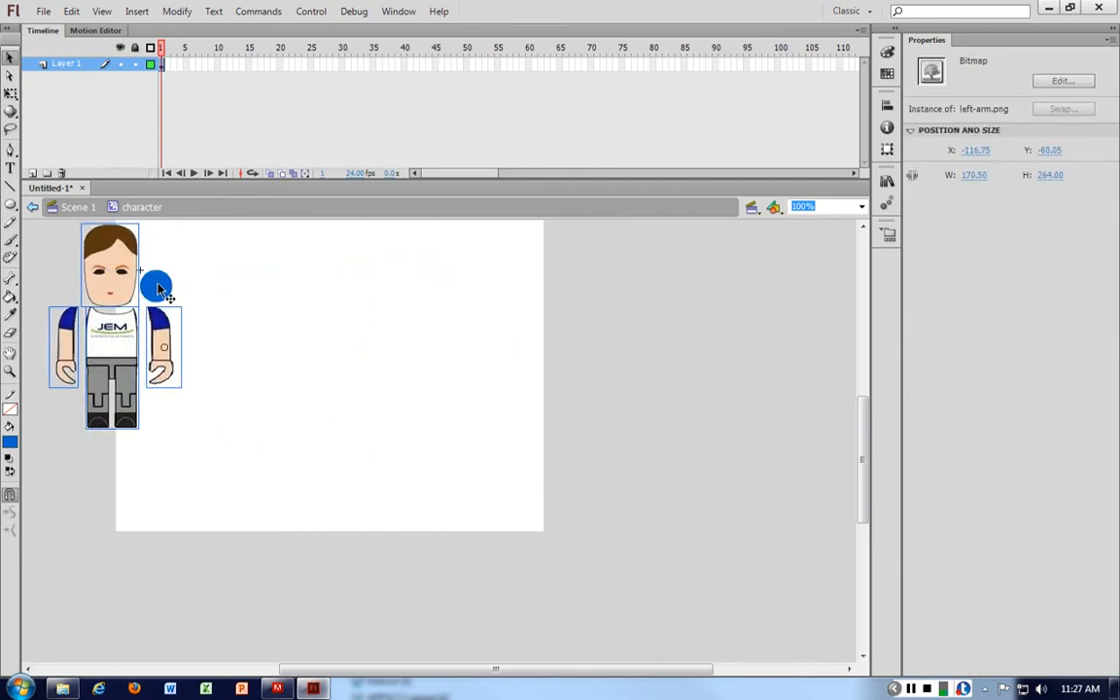
pyautogui.click(161, 286)
pyautogui.press('Delete')
# - Align the face with the symbol's registration point and move the character instance to the middle of the stage in Scene 1
pyautogui.click(106, 252)
pyautogui.moveTo(39, 226); pyautogui.dragTo(171, 408)
pyautogui.moveTo(84, 354); pyautogui.dragTo(151, 360)
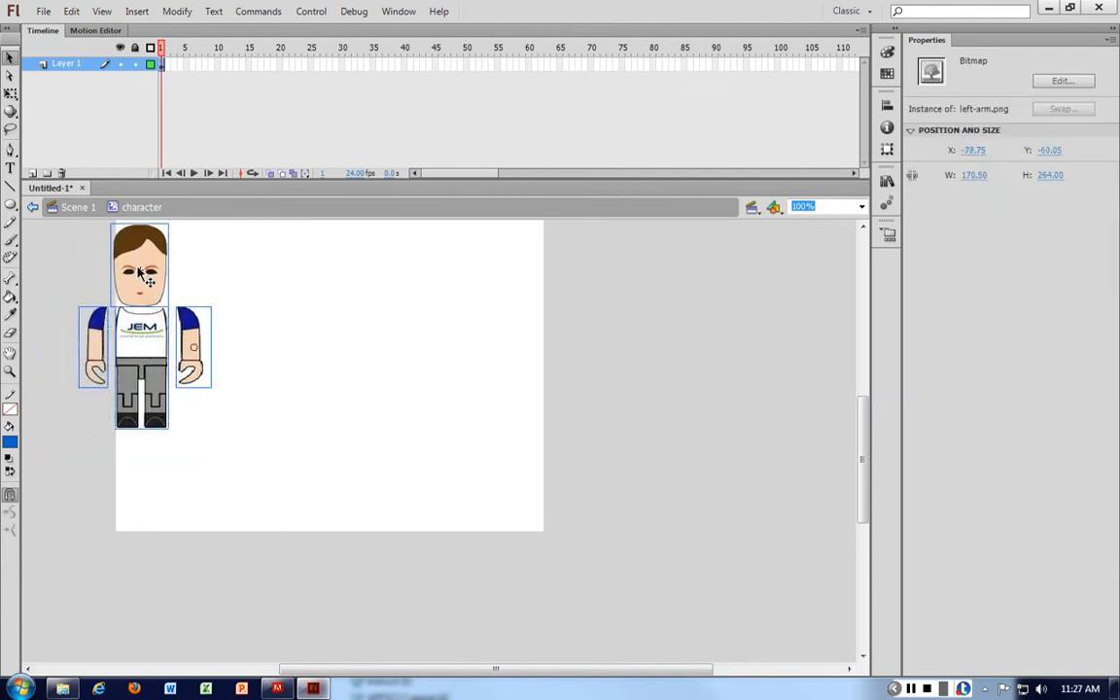
pyautogui.click(78, 207)
pyautogui.moveTo(150, 295); pyautogui.dragTo(347, 342)
# - Delete the empty body, l-arm and r-arm layers from Scene 1
pyautogui.click(64, 78)
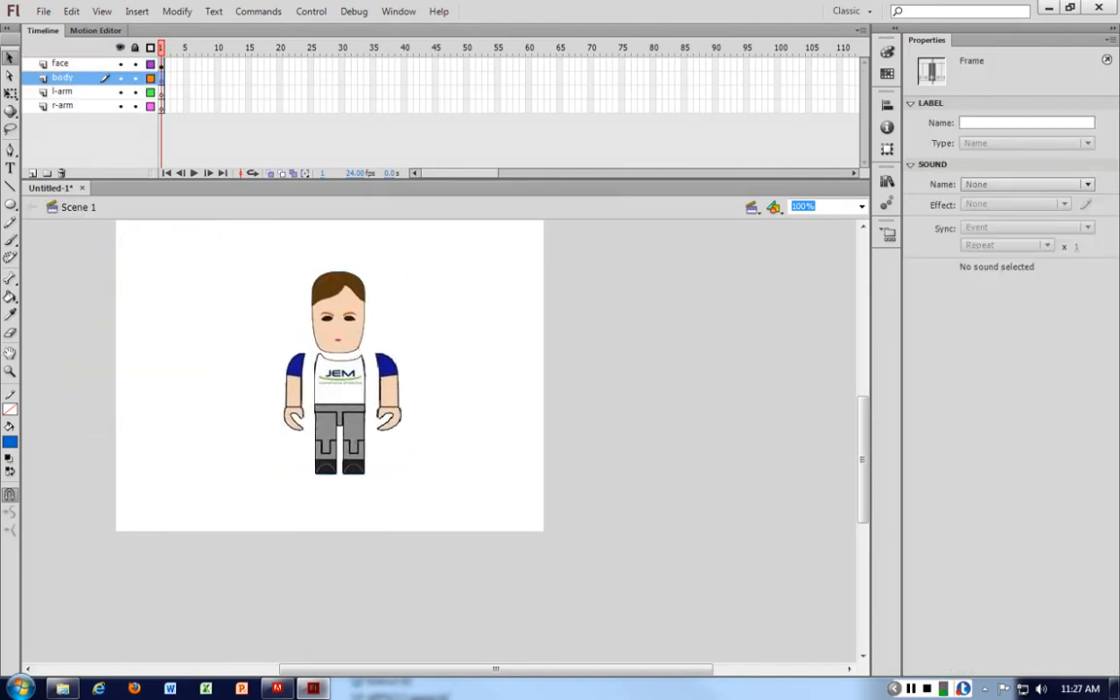
pyautogui.click(61, 173)
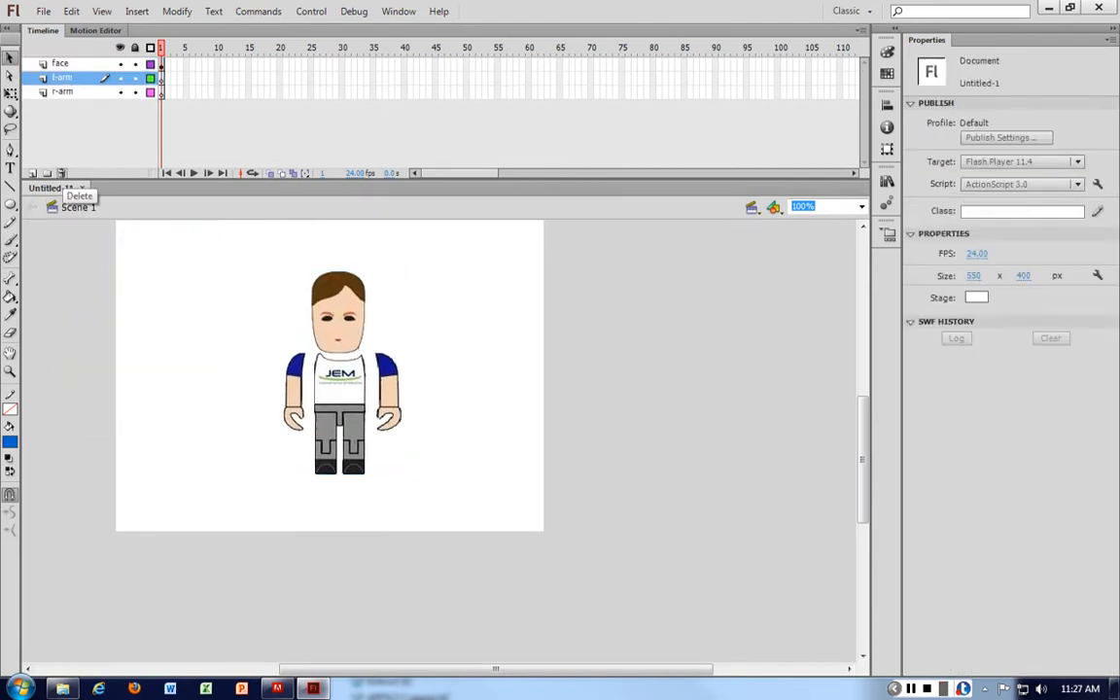
pyautogui.click(61, 173)
pyautogui.click(62, 173)
# - Inside the character symbol, move the face down over the shirt collar to X -30.75, Y -43.05
pyautogui.doubleClick(370, 367)
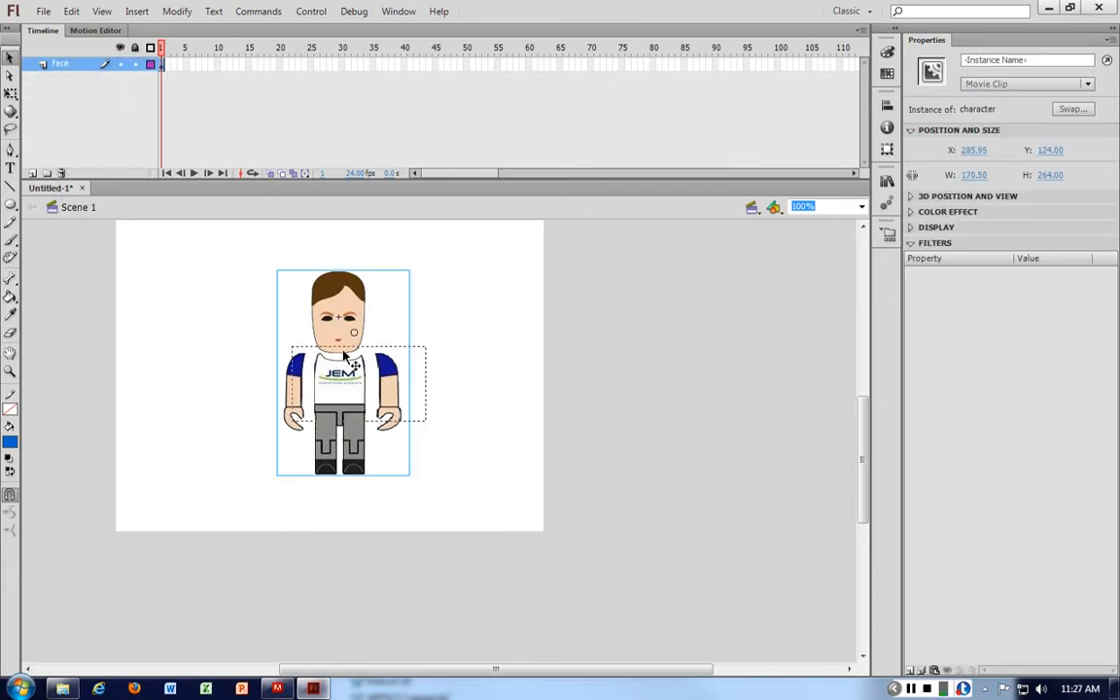
pyautogui.click(486, 318)
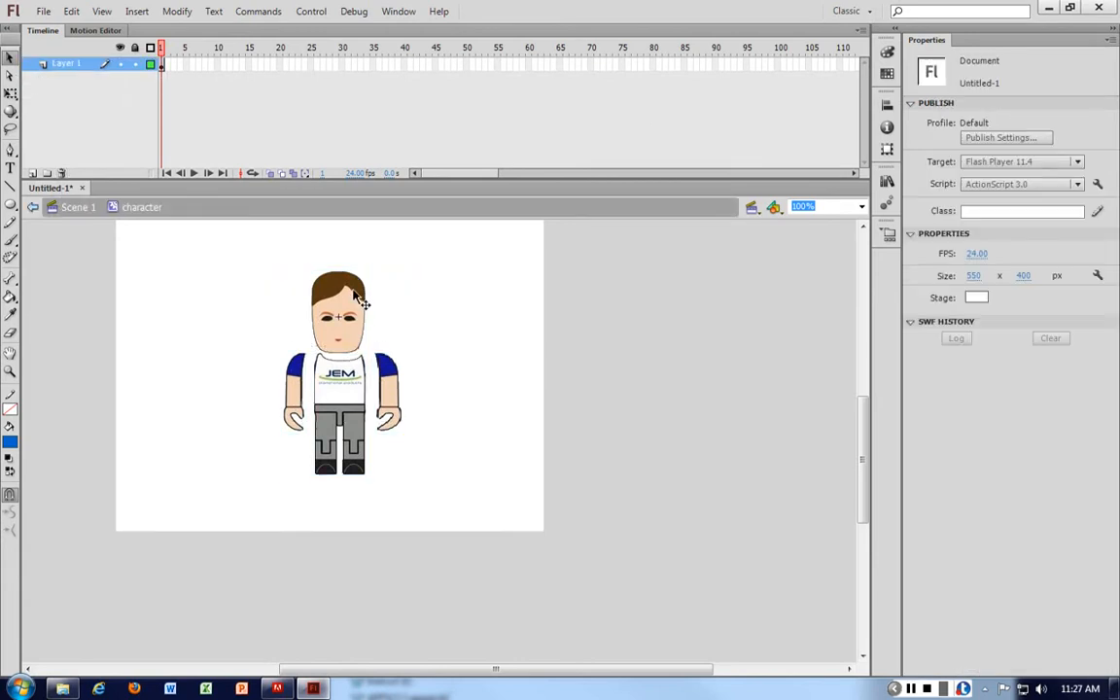
pyautogui.click(350, 312)
pyautogui.click(450, 309)
pyautogui.click(370, 310)
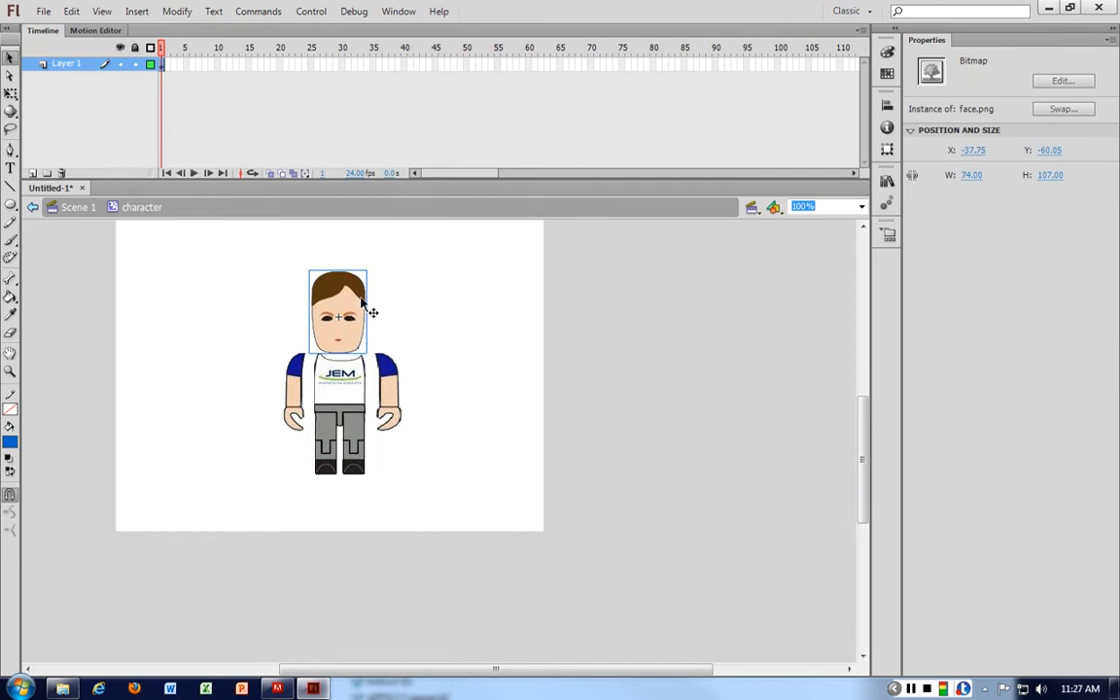
pyautogui.hotkey('shift', 'Right')
pyautogui.moveTo(359, 299); pyautogui.dragTo(351, 312)
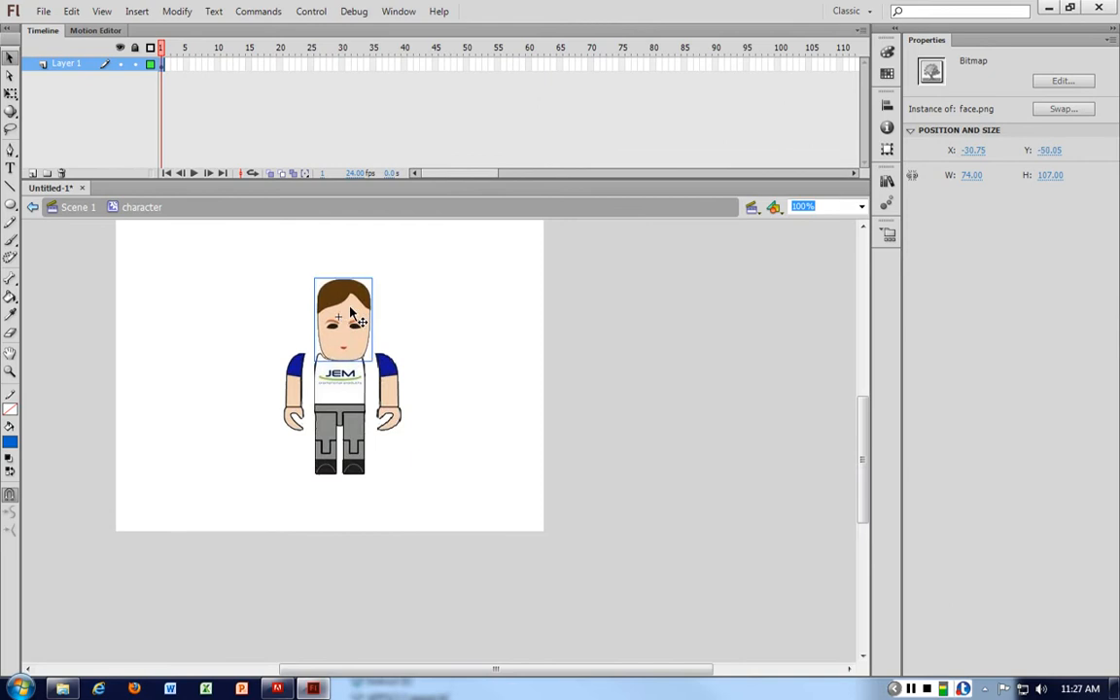
pyautogui.hotkey('ctrl', '=')
pyautogui.click(633, 405)
pyautogui.scroll(-4, 629, 419)
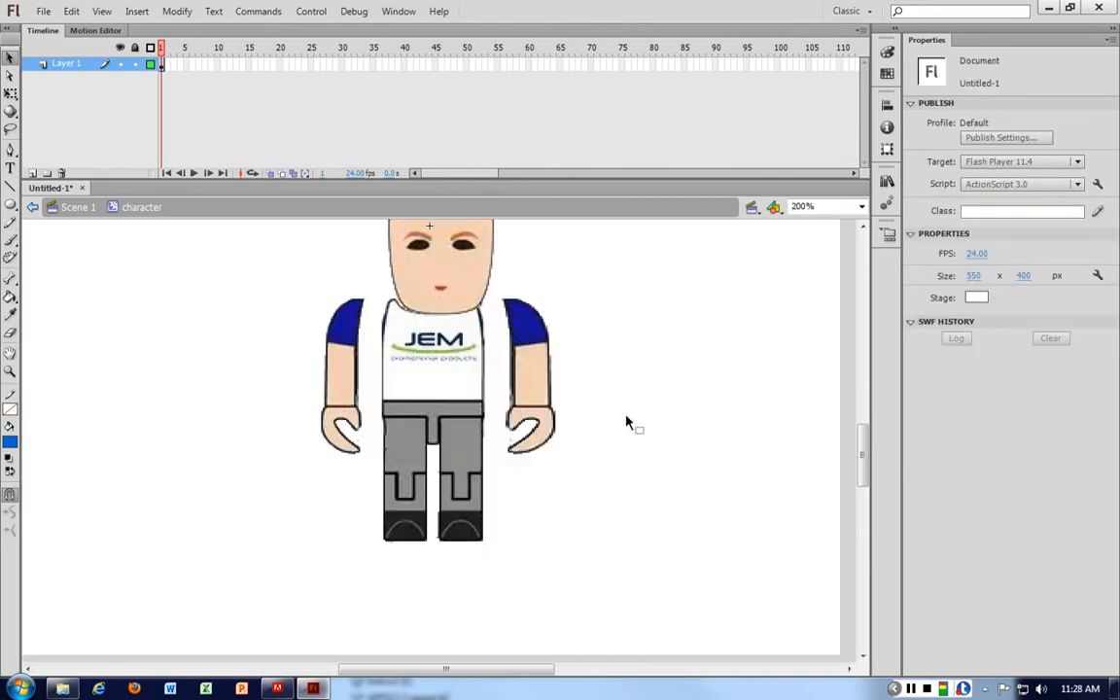
pyautogui.click(462, 270)
pyautogui.moveTo(468, 275)
pyautogui.mouseDown()
pyautogui.moveTo(460, 250)
pyautogui.moveTo(449, 281)
pyautogui.mouseUp()
# - With Free Transform, shift the face to X -32.25 and move its transformation point down to the chin
pyautogui.click(441, 329)
pyautogui.click(444, 277)
pyautogui.rightClick(449, 282)
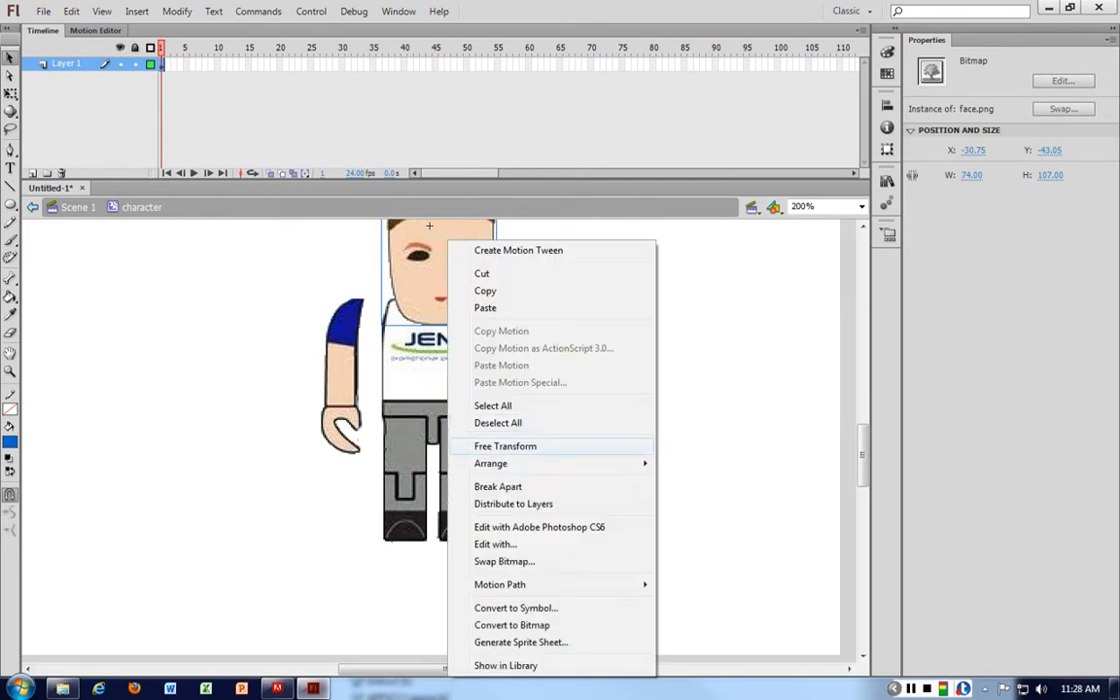
pyautogui.click(504, 445)
pyautogui.scroll(3, 519, 307)
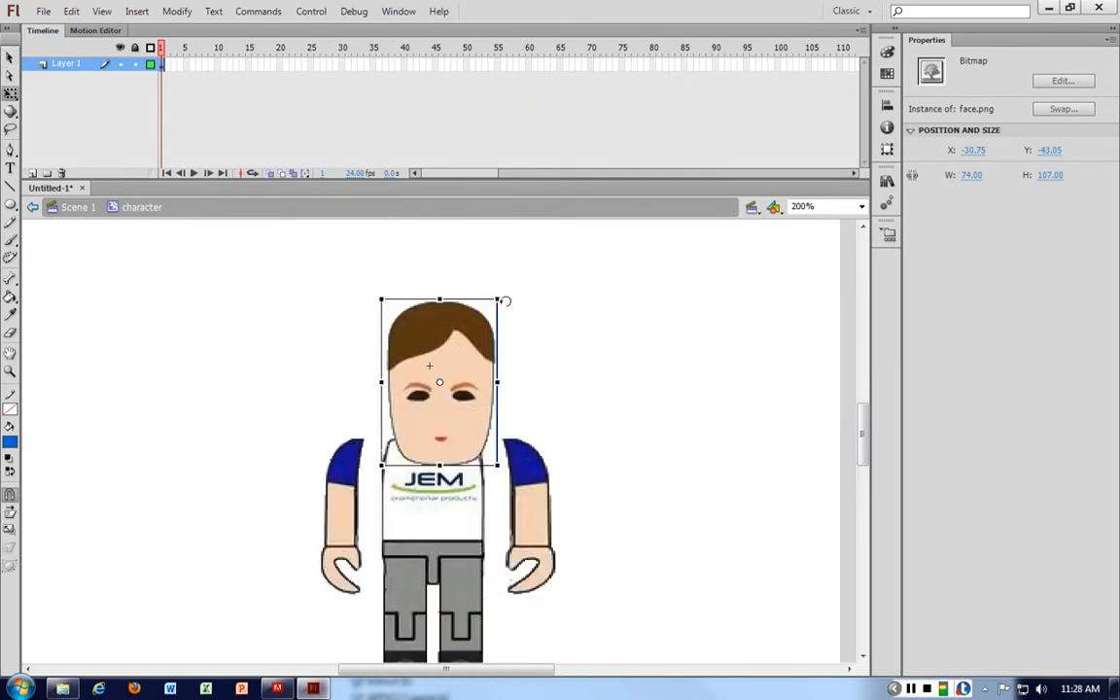
pyautogui.moveTo(502, 285)
pyautogui.mouseDown()
pyautogui.moveTo(519, 292)
pyautogui.moveTo(482, 275)
pyautogui.moveTo(507, 283)
pyautogui.mouseUp()
pyautogui.moveTo(472, 328); pyautogui.dragTo(470, 328)
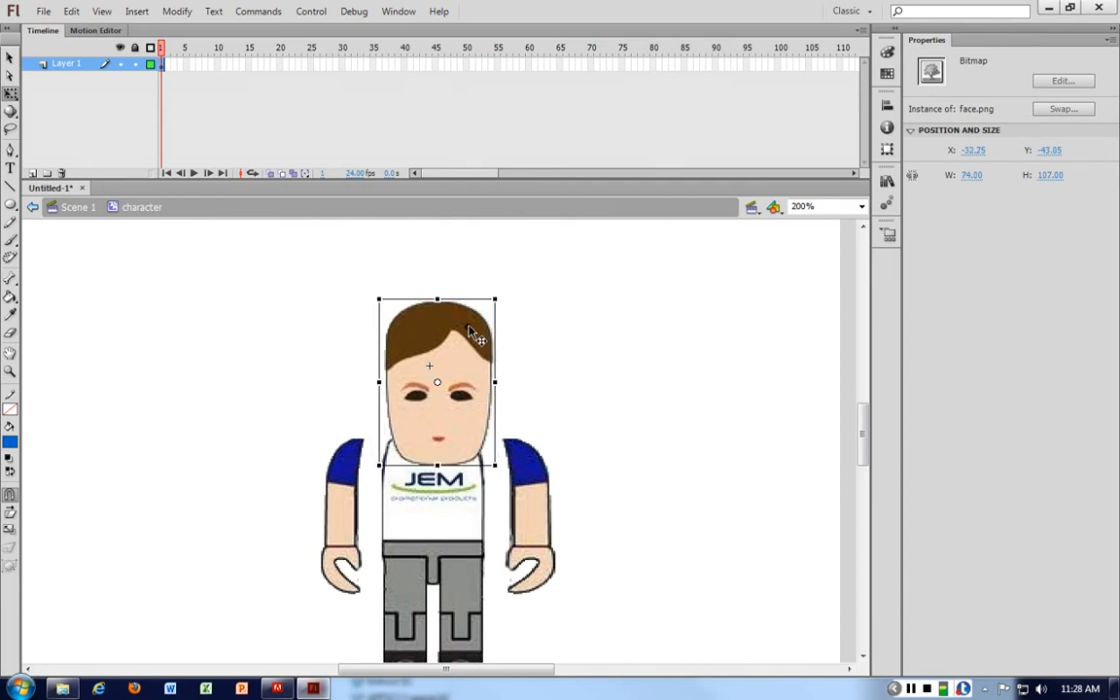
pyautogui.moveTo(439, 387); pyautogui.dragTo(444, 465)
pyautogui.moveTo(503, 288)
pyautogui.mouseDown()
pyautogui.moveTo(517, 292)
pyautogui.moveTo(477, 280)
pyautogui.moveTo(500, 283)
pyautogui.mouseUp()
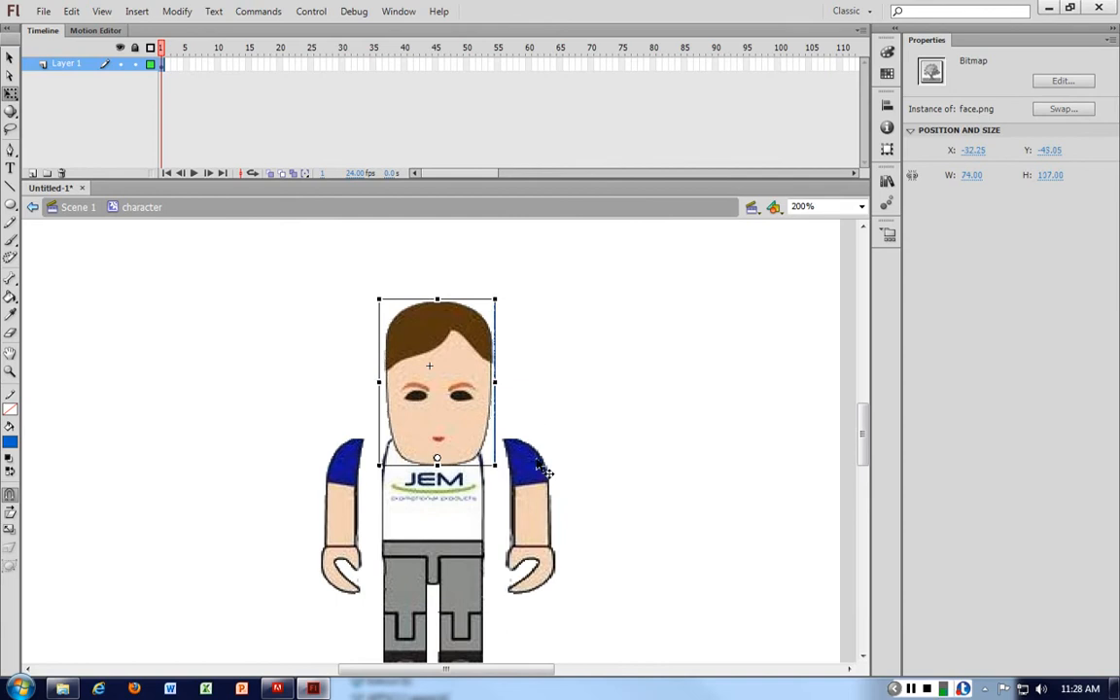
# - Attach the arm on the shirt's right side to the shoulder, place its pivot near the shoulder and rotate it outward
pyautogui.click(525, 508)
pyautogui.moveTo(529, 503); pyautogui.dragTo(500, 512)
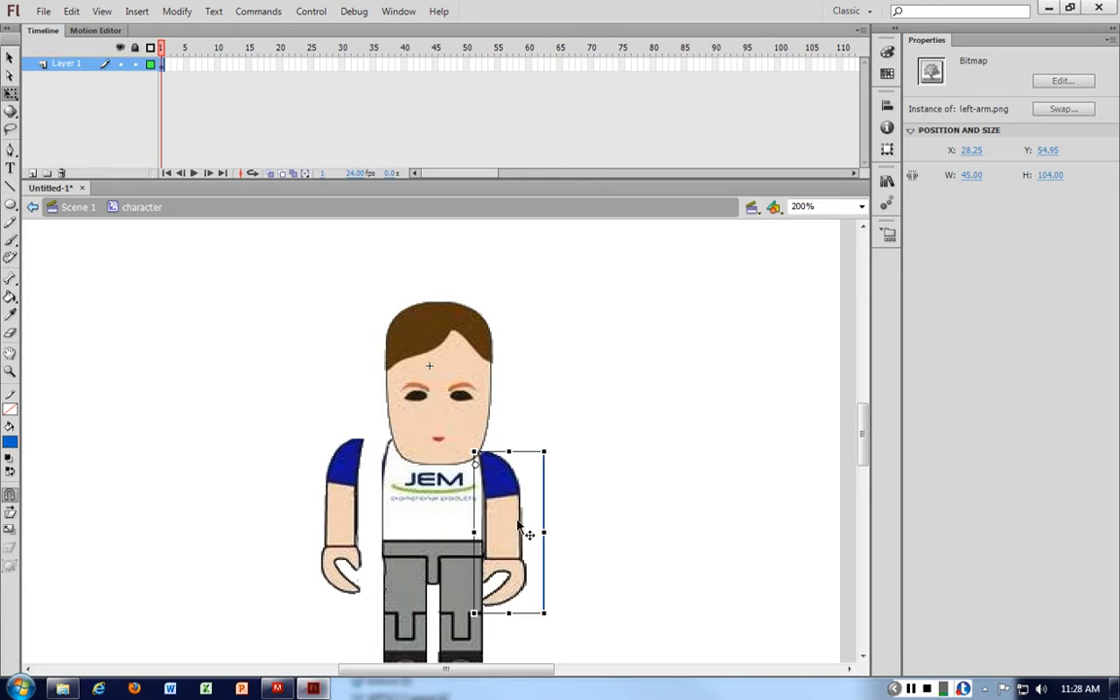
pyautogui.moveTo(566, 595)
pyautogui.mouseDown()
pyautogui.moveTo(590, 575)
pyautogui.moveTo(578, 581)
pyautogui.mouseUp()
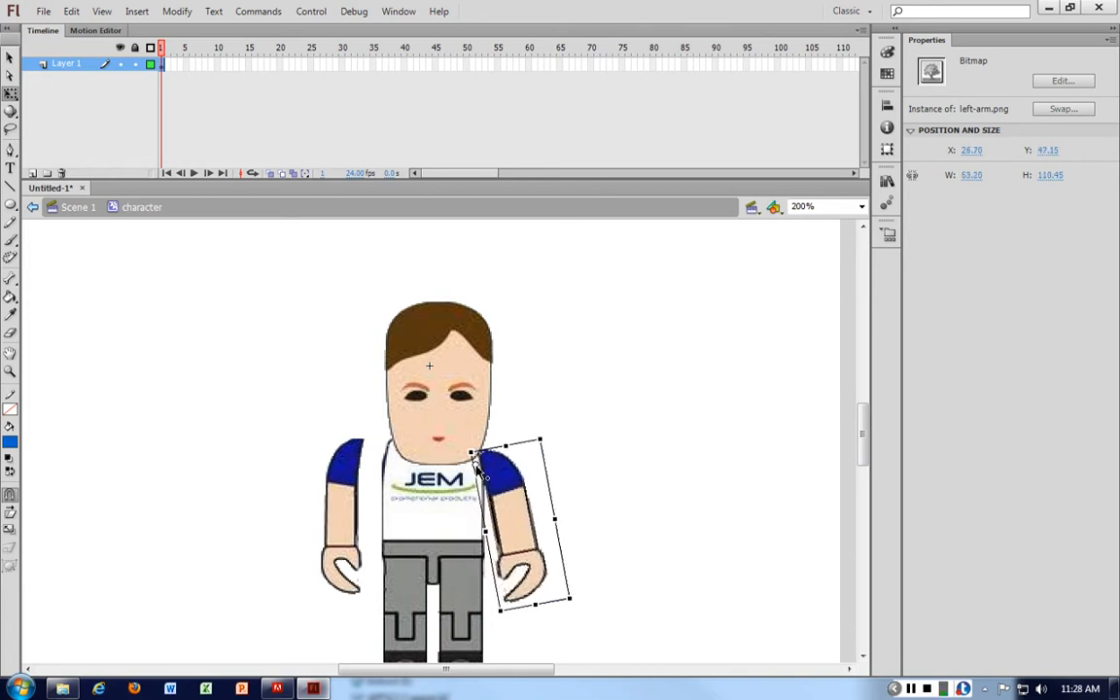
pyautogui.moveTo(528, 490); pyautogui.dragTo(520, 493)
pyautogui.moveTo(572, 590); pyautogui.dragTo(545, 569)
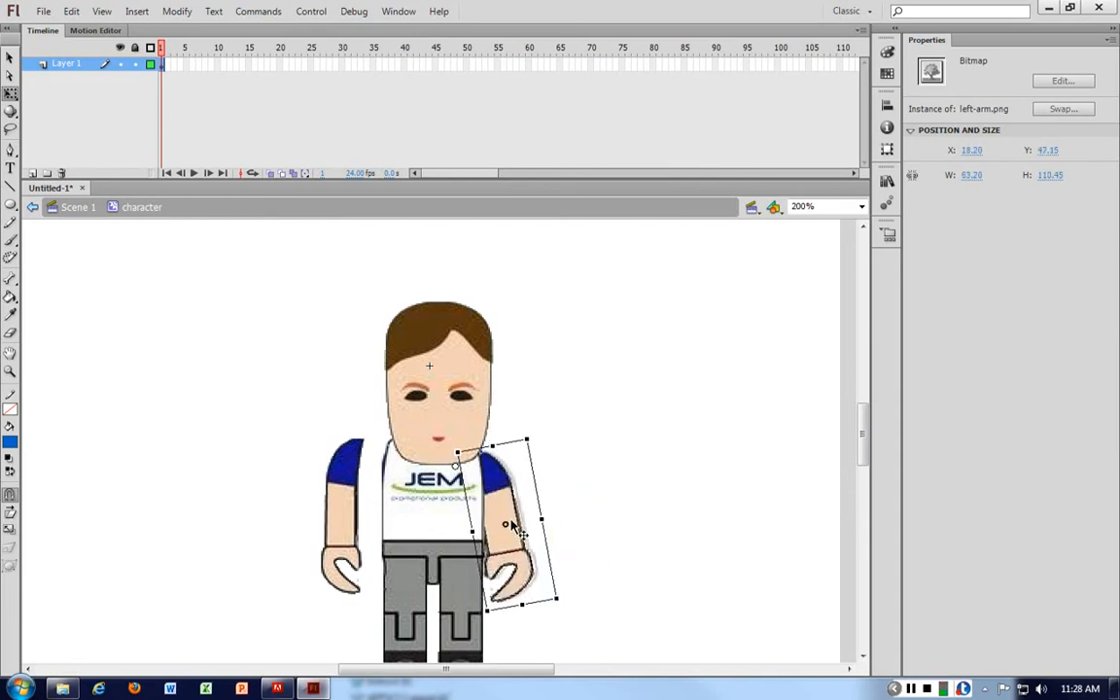
pyautogui.moveTo(565, 604); pyautogui.dragTo(596, 577)
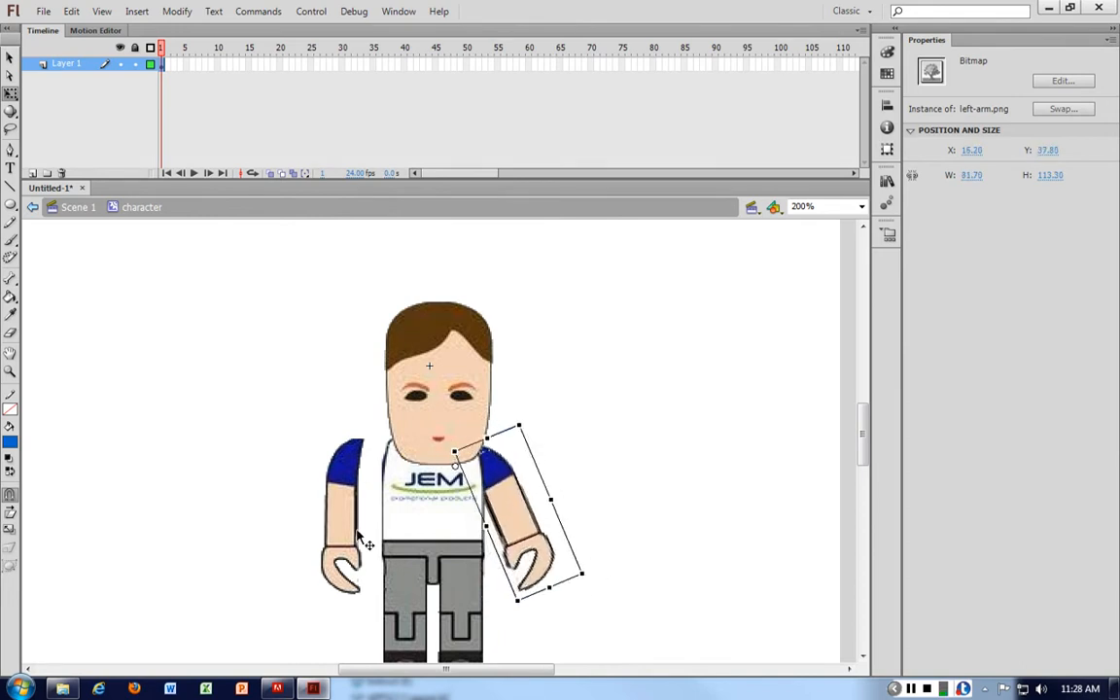
# - Attach the other arm to the shirt's left shoulder, move its pivot to the shoulder and rotate it outward
pyautogui.moveTo(347, 471); pyautogui.dragTo(375, 482)
pyautogui.moveTo(366, 529); pyautogui.dragTo(394, 461)
pyautogui.moveTo(335, 609); pyautogui.dragTo(300, 588)
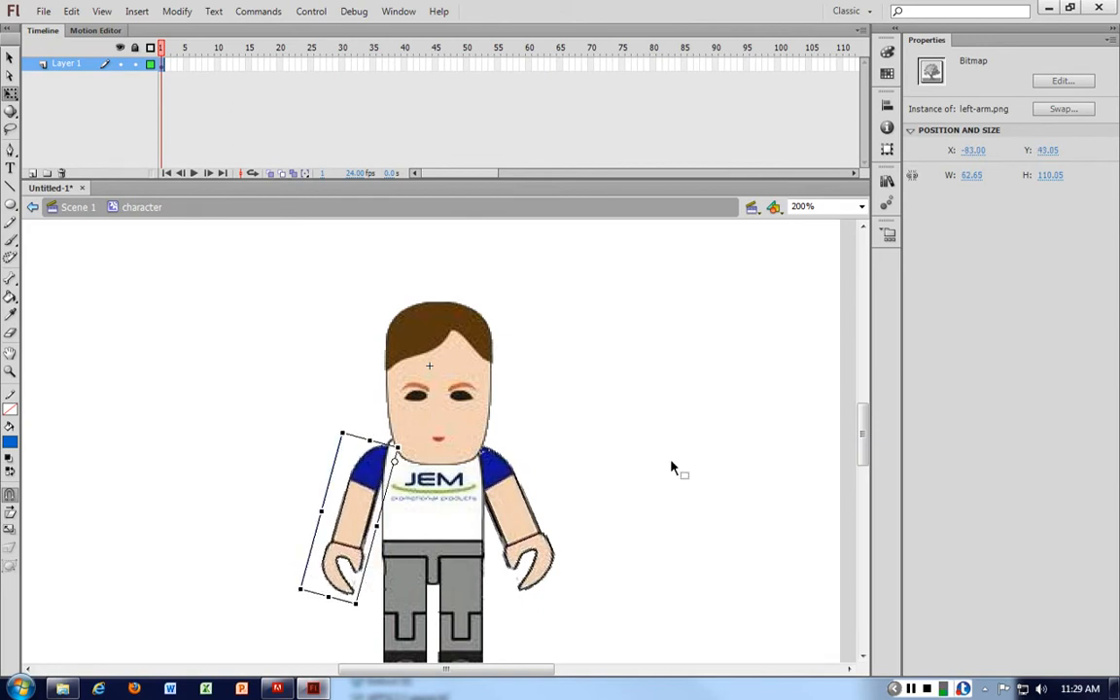
# - Trace the face bitmap with a color threshold of 10 and a minimum area of 8 pixels
pyautogui.click(472, 398)
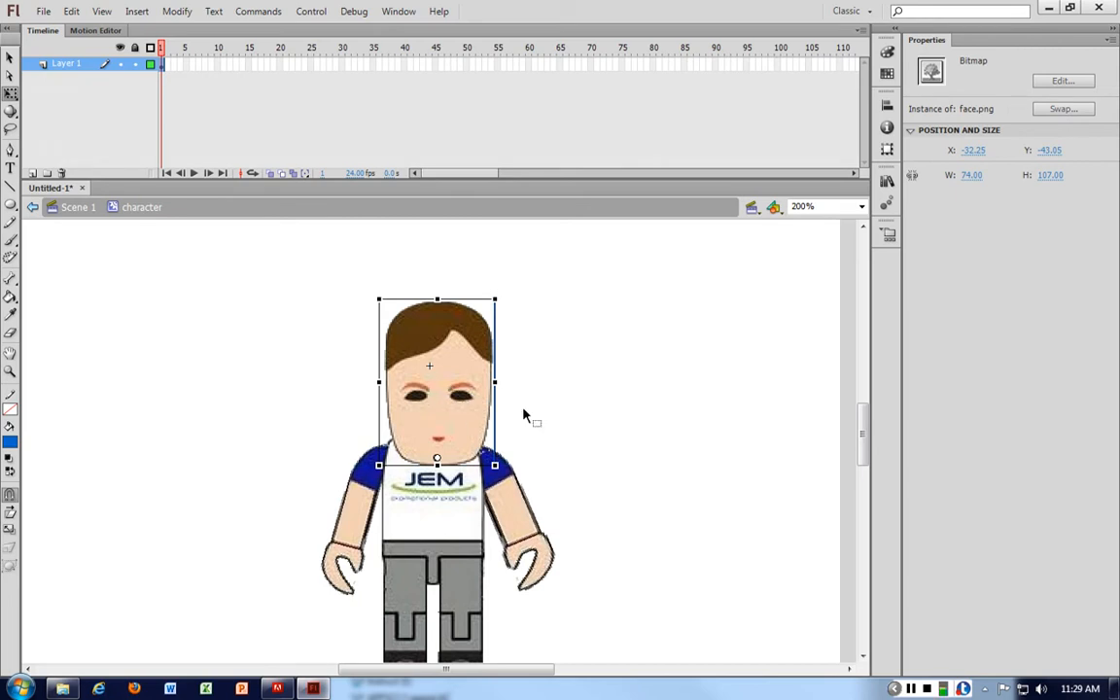
pyautogui.click(645, 407)
pyautogui.click(463, 366)
pyautogui.press('v')
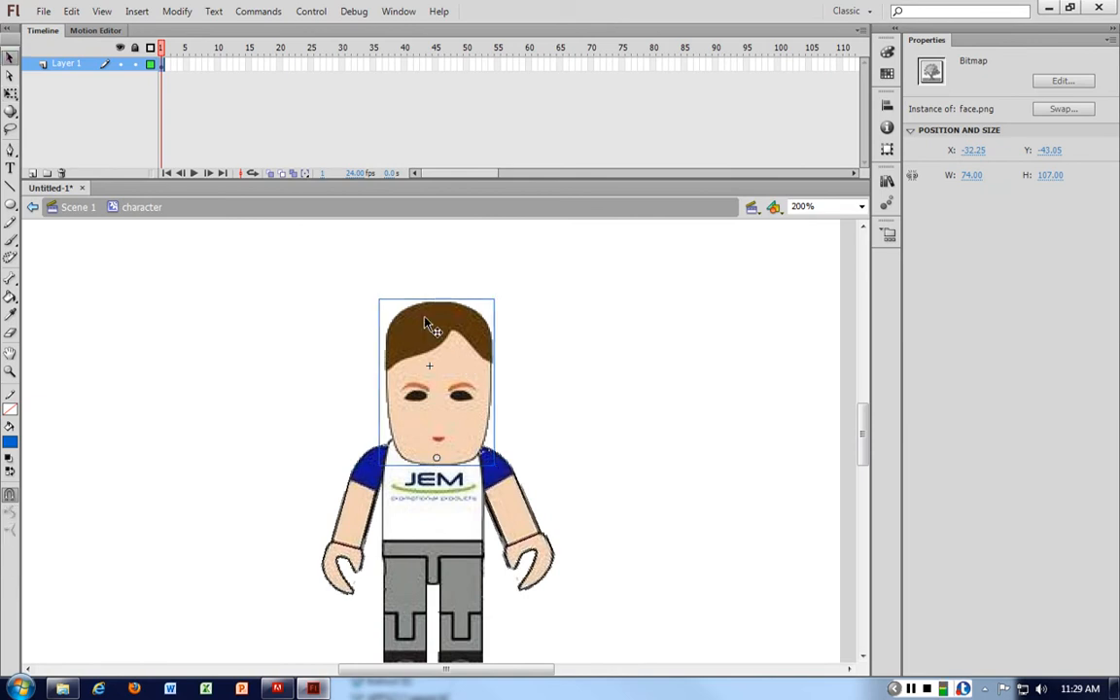
pyautogui.click(176, 11)
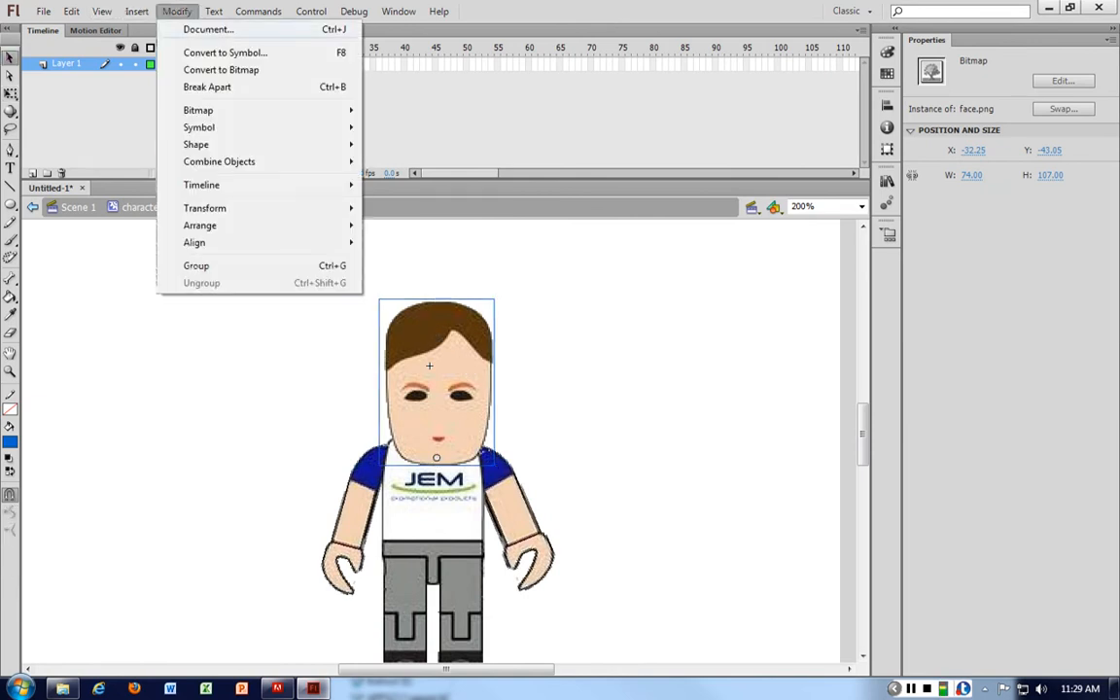
pyautogui.moveTo(223, 109)
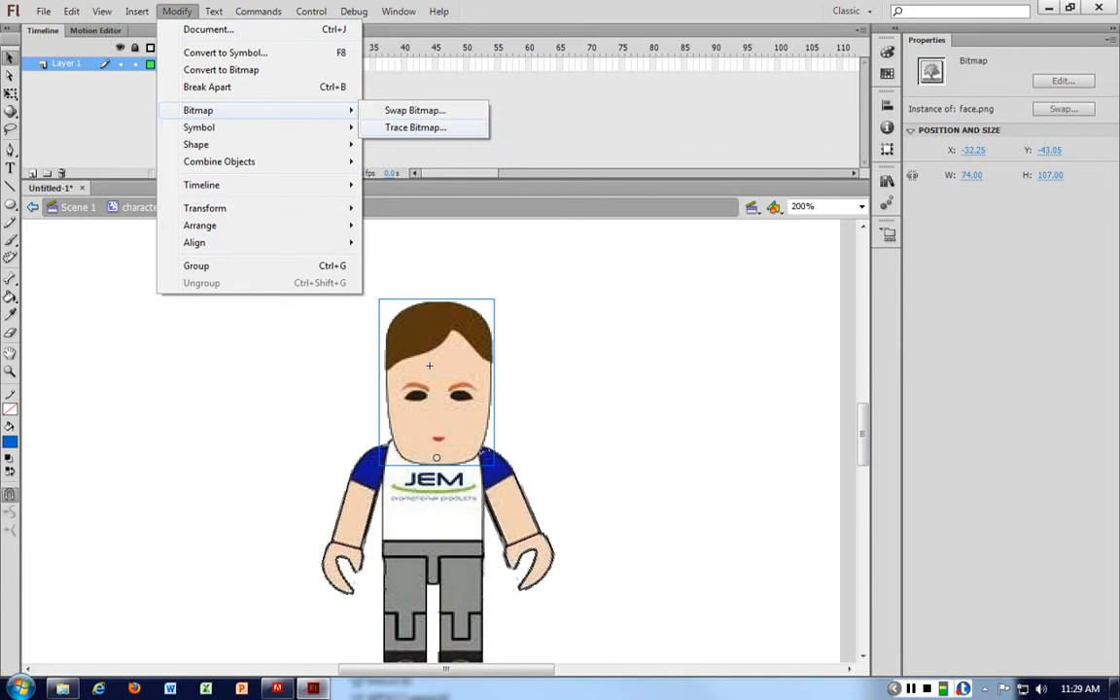
pyautogui.click(415, 128)
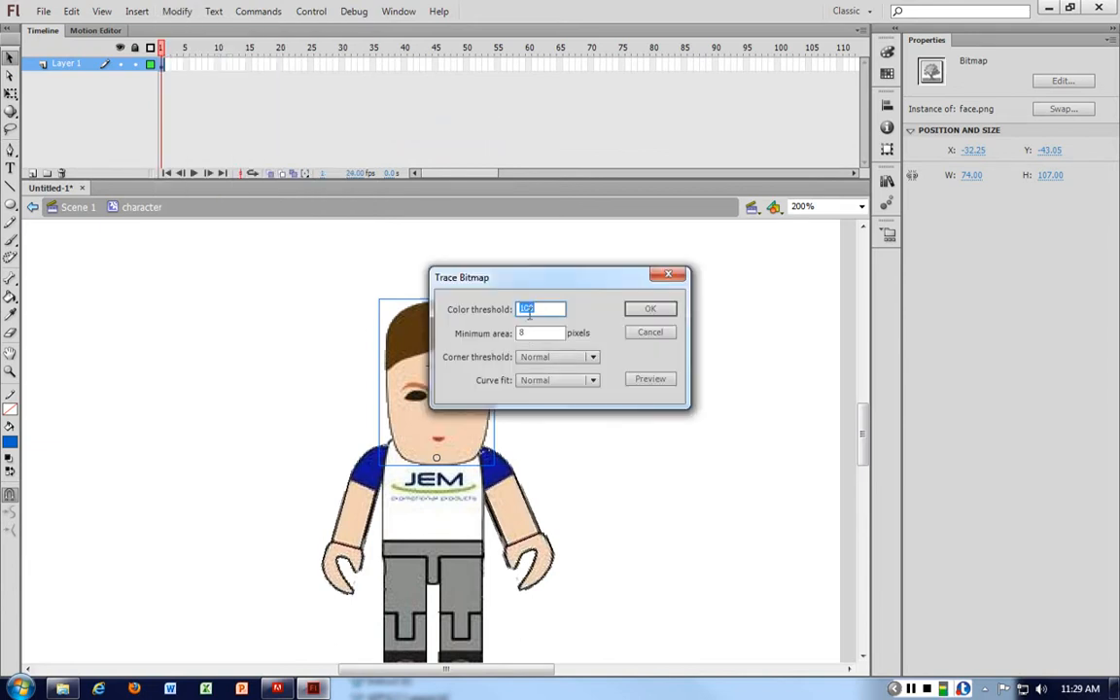
pyautogui.write('1')
pyautogui.moveTo(544, 277); pyautogui.dragTo(661, 253)
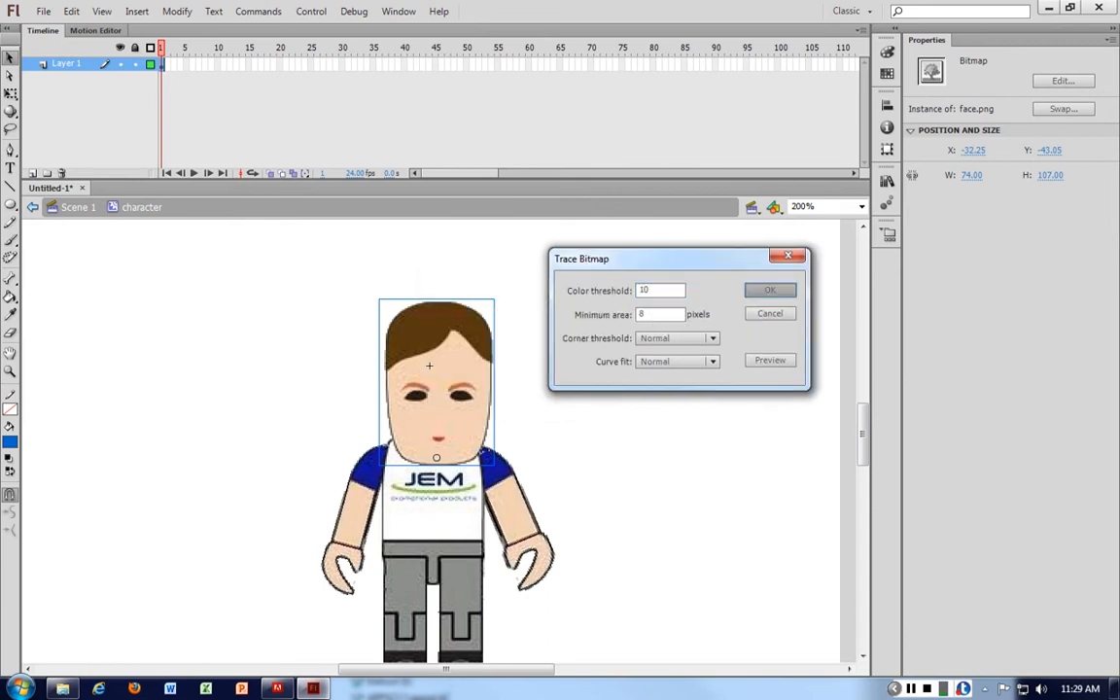
pyautogui.click(778, 296)
pyautogui.click(595, 426)
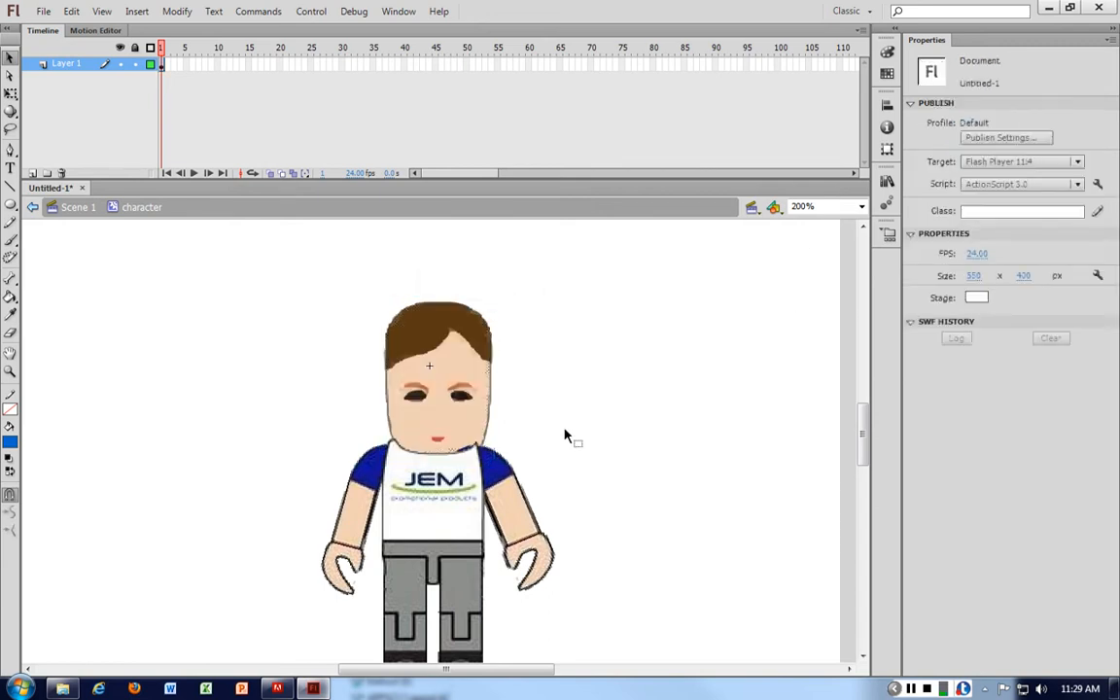
# - Undo the bitmap trace of the face
pyautogui.hotkey('ctrl', 'z')
pyautogui.click(593, 388)
pyautogui.hotkey('ctrl', 'z')
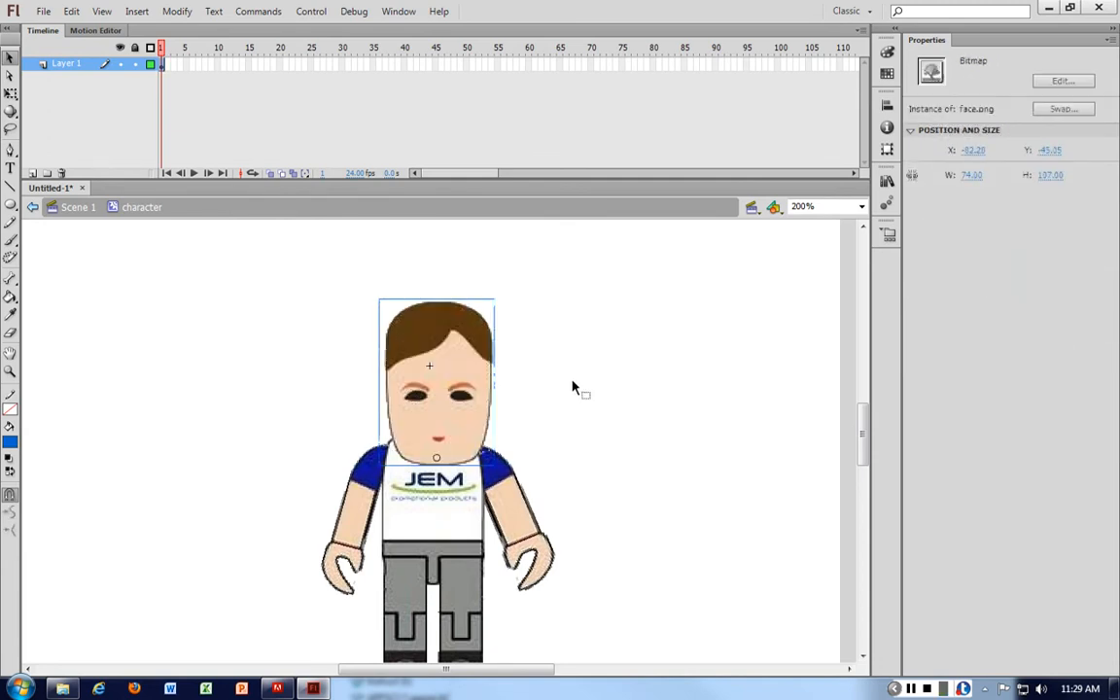
# - Trace the face bitmap with a color threshold of 10 and a minimum area of 50 pixels
pyautogui.click(176, 11)
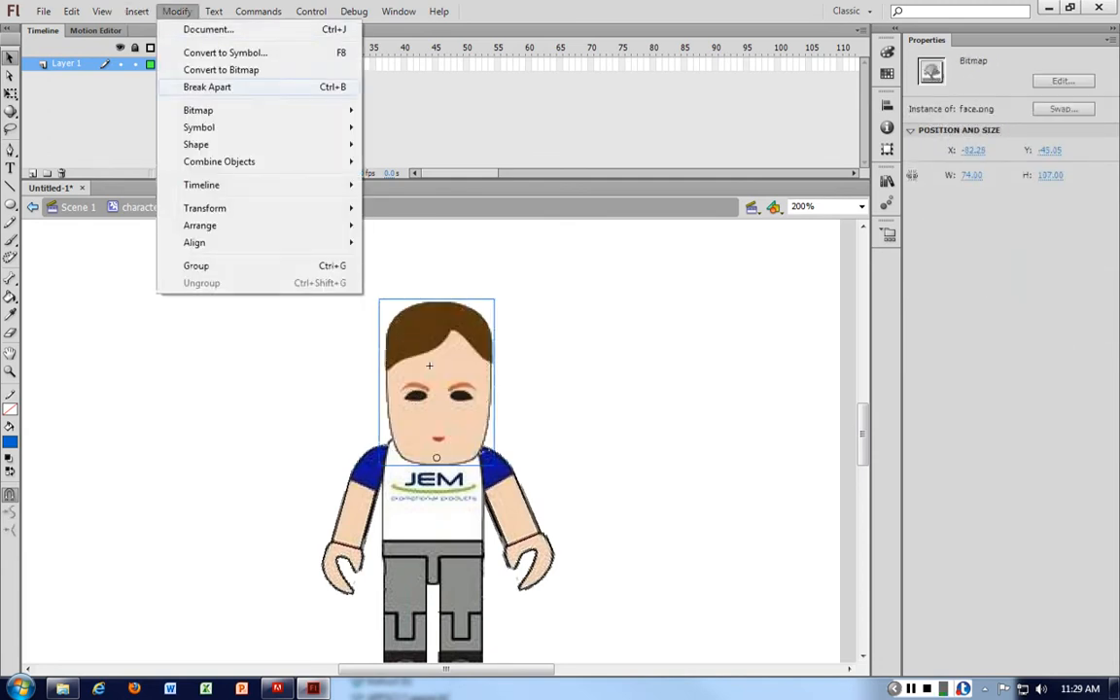
pyautogui.moveTo(198, 110)
pyautogui.click(413, 128)
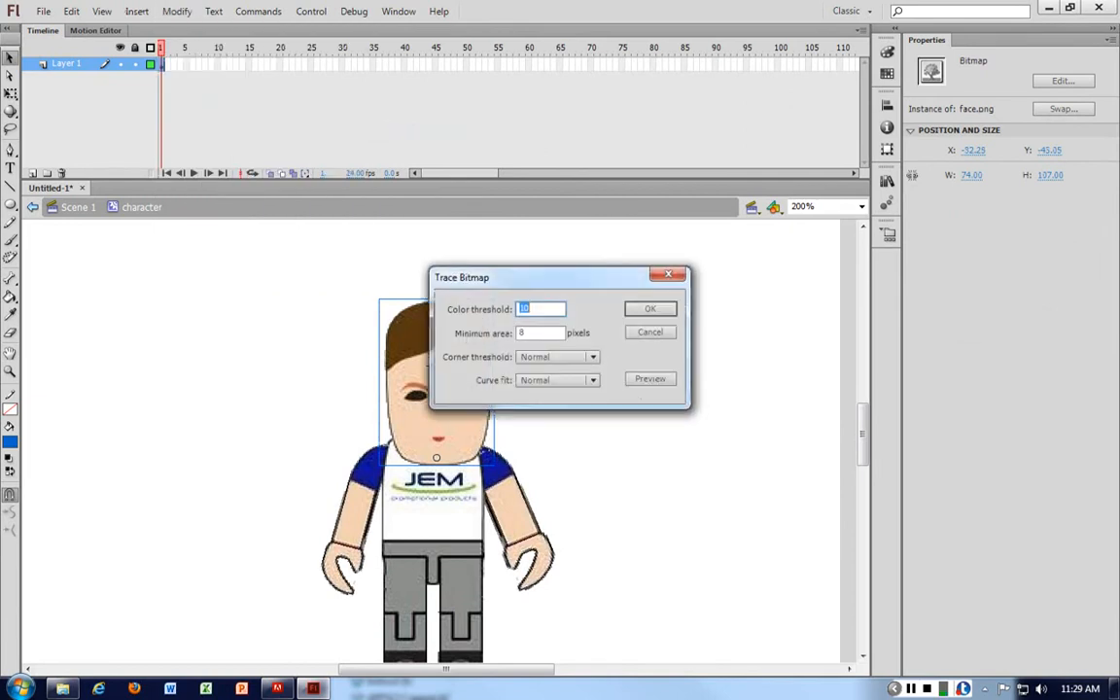
pyautogui.press('Tab')
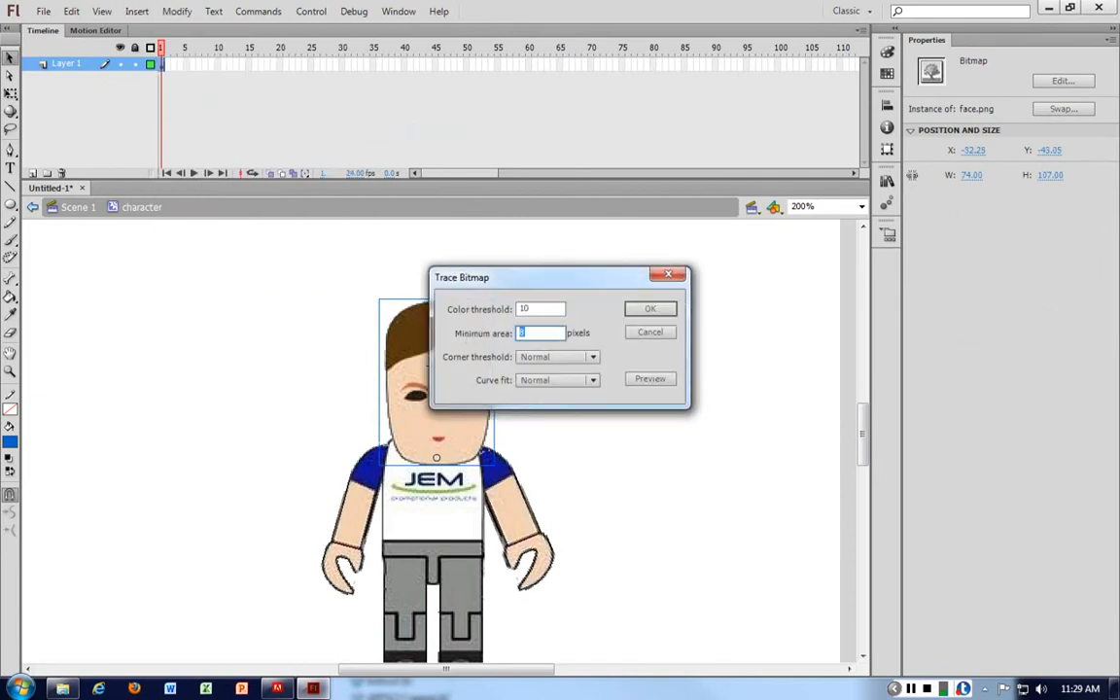
pyautogui.write('50')
pyautogui.click(650, 309)
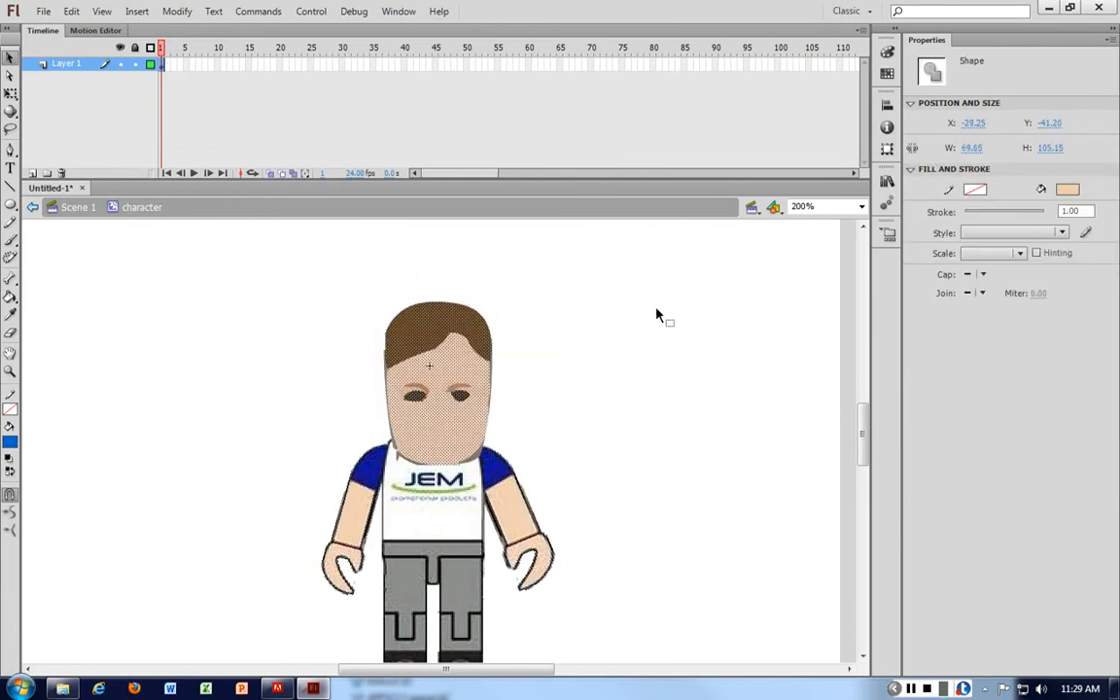
# - Select the traced hair and a patch of the cheek individually to examine the separate vector shapes
pyautogui.click(603, 394)
pyautogui.click(429, 325)
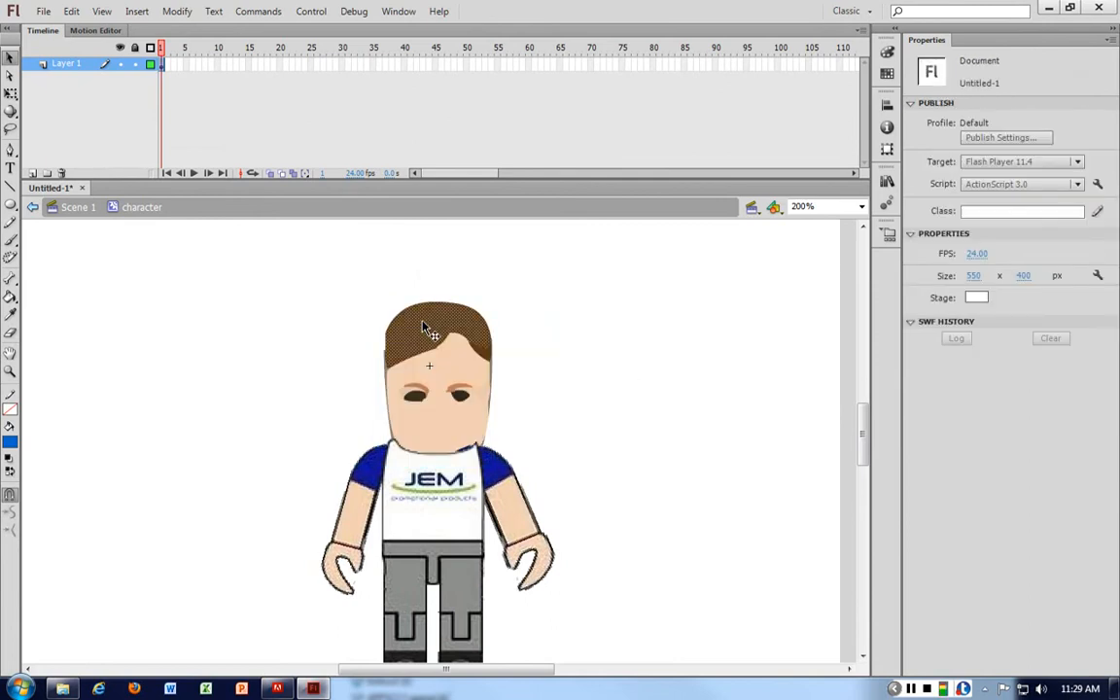
pyautogui.click(525, 400)
pyautogui.click(480, 397)
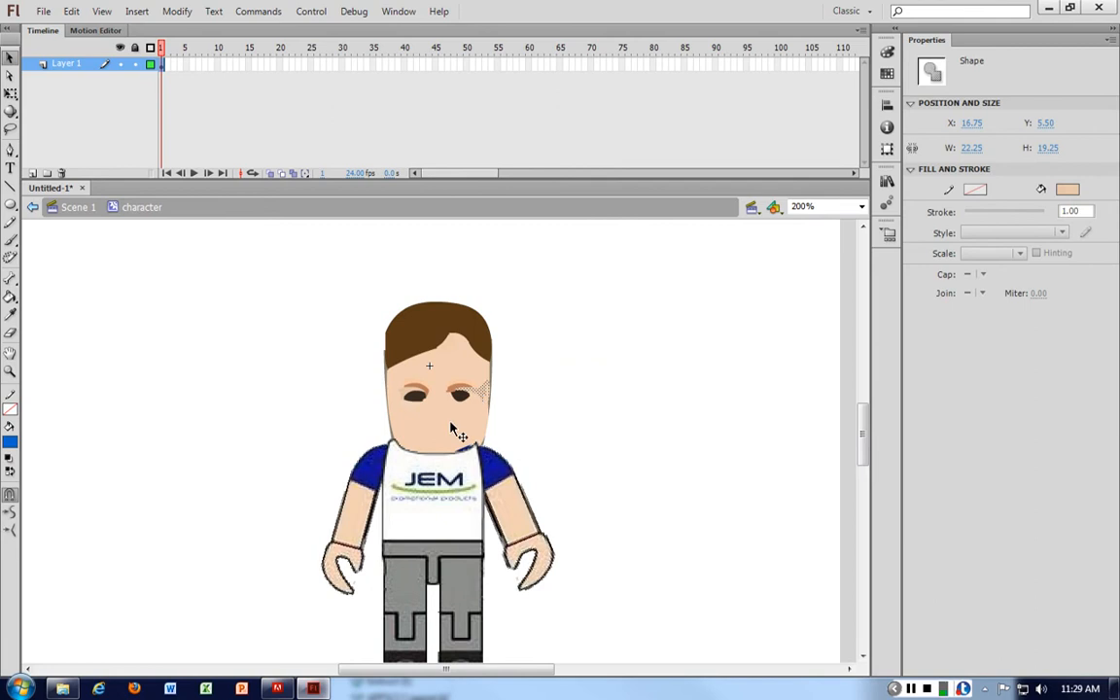
pyautogui.click(582, 392)
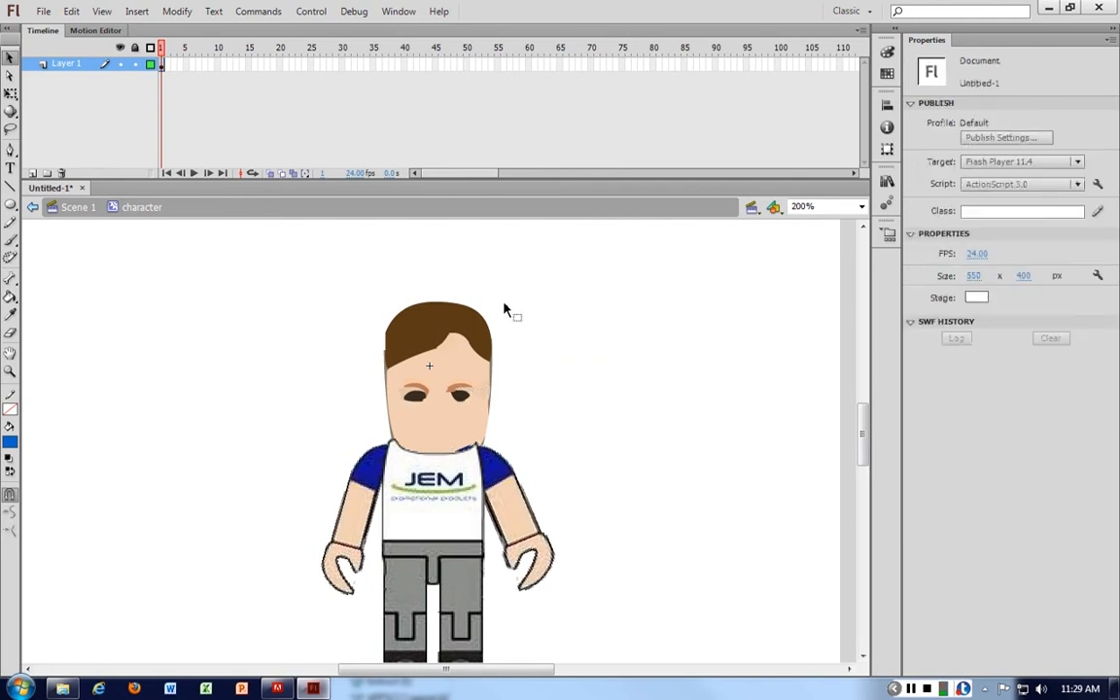
# - Try pulling the top edge of the traced hair outward into a new shape and undo the reshaping
pyautogui.click(464, 322)
pyautogui.click(487, 252)
pyautogui.moveTo(433, 303); pyautogui.dragTo(532, 311)
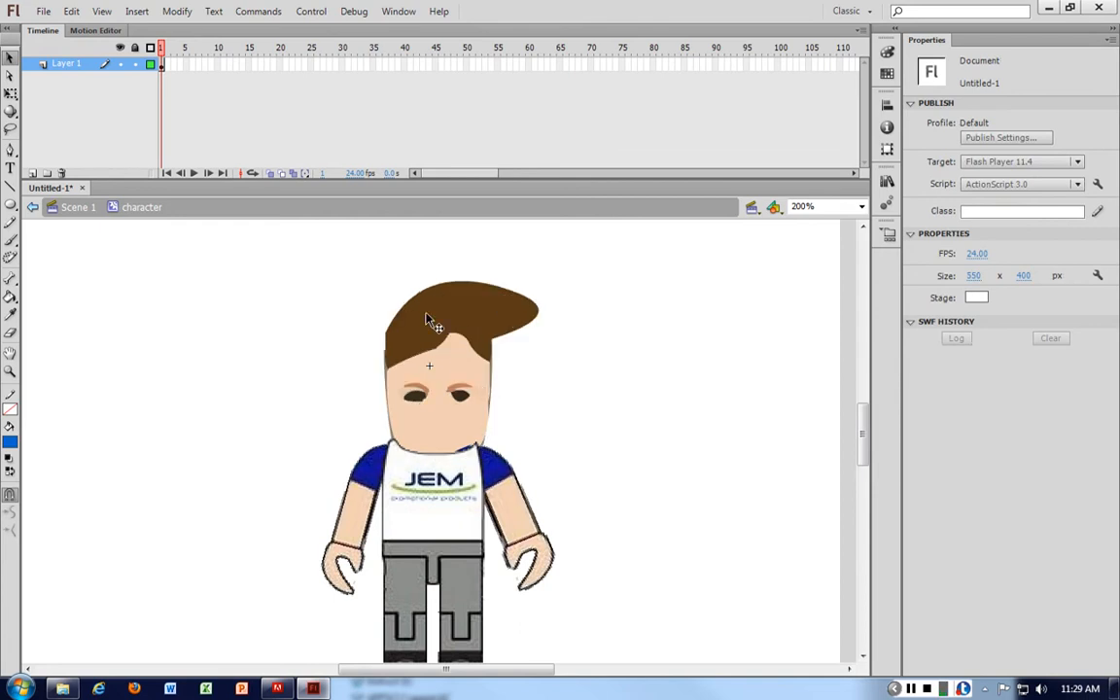
pyautogui.hotkey('ctrl', 'z')
pyautogui.hotkey('ctrl', 'z')
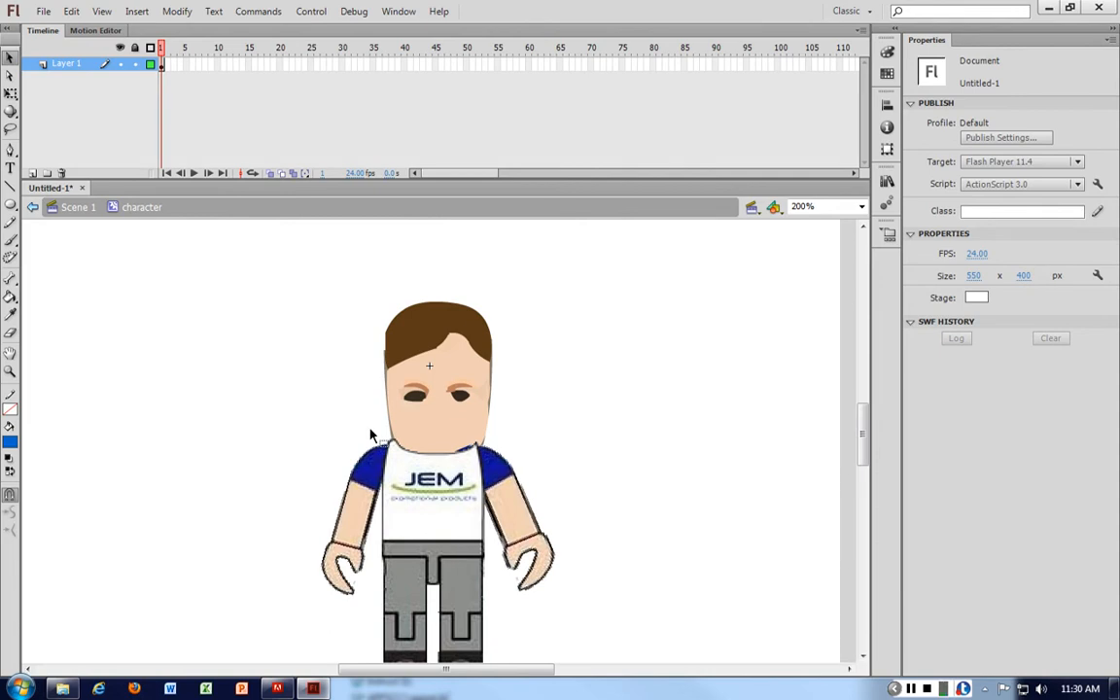
# - In Scene 1, move the character instance to X 438.40, Y 144.00 and reopen the character symbol for editing
pyautogui.click(68, 208)
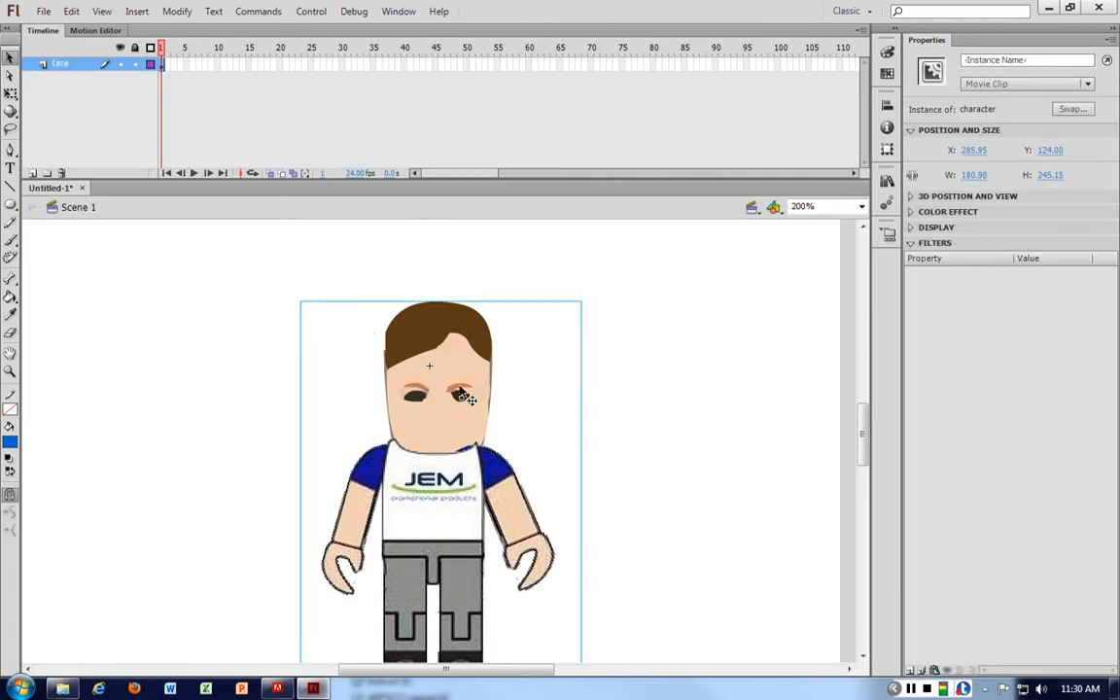
pyautogui.moveTo(413, 382); pyautogui.dragTo(651, 413)
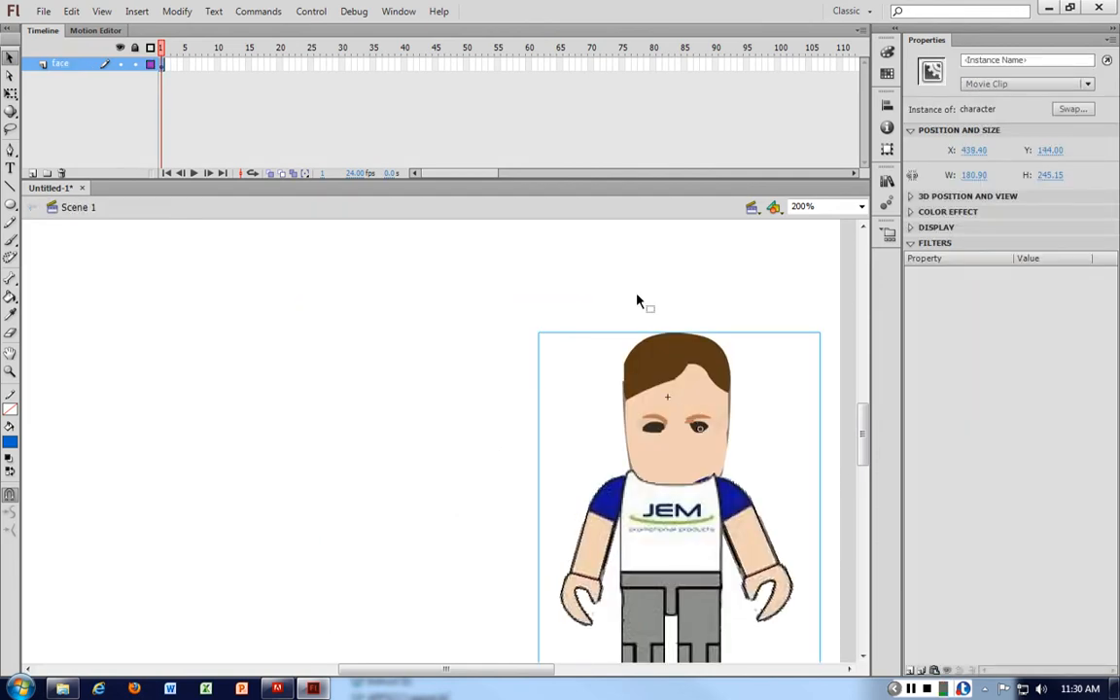
pyautogui.doubleClick(688, 396)
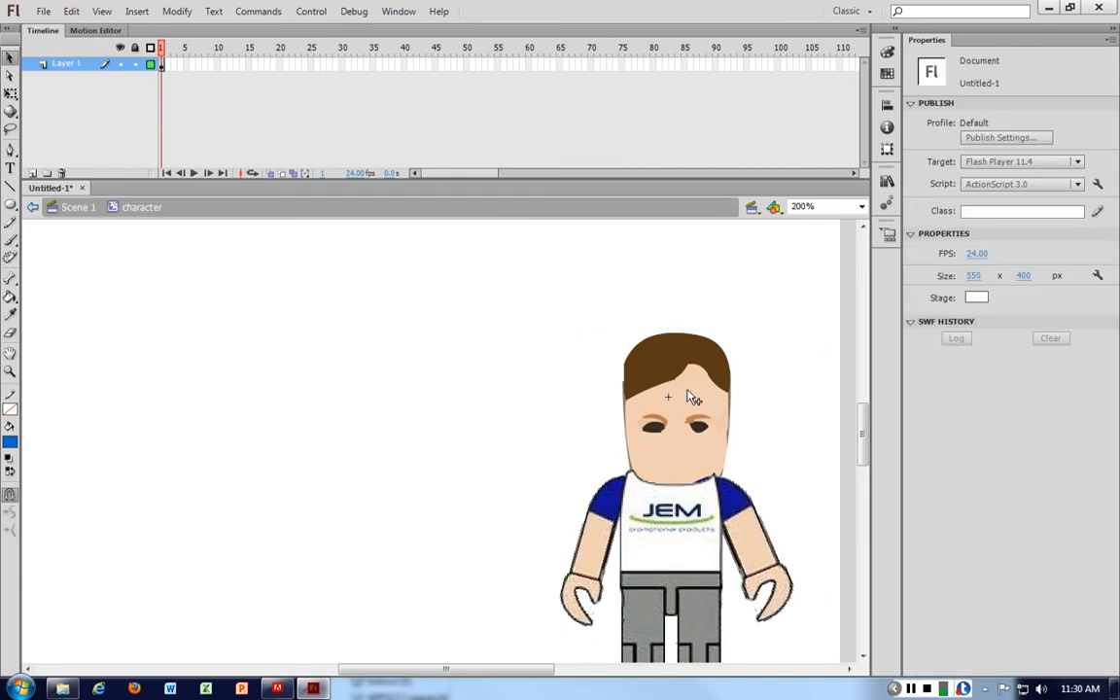
pyautogui.click(688, 397)
# - Undo the character's move and the face tracing to restore the original face bitmap
pyautogui.hotkey('ctrl', 'z')
pyautogui.hotkey('ctrl', 'z')
pyautogui.hotkey('ctrl', 'z')
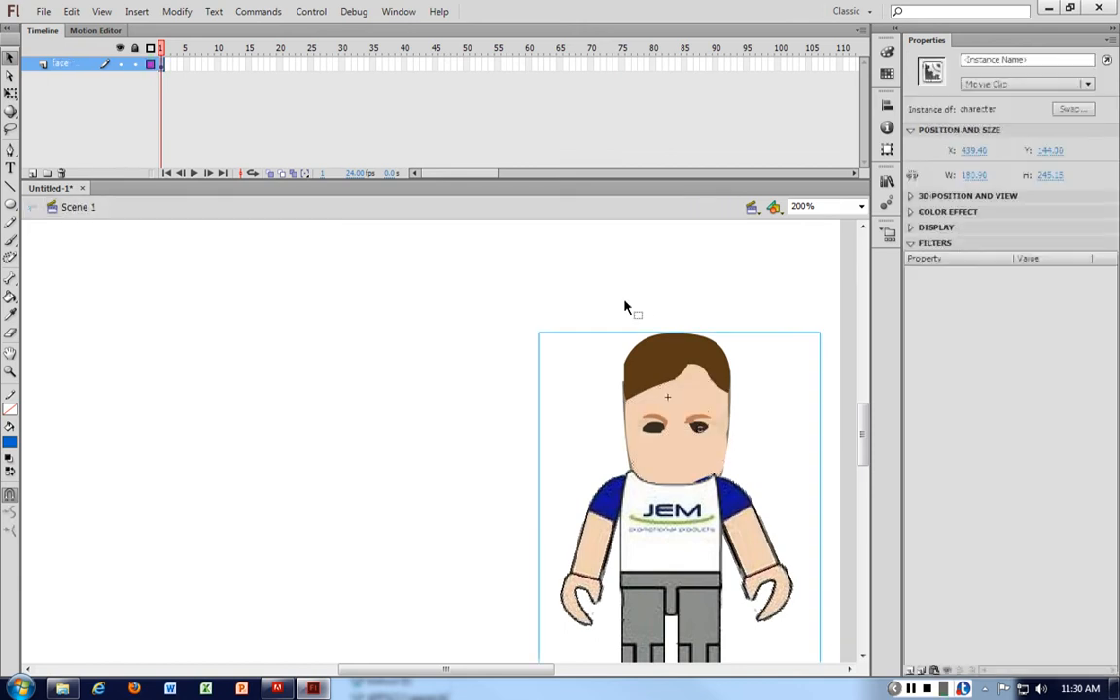
pyautogui.hotkey('ctrl', 'z')
pyautogui.hotkey('ctrl', 'z')
pyautogui.hotkey('ctrl', 'z')
pyautogui.hotkey('ctrl', 'z')
pyautogui.hotkey('ctrl', 'z')
pyautogui.hotkey('ctrl', 'z')
pyautogui.hotkey('ctrl', 'z')
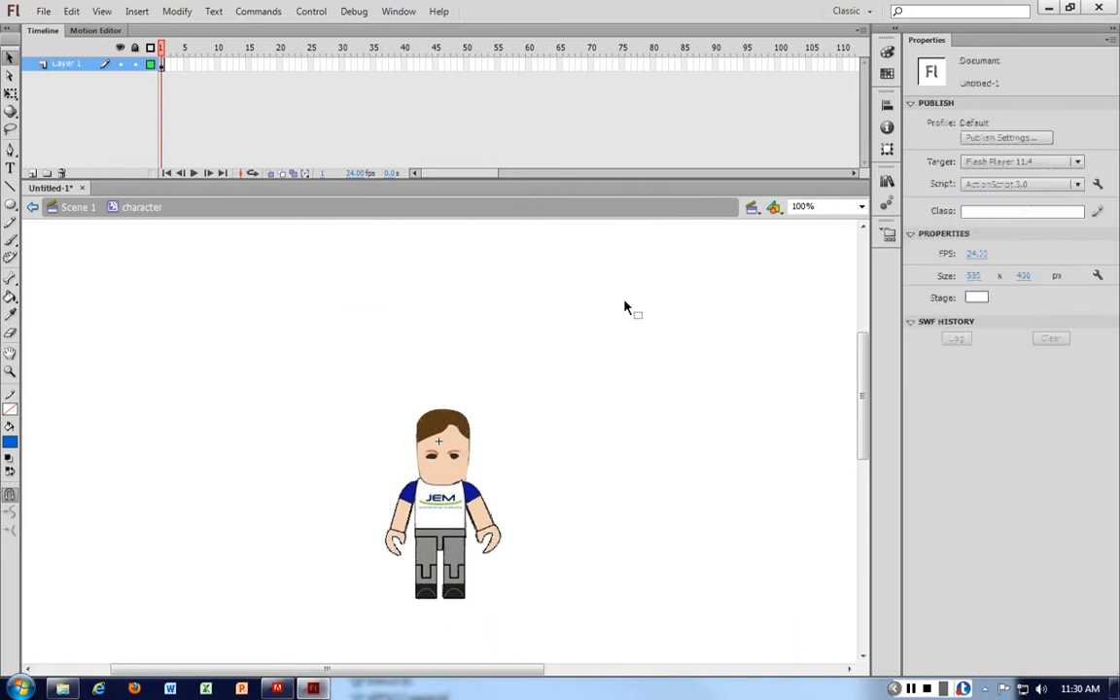
pyautogui.hotkey('ctrl', 'z')
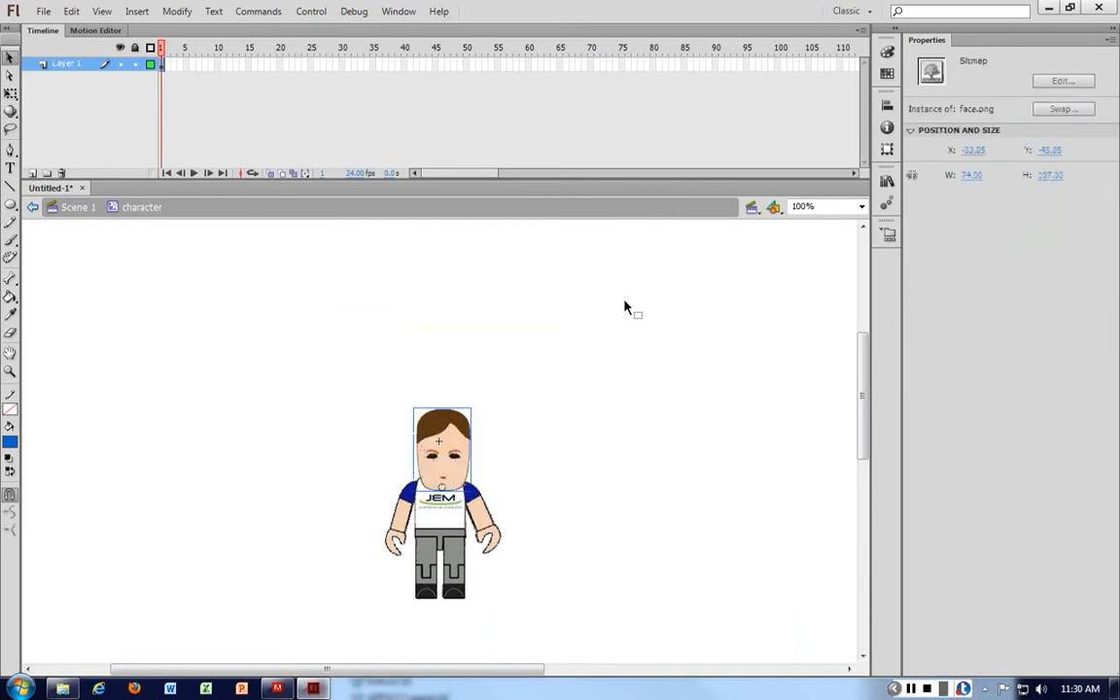
# - Return to Scene 1 and move the character instance to the lower right of the stage at X 406.45, Y 161.00
pyautogui.click(251, 250)
pyautogui.click(78, 207)
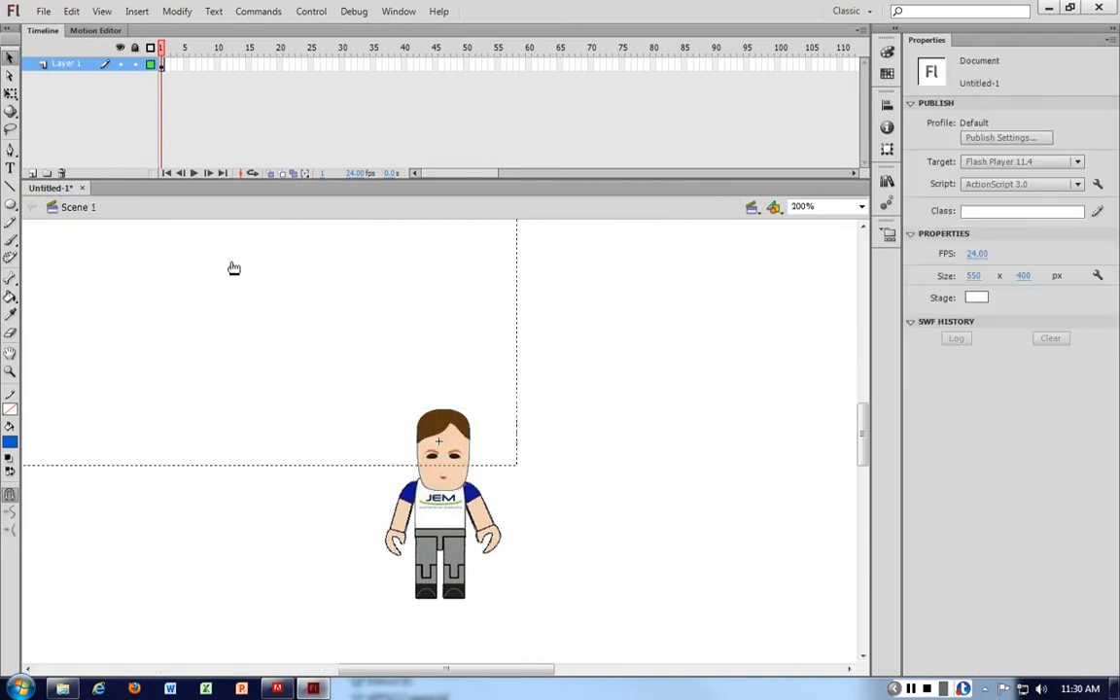
pyautogui.hotkey('ctrl', '=')
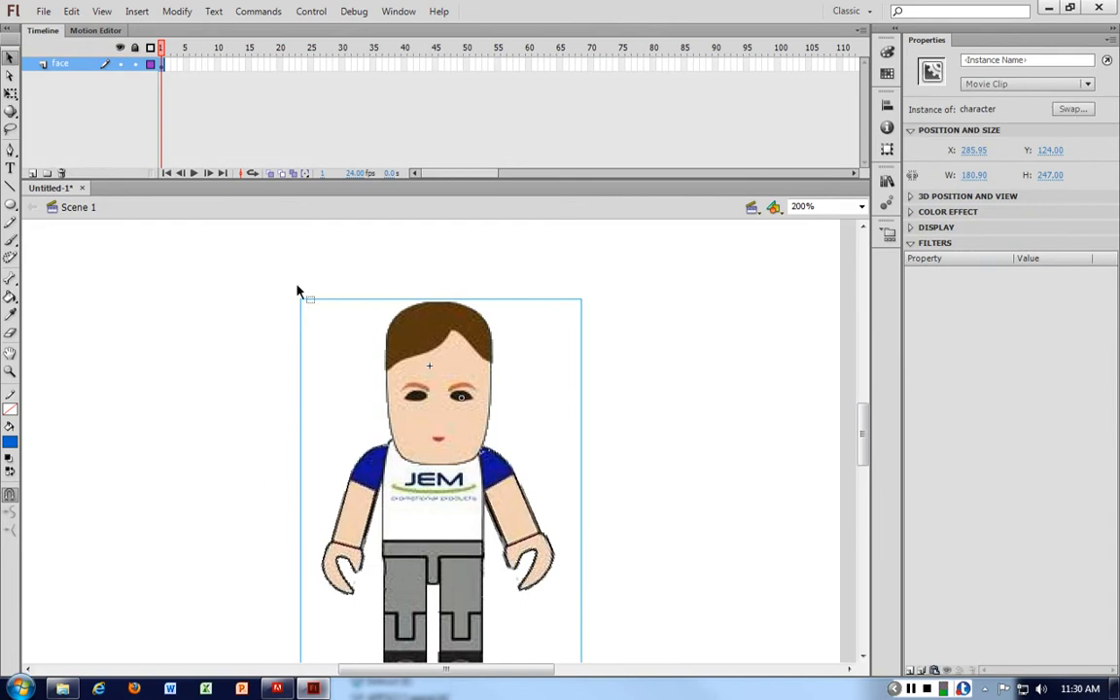
pyautogui.moveTo(400, 320); pyautogui.dragTo(638, 397)
pyautogui.hotkey('ctrl', '-')
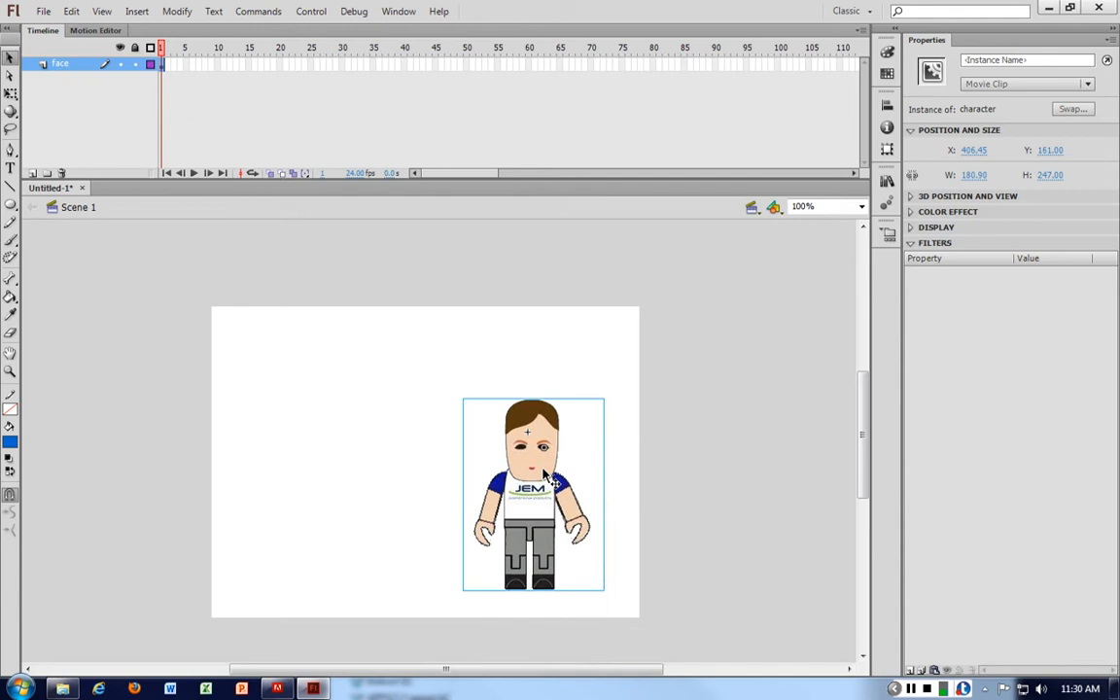
# - Move the character instance to X 262.45, Y 151.05 and tilt it in depth with the 3D Rotation tool
pyautogui.moveTo(545, 474); pyautogui.dragTo(594, 501)
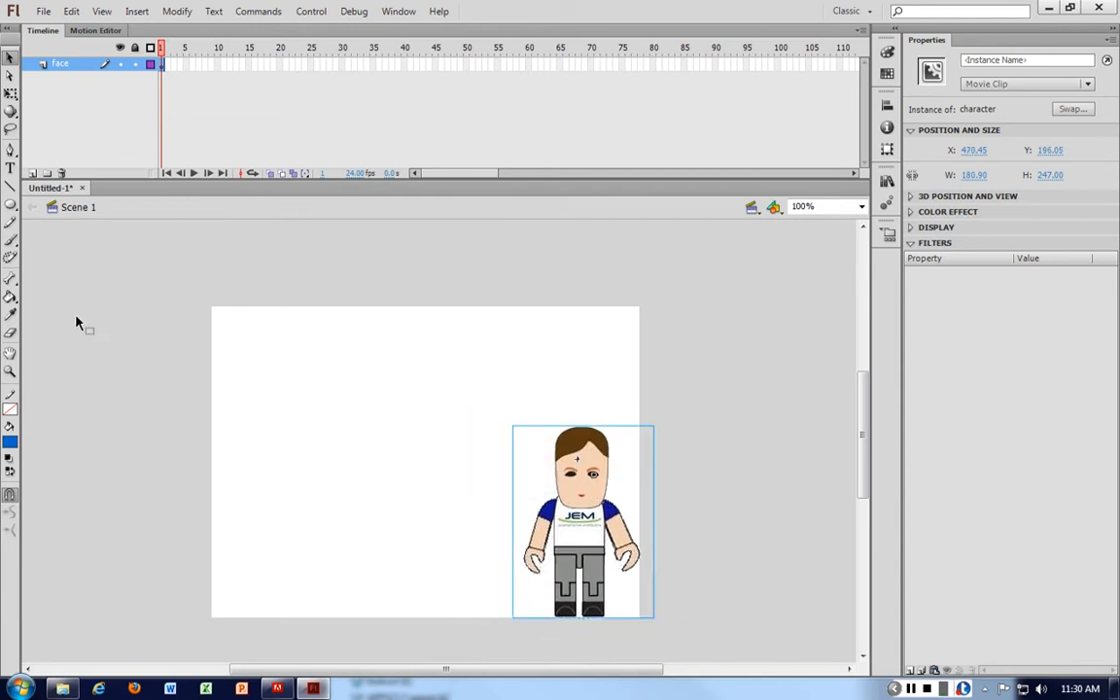
pyautogui.moveTo(593, 483); pyautogui.dragTo(431, 445)
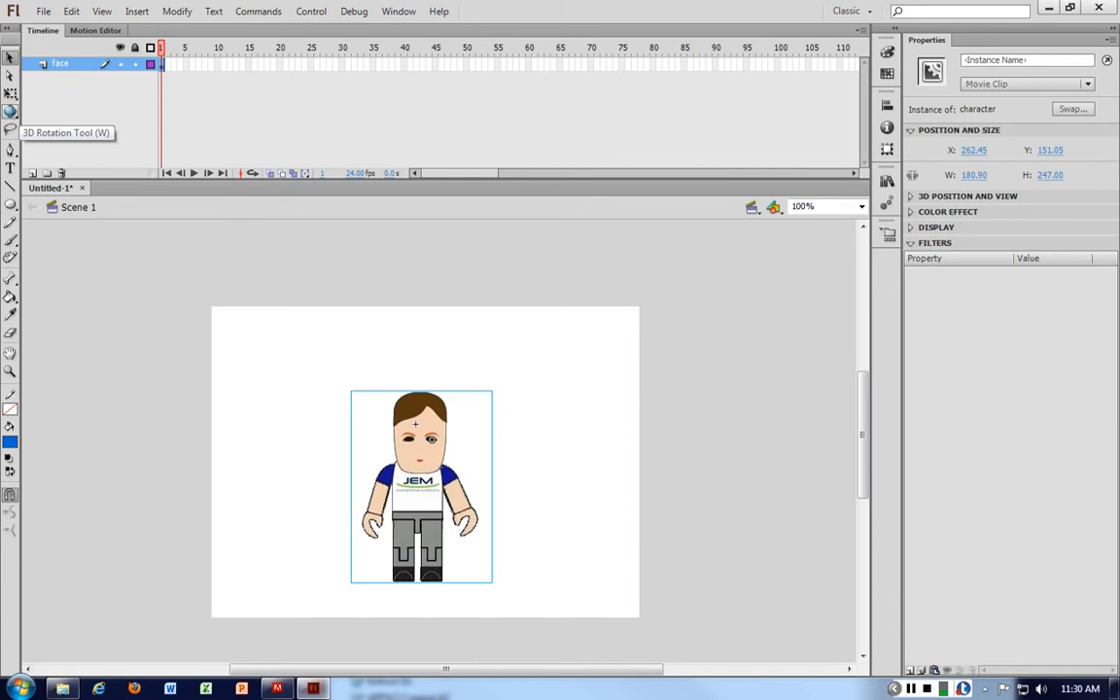
pyautogui.click(10, 113)
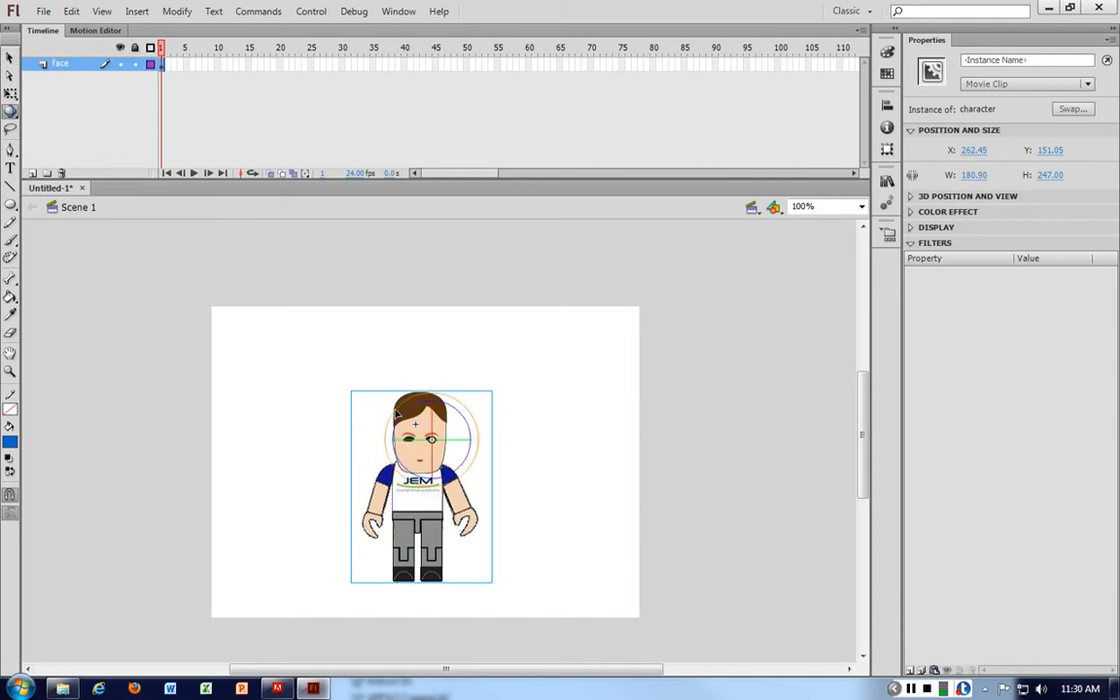
pyautogui.hotkey('ctrl', '=')
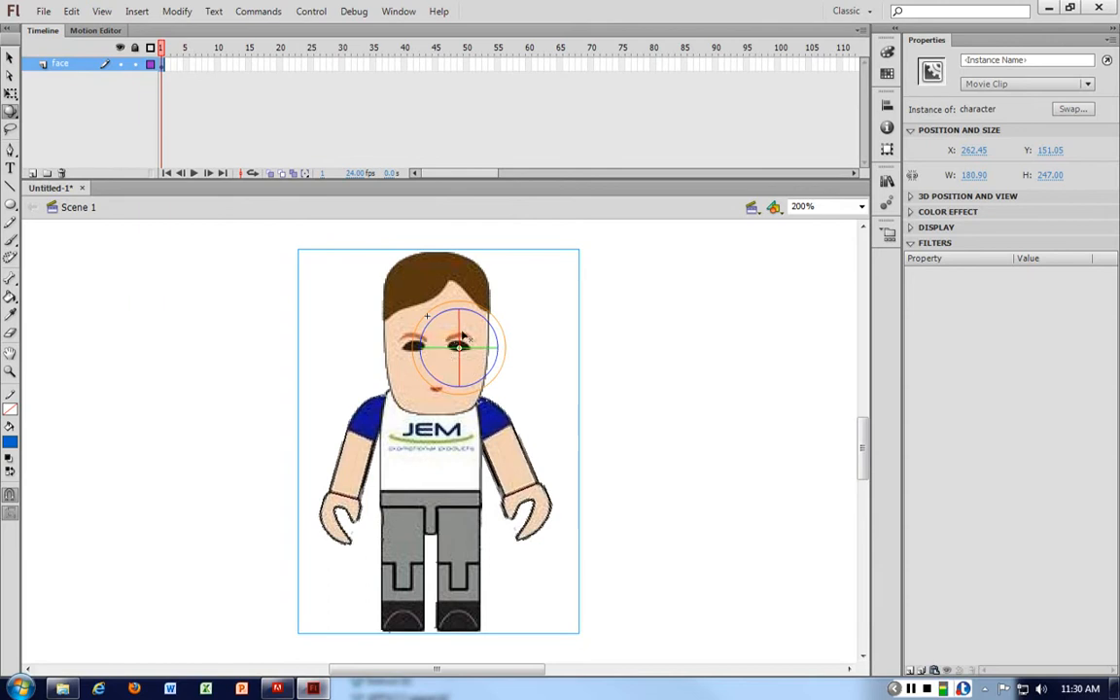
pyautogui.moveTo(430, 355); pyautogui.dragTo(469, 365)
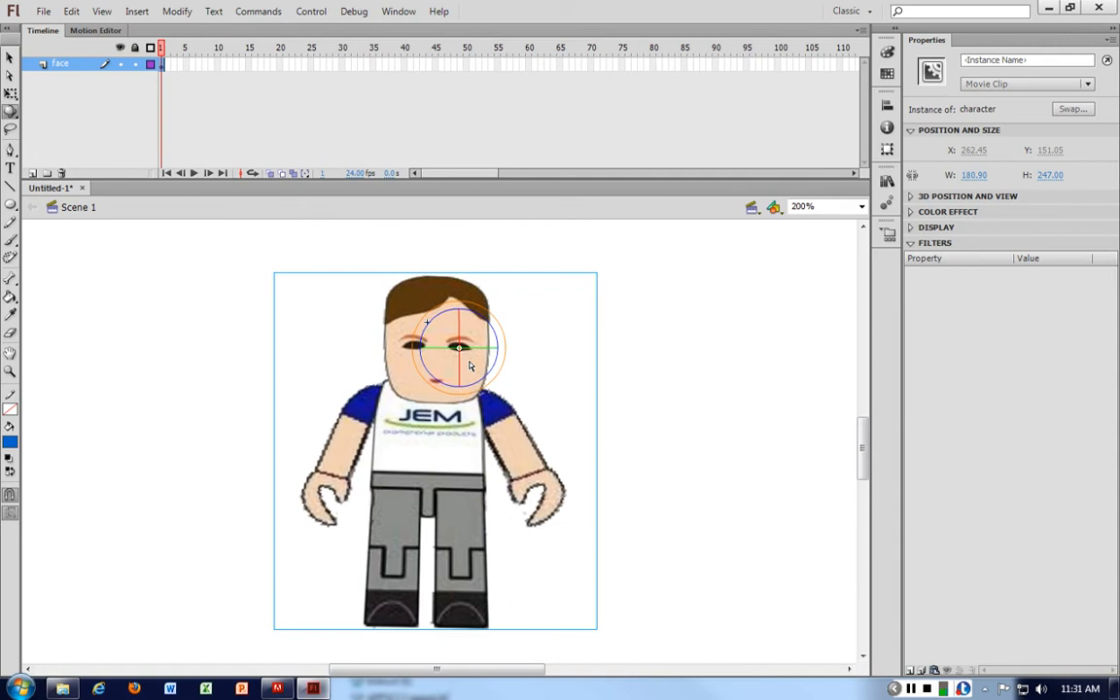
pyautogui.moveTo(469, 366); pyautogui.dragTo(545, 342)
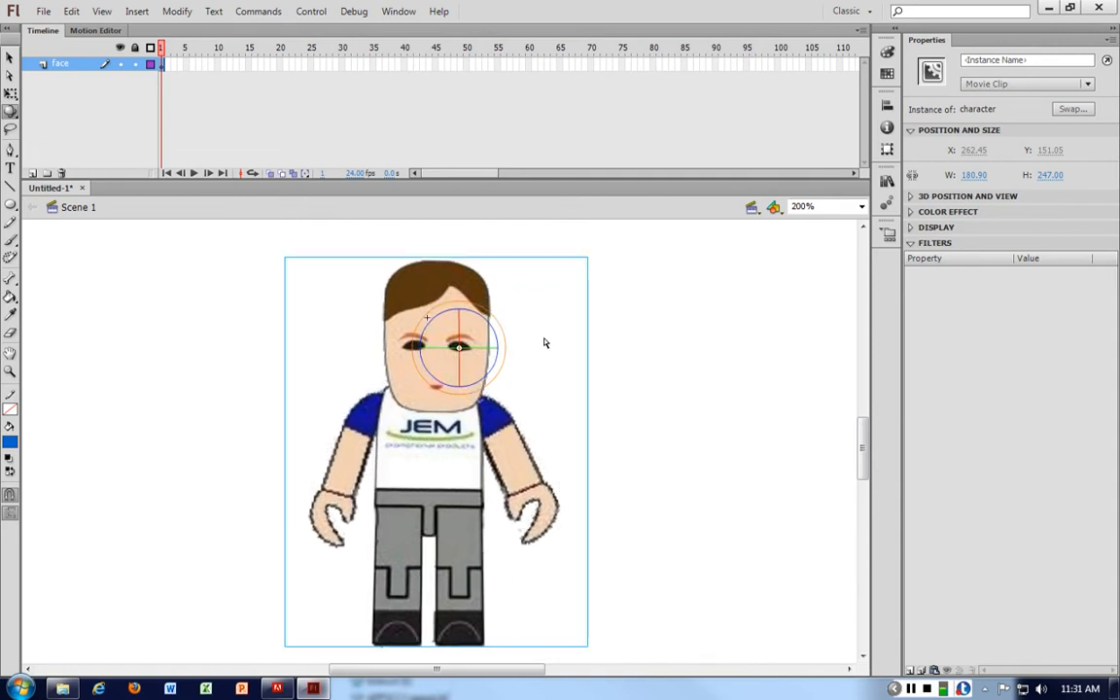
pyautogui.click(617, 347)
pyautogui.hotkey('ctrl', '-')
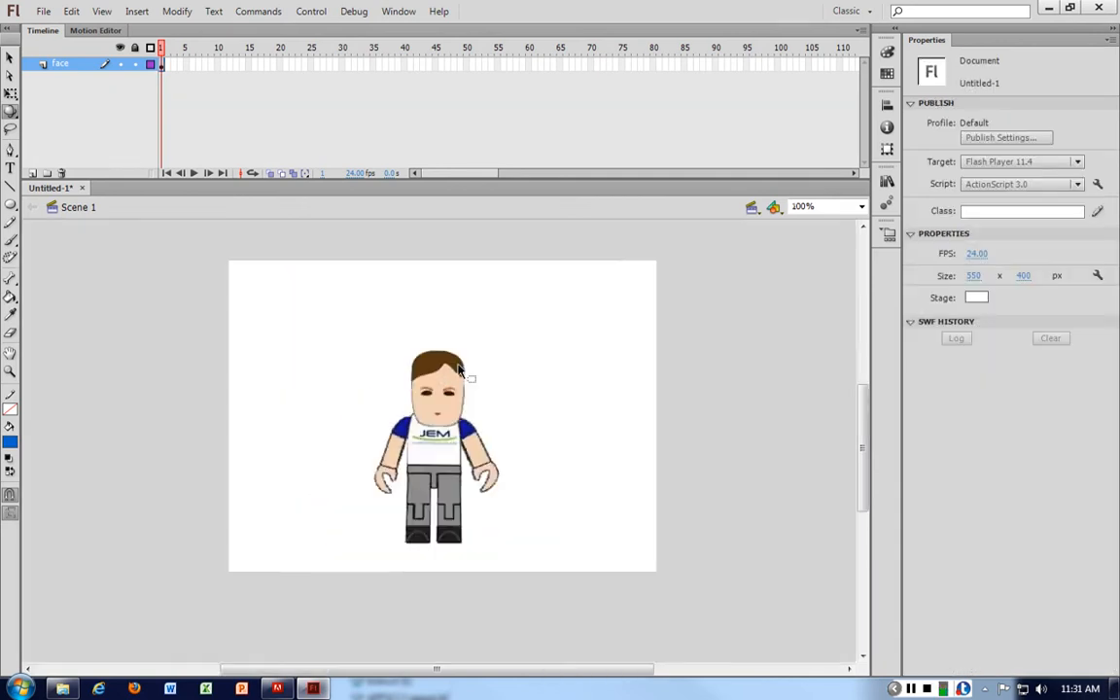
pyautogui.hotkey('ctrl', '-')
pyautogui.click(407, 432)
pyautogui.click(504, 441)
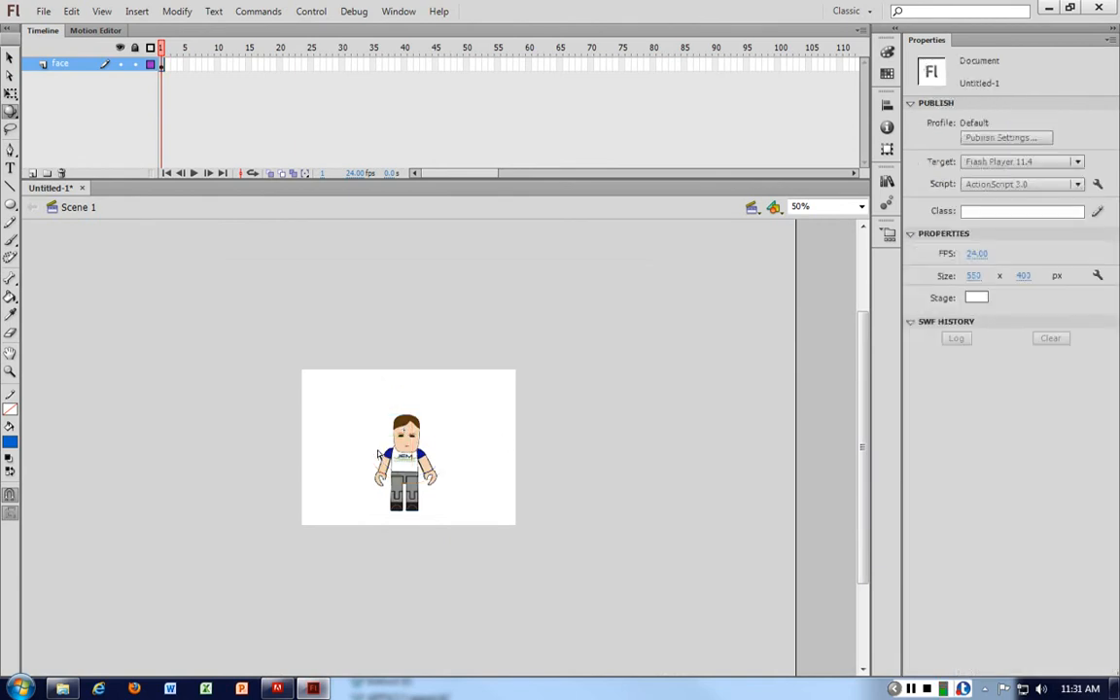
# - Move the character up on the stage and place a duplicate of it overlapping below
pyautogui.press('v')
pyautogui.click(412, 427)
pyautogui.moveTo(412, 427); pyautogui.dragTo(428, 486)
pyautogui.click(486, 427)
pyautogui.rightClick(429, 483)
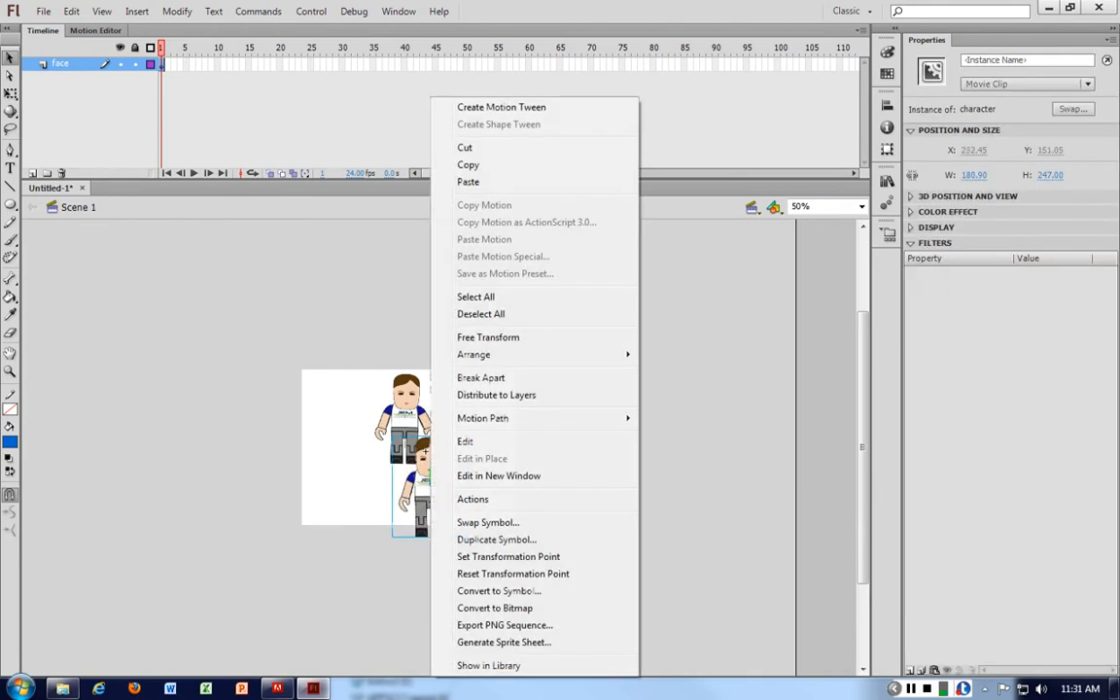
pyautogui.click(682, 445)
pyautogui.hotkey('ctrl', '1')
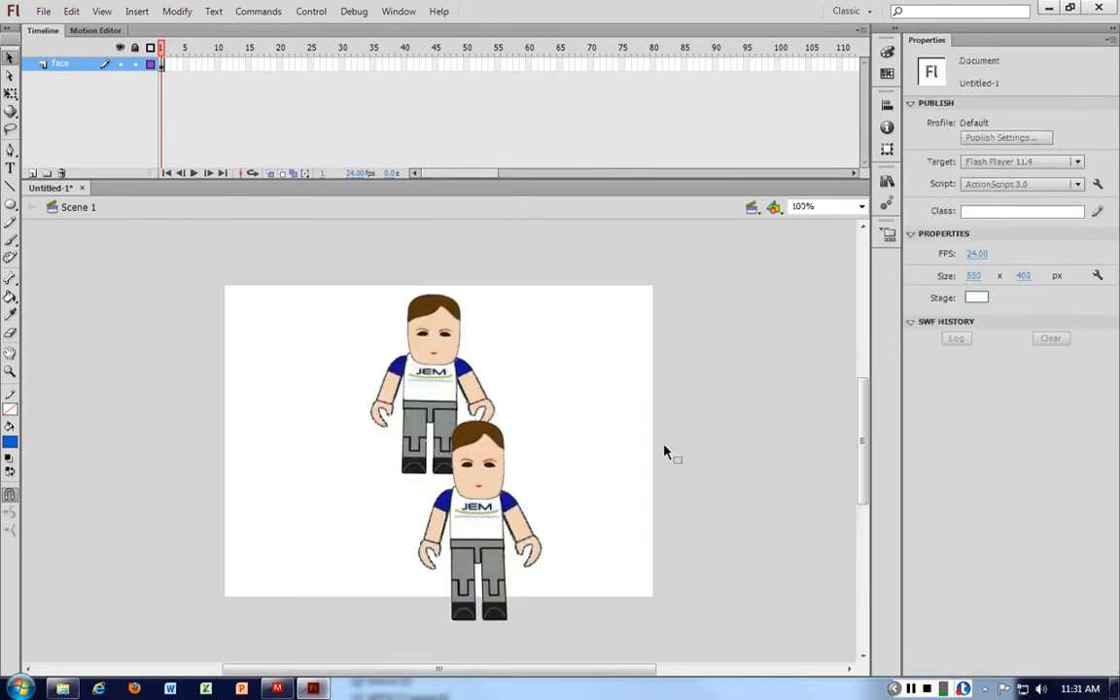
# - Free Transform the lower copy into an upside-down reflection 135 px high and position it directly beneath the upper character's feet
pyautogui.click(501, 473)
pyautogui.rightClick(501, 476)
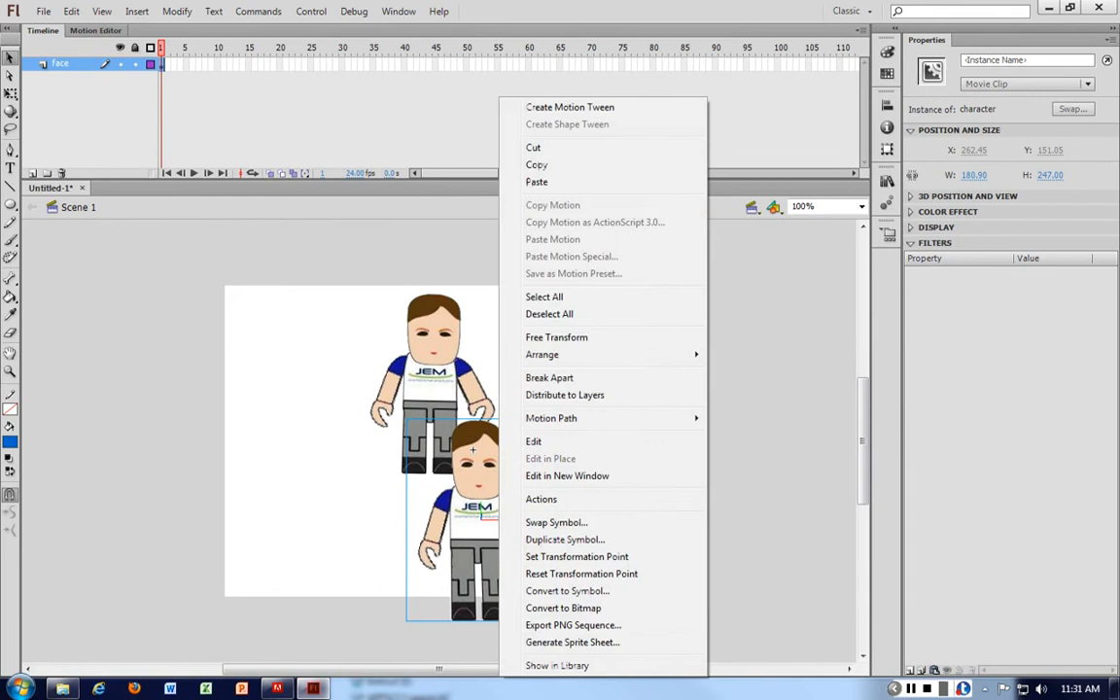
pyautogui.click(556, 337)
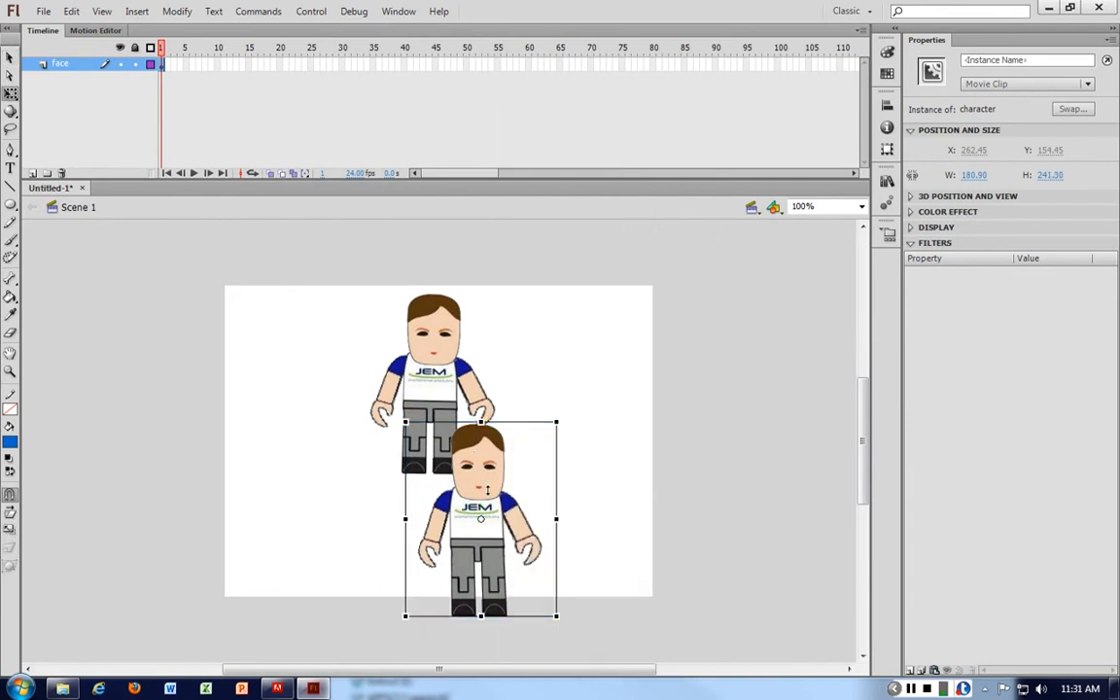
pyautogui.moveTo(480, 420); pyautogui.dragTo(480, 573)
pyautogui.moveTo(488, 518); pyautogui.dragTo(440, 533)
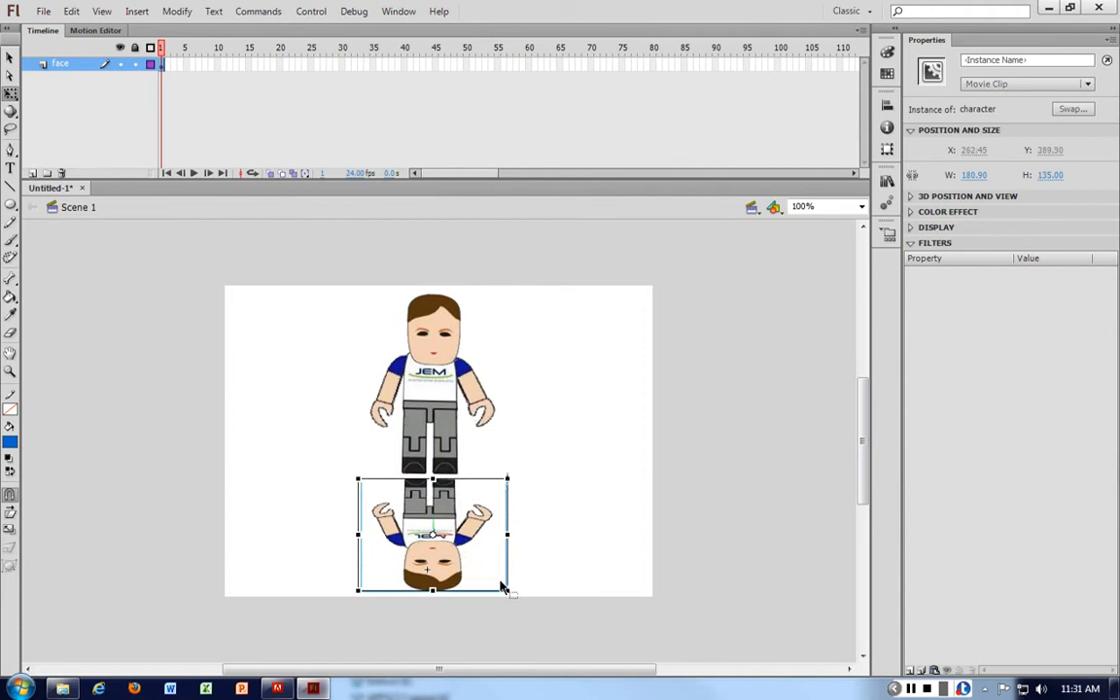
pyautogui.click(546, 564)
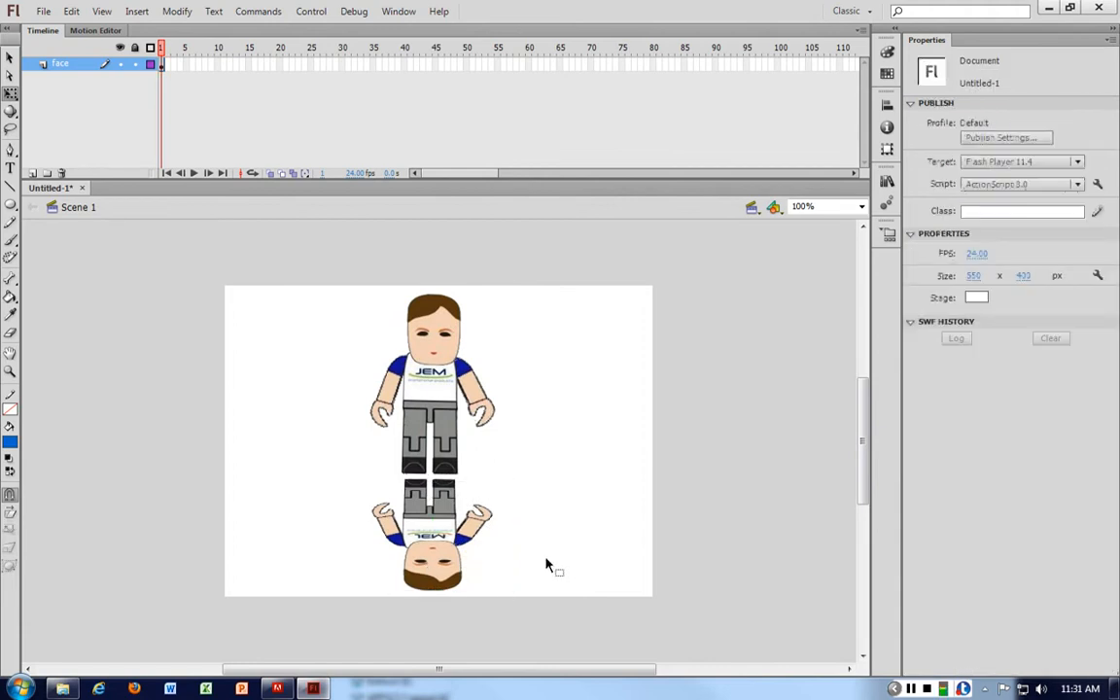
# - Tilt the flipped copy about its horizontal axis with the 3D Rotation tool to foreshorten the reflection
pyautogui.click(435, 552)
pyautogui.press('w')
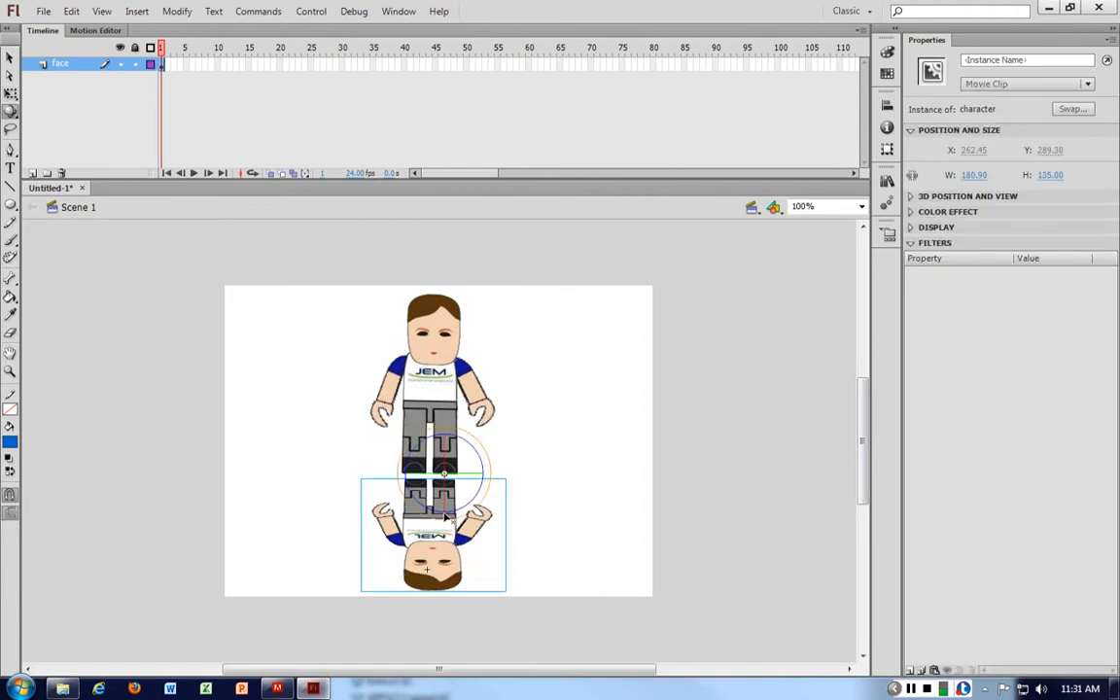
pyautogui.moveTo(466, 474); pyautogui.dragTo(443, 476)
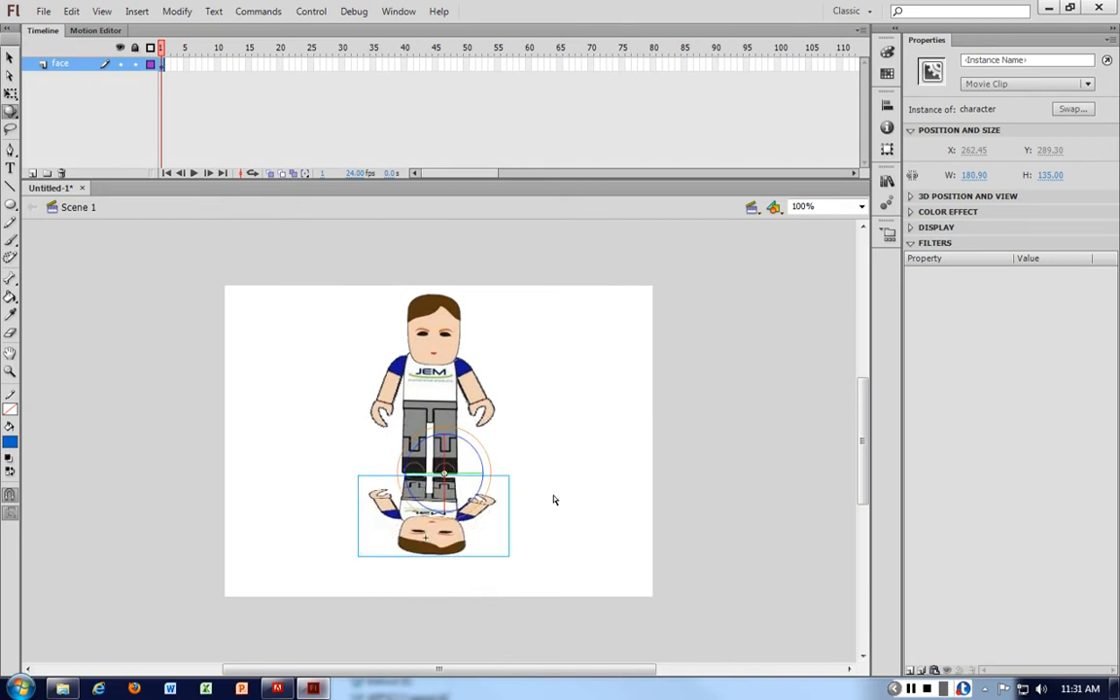
pyautogui.click(554, 500)
pyautogui.click(397, 486)
pyautogui.click(588, 487)
# - Lower the reflection to the stage's bottom edge and move the upright character down to stand just above it
pyautogui.click(435, 502)
pyautogui.click(10, 59)
pyautogui.moveTo(448, 531); pyautogui.dragTo(449, 567)
pyautogui.click(435, 420)
pyautogui.moveTo(436, 420); pyautogui.dragTo(435, 445)
# - Apply an Alpha color effect of 50% to the reflection
pyautogui.click(425, 529)
pyautogui.click(947, 211)
pyautogui.click(1004, 230)
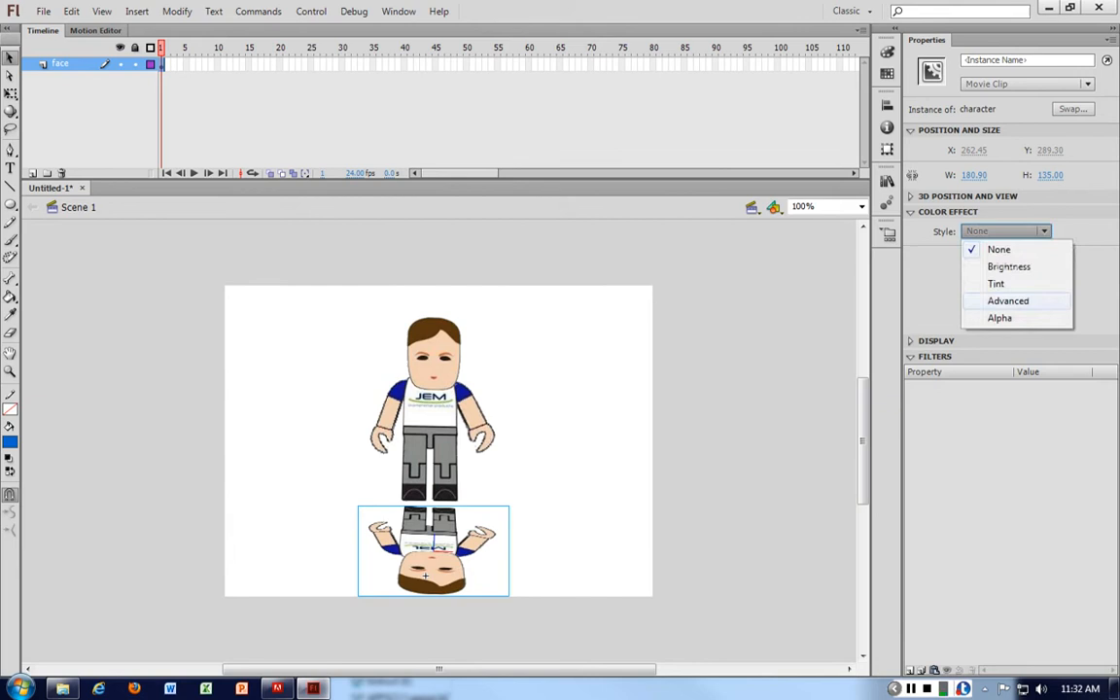
pyautogui.click(999, 317)
pyautogui.moveTo(1044, 254); pyautogui.dragTo(1005, 255)
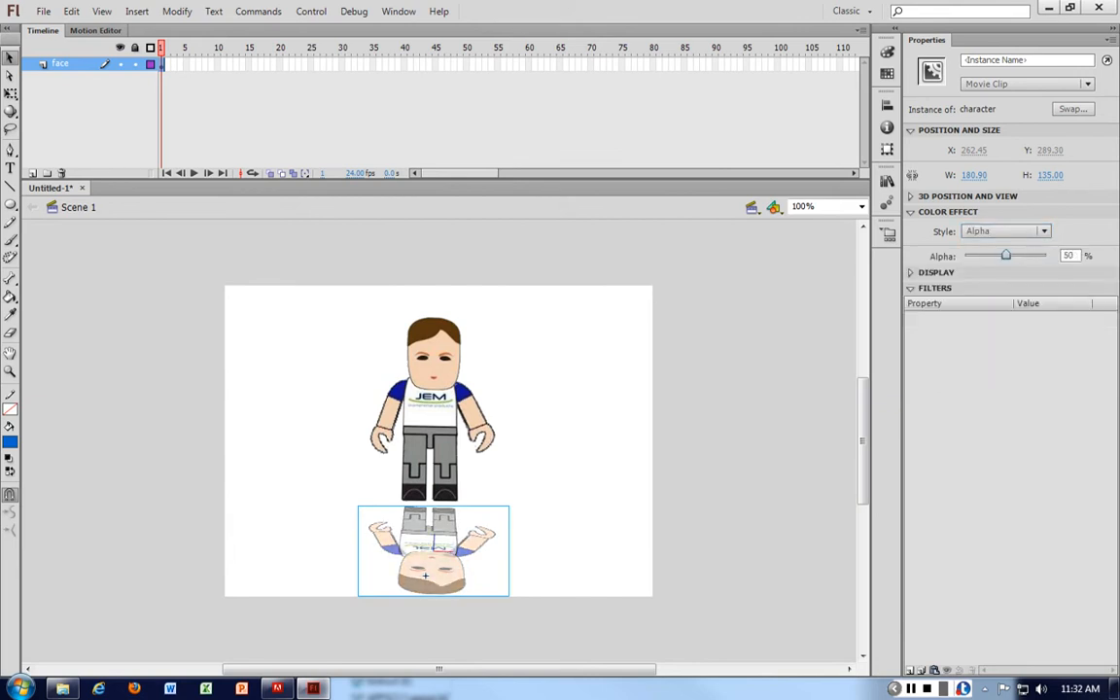
# - Add a Blur filter of 29 px on both axes to the reflection
pyautogui.click(911, 671)
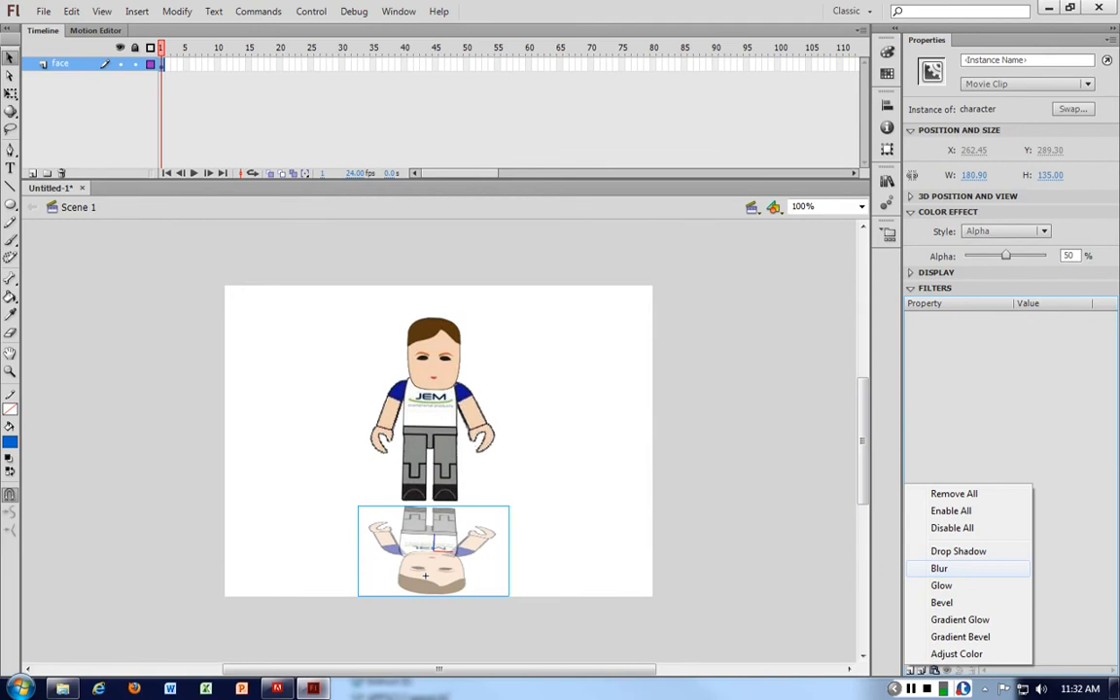
pyautogui.click(939, 567)
pyautogui.moveTo(1020, 334); pyautogui.dragTo(1048, 332)
pyautogui.click(759, 429)
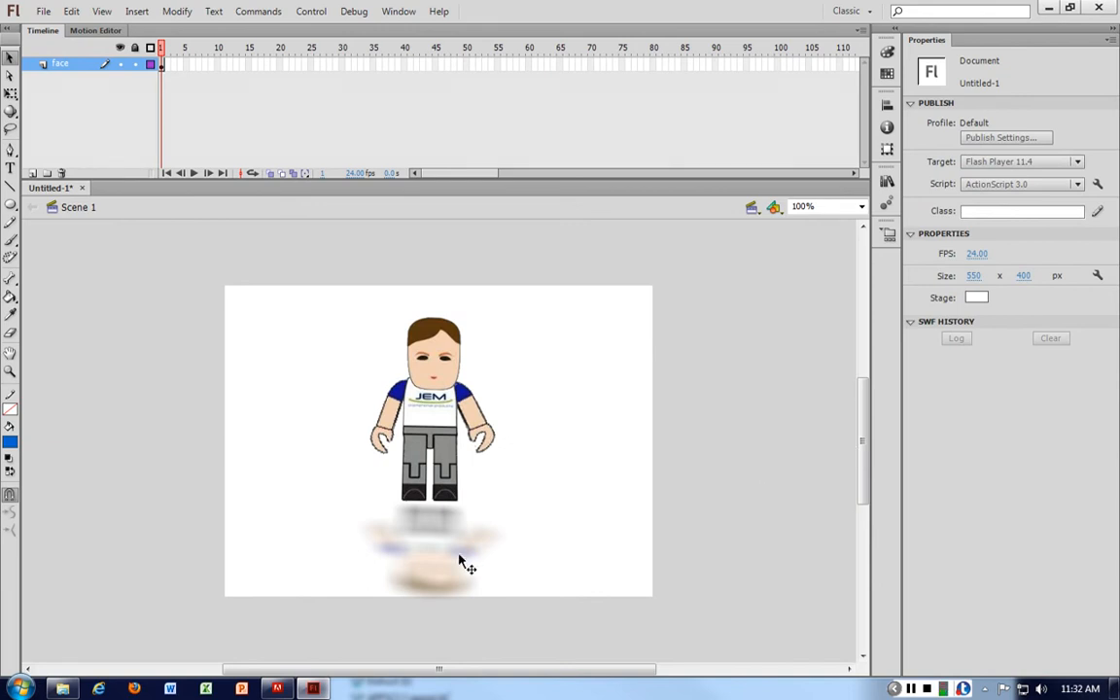
# - Add an Adjust Color filter to the reflection with brightness -100, contrast -54 and saturation -34
pyautogui.click(428, 575)
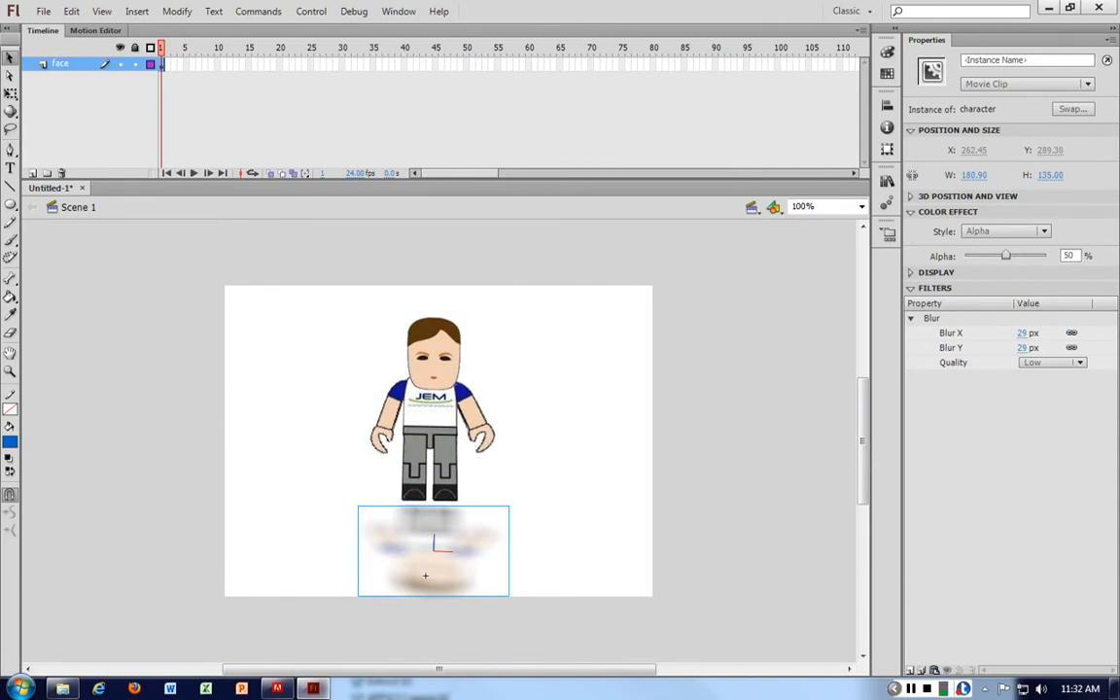
pyautogui.click(911, 669)
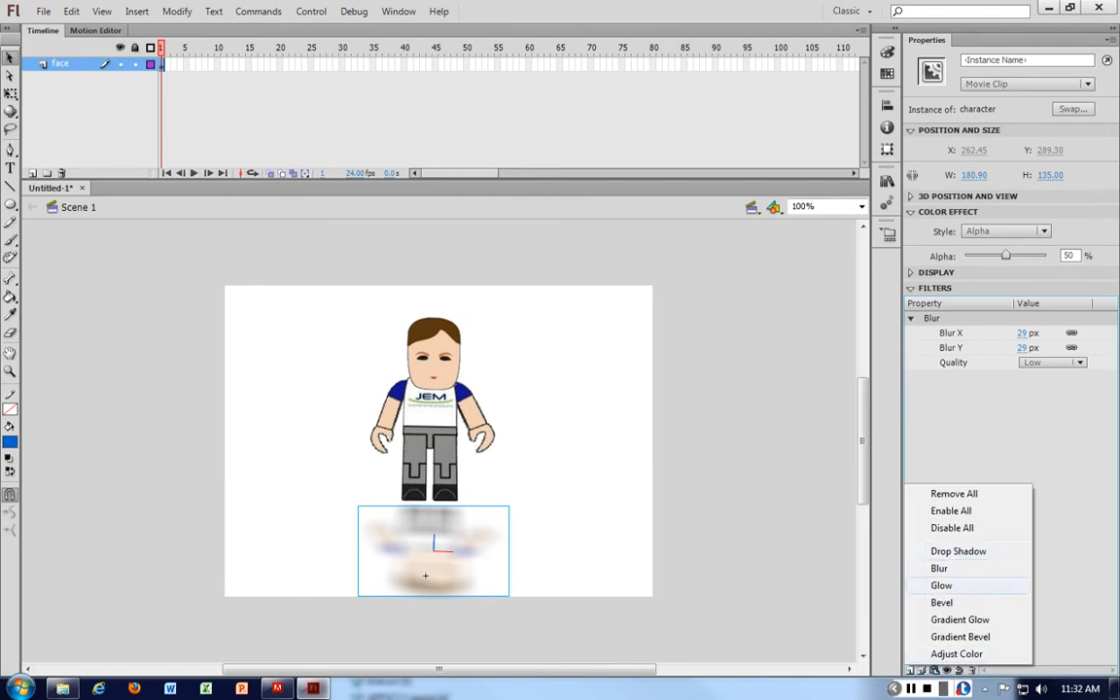
pyautogui.click(957, 653)
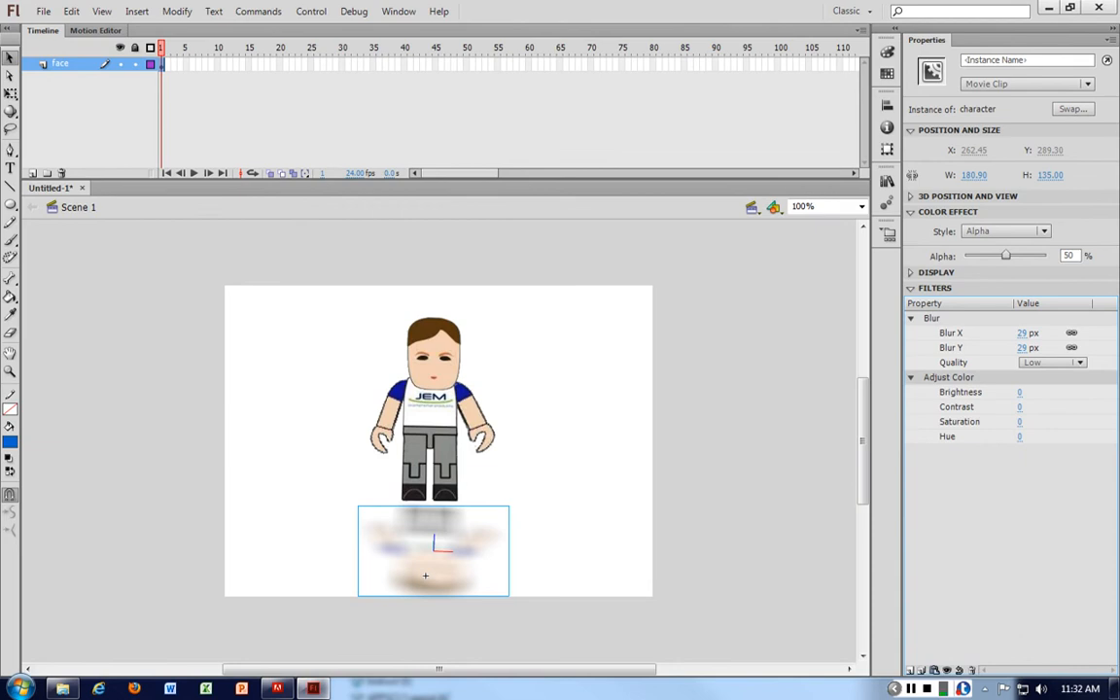
pyautogui.moveTo(1019, 392); pyautogui.dragTo(990, 420)
pyautogui.click(690, 453)
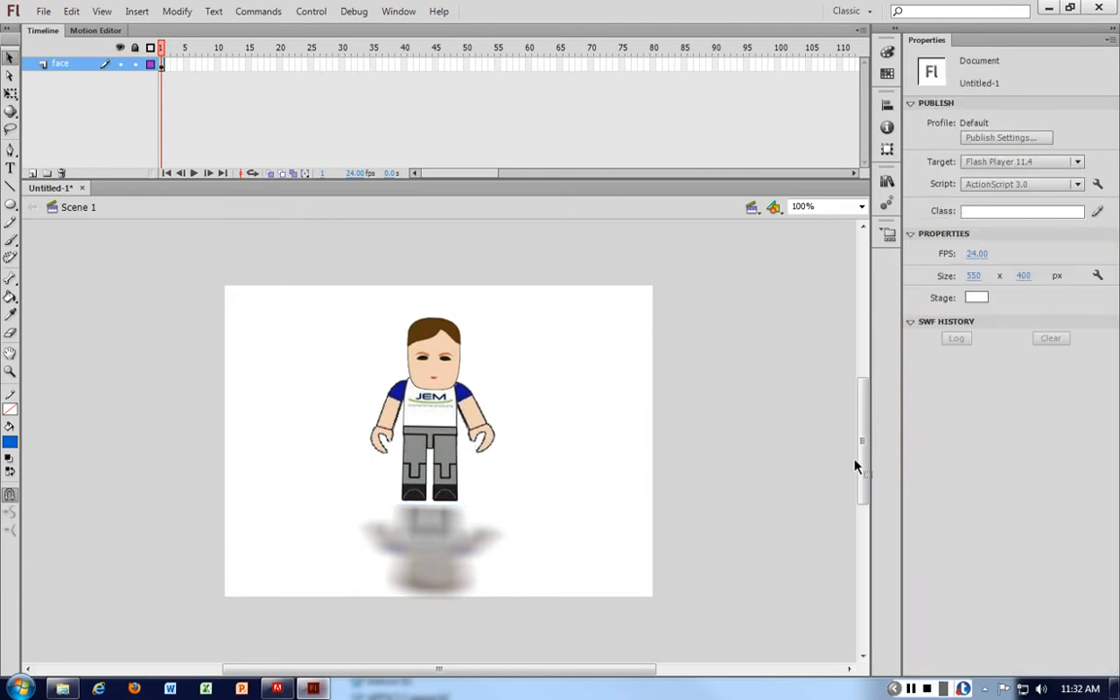
pyautogui.click(454, 536)
pyautogui.moveTo(457, 533); pyautogui.dragTo(457, 533)
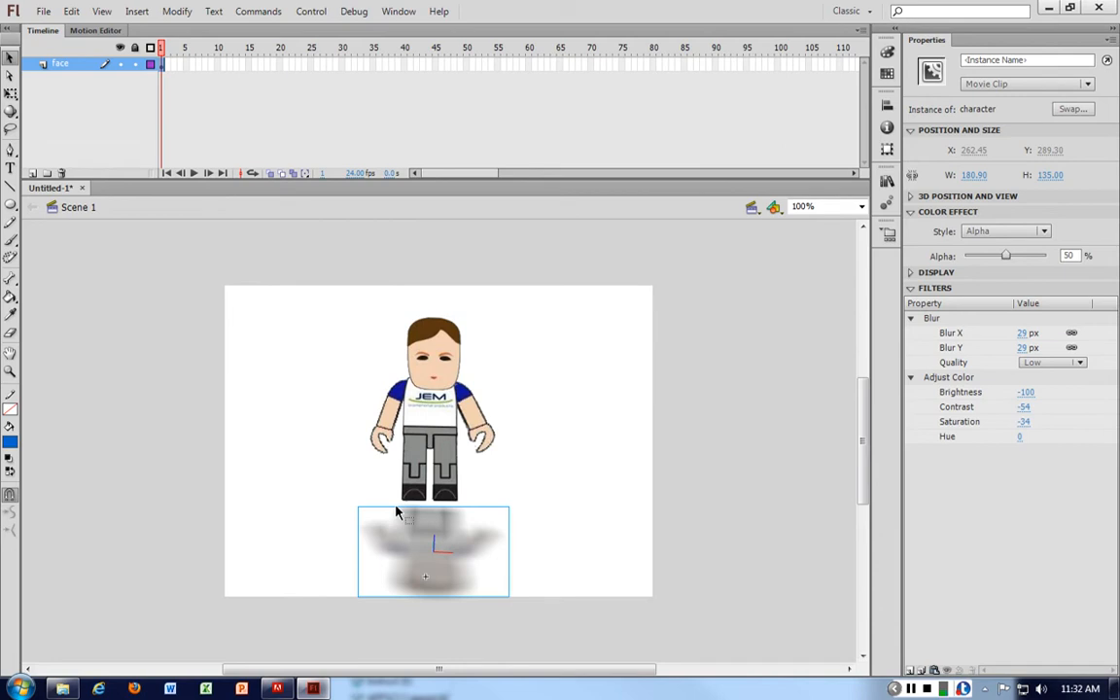
# - Choose the Brush tool and look through the available fill color types
pyautogui.click(9, 205)
pyautogui.click(10, 240)
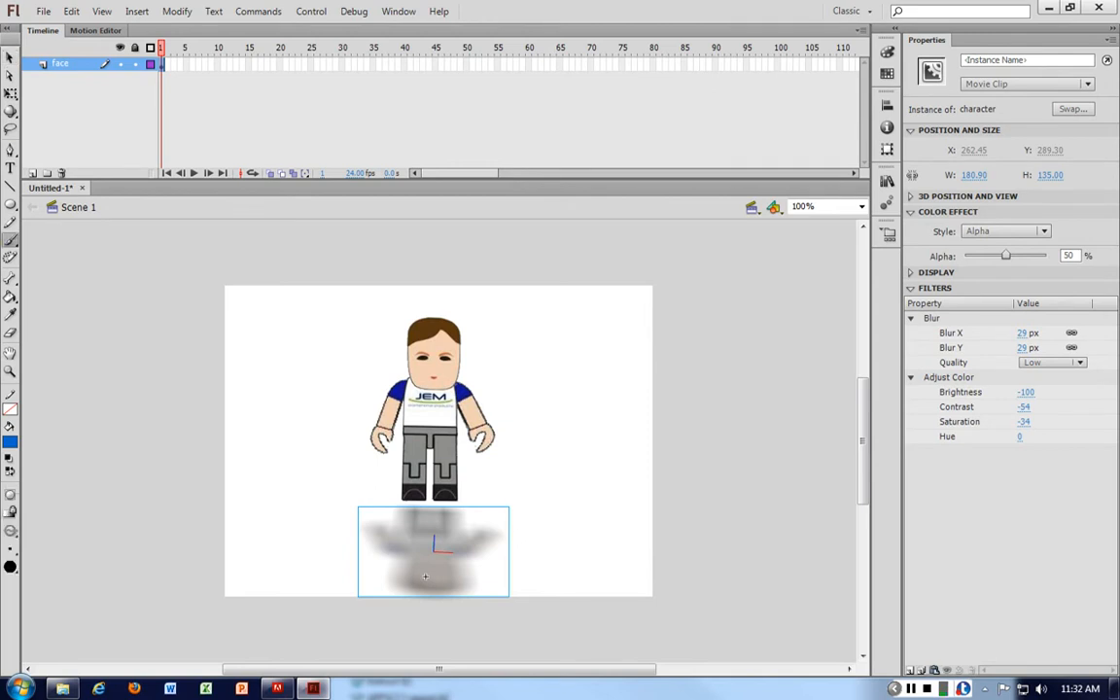
pyautogui.click(886, 52)
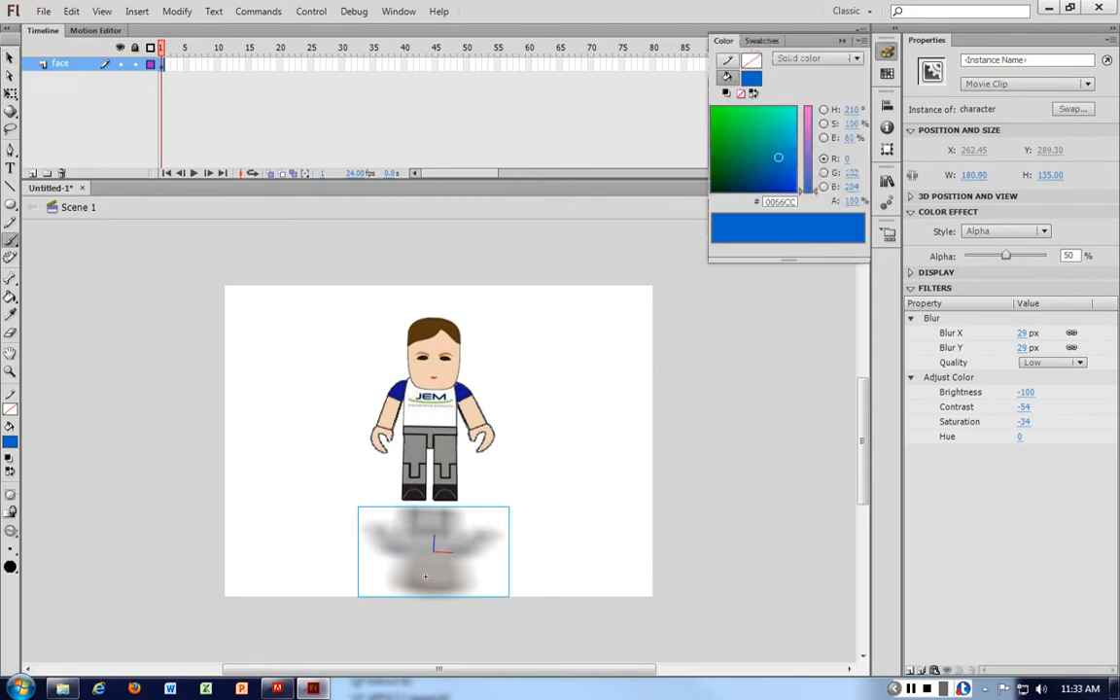
pyautogui.click(817, 59)
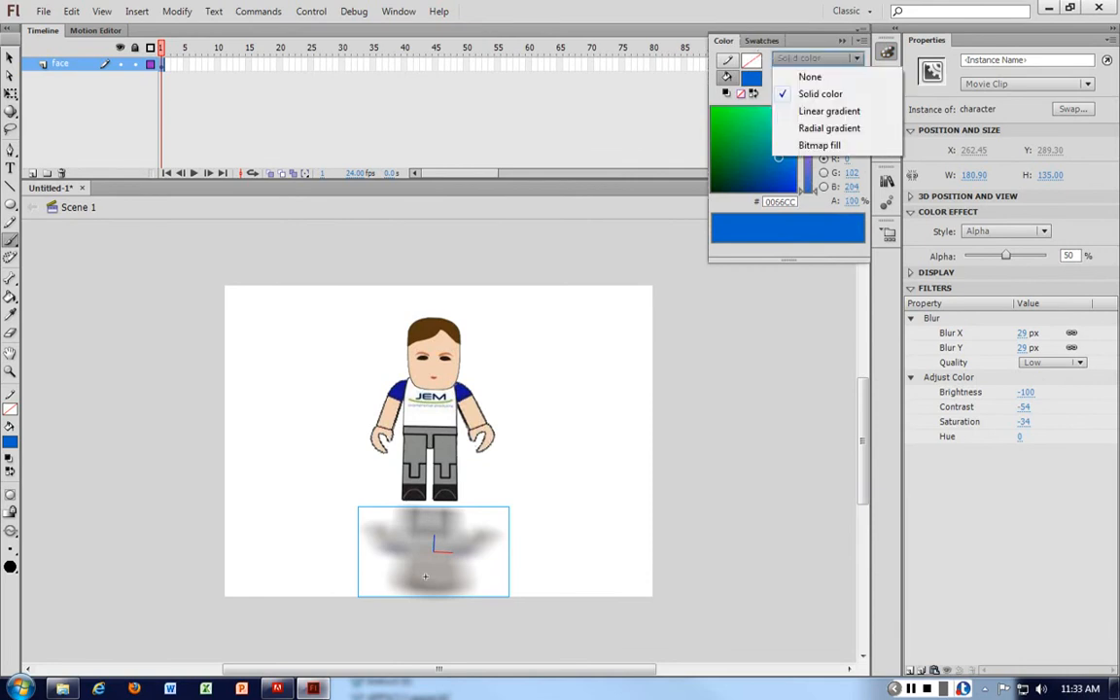
pyautogui.click(910, 688)
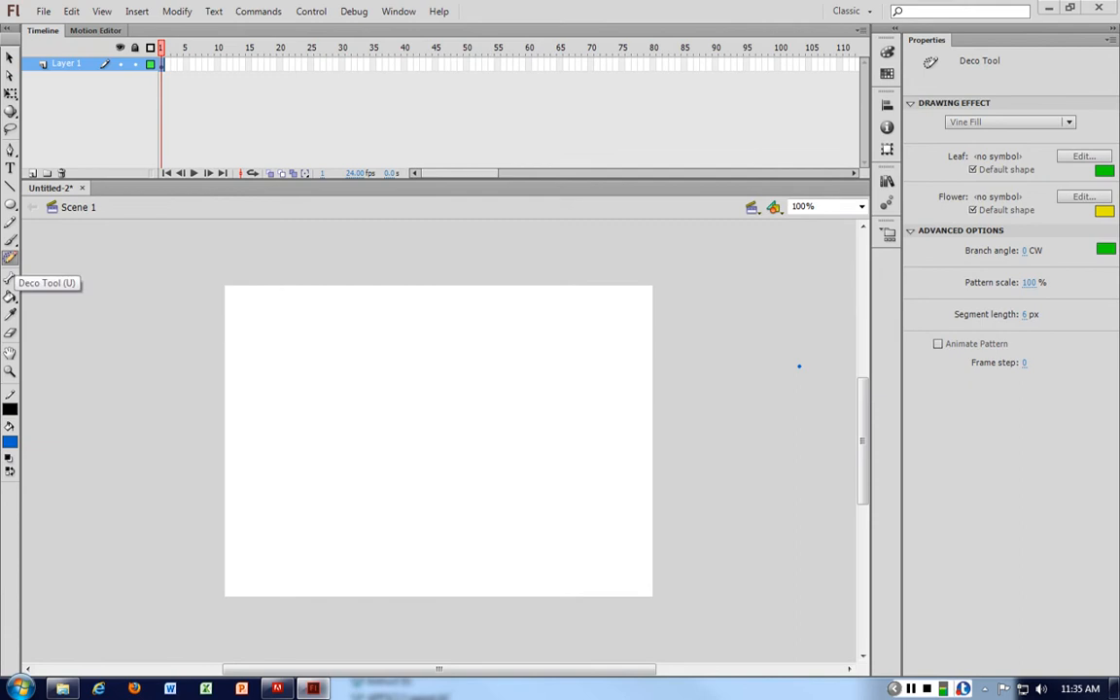
# - Set the Deco tool's drawing effect to Lightning Brush and draw a lightning stroke on the left half of the blank stage
pyautogui.click(1069, 122)
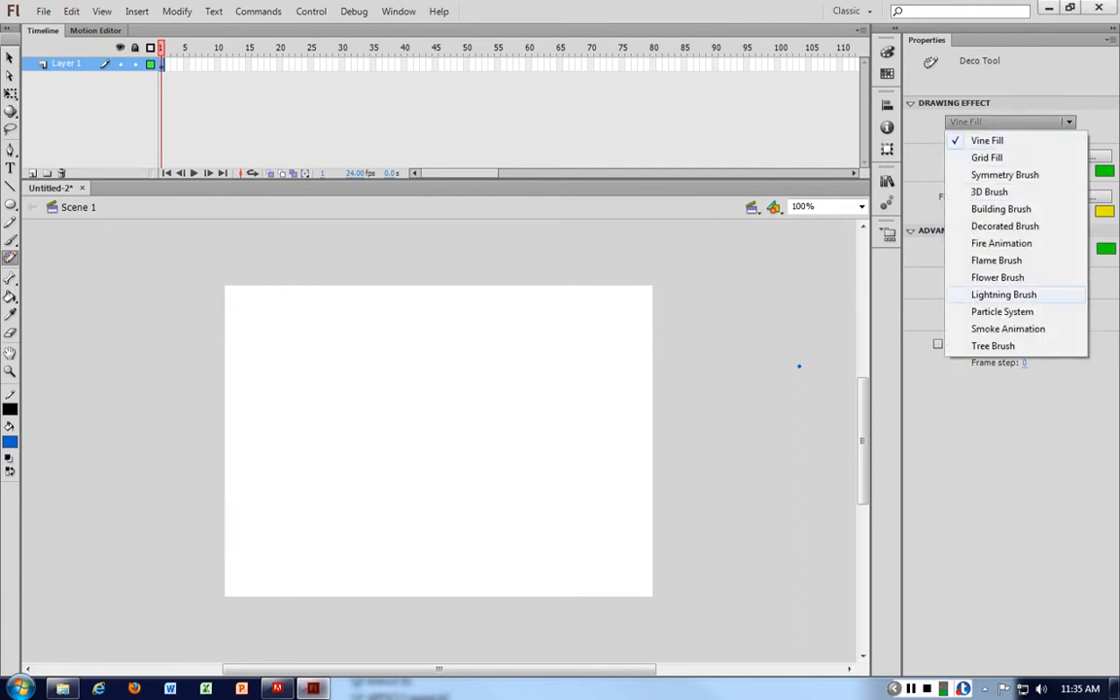
pyautogui.click(1004, 295)
pyautogui.moveTo(273, 504)
pyautogui.mouseDown()
pyautogui.moveTo(329, 417)
pyautogui.moveTo(360, 415)
pyautogui.mouseUp()
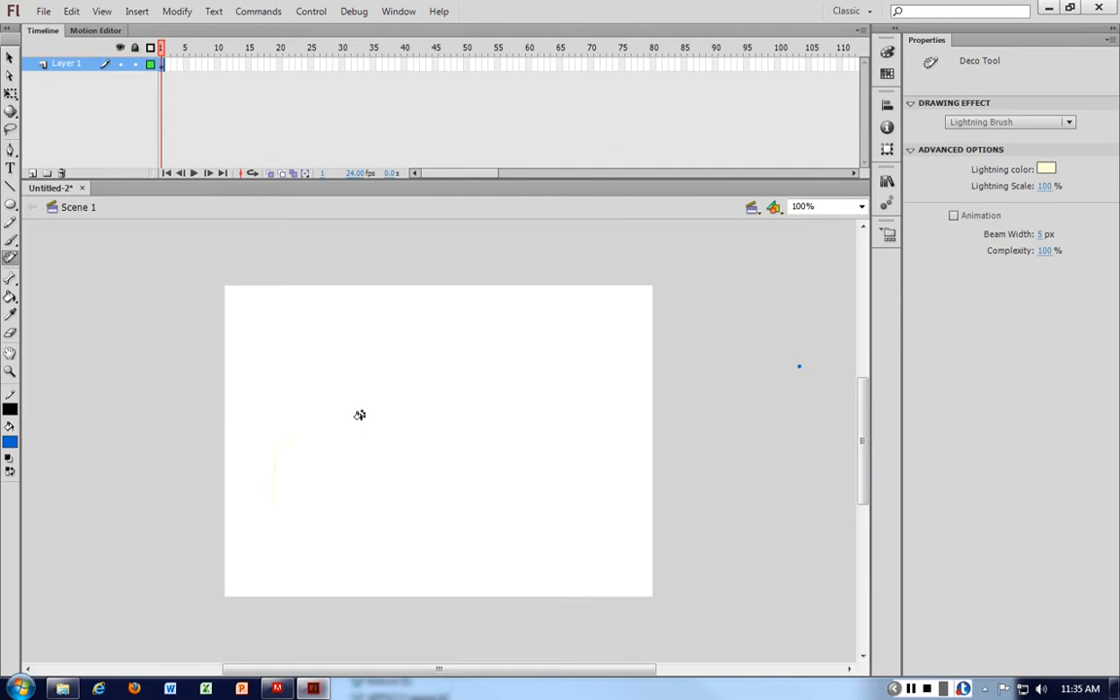
# - Set the fill color to white and return to the Deco tool's Lightning Brush
pyautogui.click(11, 442)
pyautogui.click(19, 537)
pyautogui.click(9, 59)
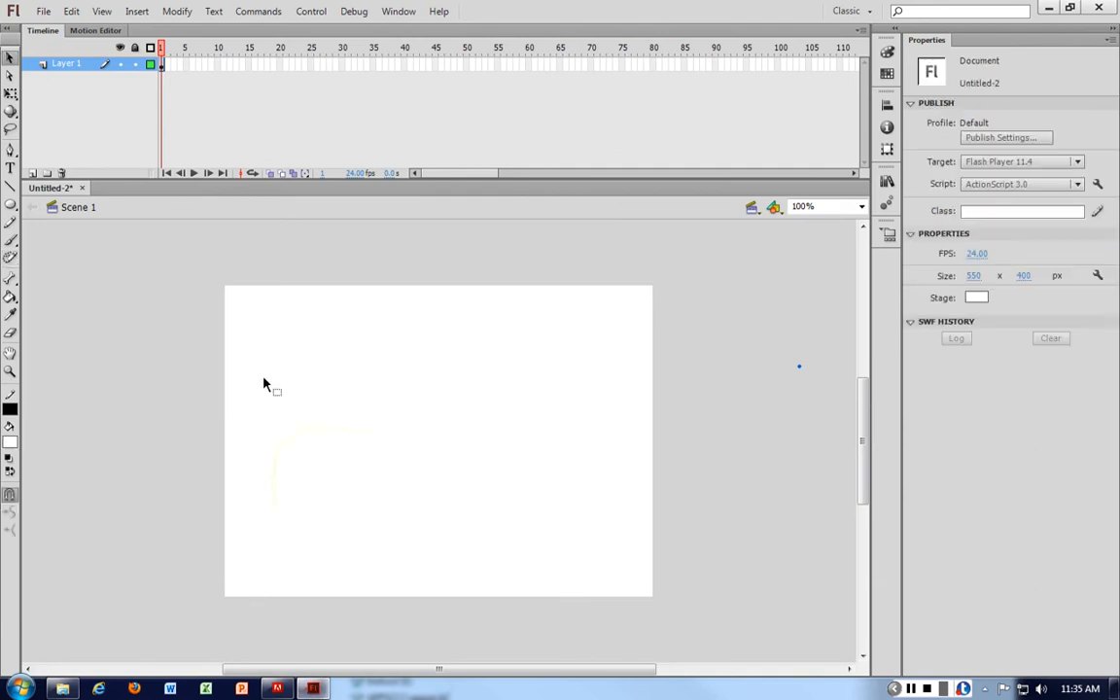
pyautogui.click(9, 255)
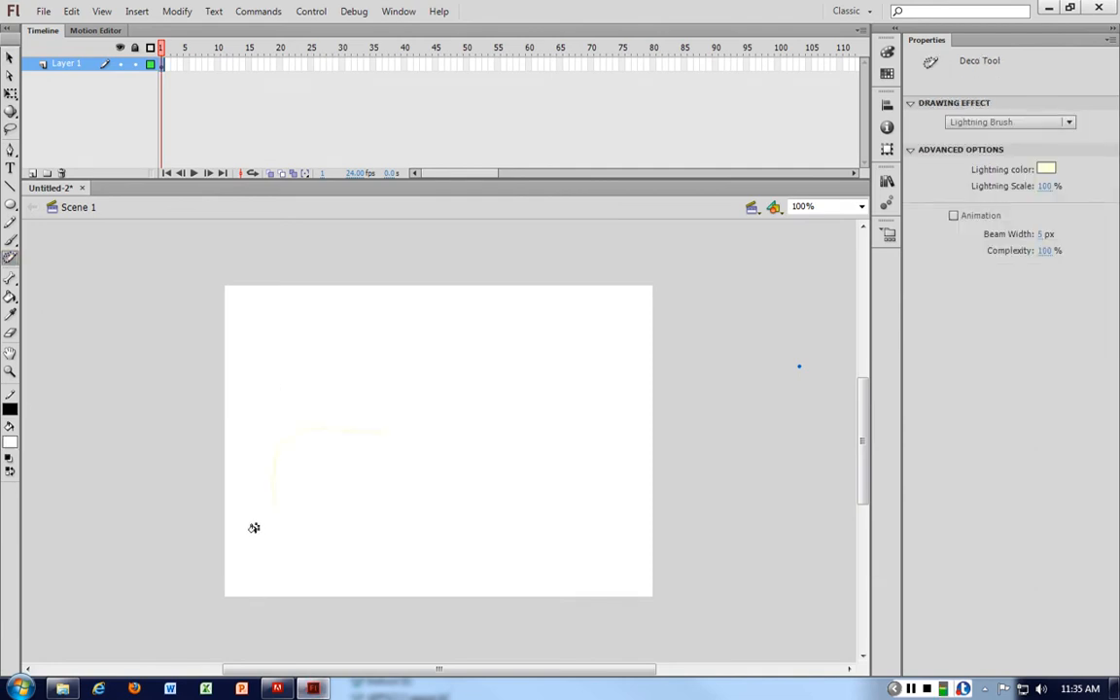
# - Return to the Deco tool's Lightning Brush and set its lightning color to blue
pyautogui.doubleClick(706, 335)
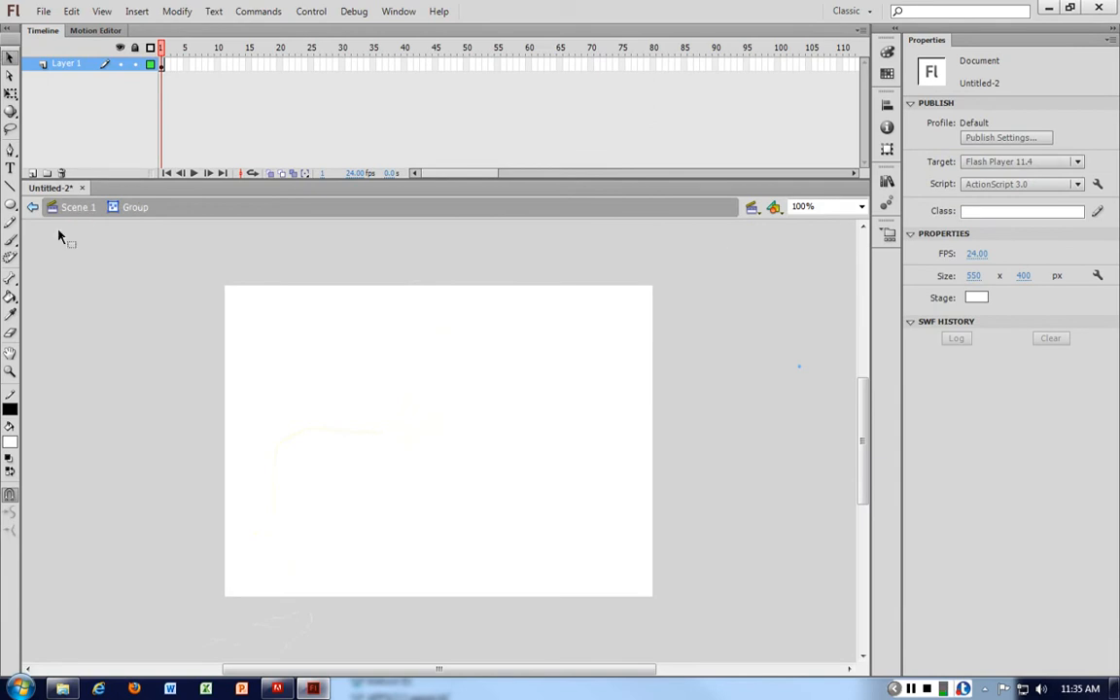
pyautogui.click(10, 257)
pyautogui.click(1067, 122)
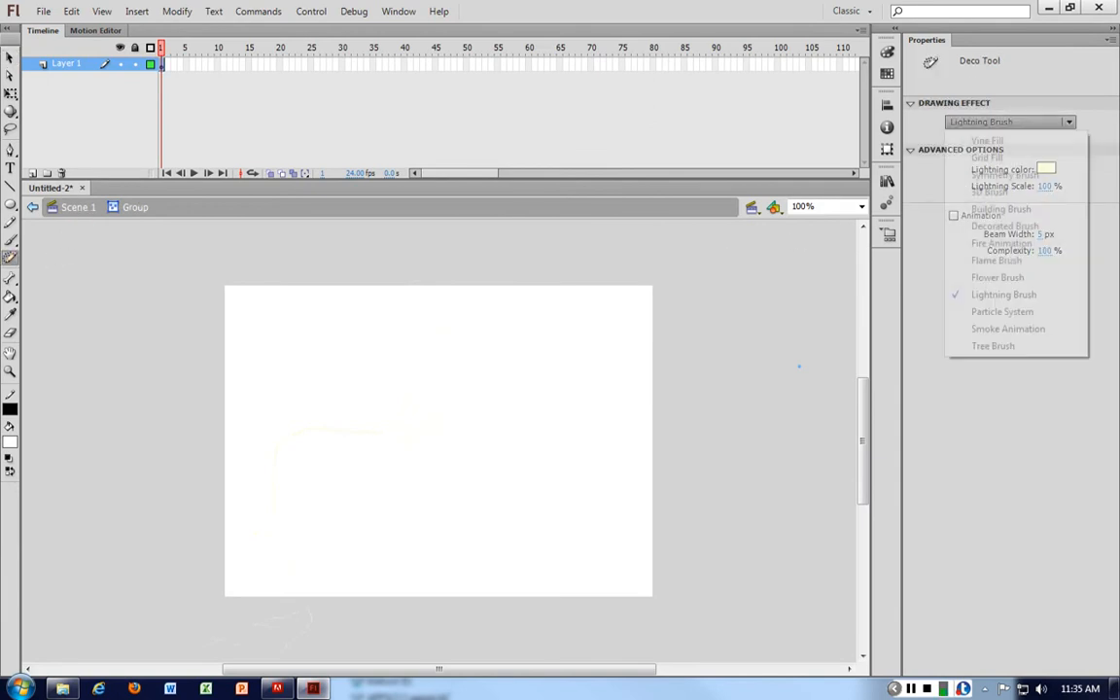
pyautogui.click(1045, 169)
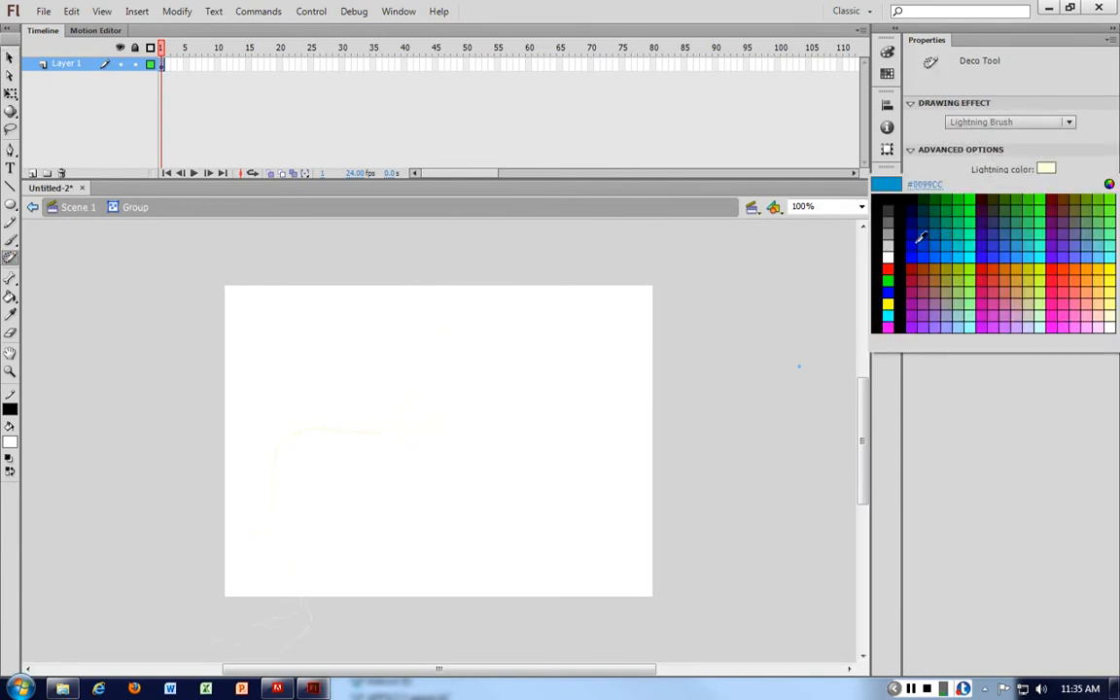
pyautogui.click(917, 243)
# - Set the Deco tool's drawing effect to Vine Fill and fill the stage with the vine pattern, starting from its lower-left area
pyautogui.click(1011, 122)
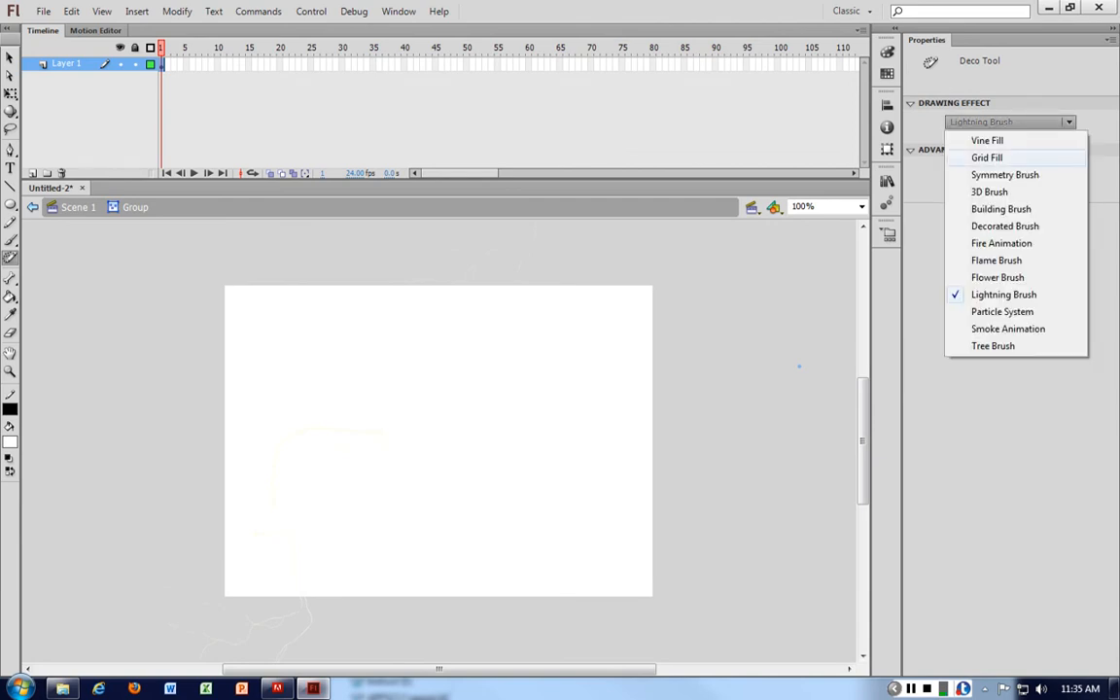
pyautogui.click(986, 139)
pyautogui.click(260, 521)
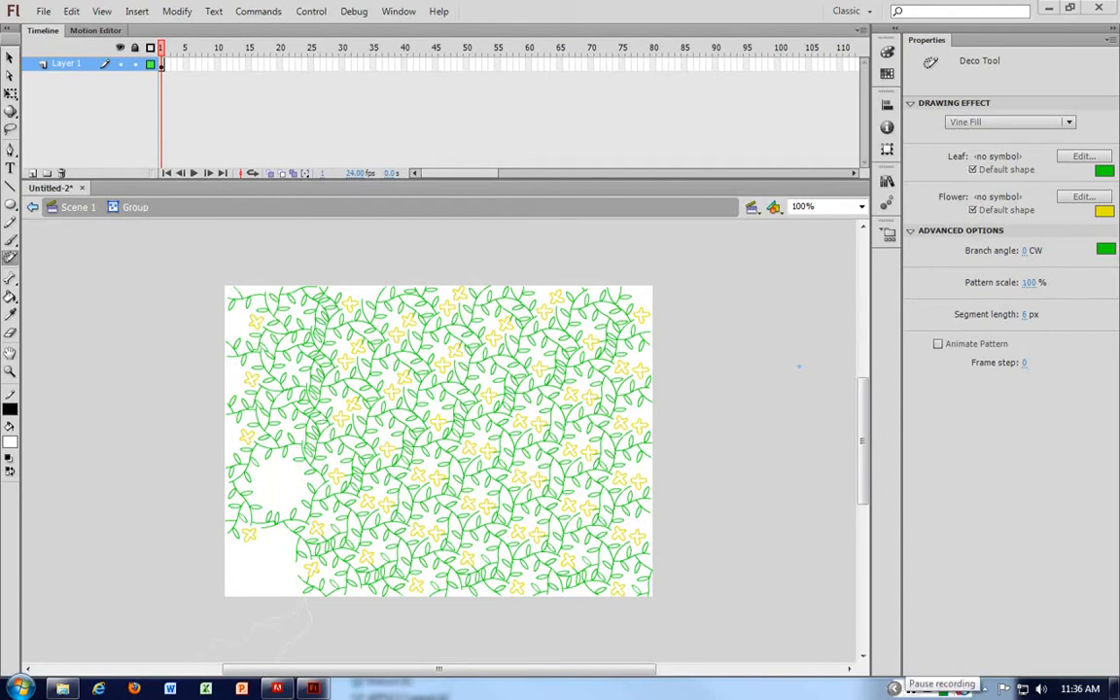
pyautogui.click(910, 687)
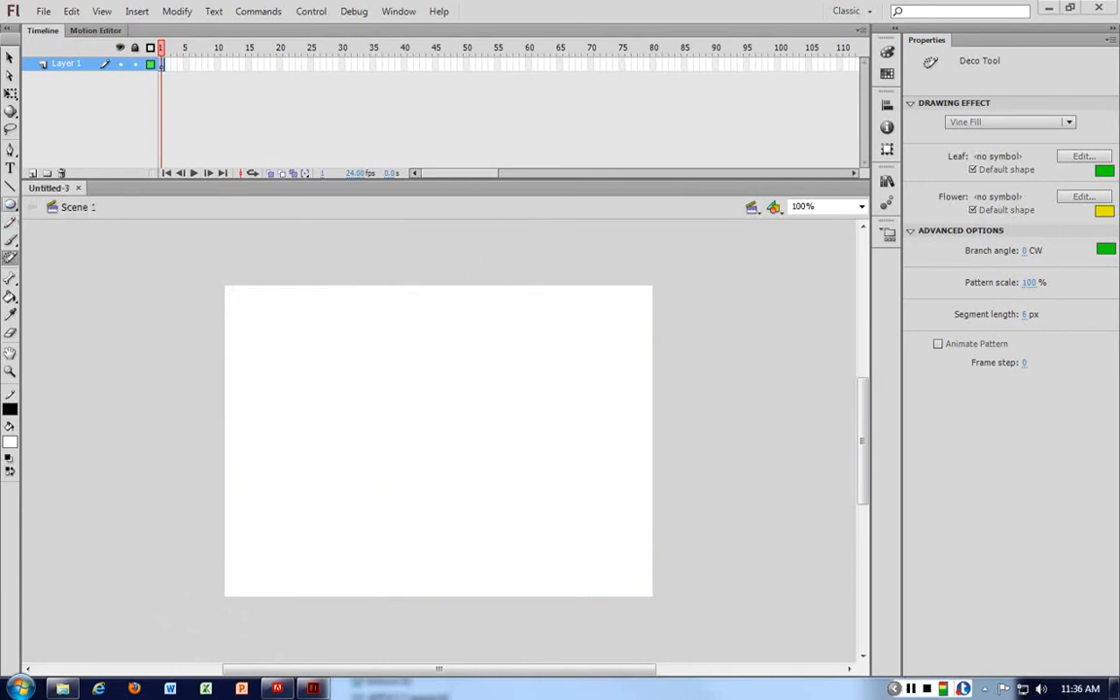
# - On the new document's blank stage, draw an oval about 148 by 131 px and delete its outline
pyautogui.press('o')
pyautogui.moveTo(304, 433); pyautogui.dragTo(418, 533)
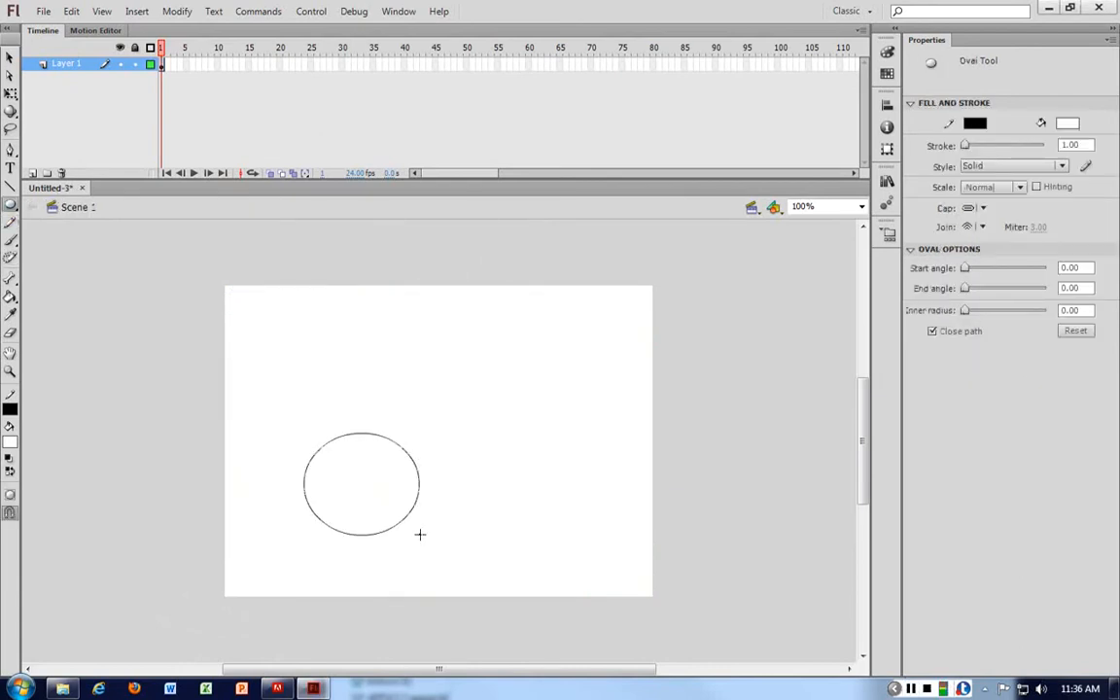
pyautogui.press('v')
pyautogui.click(373, 450)
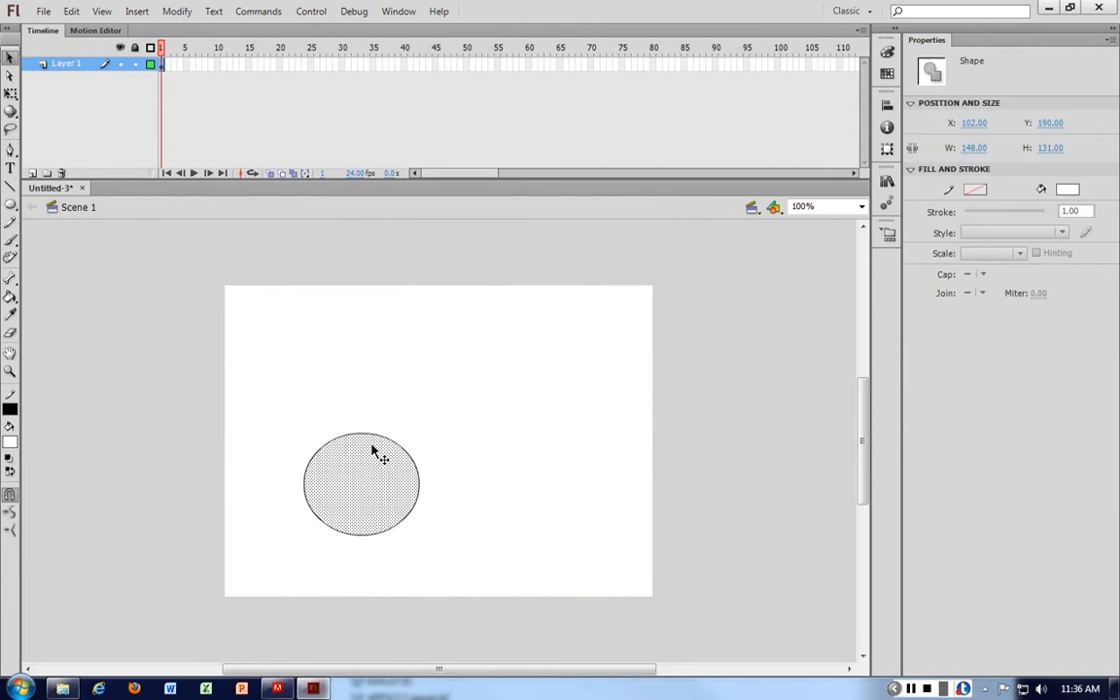
pyautogui.click(395, 442)
pyautogui.press('Delete')
# - Fill the oval with green #339900 and move it to the upper middle of the stage, about X 201, Y 70
pyautogui.click(380, 467)
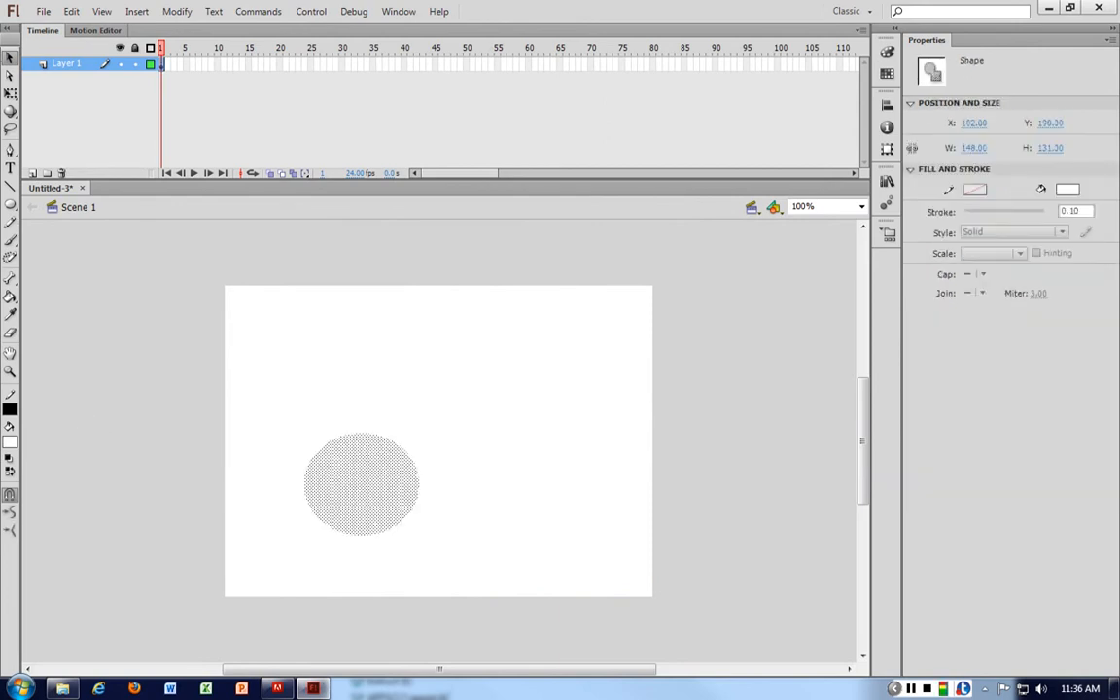
pyautogui.click(10, 443)
pyautogui.click(153, 473)
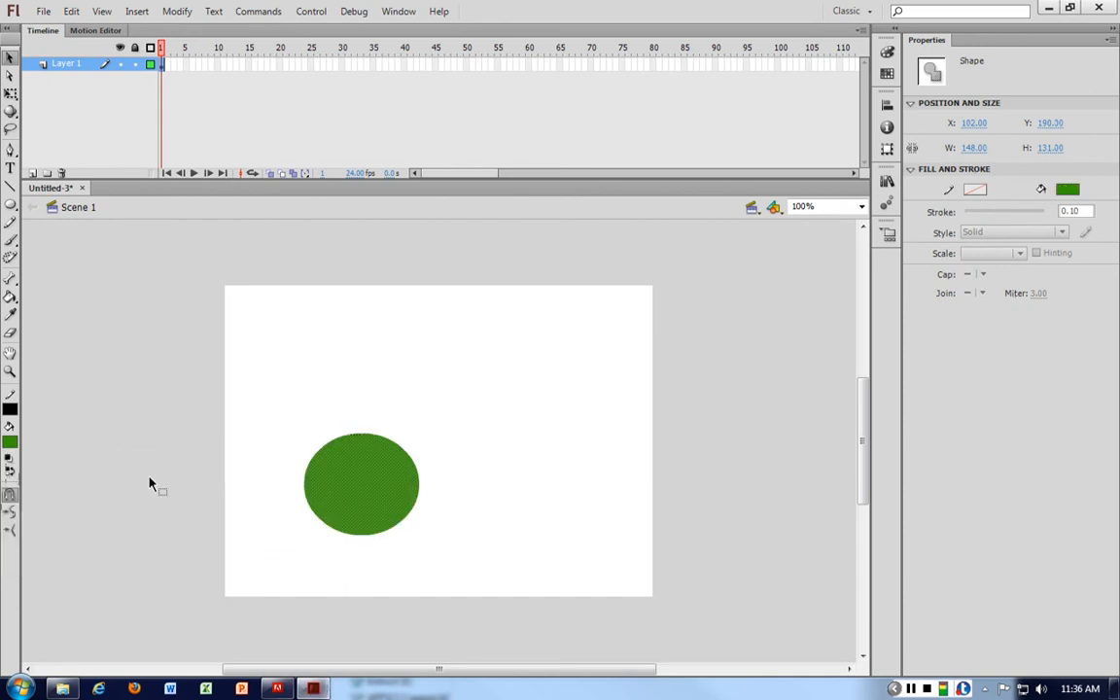
pyautogui.moveTo(365, 492); pyautogui.dragTo(442, 399)
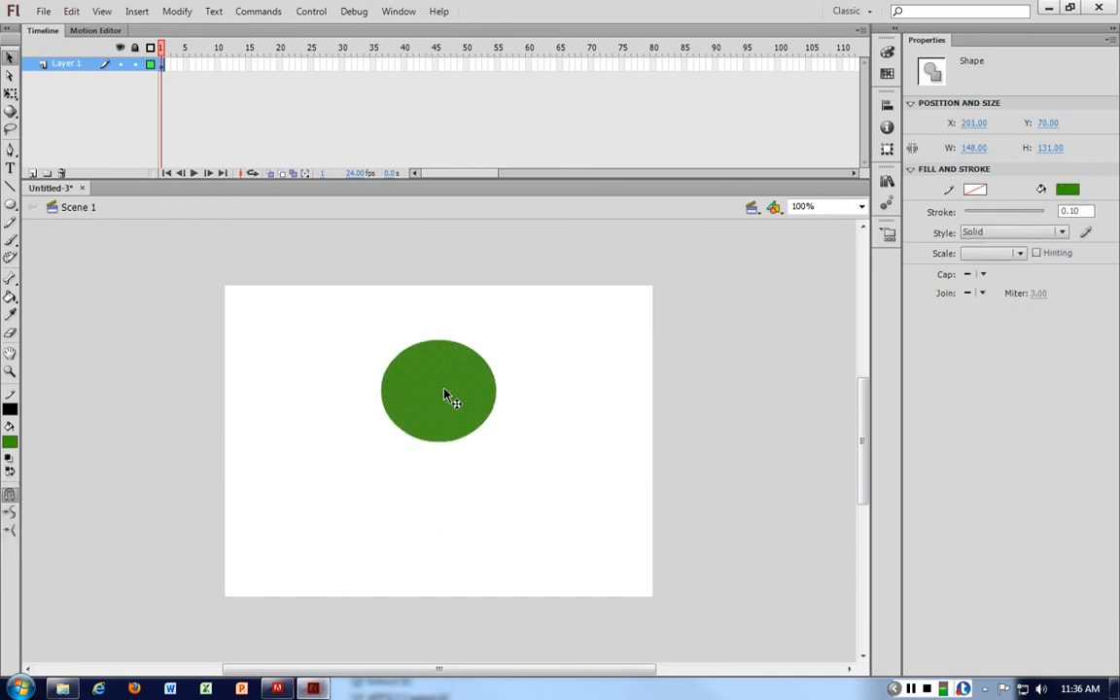
# - Convert the green oval to a Button symbol named btn
pyautogui.rightClick(443, 398)
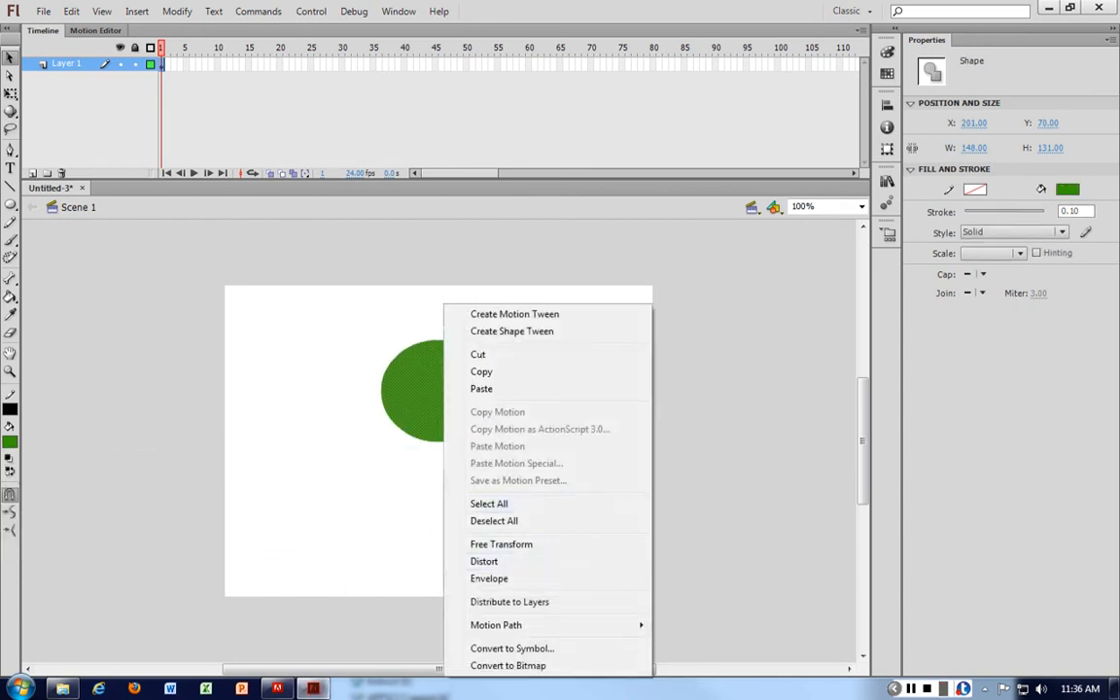
pyautogui.click(512, 648)
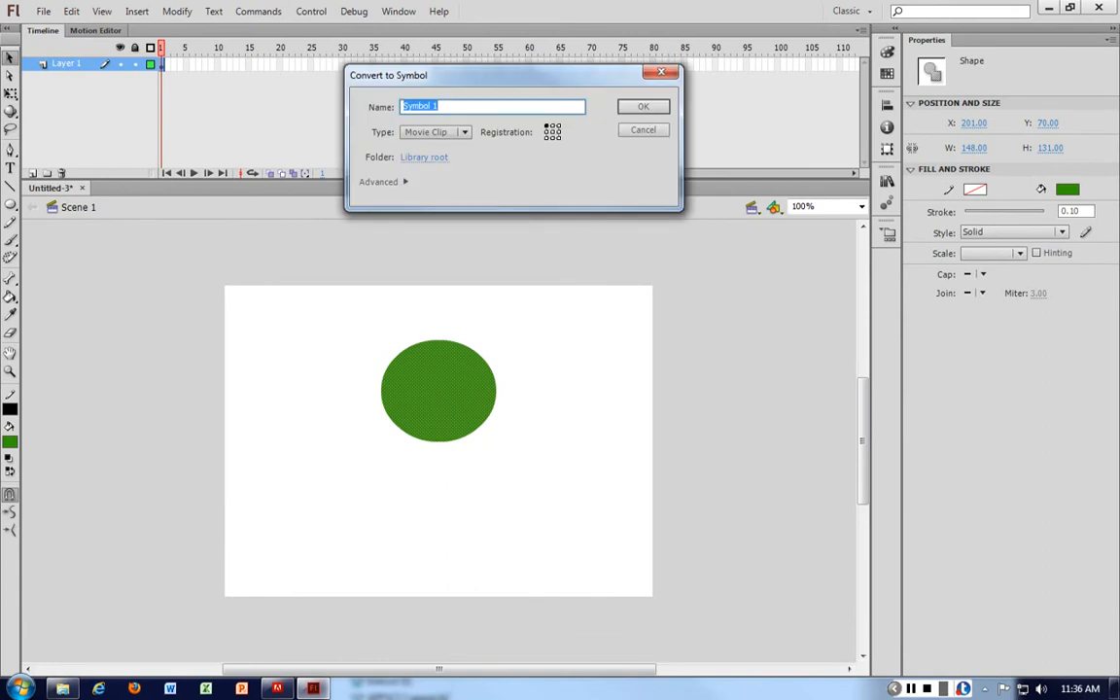
pyautogui.click(435, 131)
pyautogui.click(438, 162)
pyautogui.moveTo(339, 91); pyautogui.dragTo(337, 91)
pyautogui.write('btn')
pyautogui.press('Return')
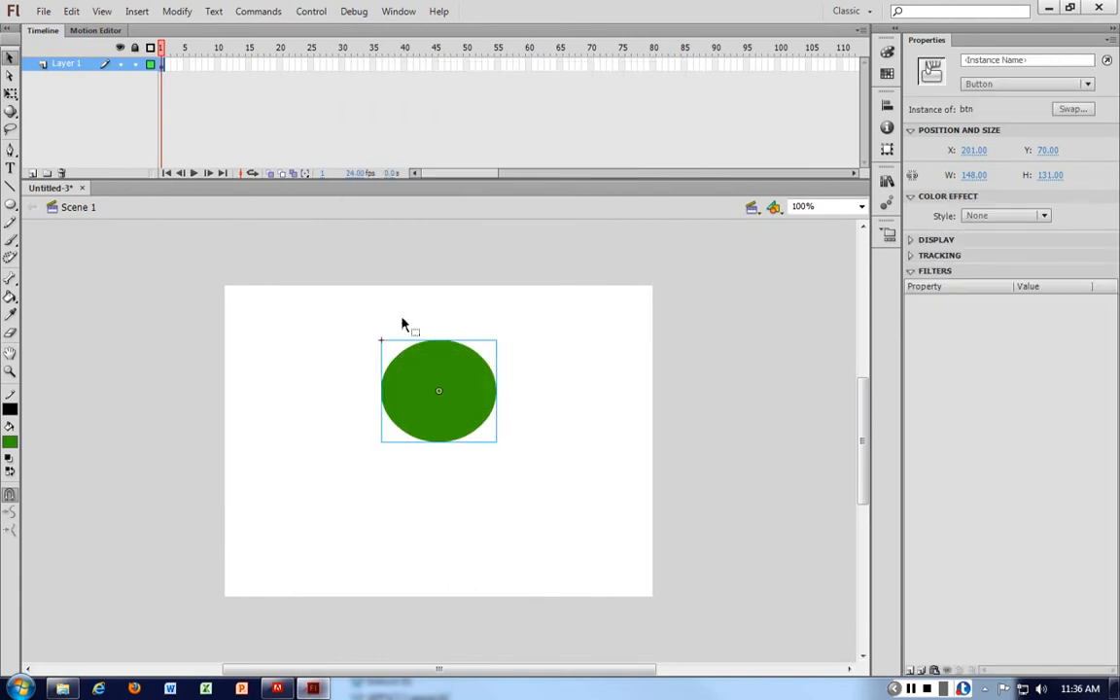
# - Open the btn symbol for editing, add a keyframe in its Over state and recolor the oval there orange #CC6600
pyautogui.doubleClick(464, 364)
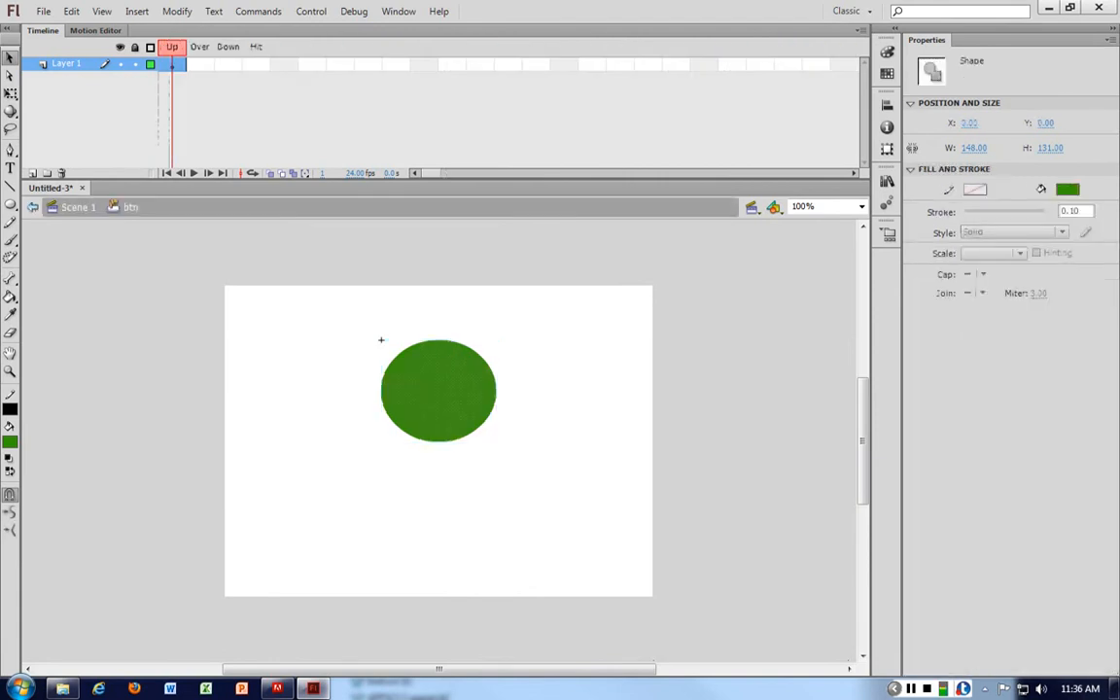
pyautogui.rightClick(204, 68)
pyautogui.click(260, 170)
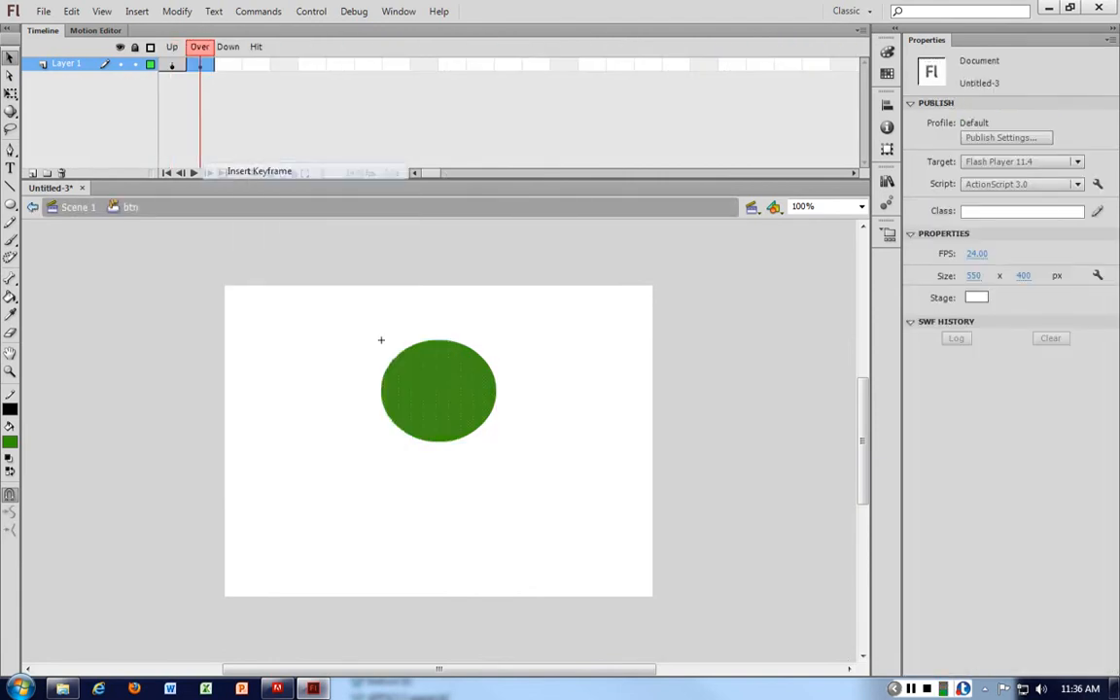
pyautogui.click(9, 442)
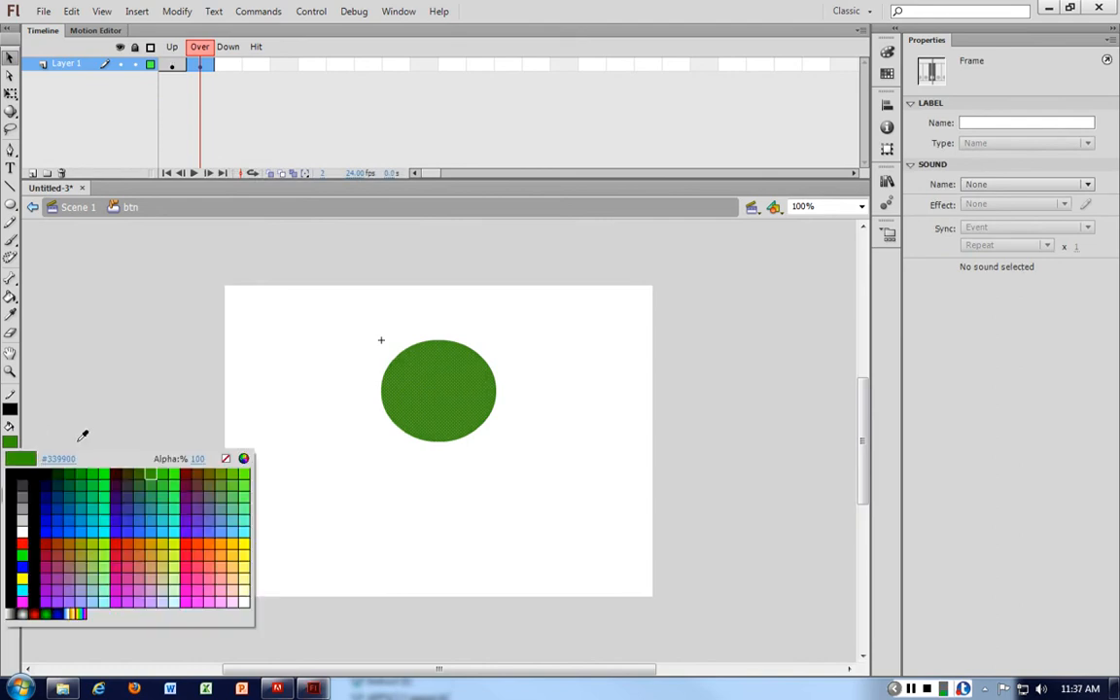
pyautogui.click(143, 555)
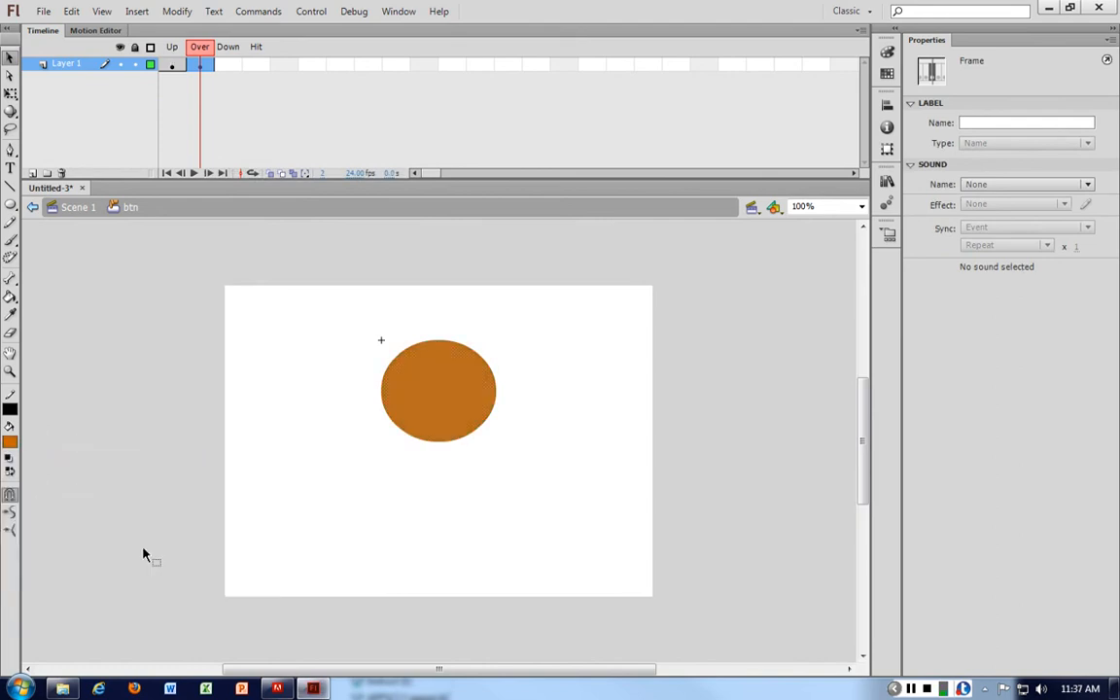
# - Add a keyframe in the button's Down state and recolor the oval there dark red
pyautogui.rightClick(226, 65)
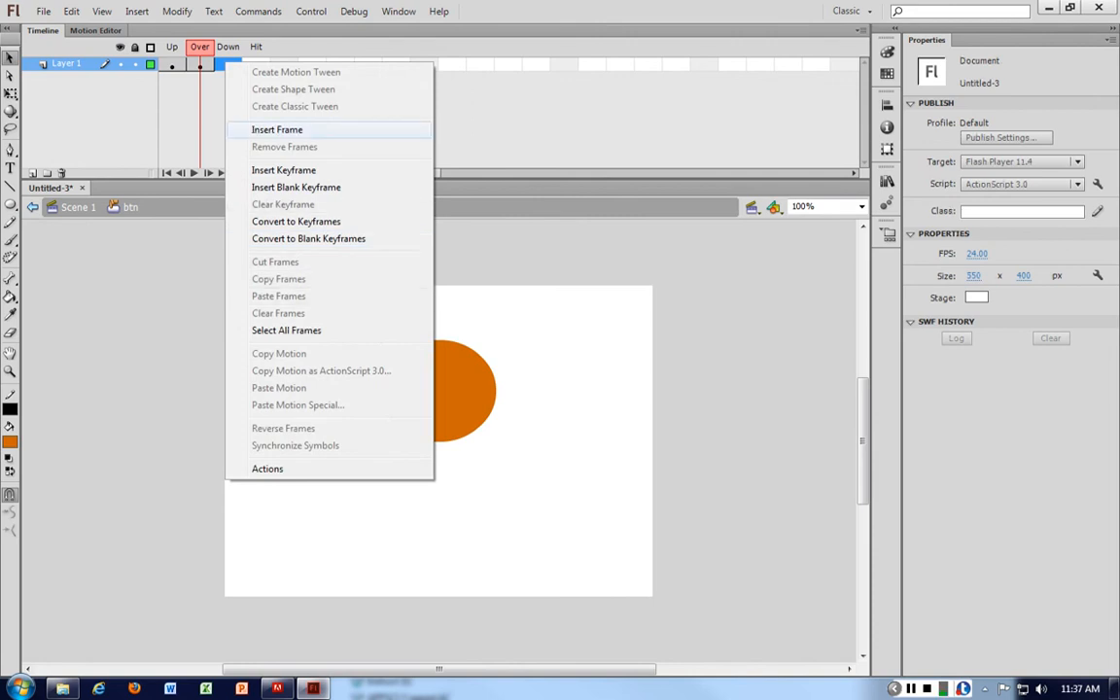
pyautogui.click(283, 169)
pyautogui.click(10, 442)
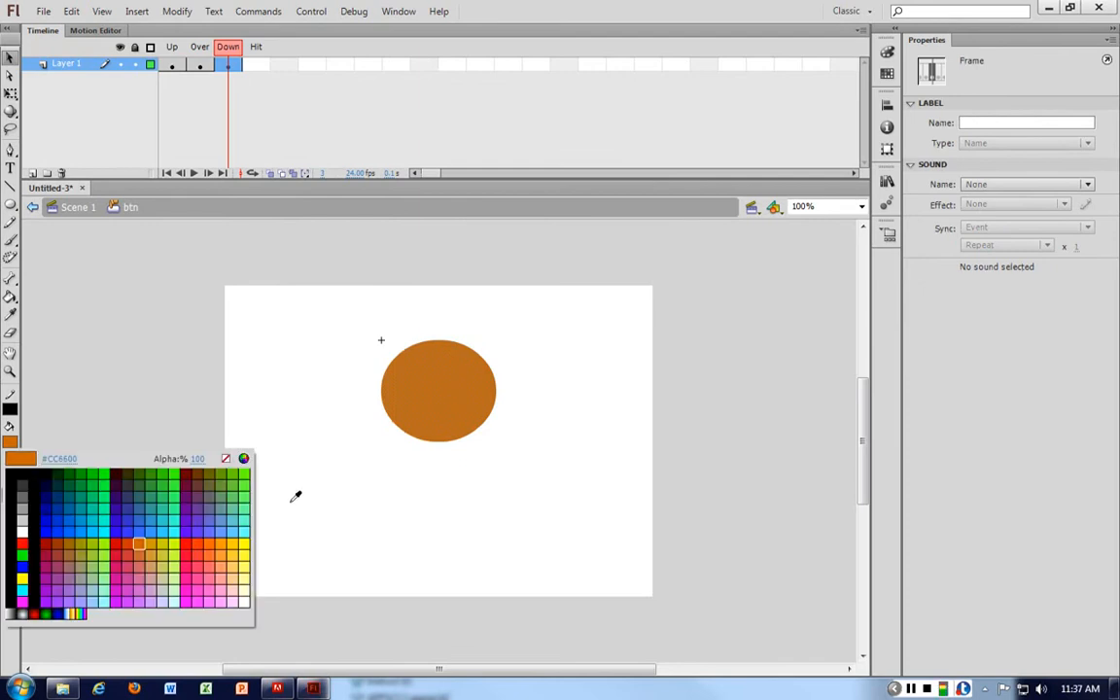
pyautogui.click(45, 545)
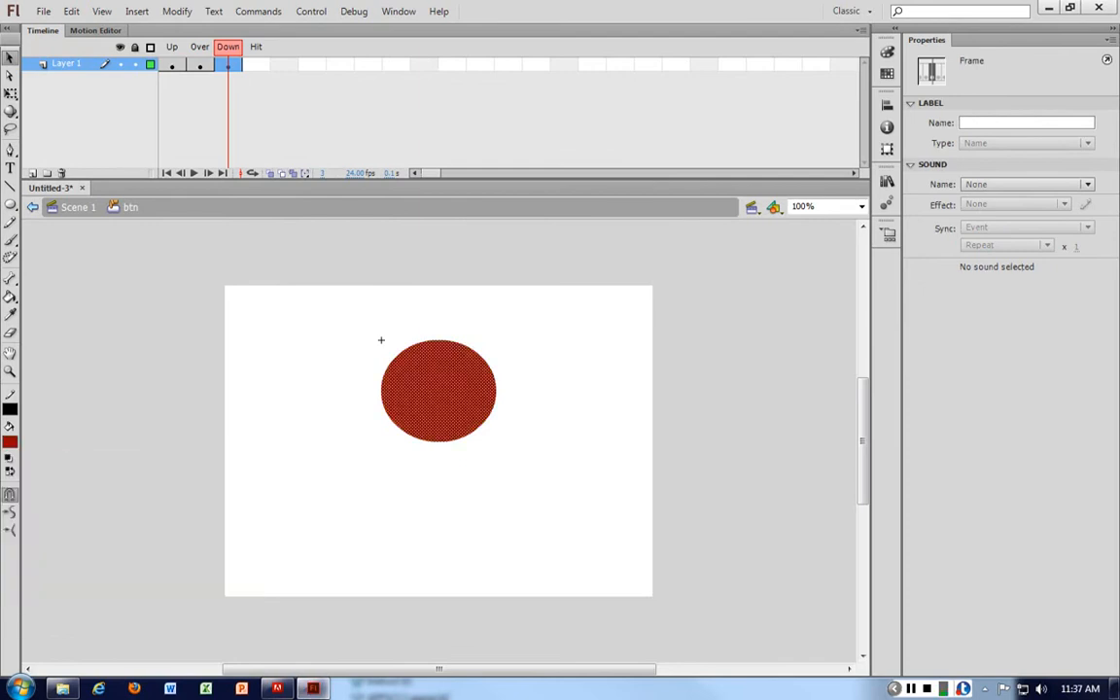
# - Add a keyframe in the button's Hit state and deselect the oval
pyautogui.rightClick(255, 65)
pyautogui.click(282, 170)
pyautogui.click(504, 327)
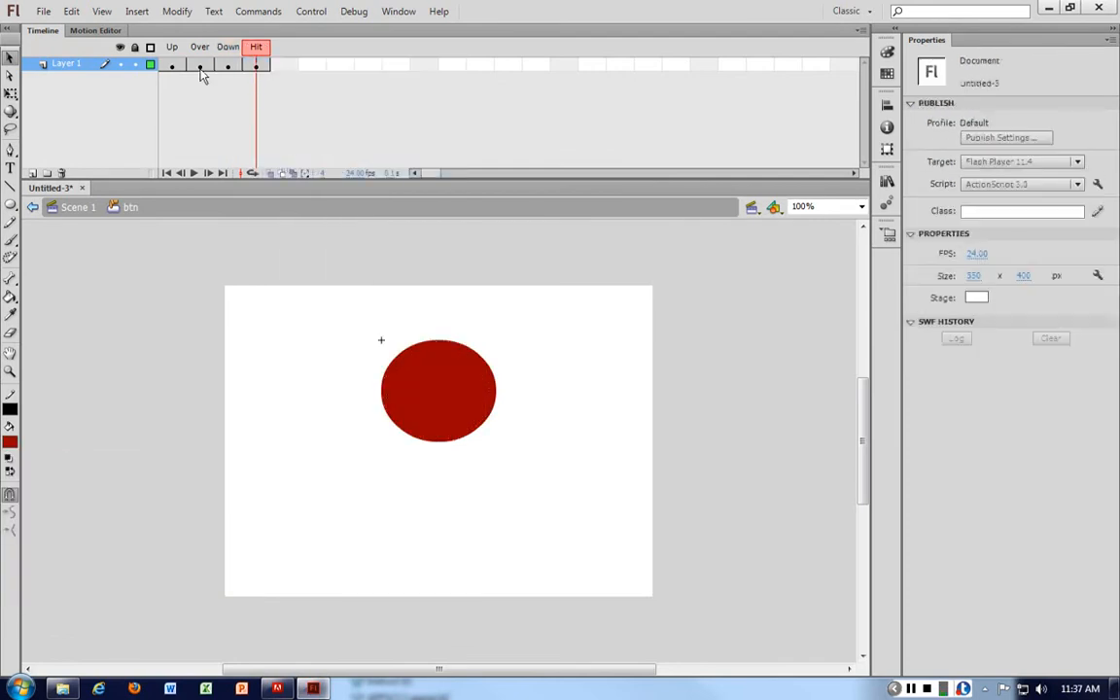
# - Review the button's Over state, return to Scene 1 and select the button on the stage
pyautogui.click(201, 66)
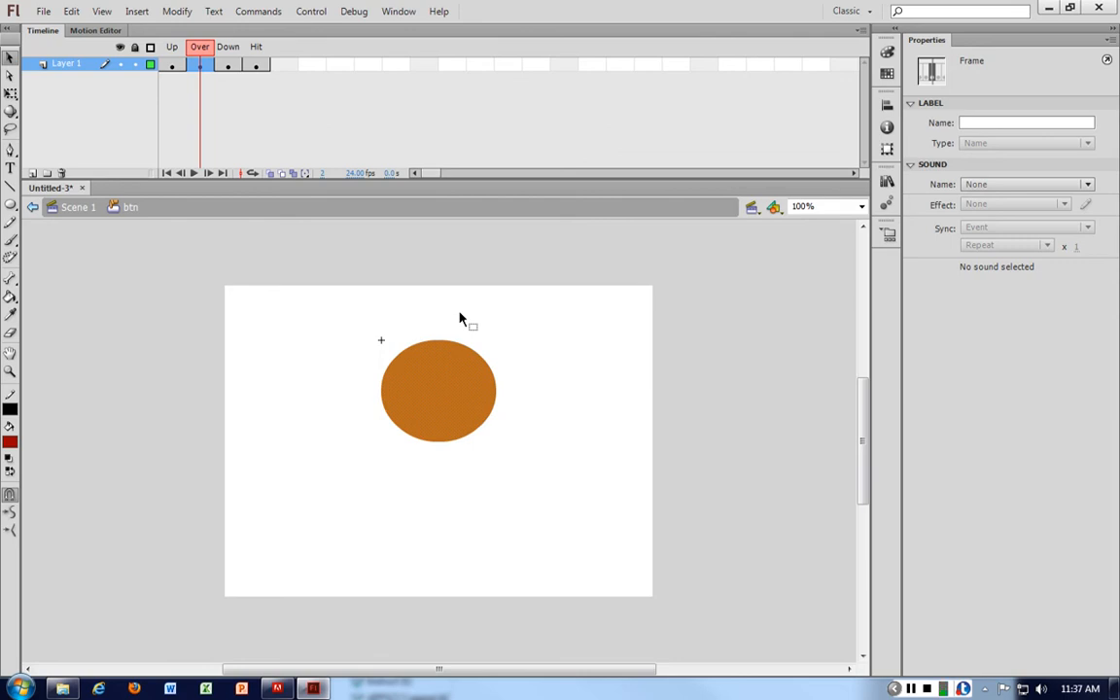
pyautogui.click(78, 207)
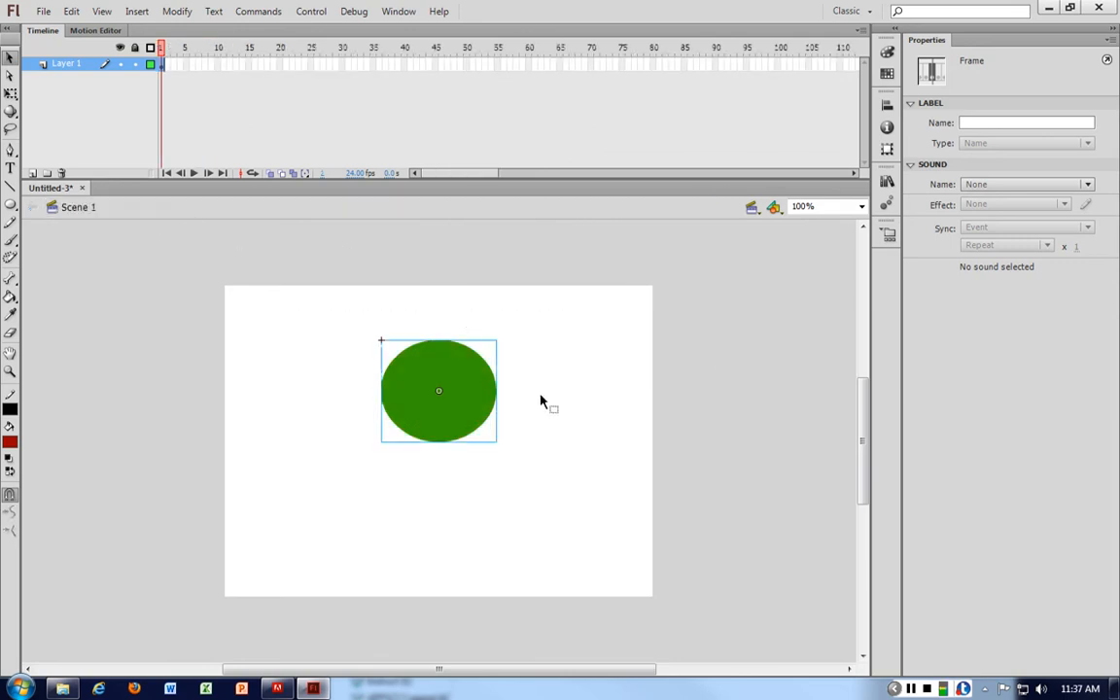
pyautogui.click(447, 373)
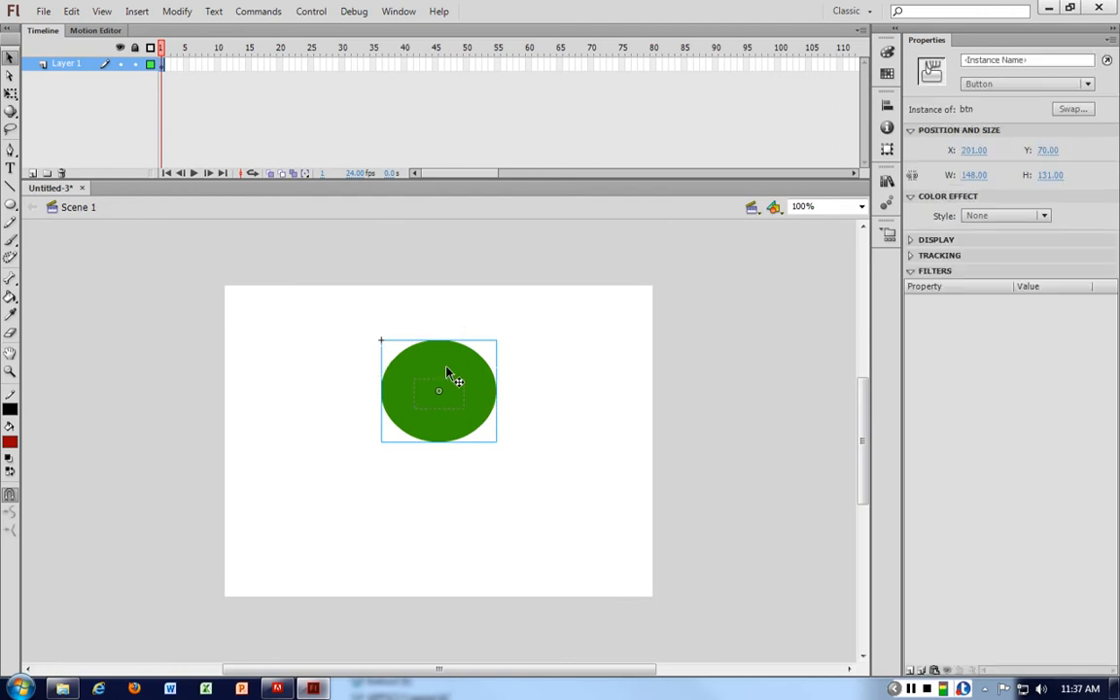
# - Inside the btn symbol, convert the Over state's oval to a Movie Clip named btn-movie with a centered registration point
pyautogui.doubleClick(447, 373)
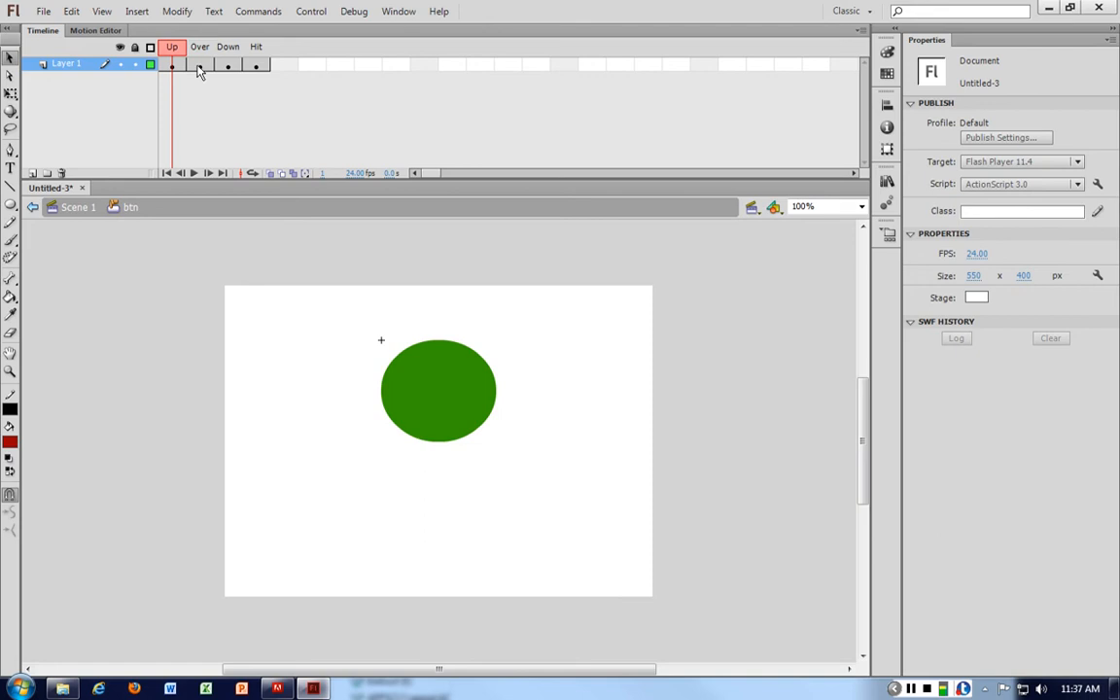
pyautogui.click(200, 66)
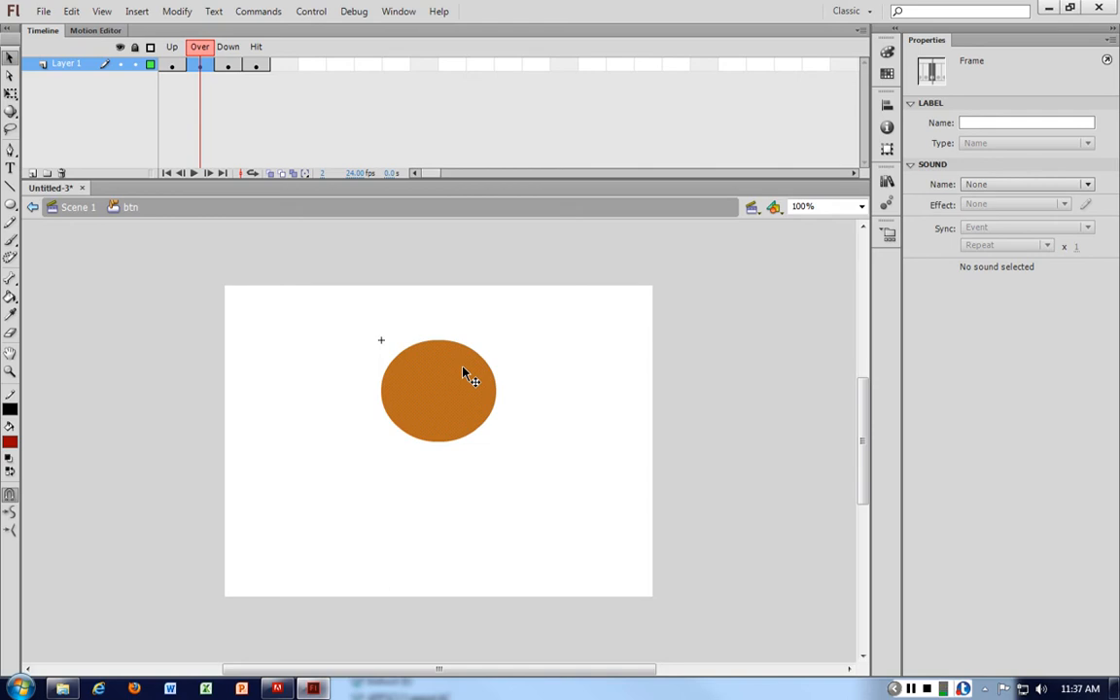
pyautogui.rightClick(464, 374)
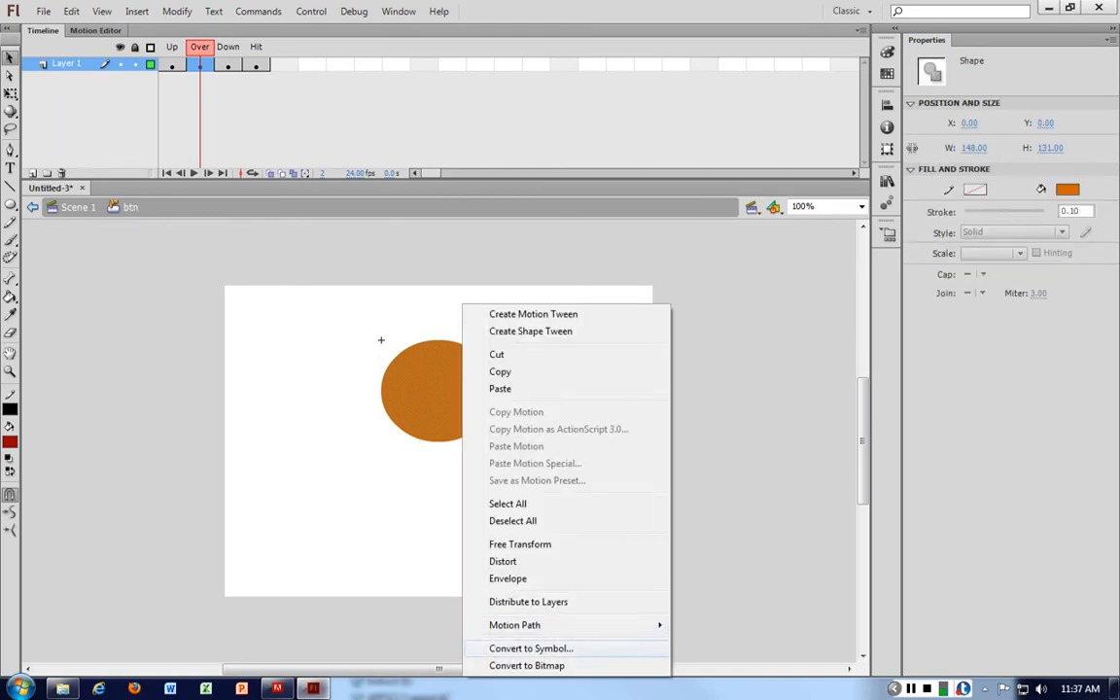
pyautogui.click(531, 647)
pyautogui.click(437, 132)
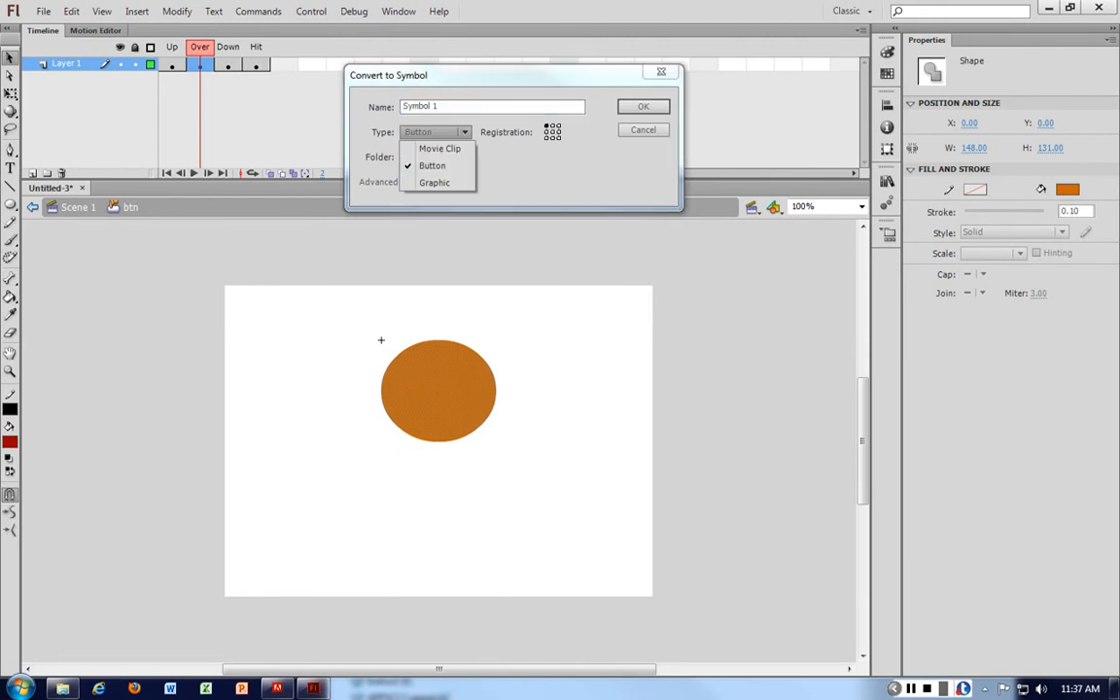
pyautogui.click(439, 149)
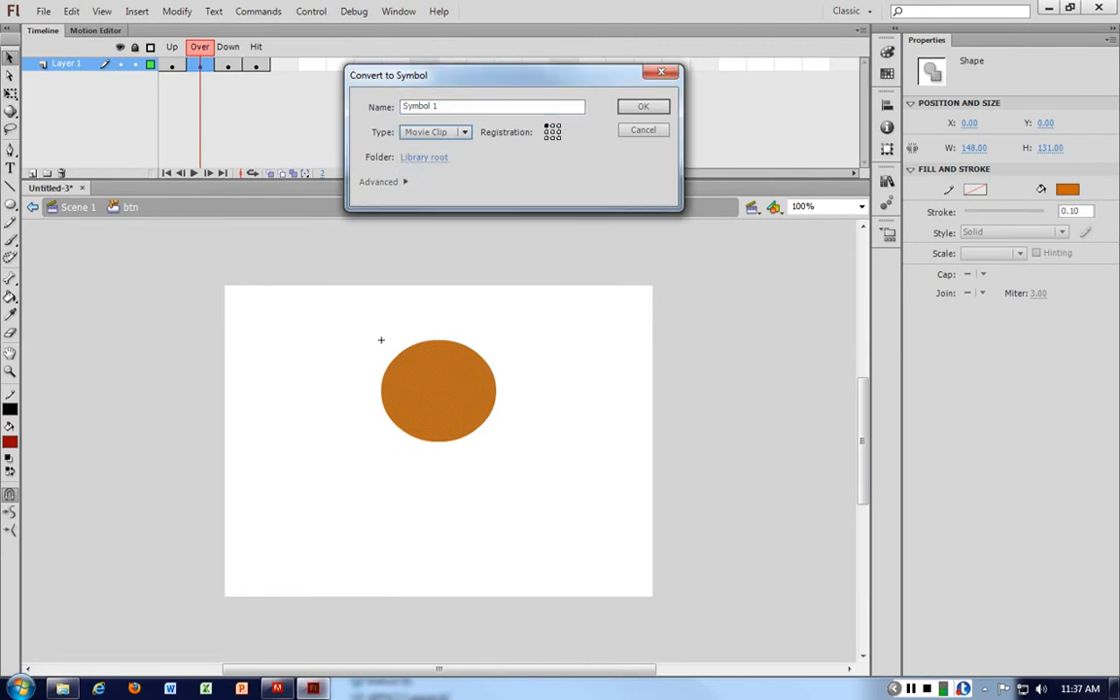
pyautogui.moveTo(454, 106); pyautogui.dragTo(341, 87)
pyautogui.write('bt')
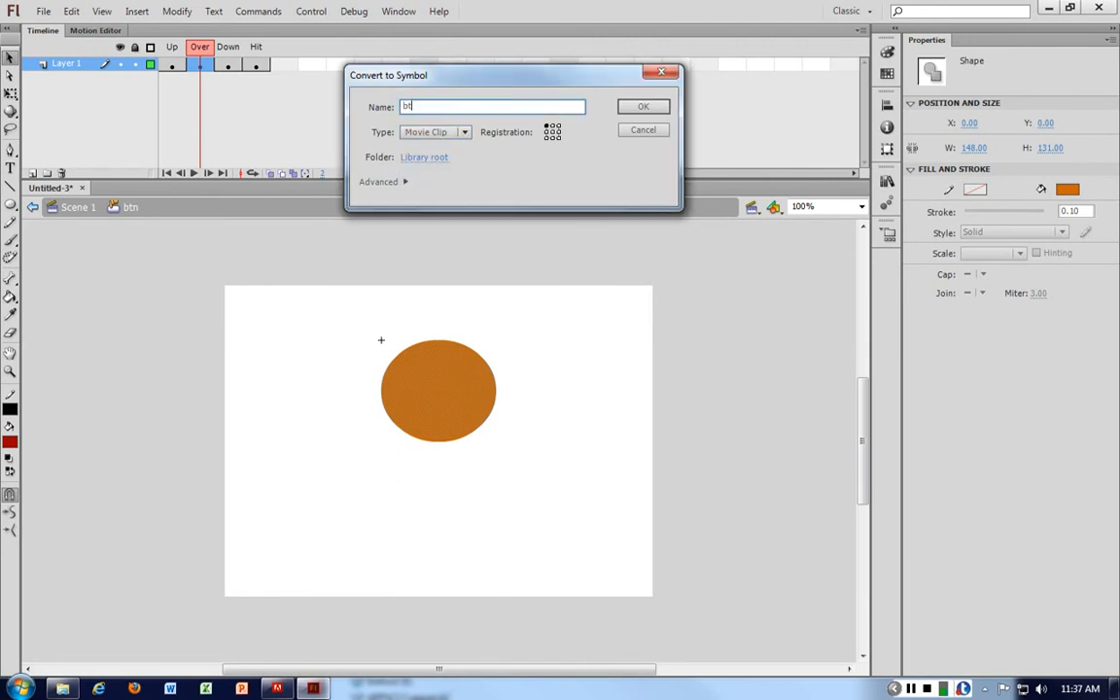
pyautogui.write('n-movie')
pyautogui.click(552, 132)
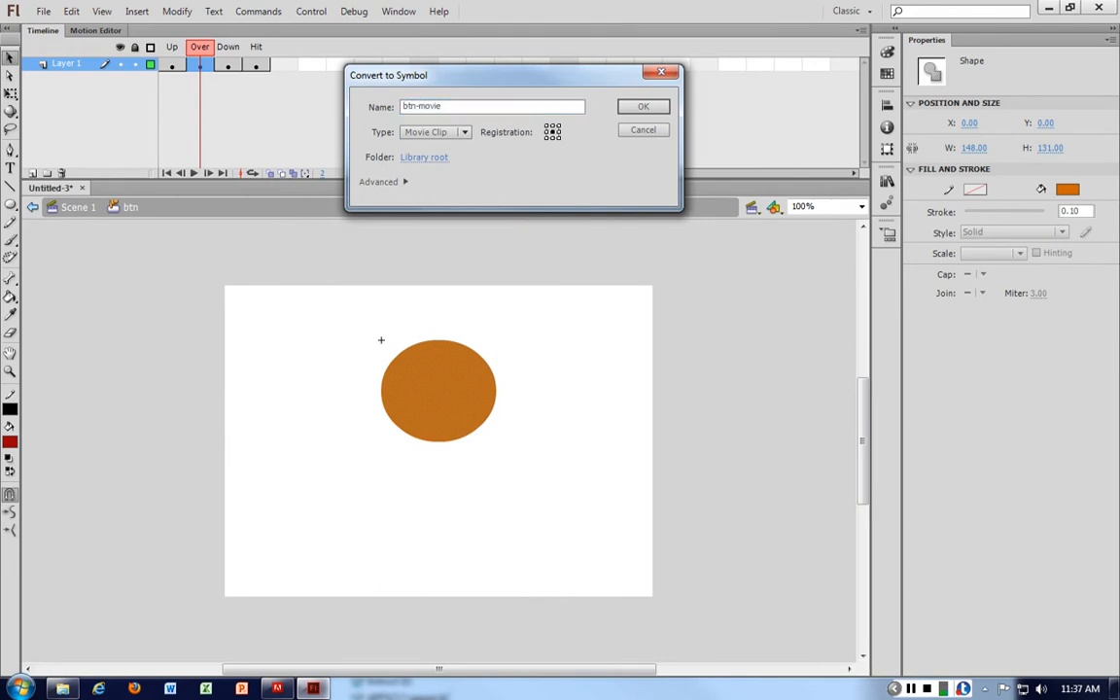
pyautogui.click(643, 107)
# - Inside the btn-movie clip, extend Layer 1 to frame 20 and create a shape tween across those frames
pyautogui.doubleClick(445, 357)
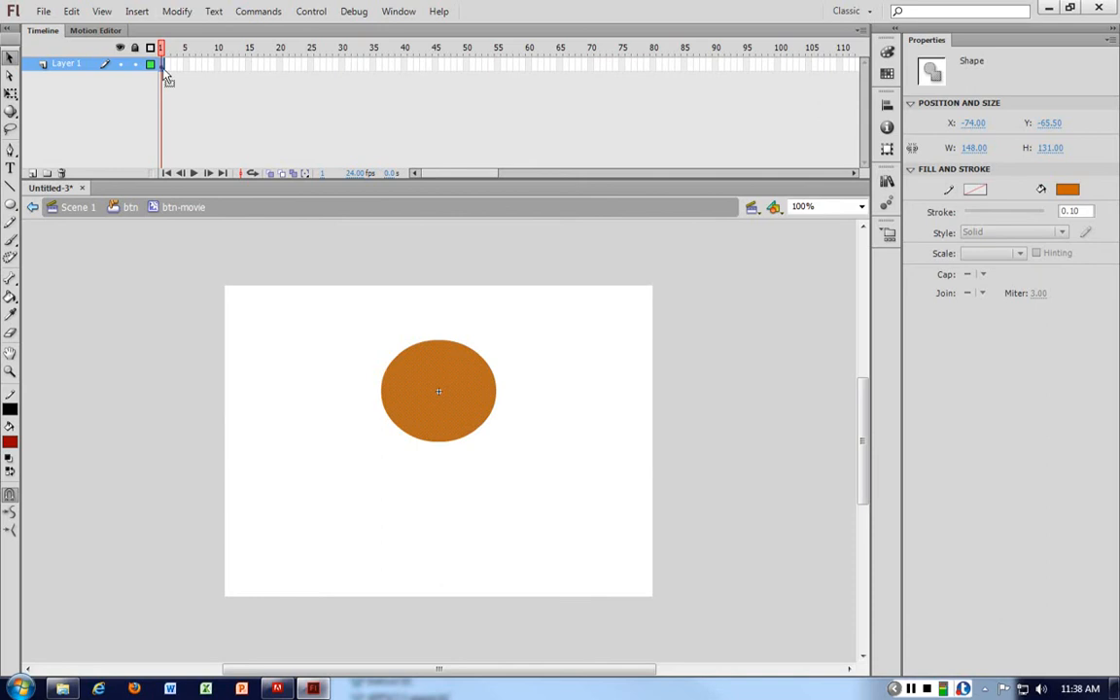
pyautogui.click(282, 66)
pyautogui.press('F5')
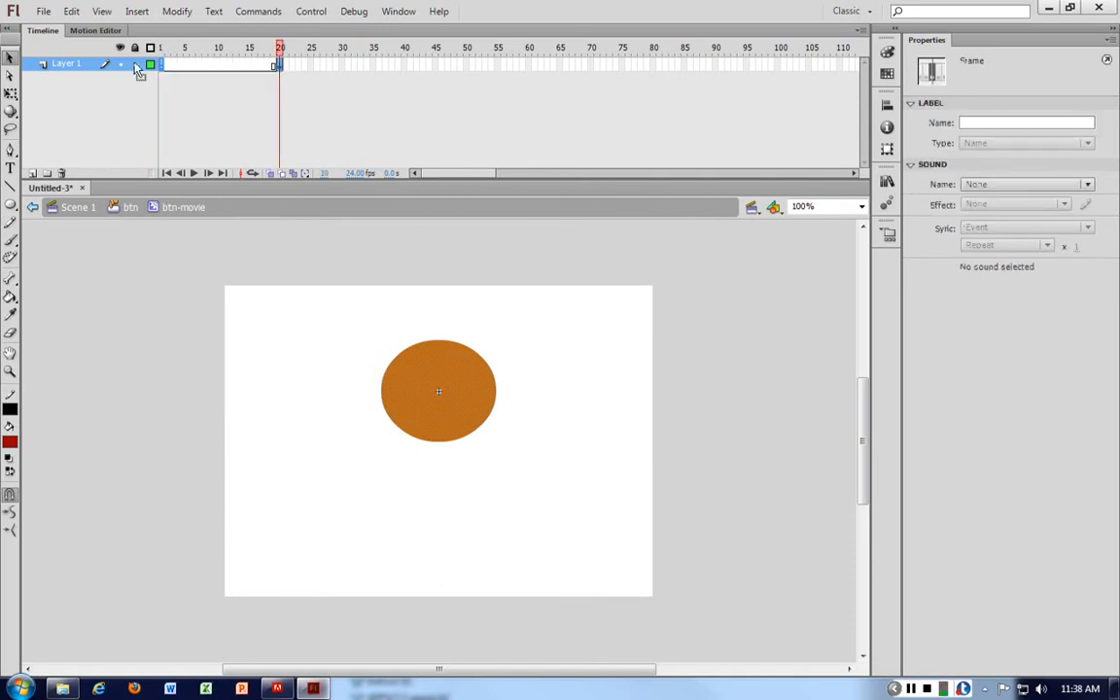
pyautogui.click(162, 66)
pyautogui.rightClick(279, 68)
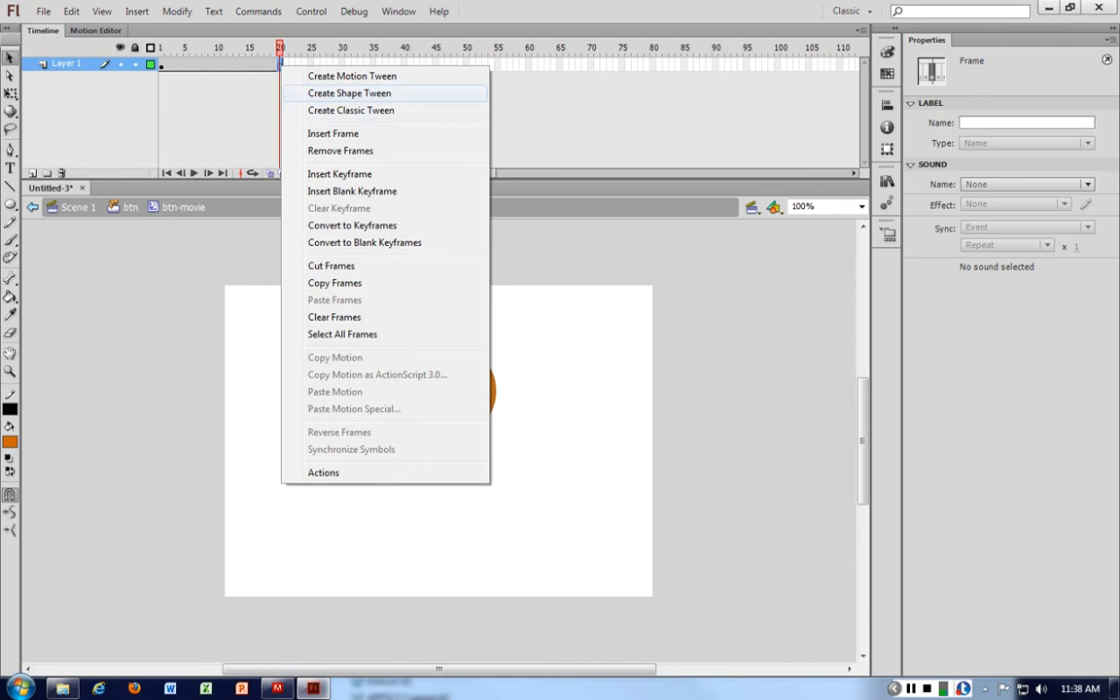
pyautogui.click(349, 92)
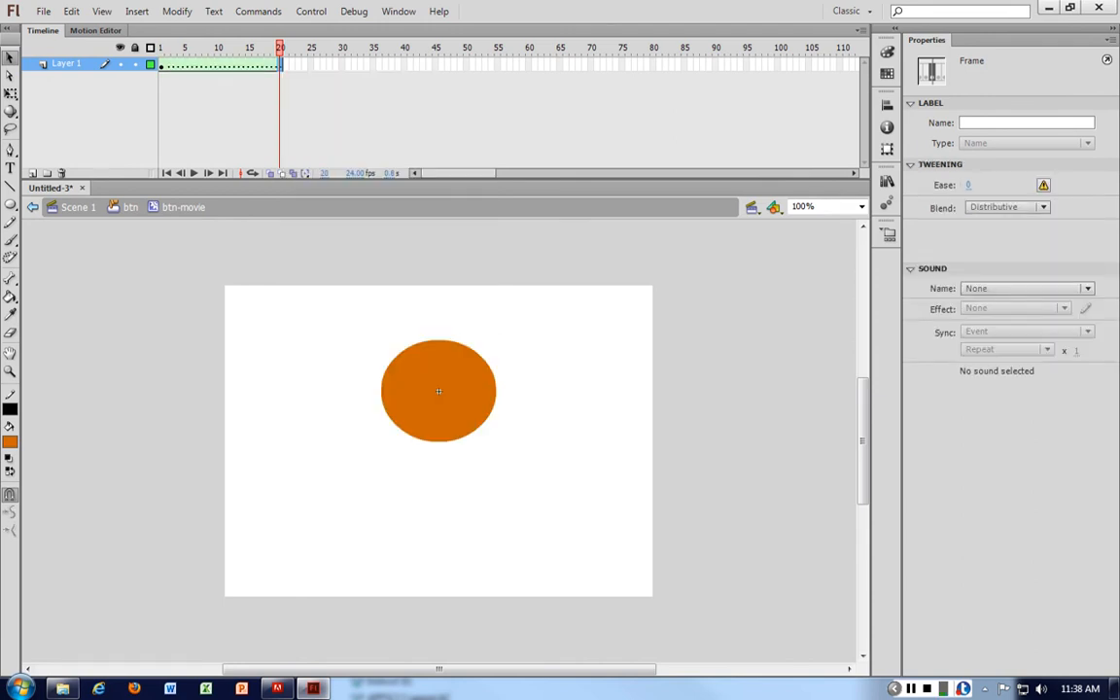
# - Insert a keyframe at frame 20 and bend the oval's upper-right edge inward to form a crescent shape
pyautogui.rightClick(280, 66)
pyautogui.click(335, 175)
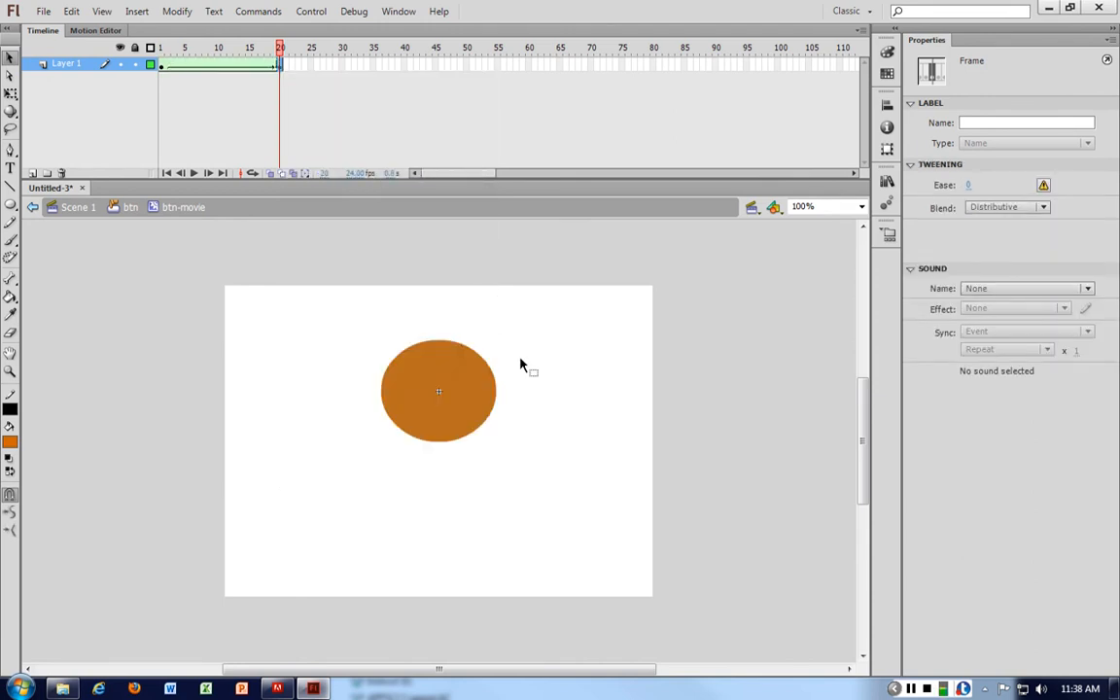
pyautogui.click(475, 351)
pyautogui.moveTo(473, 353); pyautogui.dragTo(428, 420)
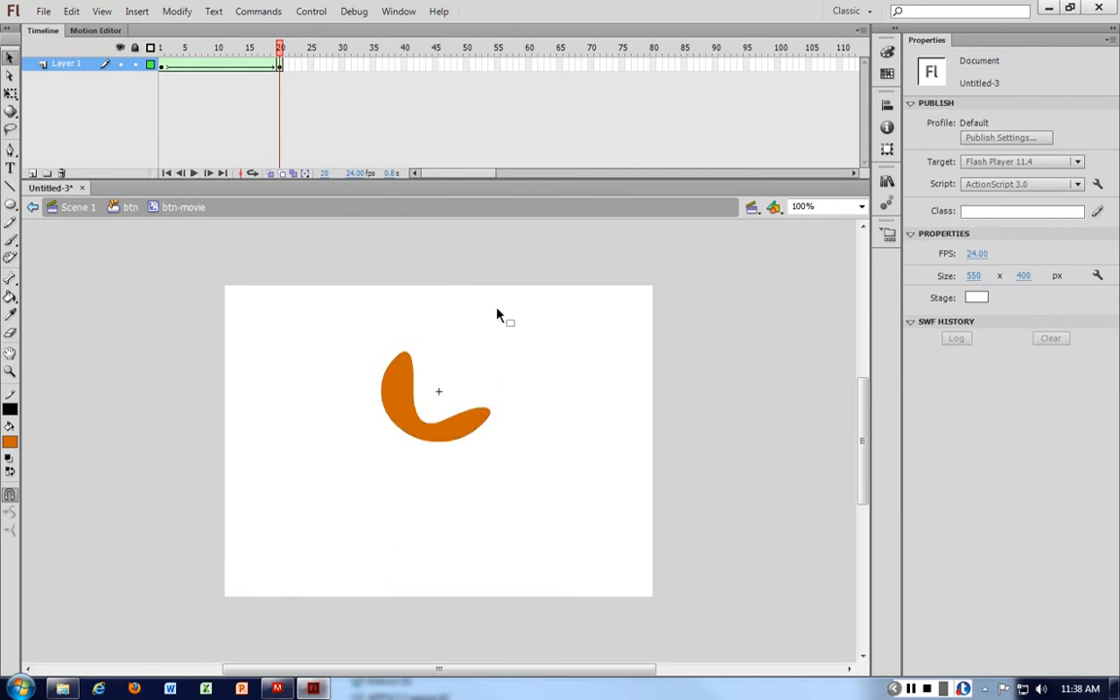
# - Return to Scene 1 and test the movie to check the button's Over animation, closing the preview
pyautogui.click(71, 213)
pyautogui.click(610, 354)
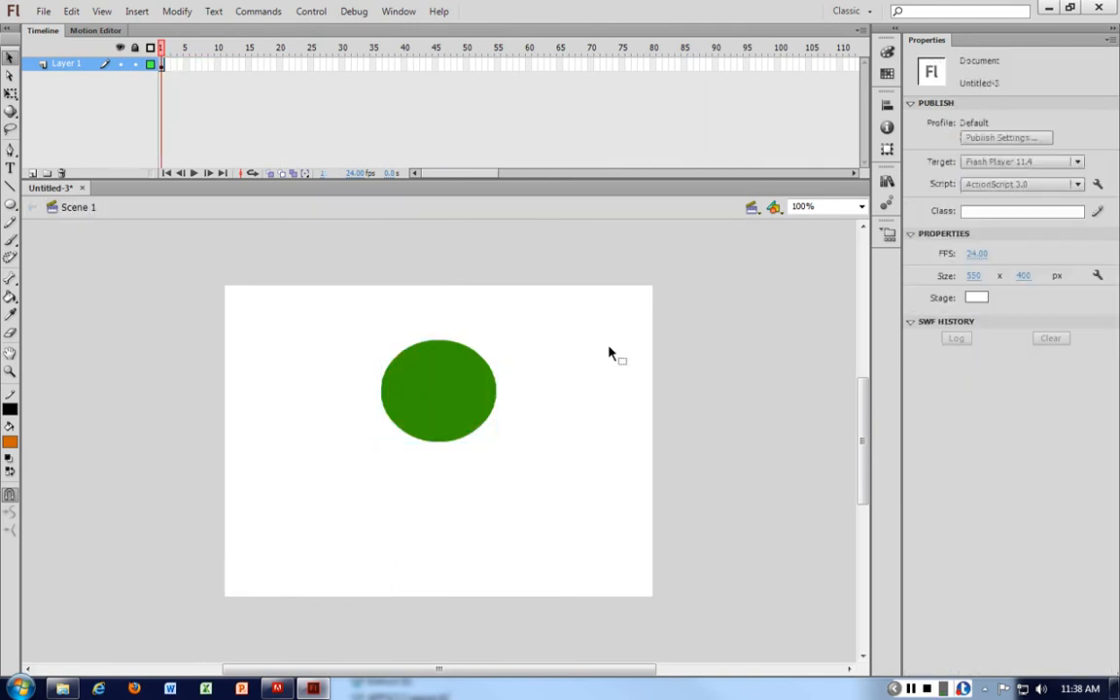
pyautogui.hotkey('ctrl', 'Return')
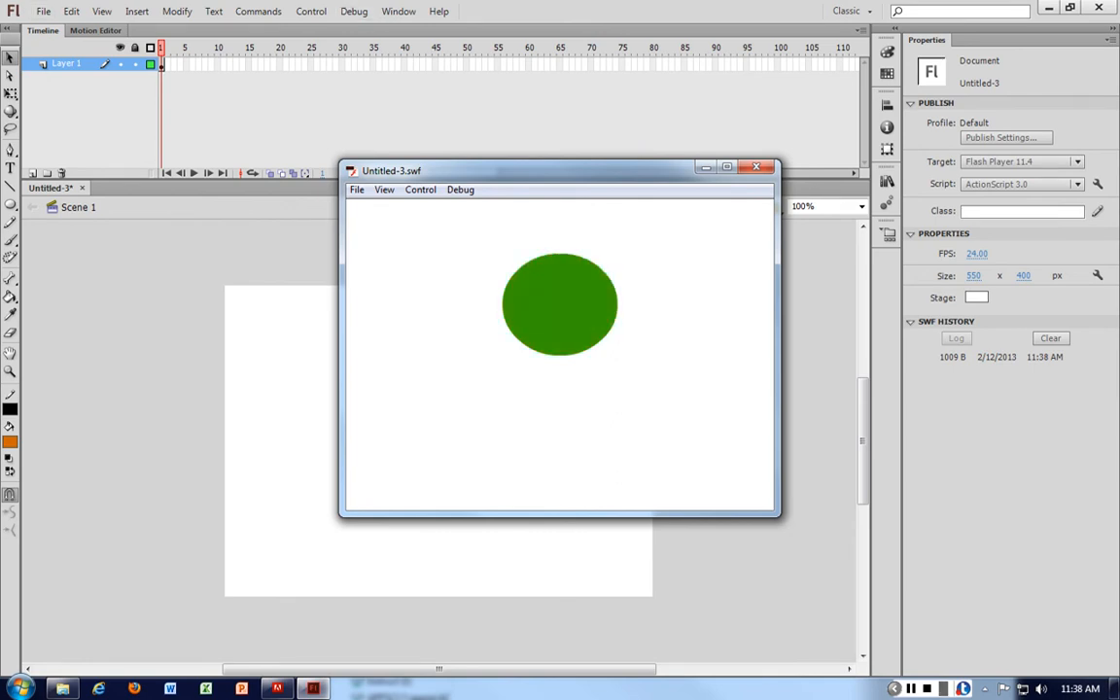
pyautogui.click(756, 167)
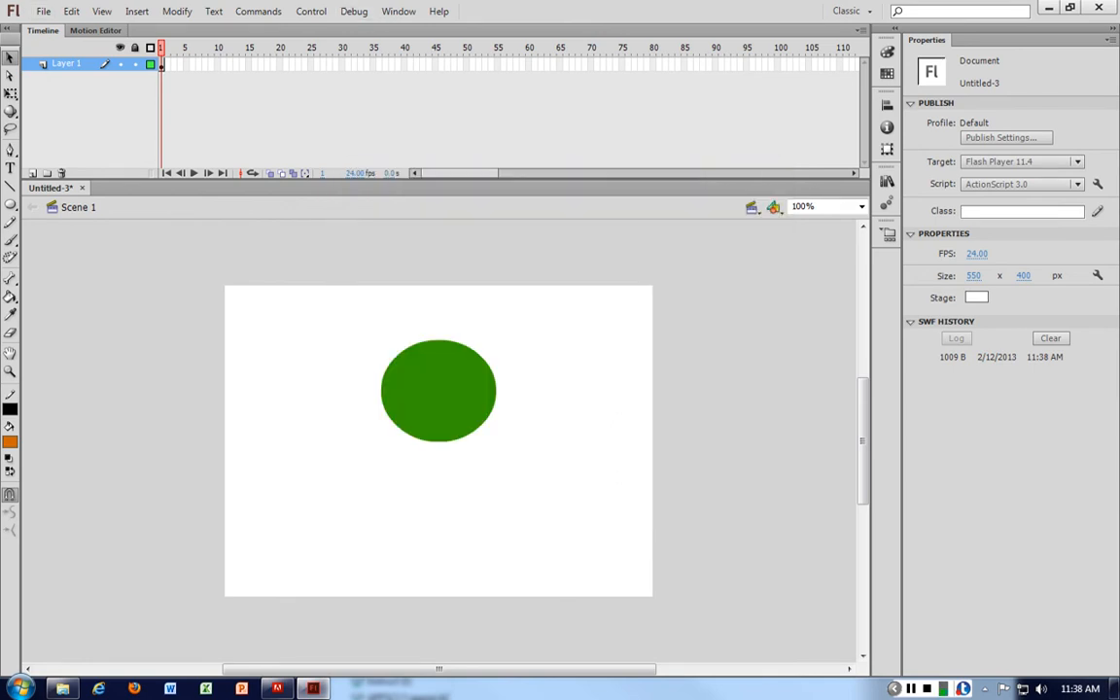
# - Reopen btn-movie from the btn symbol's Over state and play its shape tween
pyautogui.click(474, 409)
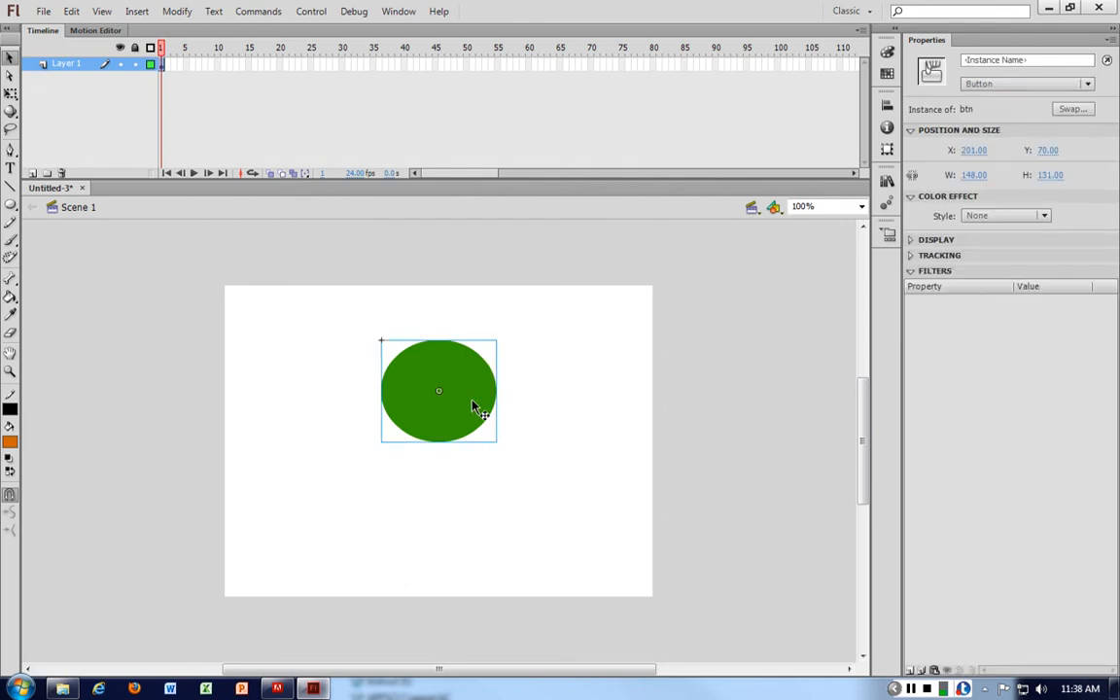
pyautogui.rightClick(476, 408)
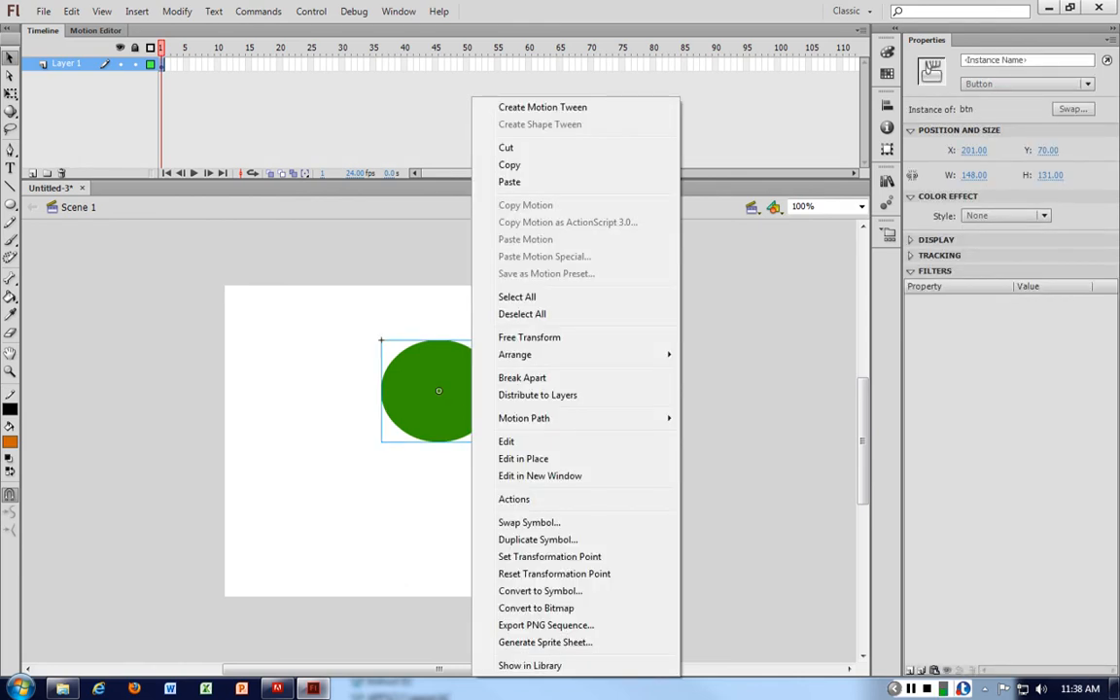
pyautogui.click(522, 314)
pyautogui.doubleClick(452, 360)
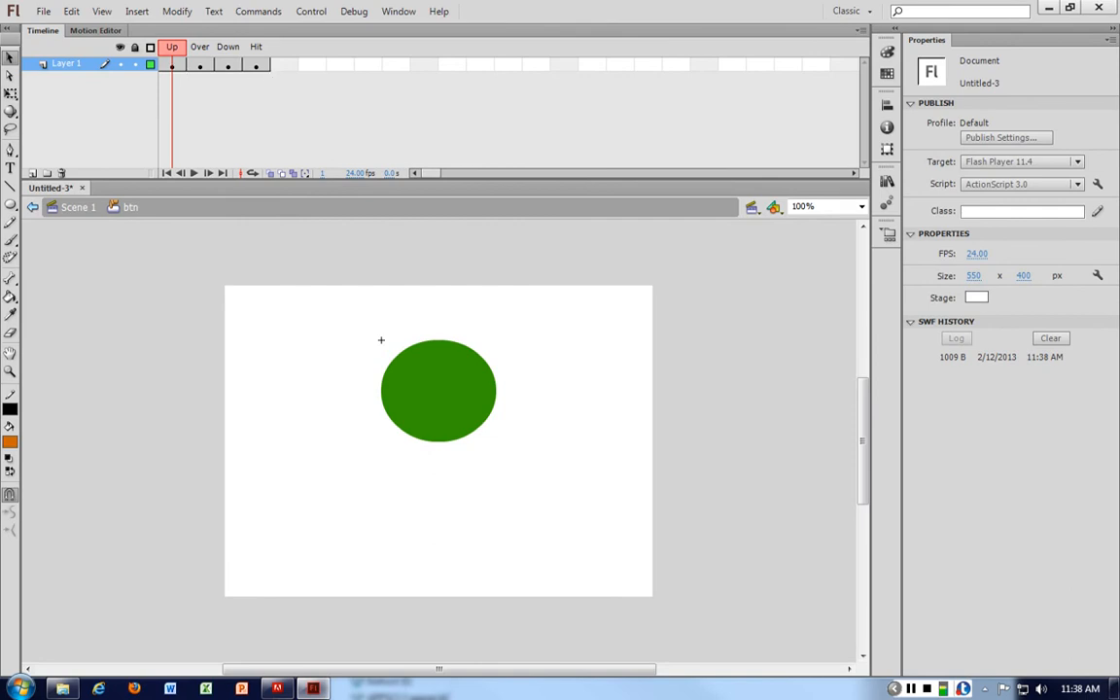
pyautogui.click(200, 64)
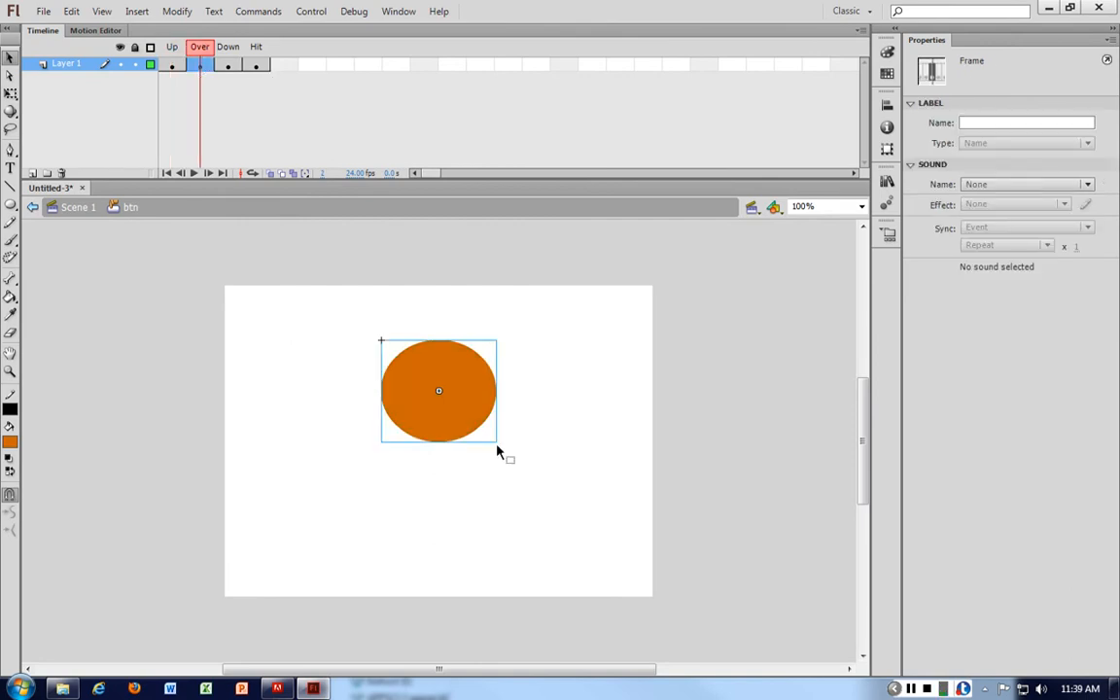
pyautogui.rightClick(457, 366)
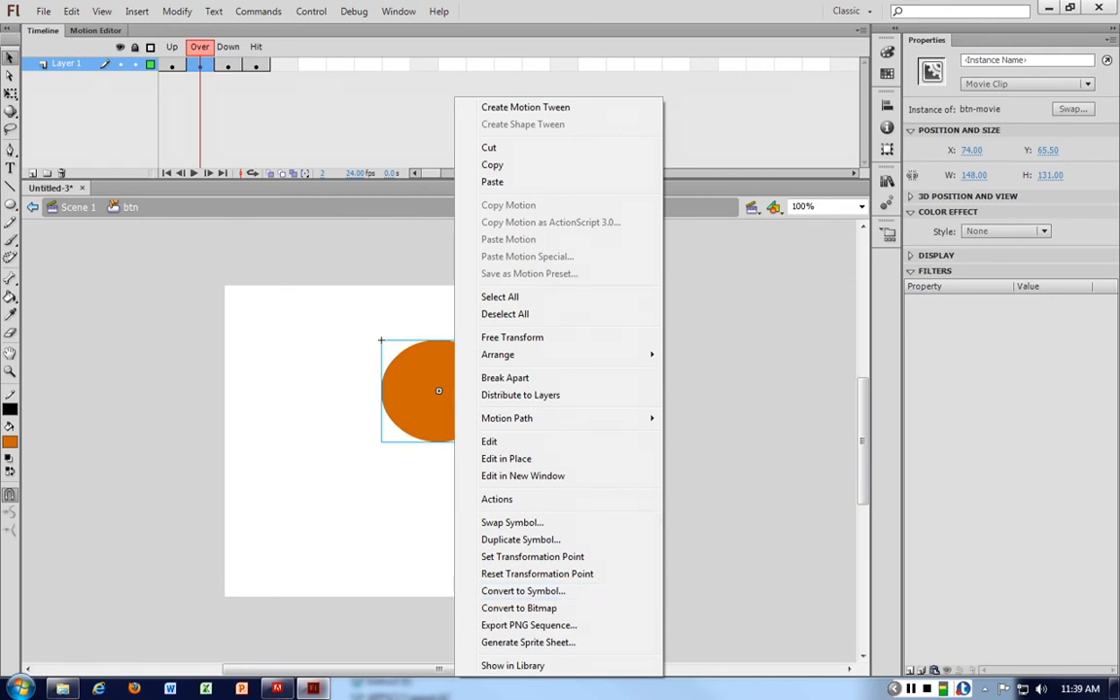
pyautogui.click(462, 445)
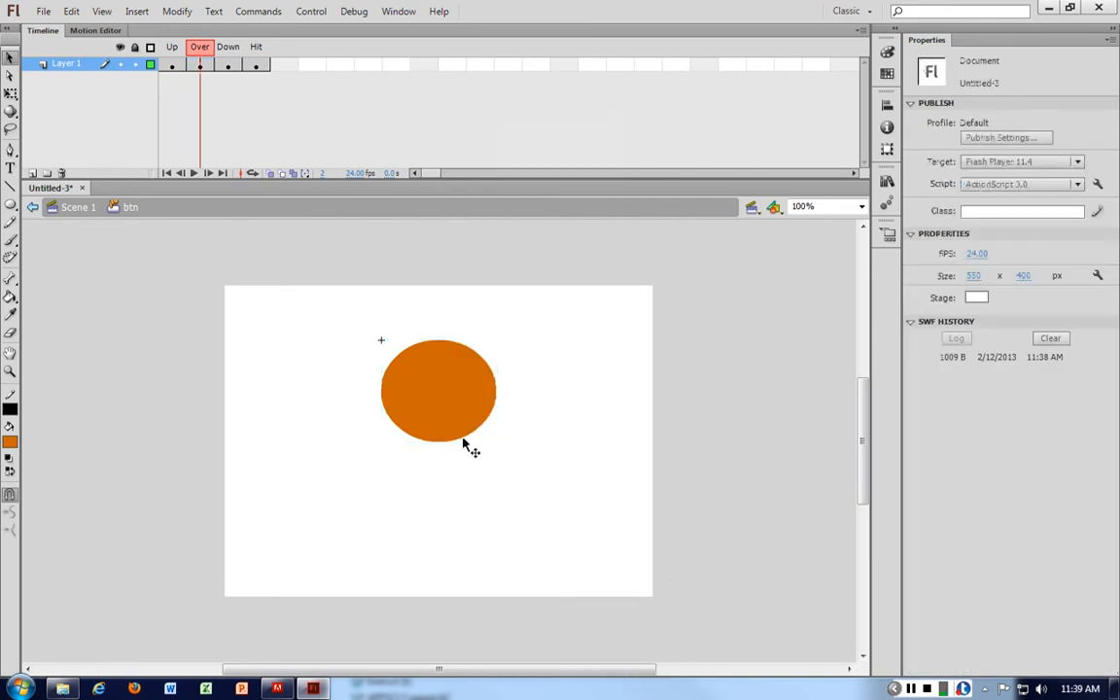
pyautogui.doubleClick(462, 383)
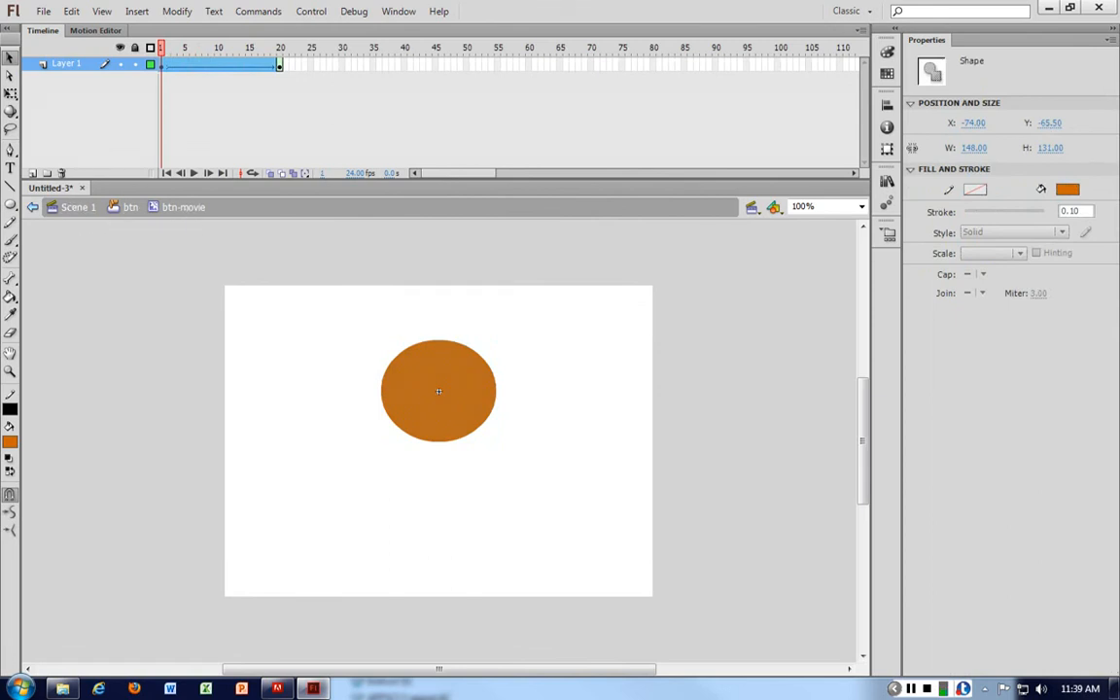
pyautogui.click(226, 64)
pyautogui.press('Return')
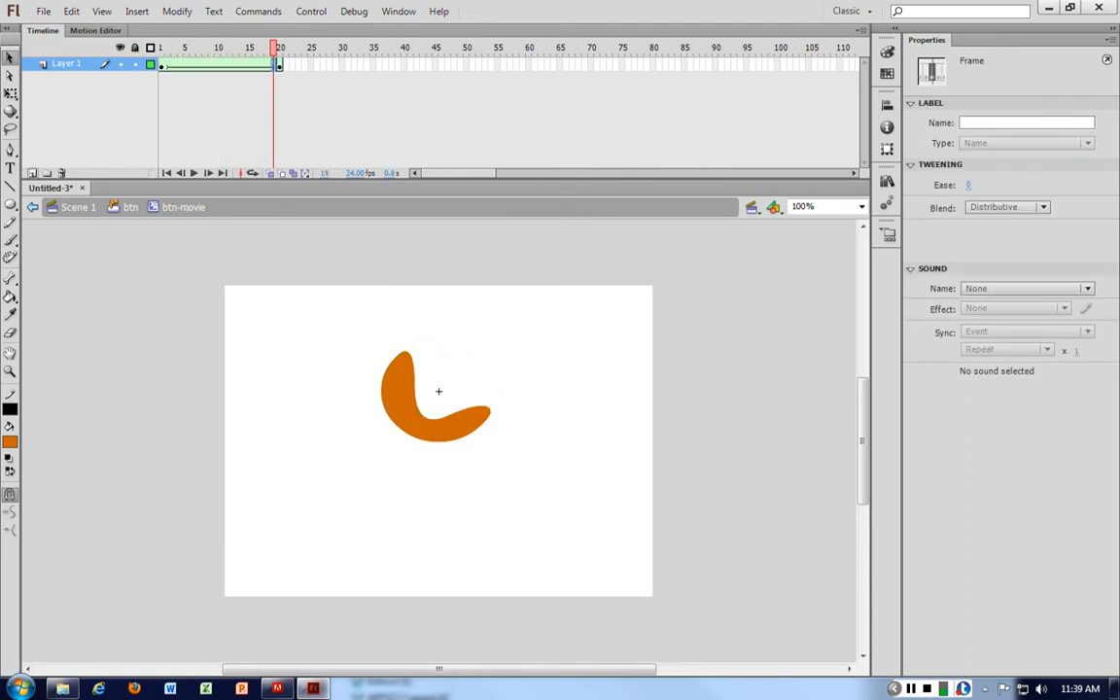
# - Add a new layer in btn-movie, naming the original layer circle and the new one square
pyautogui.click(32, 173)
pyautogui.doubleClick(68, 78)
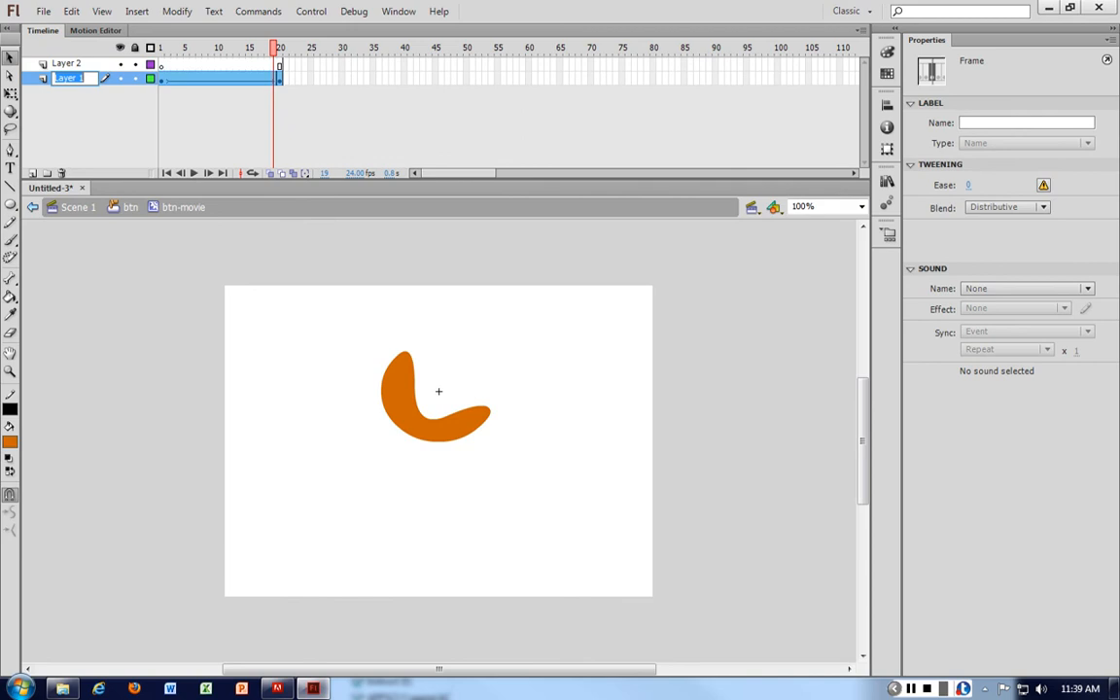
pyautogui.write('circle')
pyautogui.press('Return')
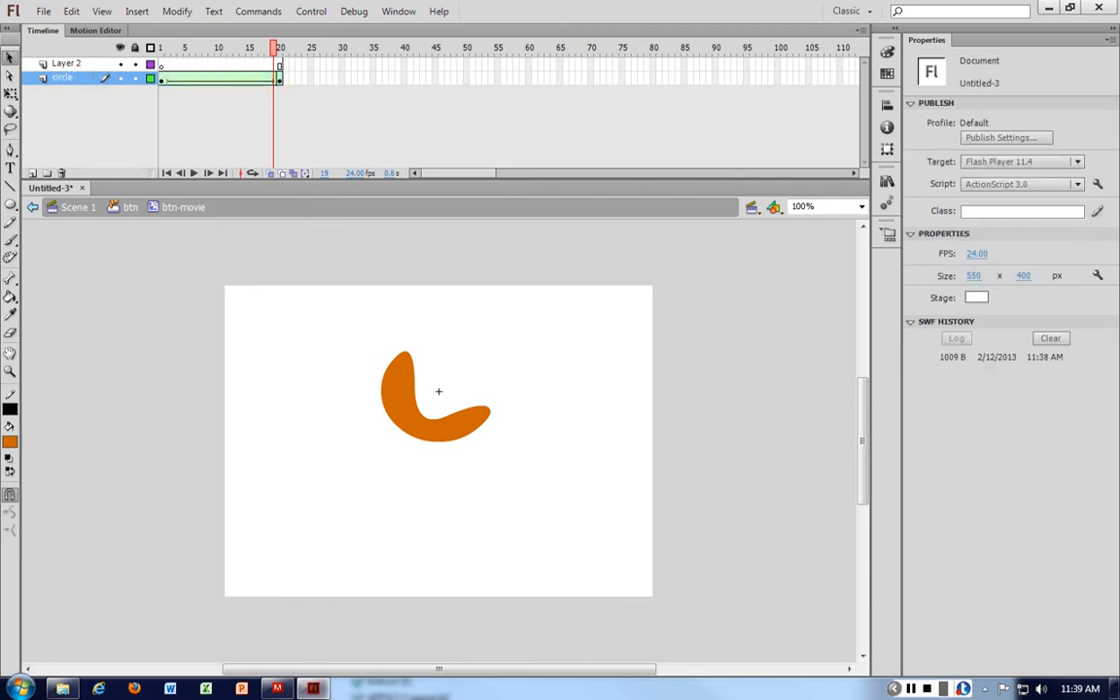
pyautogui.doubleClick(85, 64)
pyautogui.write('squar')
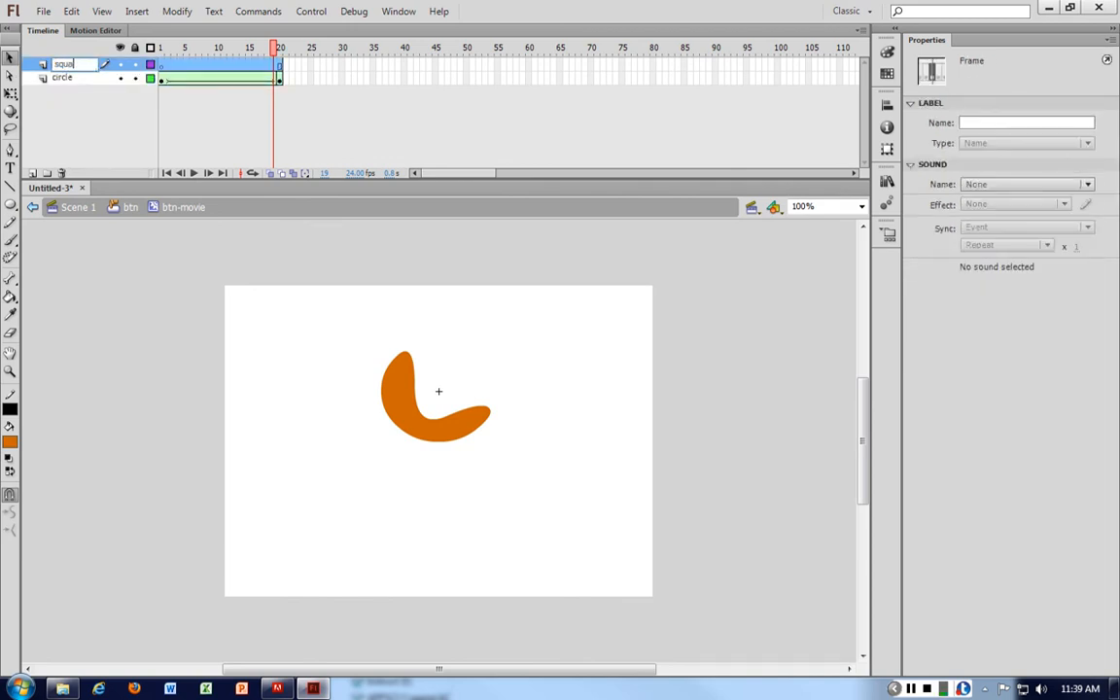
pyautogui.write('e')
pyautogui.press('Return')
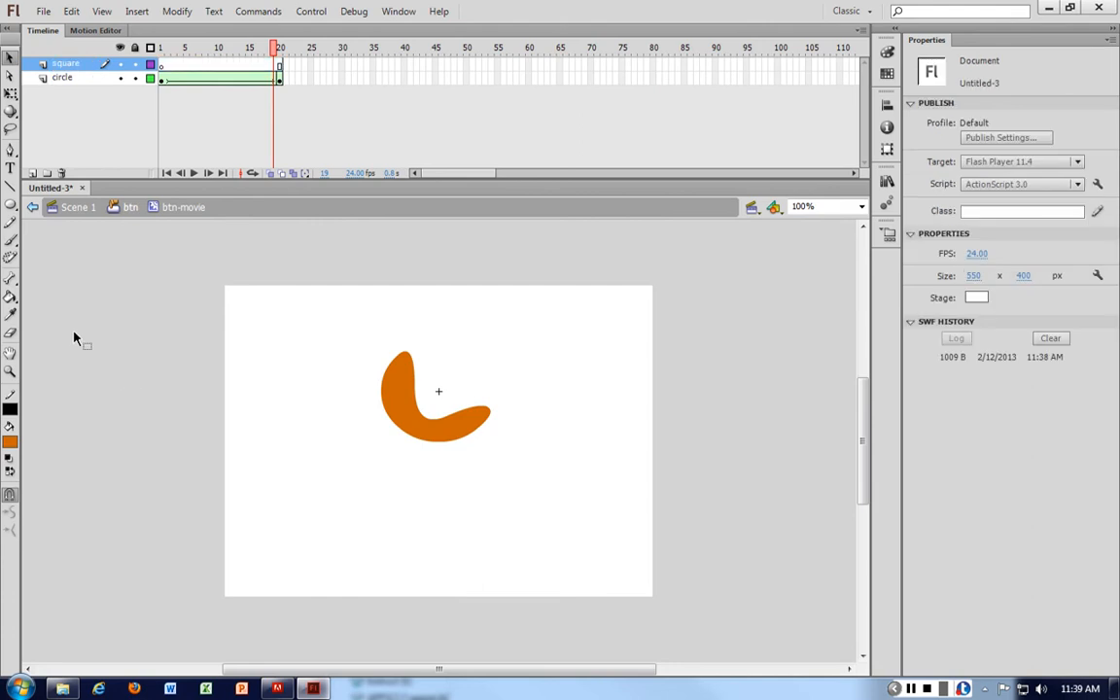
# - On the square layer, draw a rectangle about 81 by 76 px without an outline beside the crescent and fill it green
pyautogui.click(10, 204)
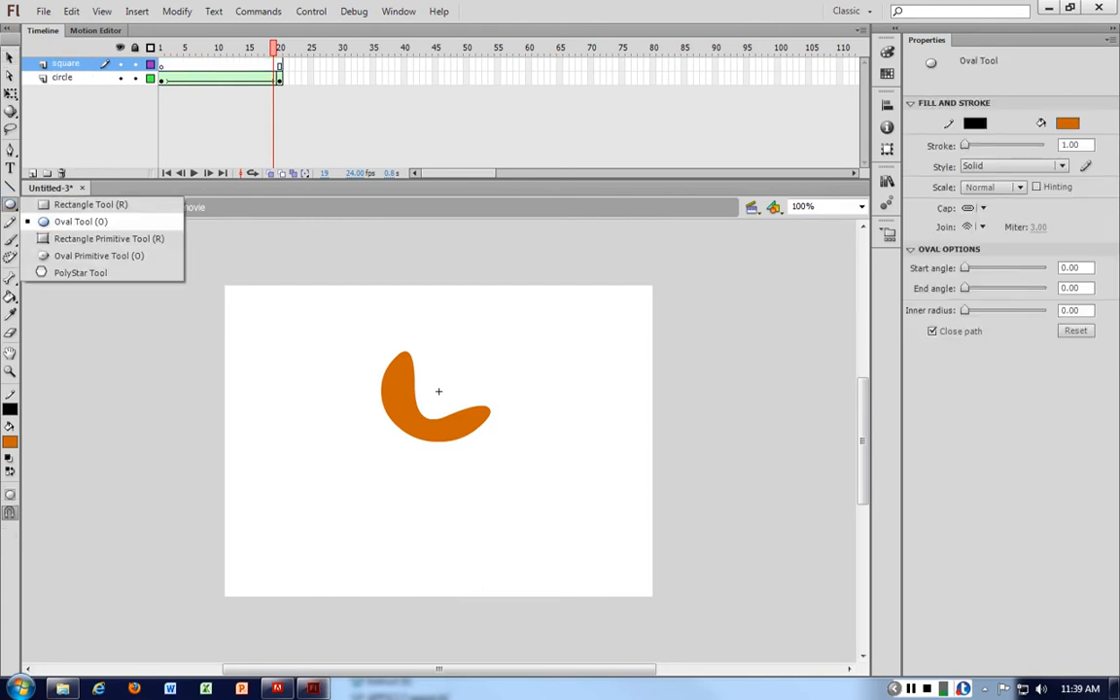
pyautogui.click(90, 204)
pyautogui.moveTo(439, 337); pyautogui.dragTo(574, 375)
pyautogui.press('v')
pyautogui.moveTo(450, 316); pyautogui.dragTo(520, 407)
pyautogui.press('Delete')
pyautogui.moveTo(590, 368); pyautogui.dragTo(480, 357)
pyautogui.click(535, 311)
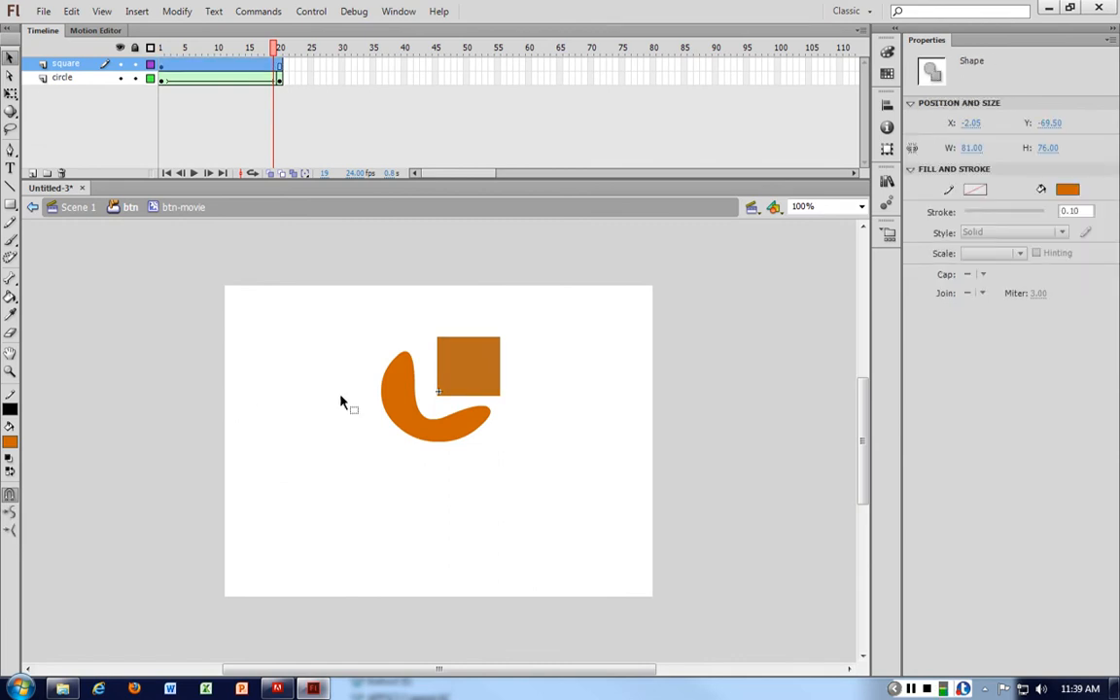
pyautogui.click(10, 442)
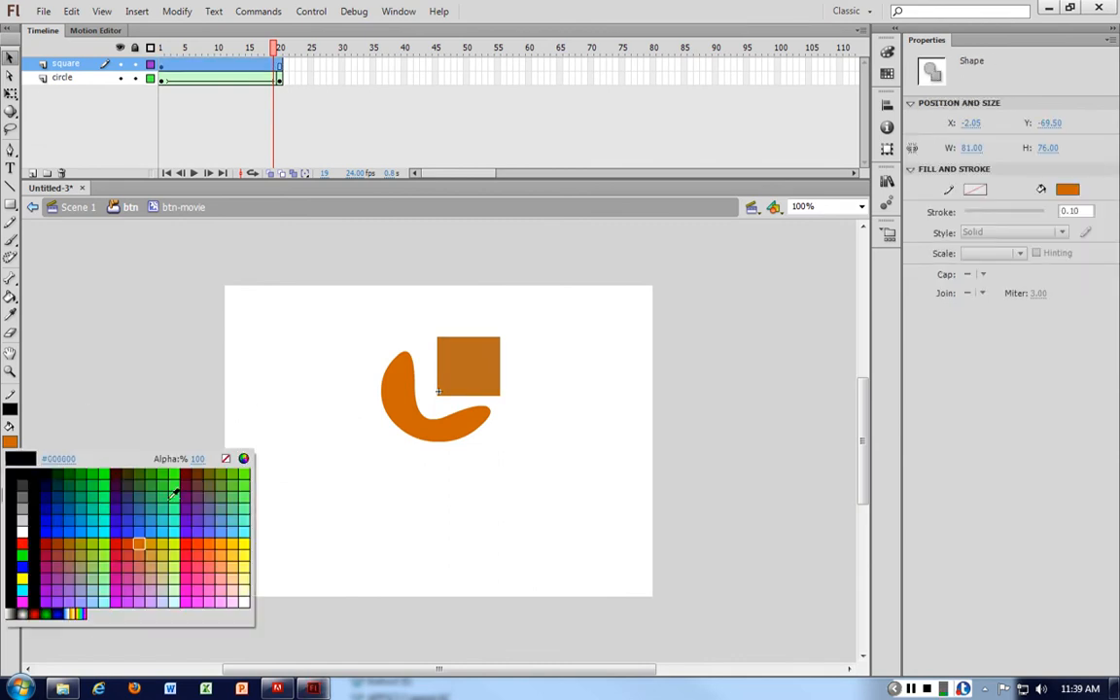
pyautogui.click(140, 540)
# - Create a classic tween on the square layer with a keyframe at frame 20, moving the square to the crescent's left side there
pyautogui.click(283, 72)
pyautogui.rightClick(283, 72)
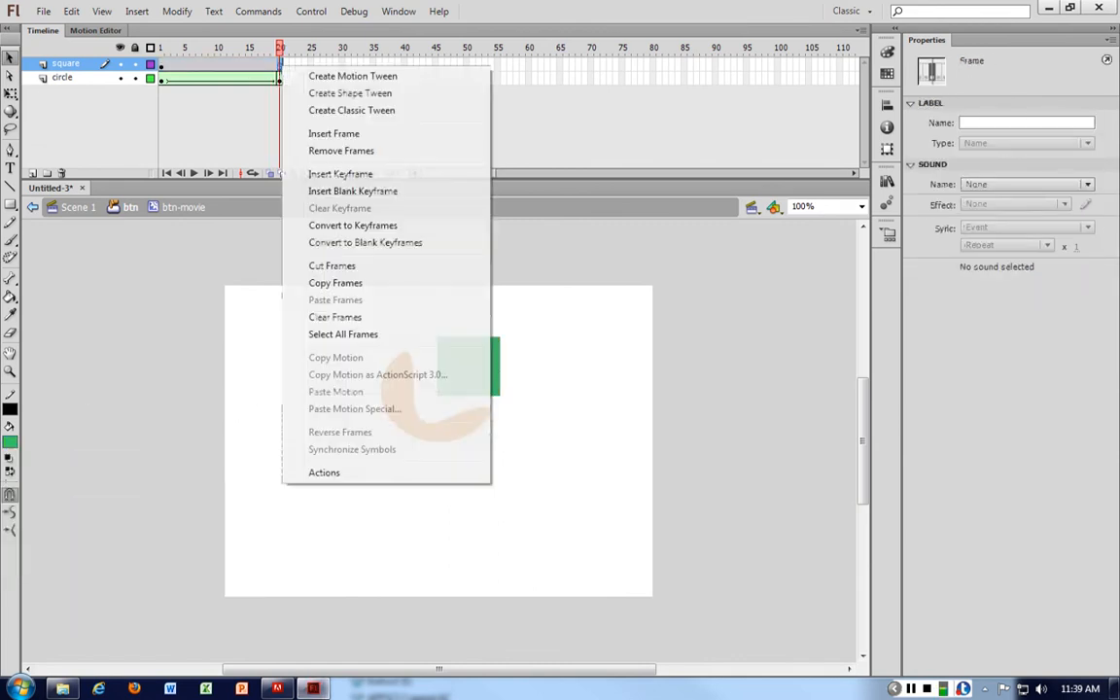
pyautogui.click(350, 92)
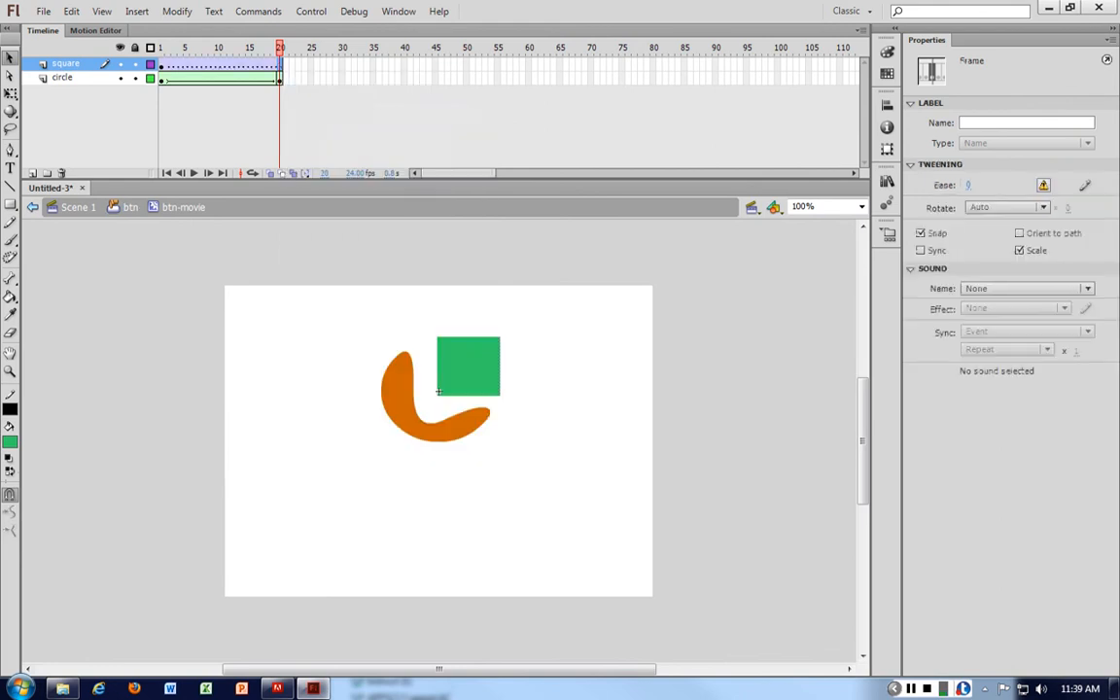
pyautogui.rightClick(278, 72)
pyautogui.click(335, 174)
pyautogui.moveTo(467, 367); pyautogui.dragTo(294, 366)
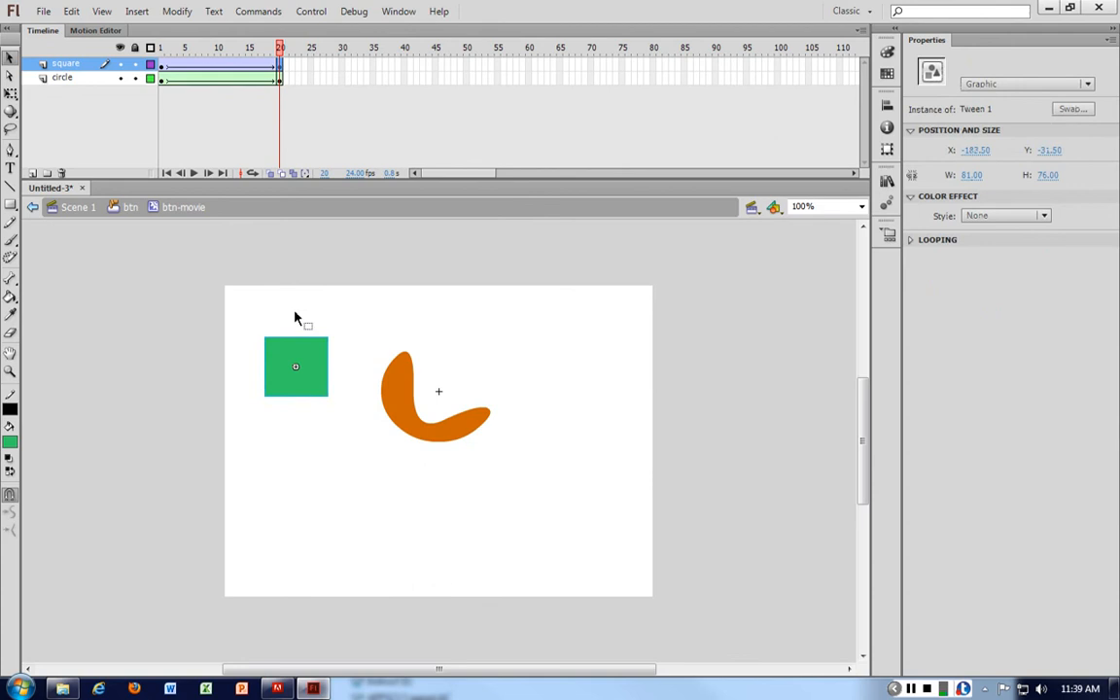
pyautogui.click(282, 296)
# - Return to Scene 1 and preview the button's Over state with both the morphing circle and the moving square
pyautogui.click(60, 208)
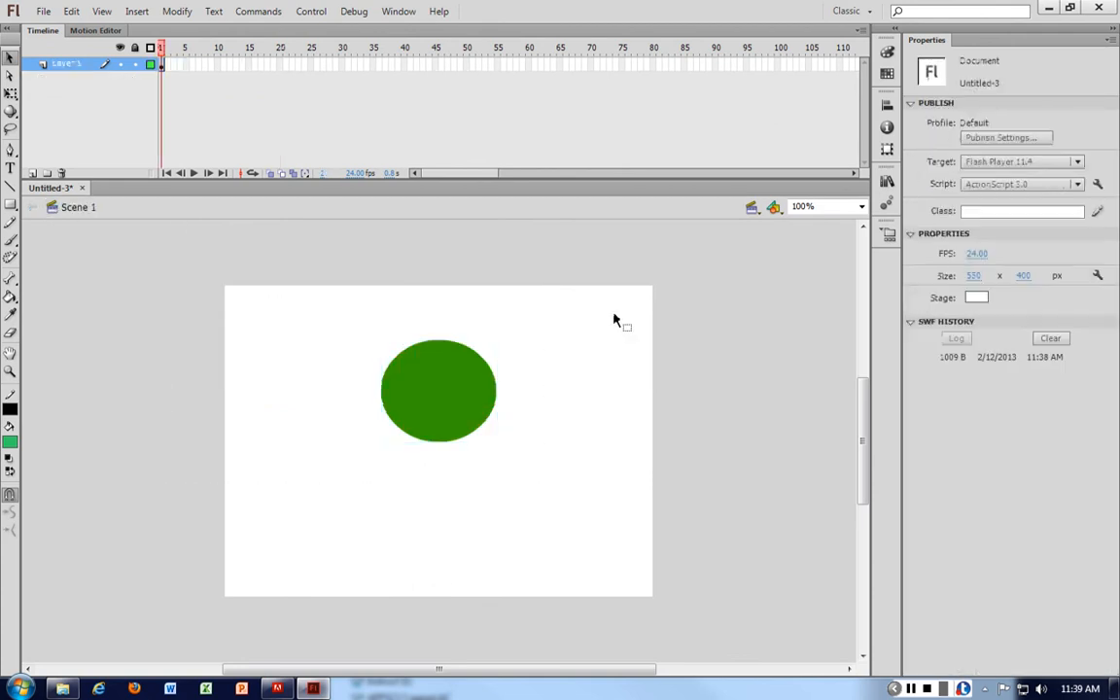
pyautogui.hotkey('ctrl', 'Return')
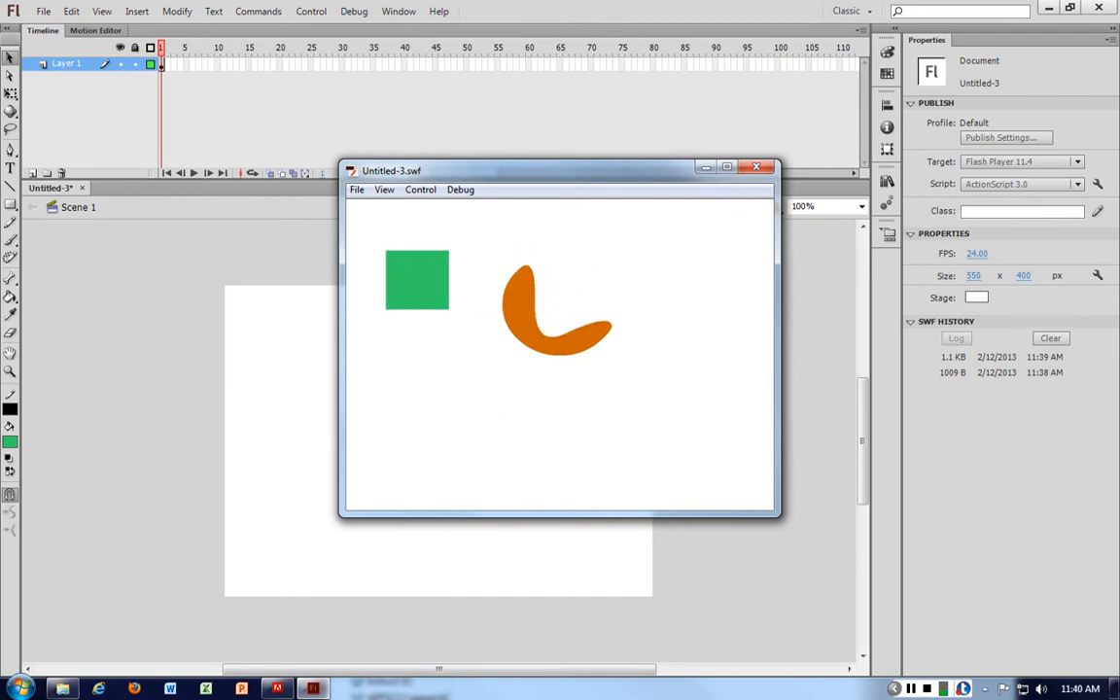
pyautogui.click(756, 167)
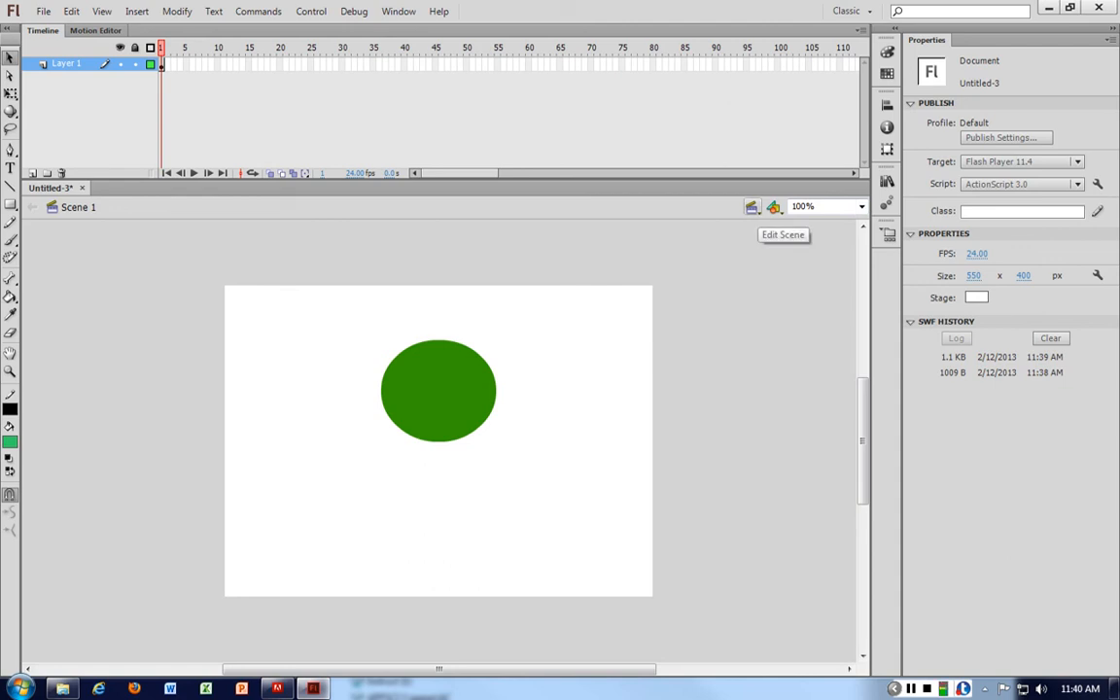
# - Check the list of existing scenes and insert a new scene into the document
pyautogui.click(751, 207)
pyautogui.click(751, 207)
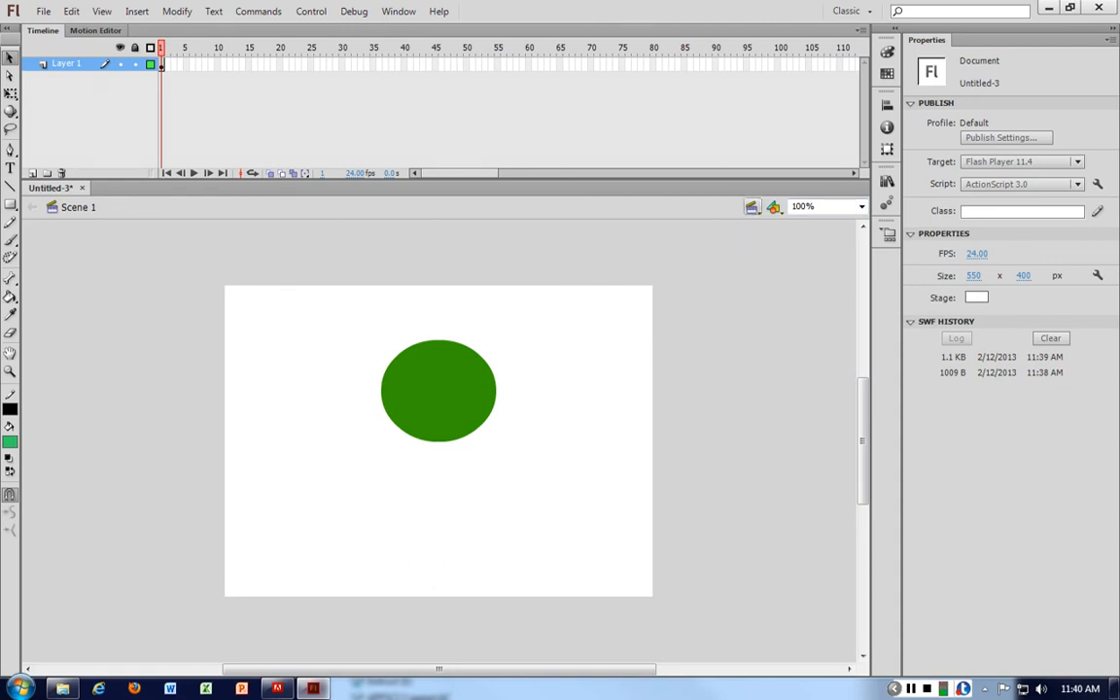
pyautogui.click(752, 207)
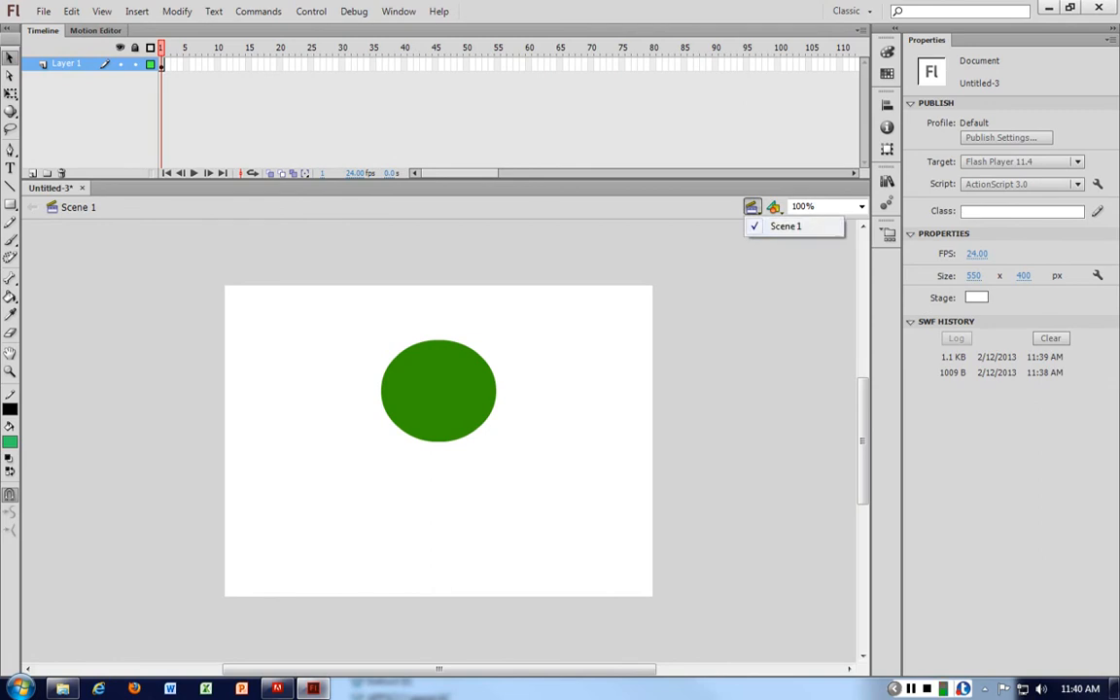
pyautogui.click(588, 260)
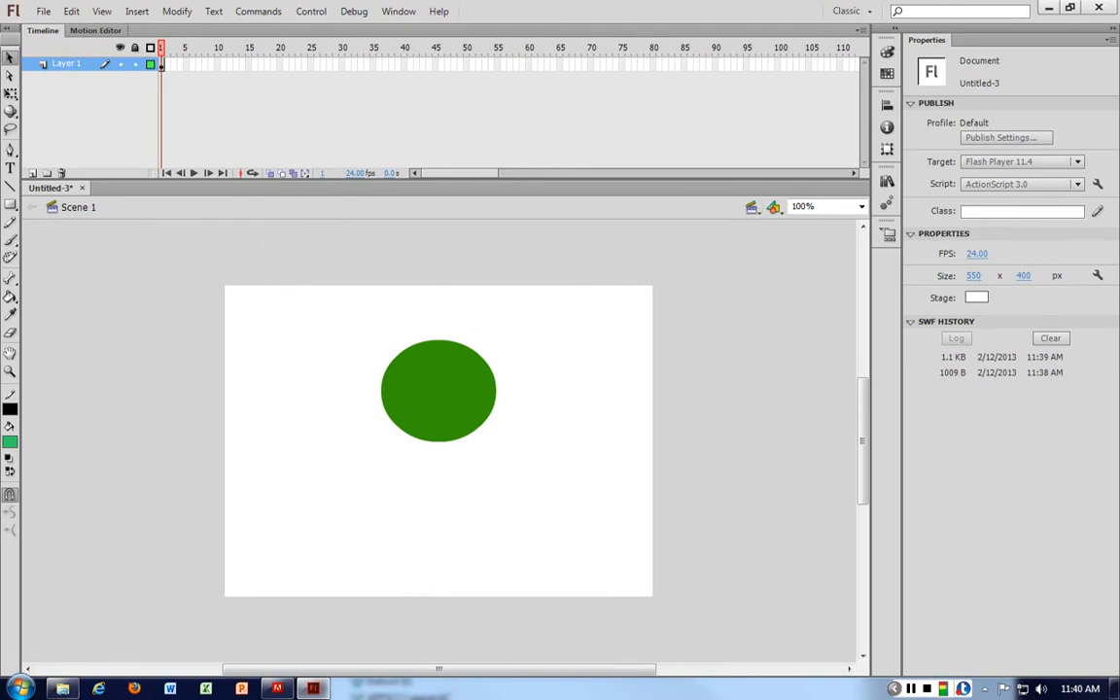
pyautogui.hotkey('alt', 'i')
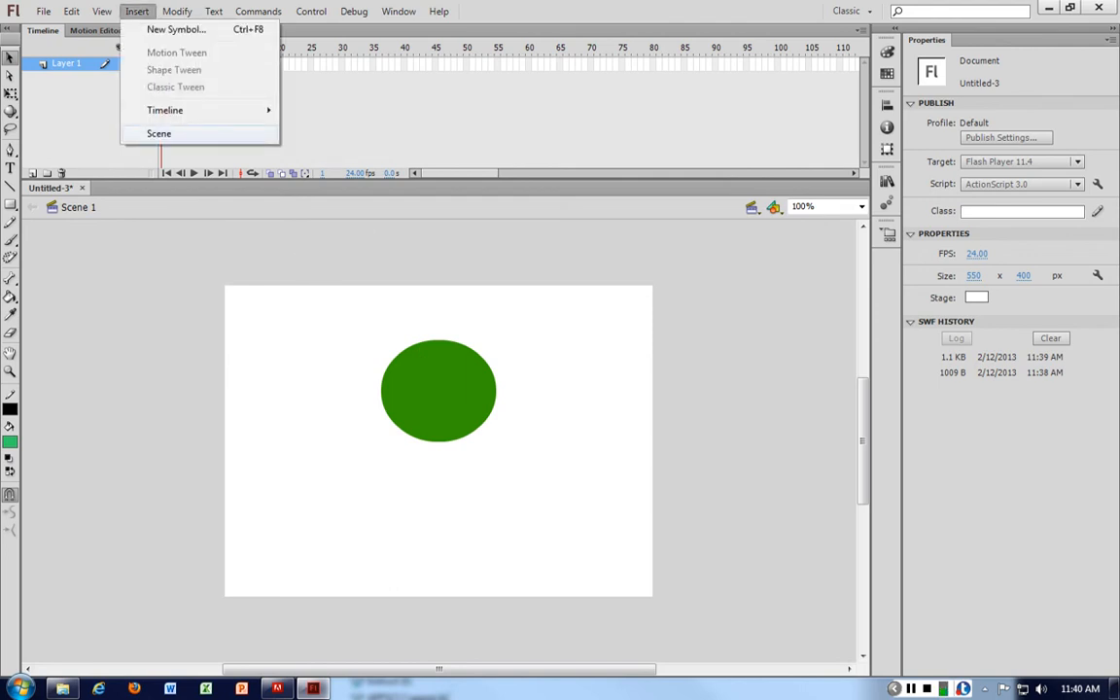
pyautogui.press('Return')
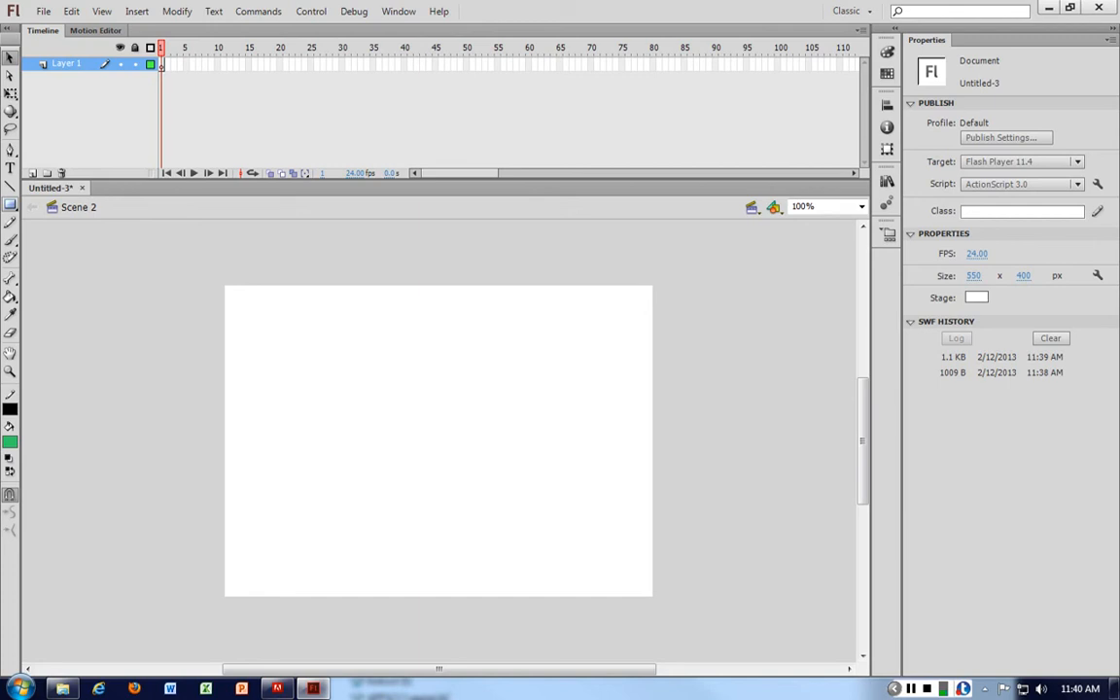
# - Draw a circle about 228 px across in the middle of the Scene 2 stage and delete its outline
pyautogui.click(9, 204)
pyautogui.click(81, 221)
pyautogui.moveTo(346, 347); pyautogui.dragTo(526, 526)
pyautogui.press('v')
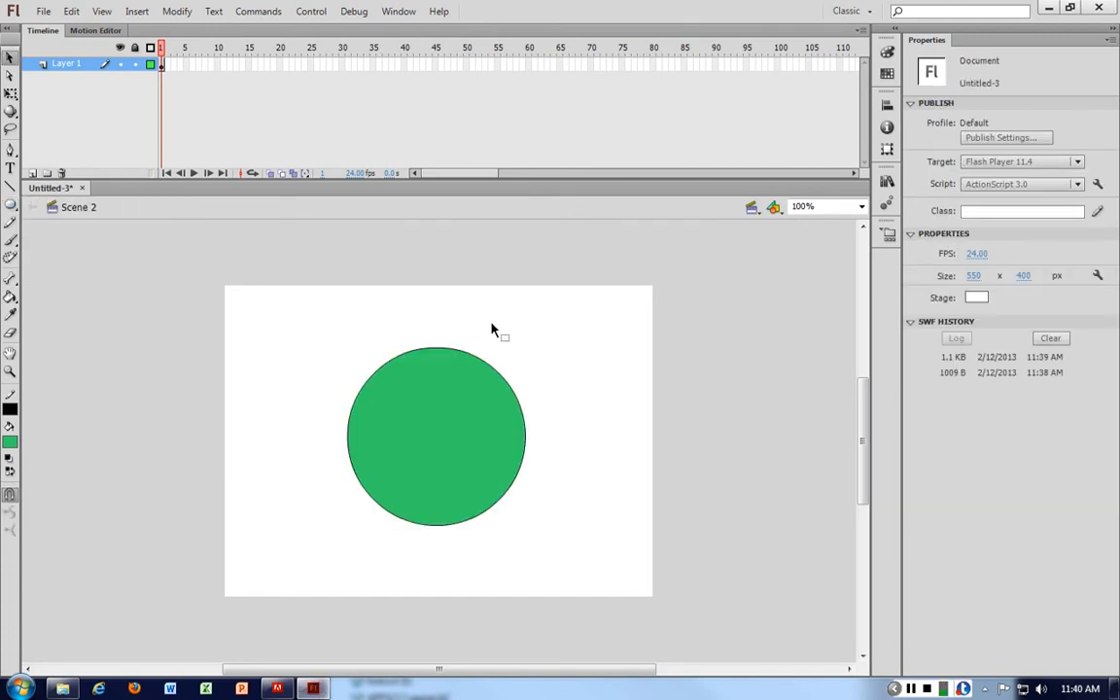
pyautogui.click(465, 355)
pyautogui.press('Delete')
# - Move the circle to the stage's lower-left area, about X 28, Y 137, and fill it orange
pyautogui.moveTo(434, 437); pyautogui.dragTo(340, 476)
pyautogui.click(10, 442)
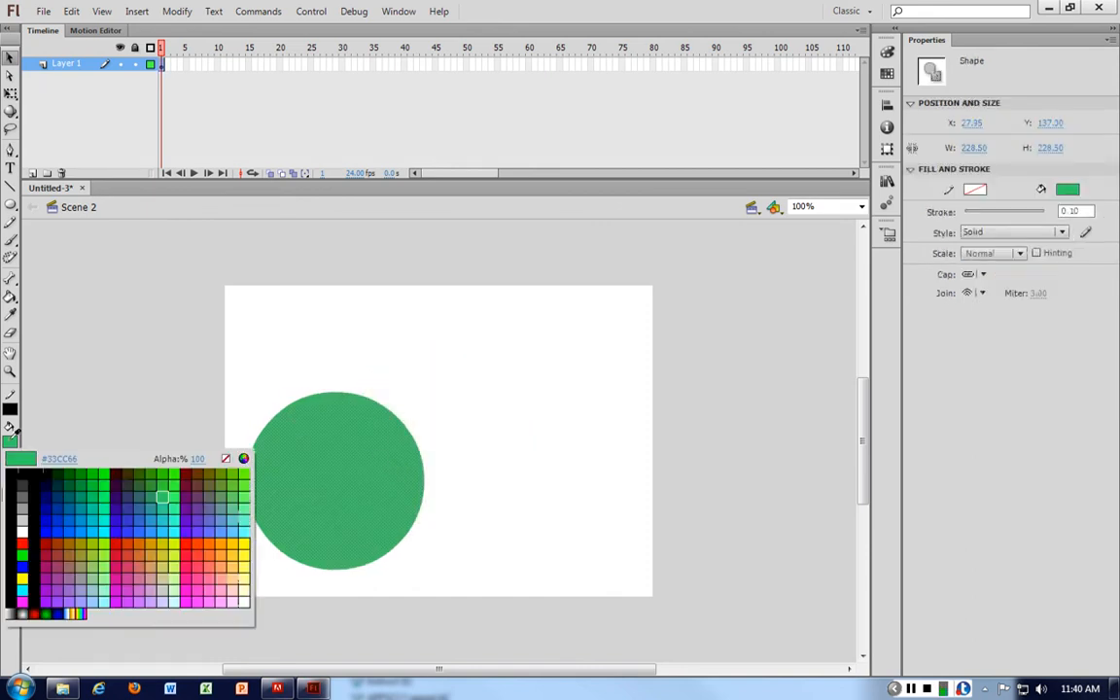
pyautogui.click(233, 543)
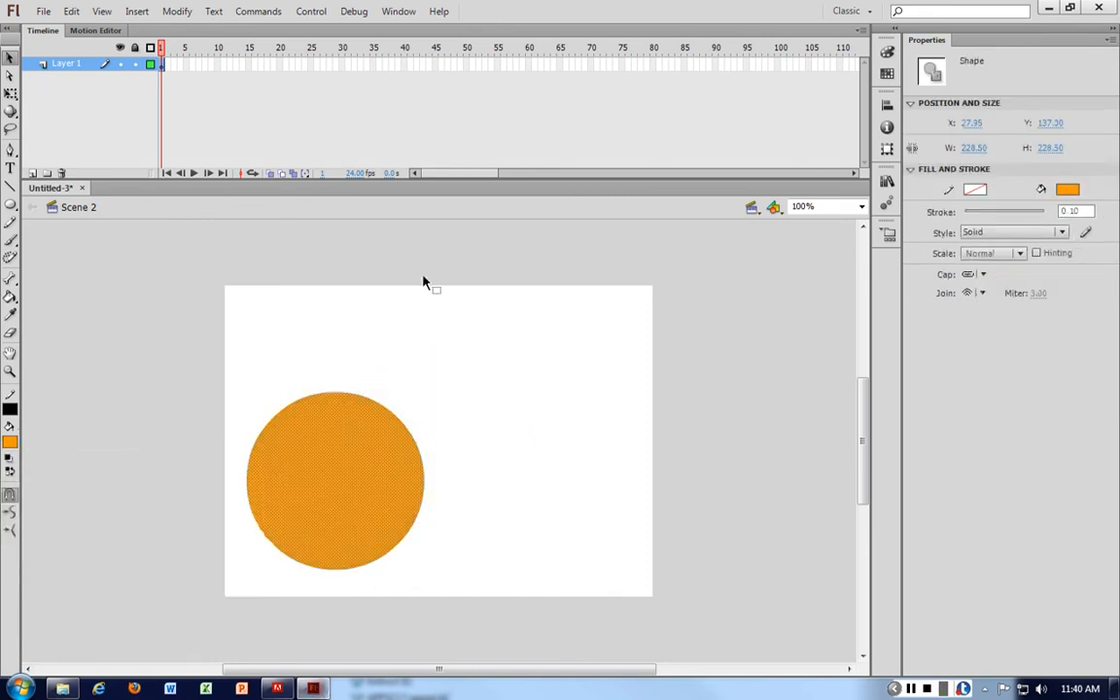
# - Create a motion tween ending at frame 40, converting the circle to a symbol and moving it beyond the stage's right edge there
pyautogui.click(159, 63)
pyautogui.click(161, 64)
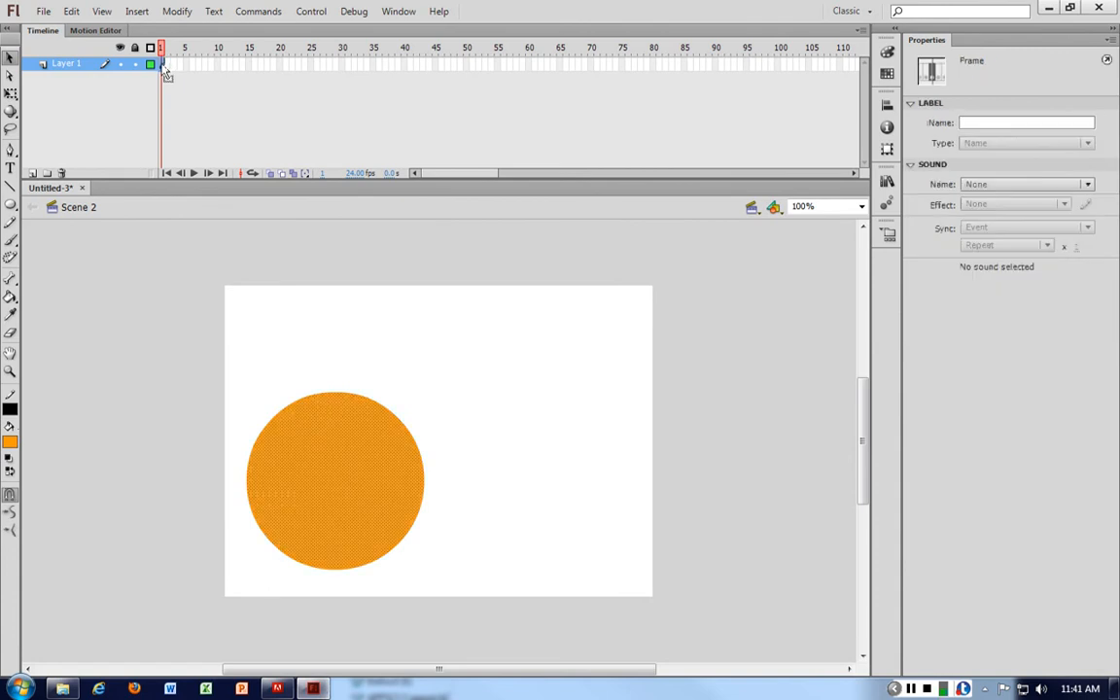
pyautogui.moveTo(163, 66)
pyautogui.mouseDown()
pyautogui.moveTo(412, 72)
pyautogui.moveTo(142, 72)
pyautogui.mouseUp()
pyautogui.rightClick(405, 68)
pyautogui.click(447, 75)
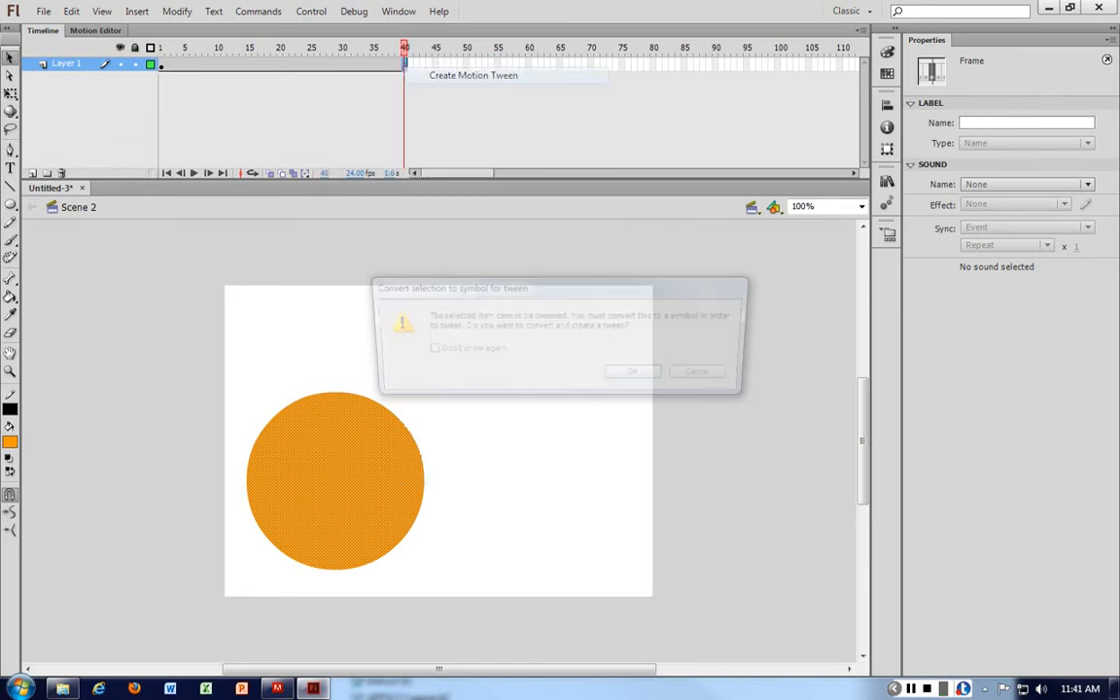
pyautogui.click(639, 377)
pyautogui.moveTo(369, 433); pyautogui.dragTo(776, 349)
pyautogui.click(529, 464)
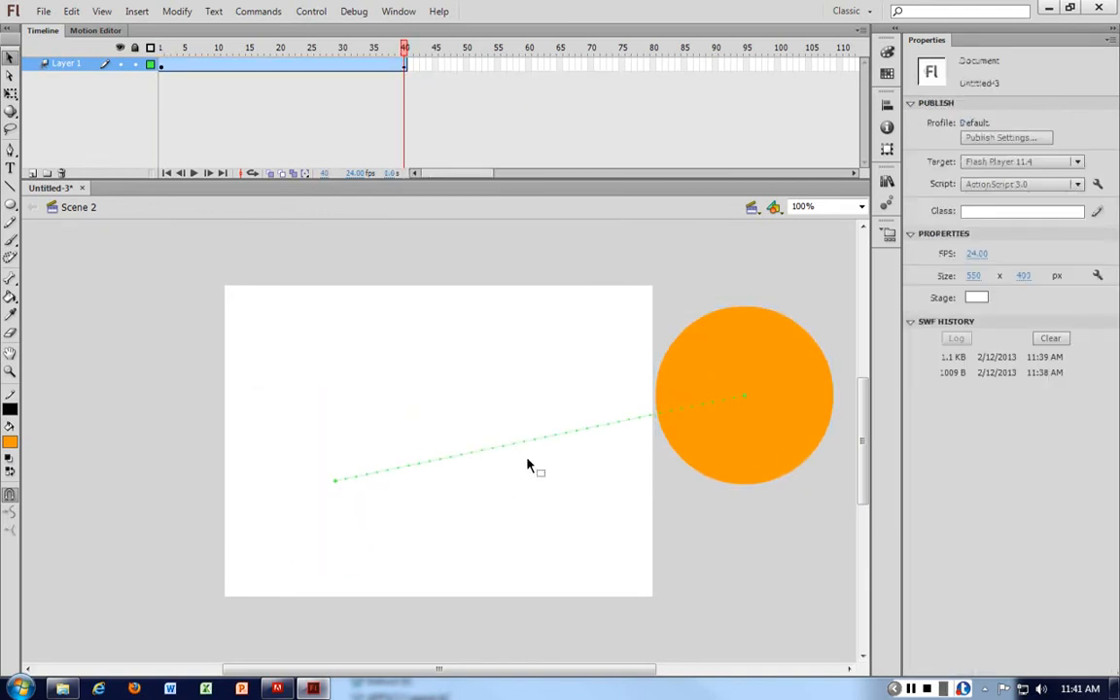
# - Bend the orange circle's motion path into an upward arc and test the movie
pyautogui.moveTo(516, 447); pyautogui.dragTo(487, 337)
pyautogui.moveTo(525, 446); pyautogui.dragTo(468, 354)
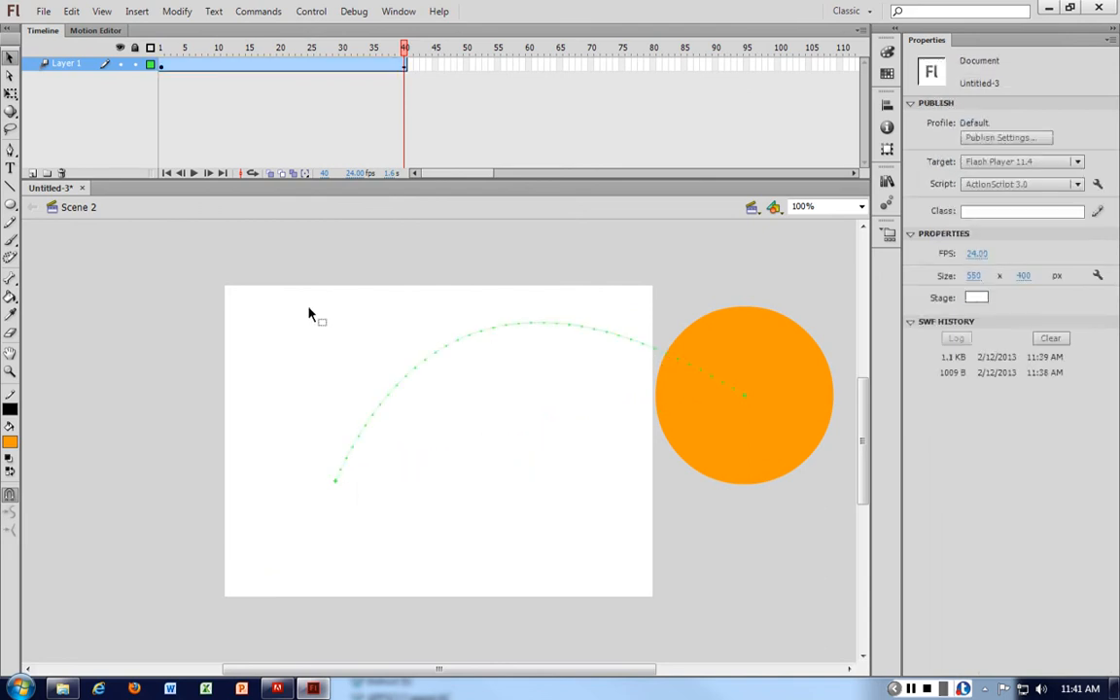
pyautogui.press('Return')
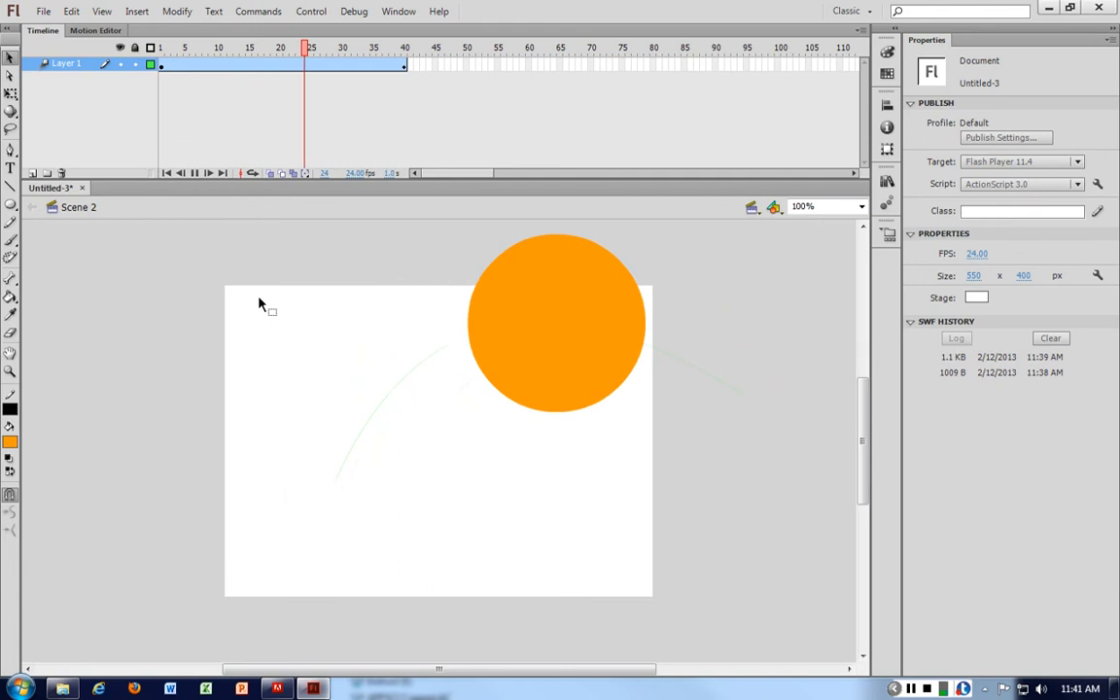
pyautogui.hotkey('ctrl', 'Return')
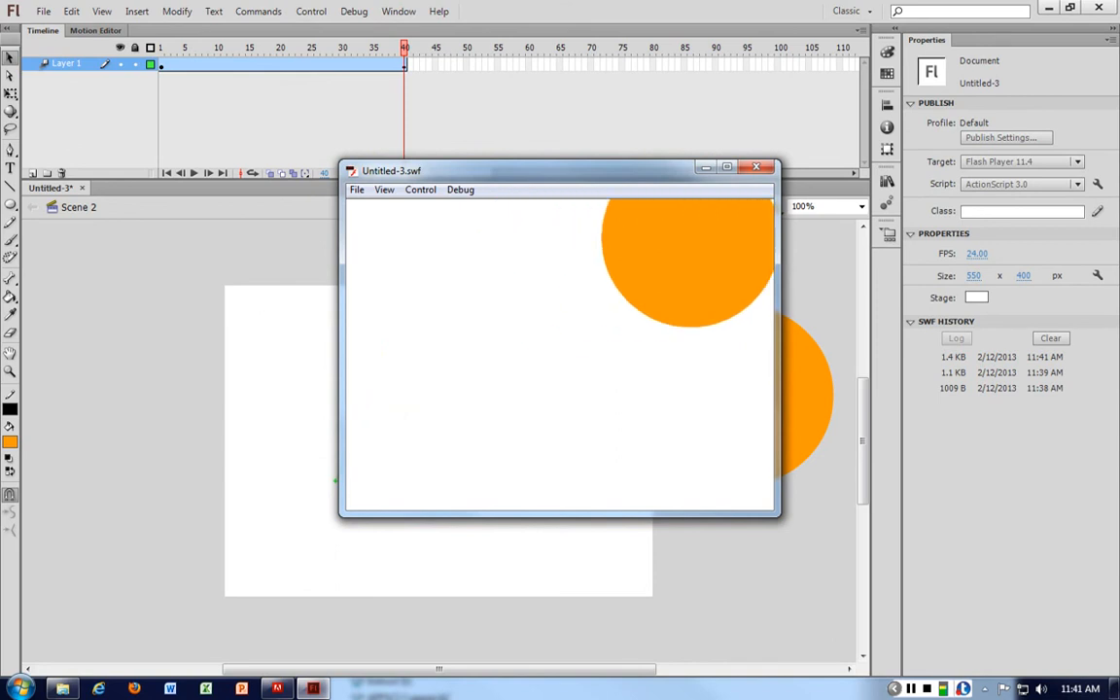
pyautogui.click(756, 167)
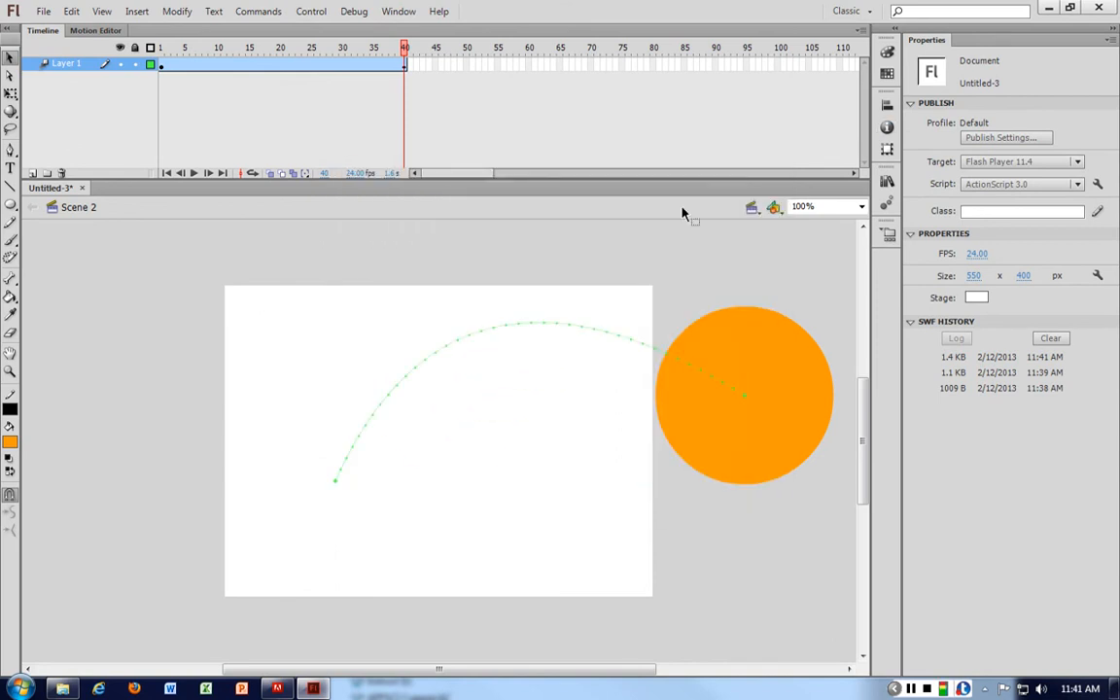
# - Switch to Scene 1 and delete everything on its stage
pyautogui.click(751, 207)
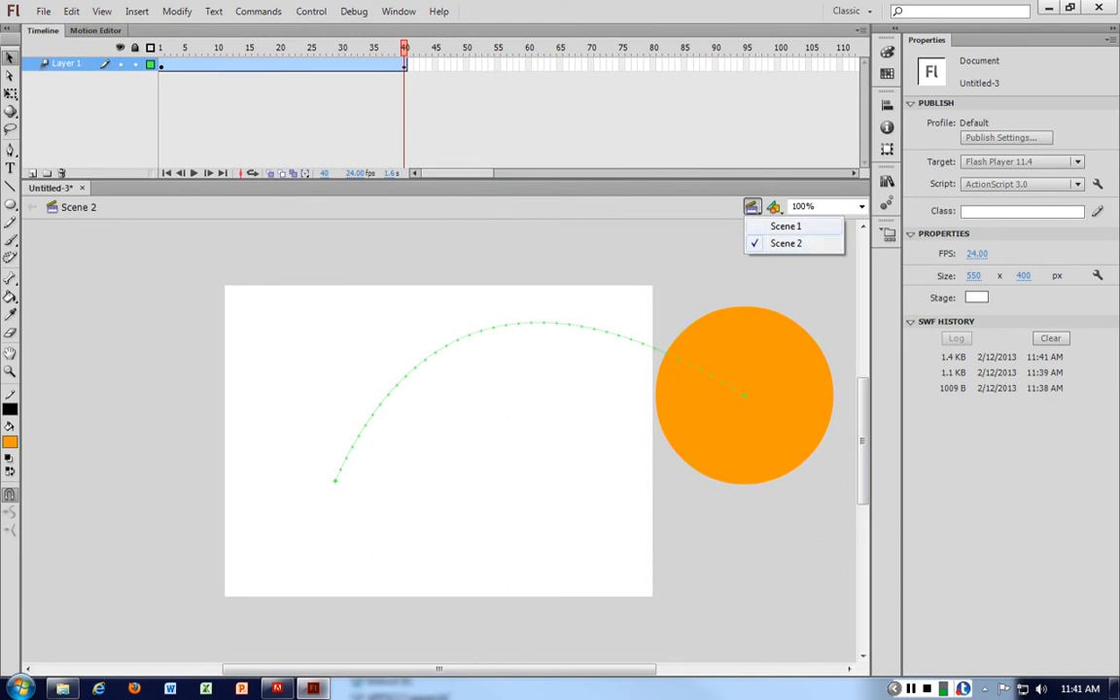
pyautogui.click(786, 226)
pyautogui.moveTo(284, 307); pyautogui.dragTo(628, 560)
pyautogui.press('Delete')
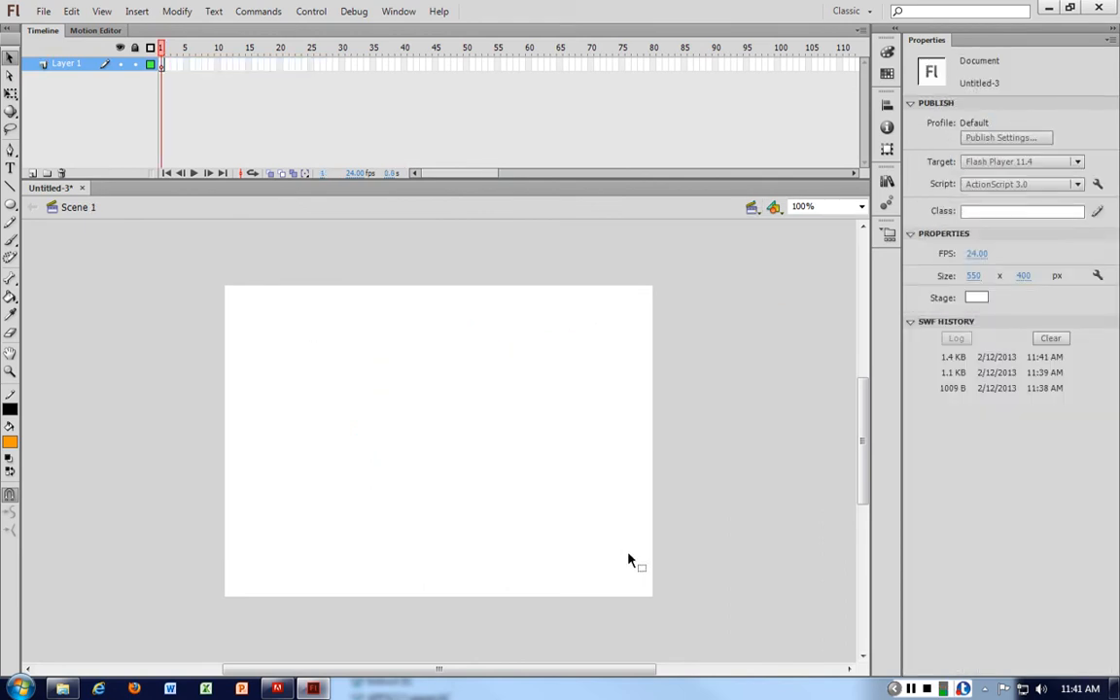
# - Draw an oval about 326 by 107 px without an outline in the stage's lower part and fill it black
pyautogui.click(10, 201)
pyautogui.click(10, 201)
pyautogui.click(75, 220)
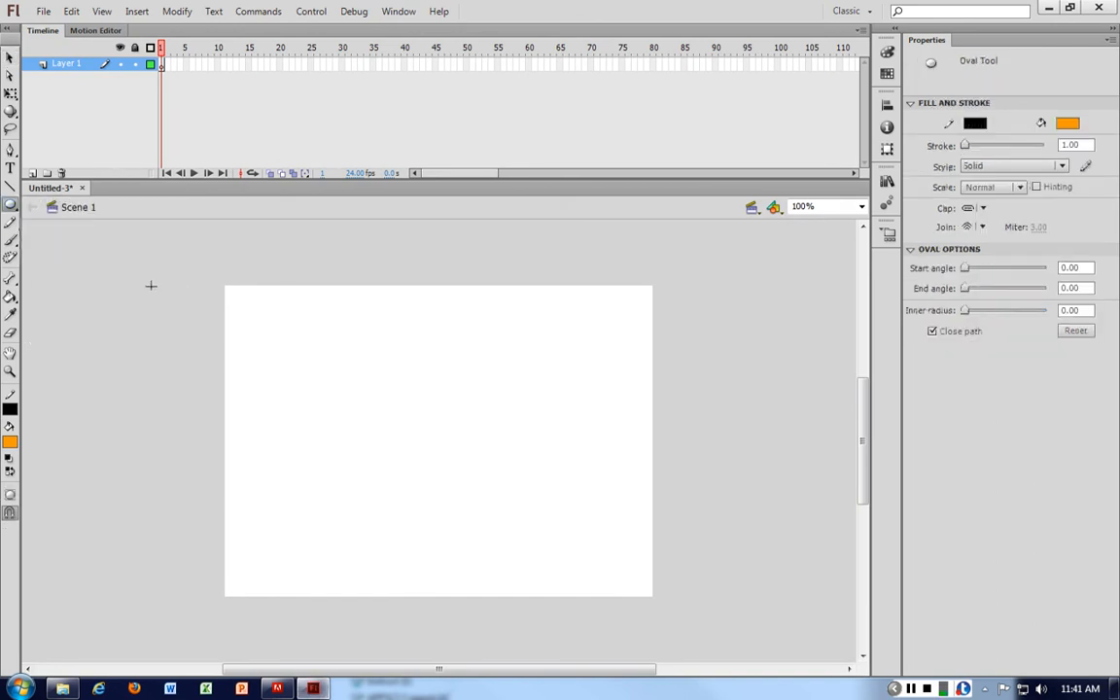
pyautogui.moveTo(310, 476)
pyautogui.mouseDown()
pyautogui.moveTo(595, 557)
pyautogui.moveTo(563, 559)
pyautogui.mouseUp()
pyautogui.press('v')
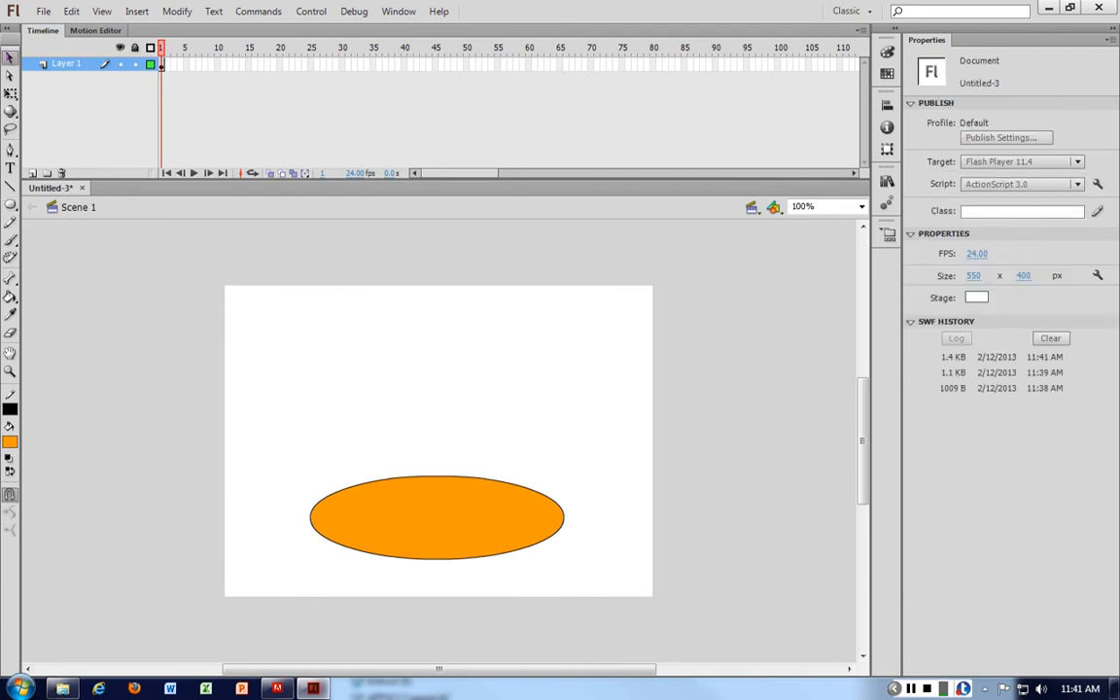
pyautogui.click(437, 480)
pyautogui.press('Delete')
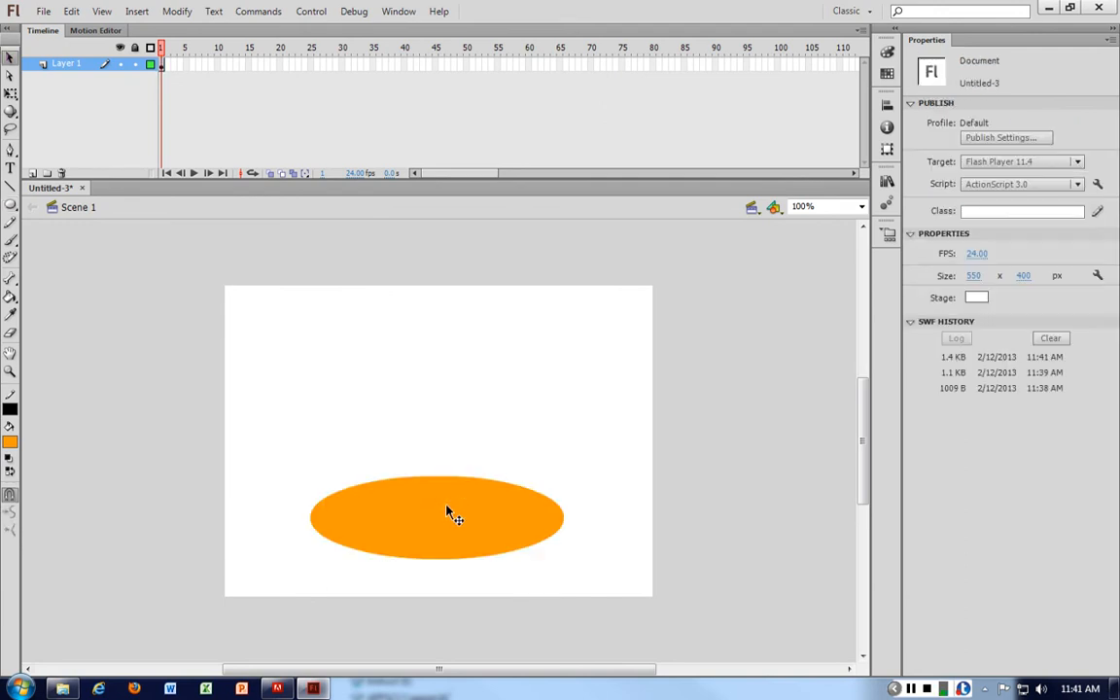
pyautogui.click(452, 515)
pyautogui.click(10, 441)
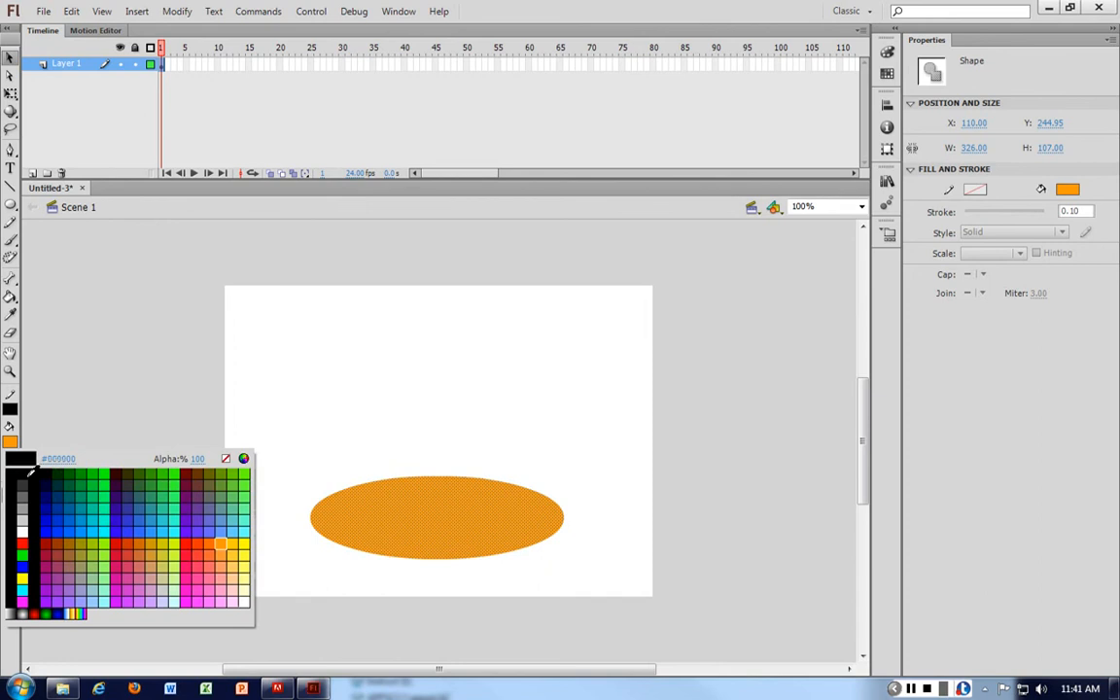
pyautogui.click(38, 473)
# - Extend the black oval's layer to frame 65 and add a new layer above it
pyautogui.moveTo(163, 67)
pyautogui.mouseDown()
pyautogui.moveTo(560, 66)
pyautogui.moveTo(164, 68)
pyautogui.mouseUp()
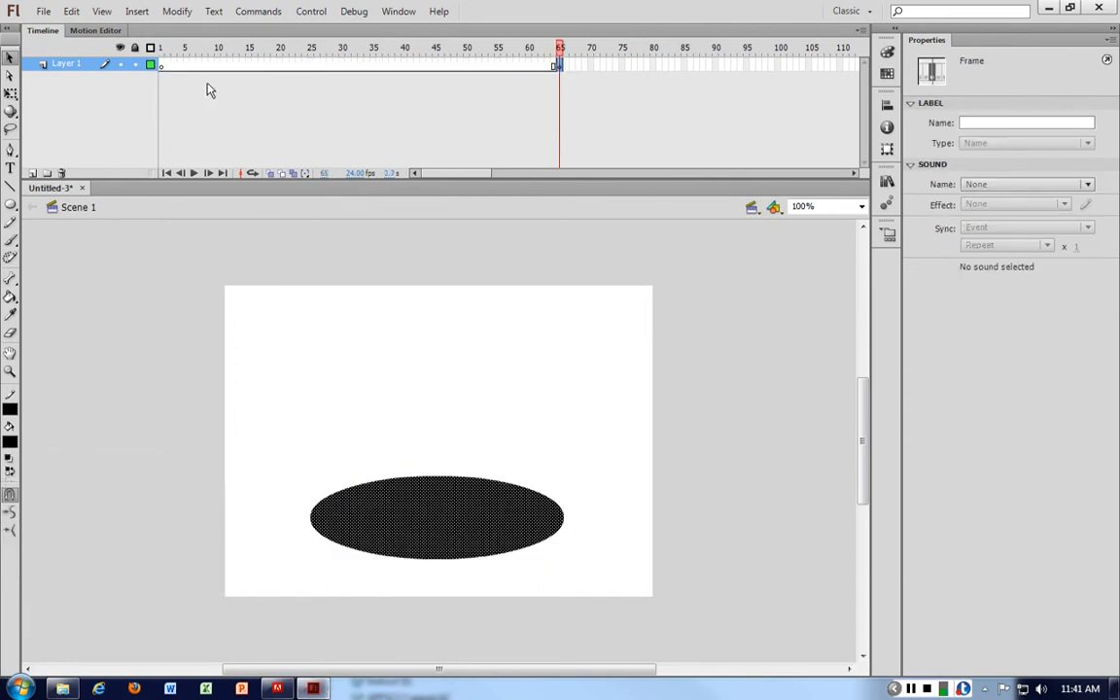
pyautogui.click(559, 396)
pyautogui.click(32, 172)
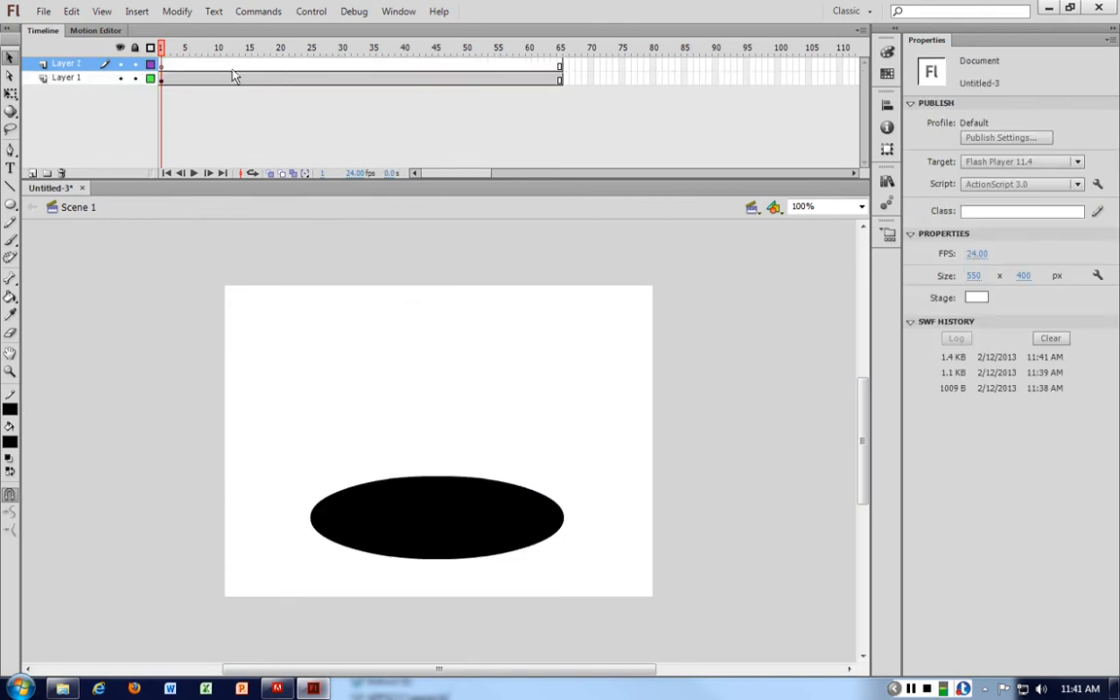
# - Add the text HEY at 95 pt on the new layer and place it above the oval
pyautogui.click(10, 167)
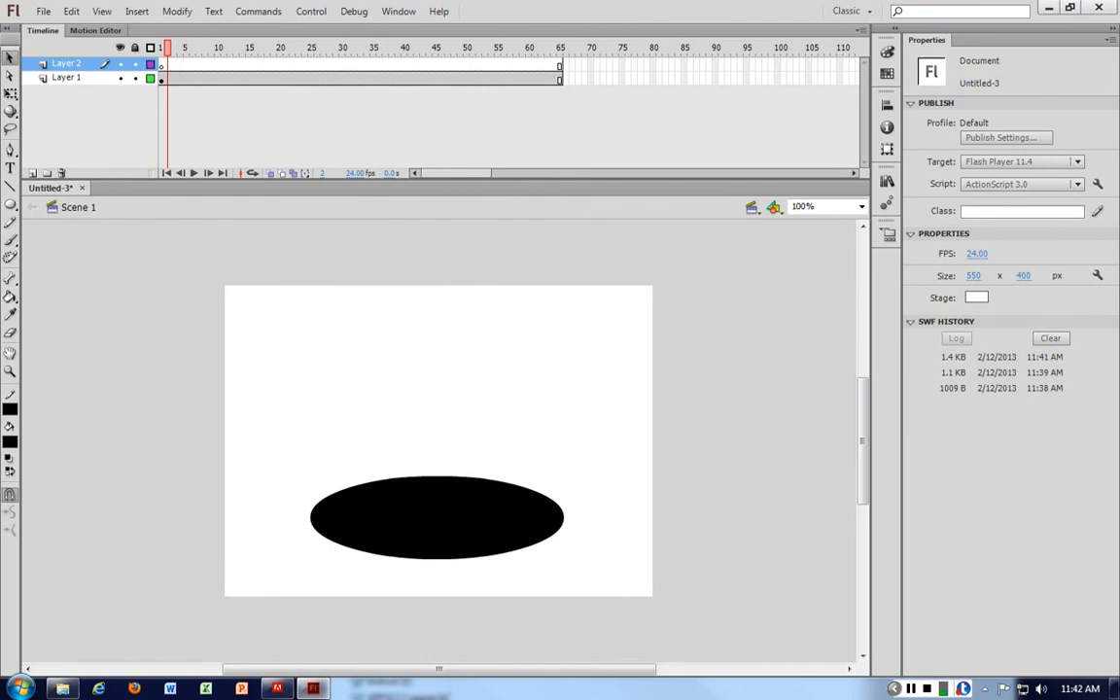
pyautogui.press('t')
pyautogui.click(329, 357)
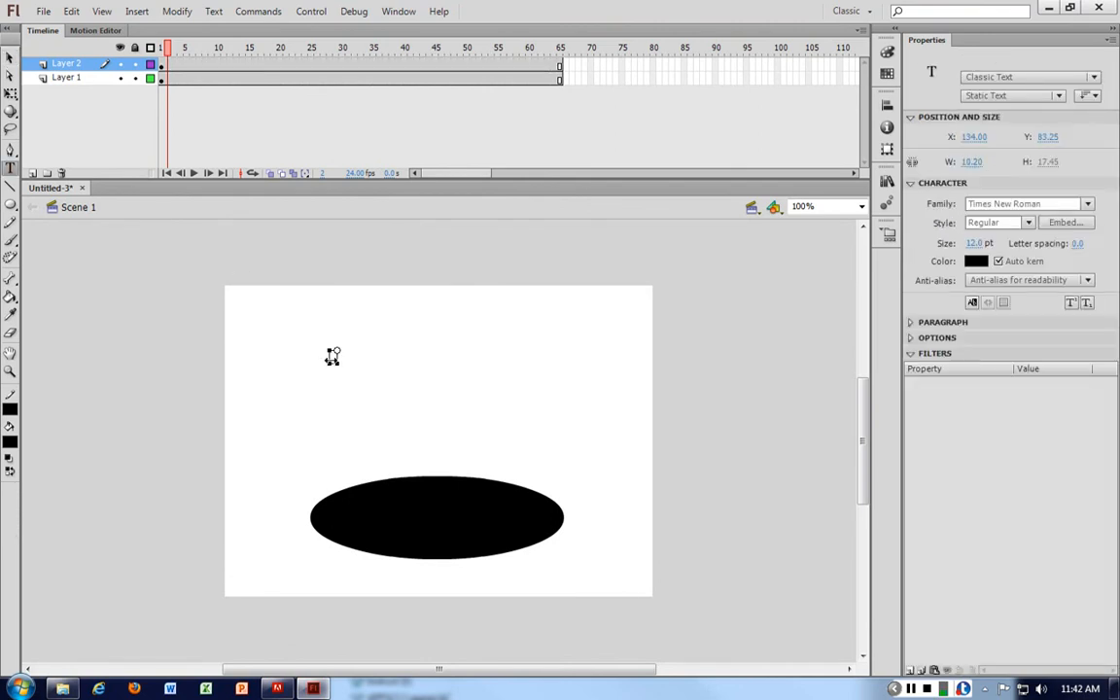
pyautogui.write('HEY')
pyautogui.hotkey('ctrl', 'a')
pyautogui.moveTo(974, 243); pyautogui.dragTo(1039, 243)
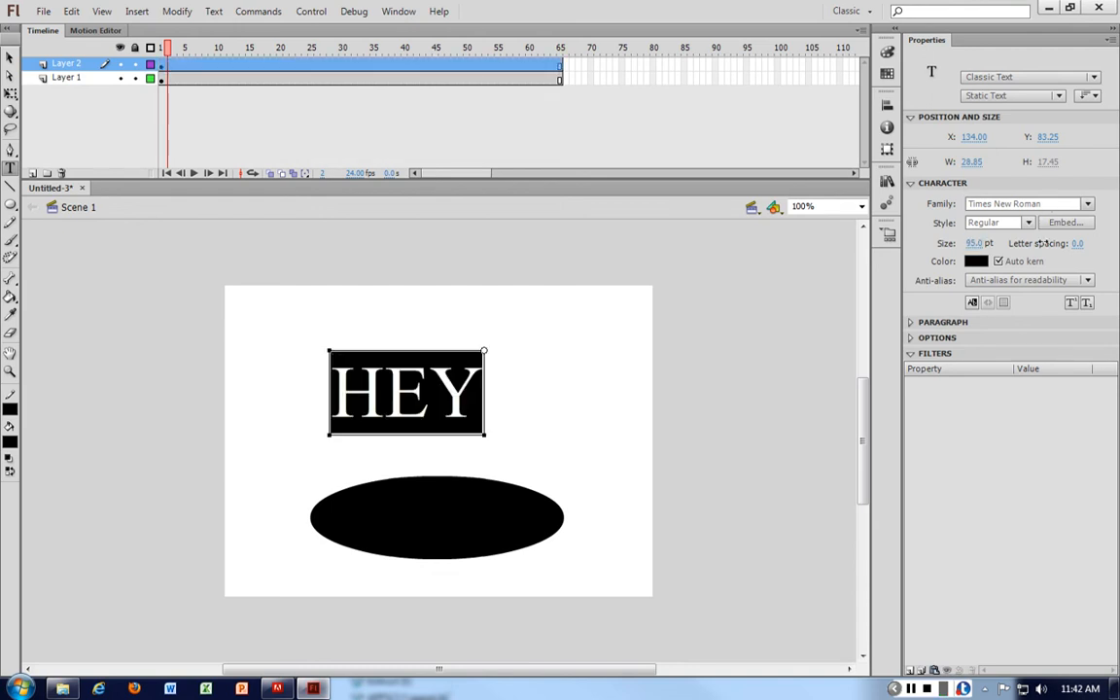
pyautogui.click(10, 58)
pyautogui.moveTo(412, 382); pyautogui.dragTo(441, 348)
# - Create a motion tween for HEY, moving it horizontally across the stage's right edge at frame 65, and test the movie
pyautogui.rightClick(557, 66)
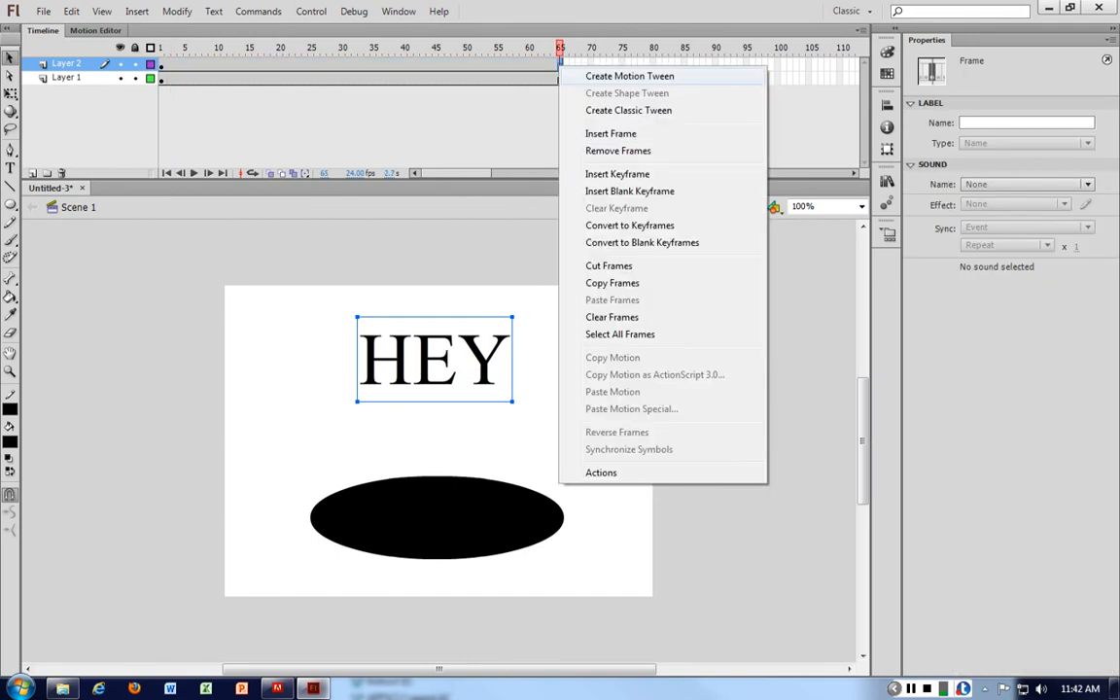
pyautogui.click(568, 77)
pyautogui.rightClick(558, 63)
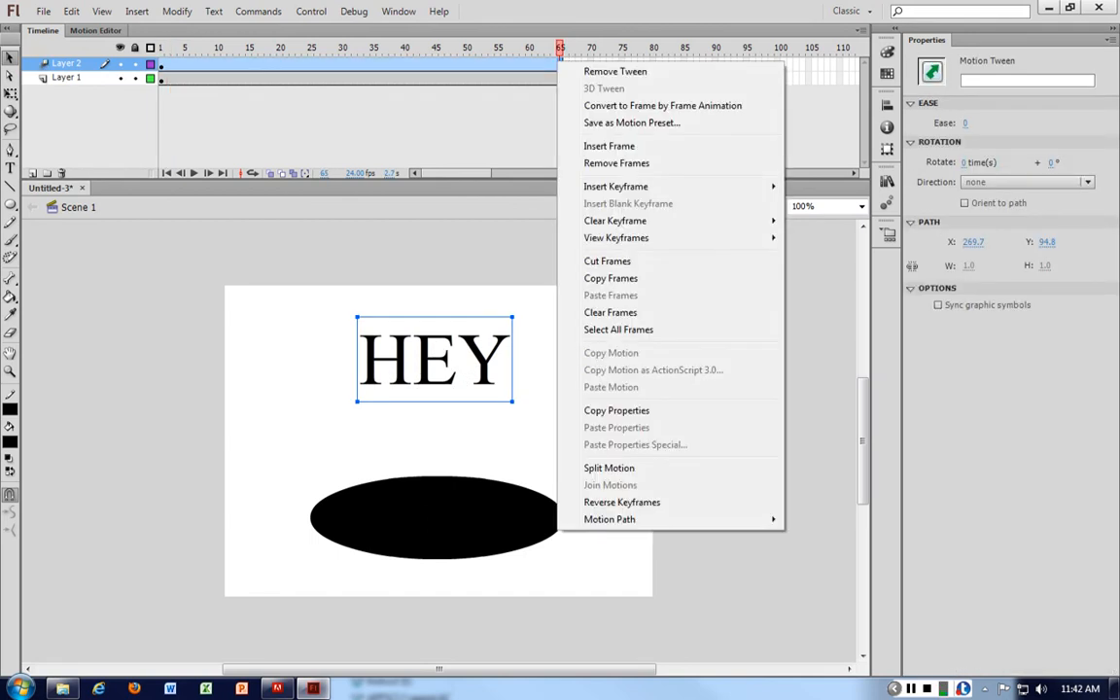
pyautogui.click(504, 369)
pyautogui.moveTo(504, 369); pyautogui.dragTo(698, 369)
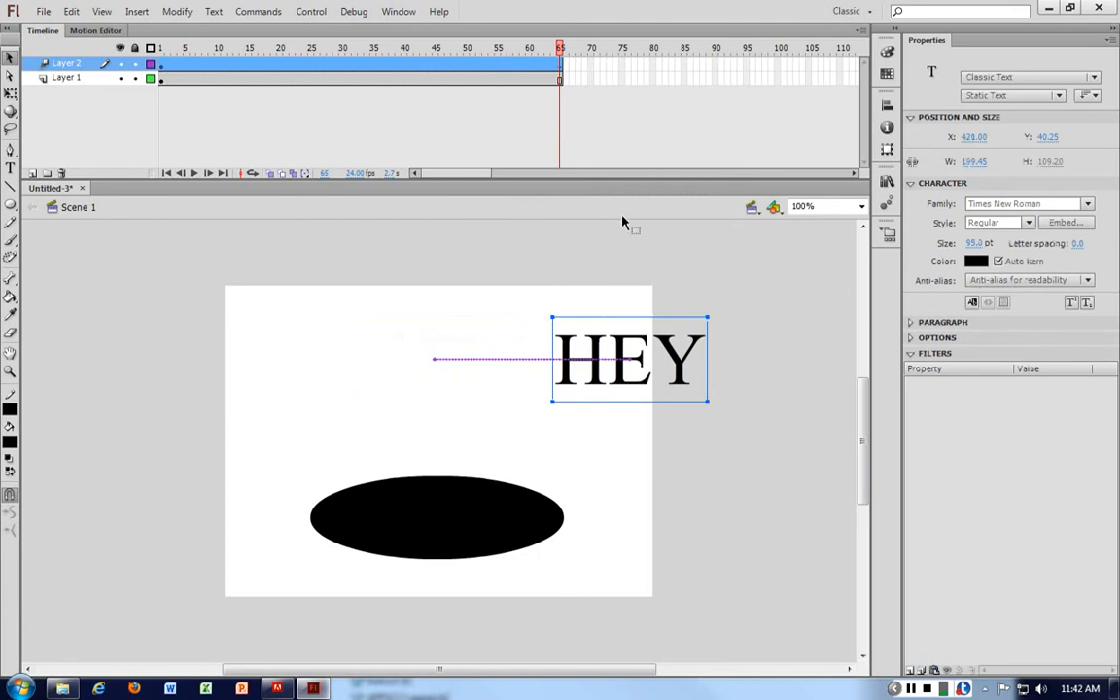
pyautogui.click(461, 242)
pyautogui.hotkey('ctrl', 'Return')
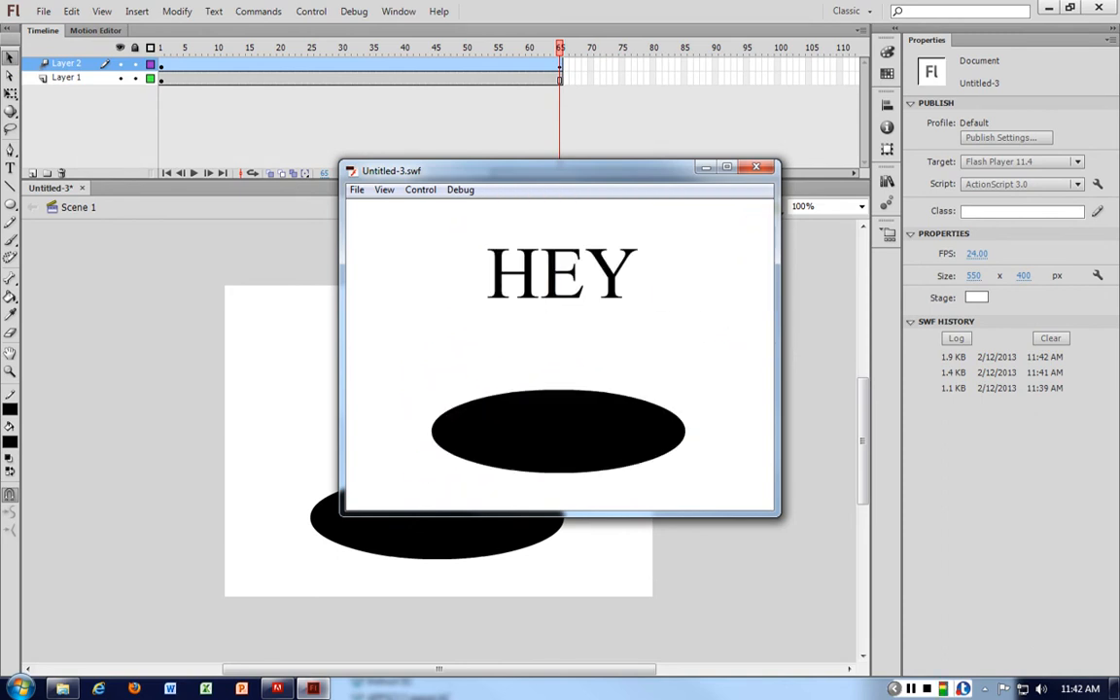
pyautogui.click(756, 167)
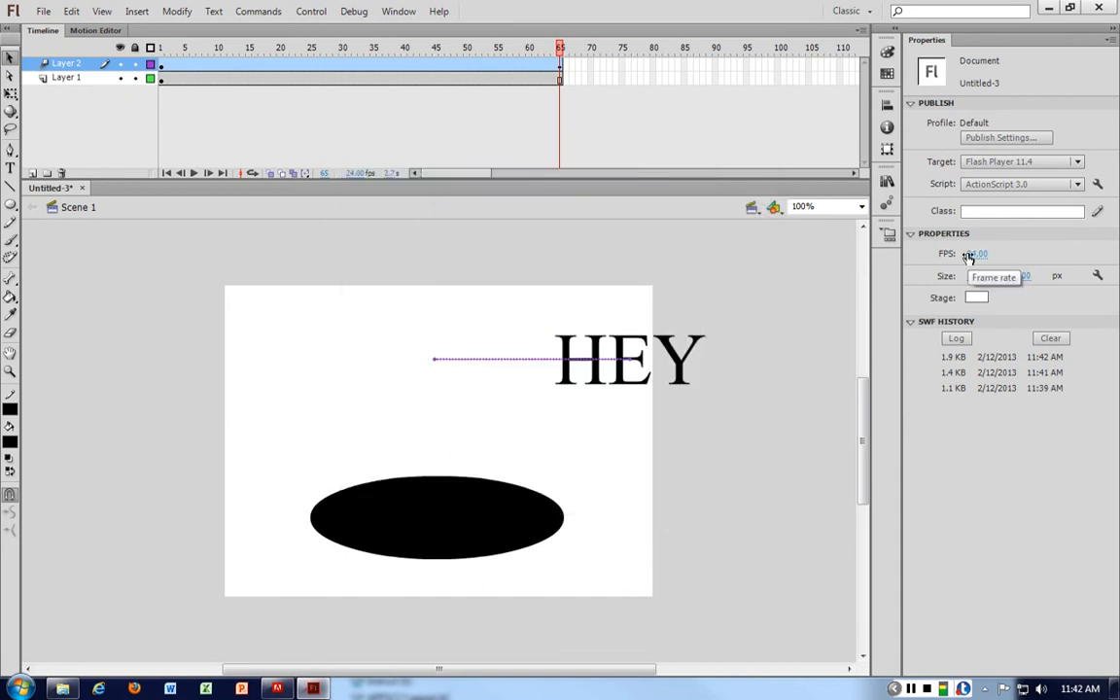
# - Look over the empty frames beyond frame 65 in Scene 1's timeline, as far as about frame 460
pyautogui.moveTo(456, 173); pyautogui.dragTo(494, 173)
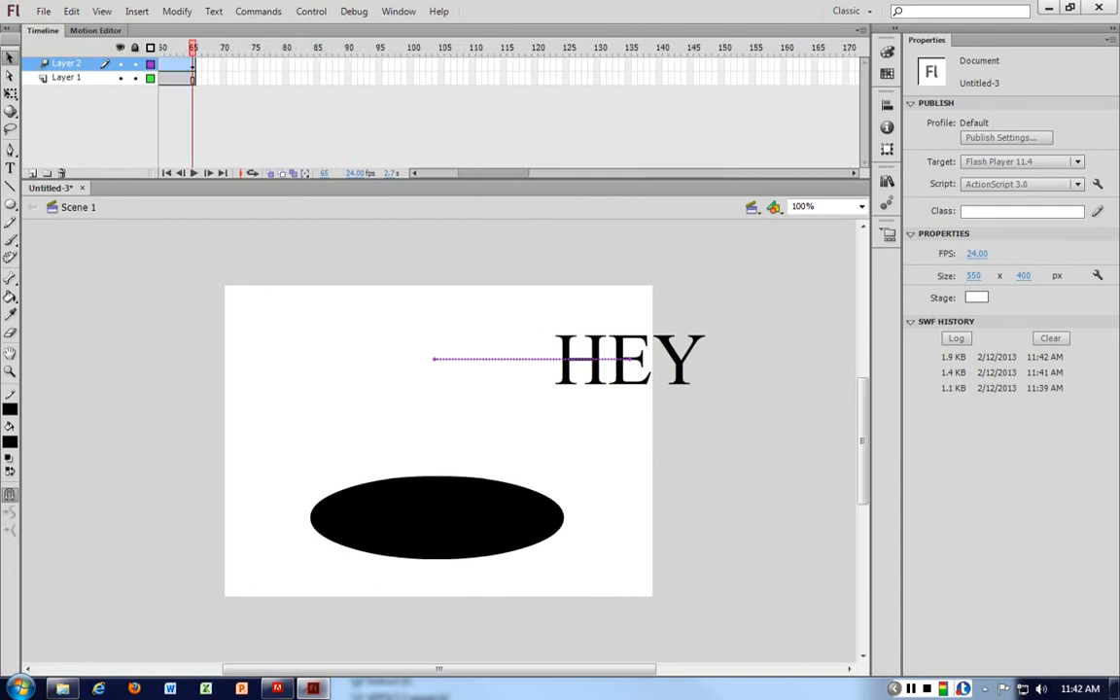
pyautogui.click(409, 64)
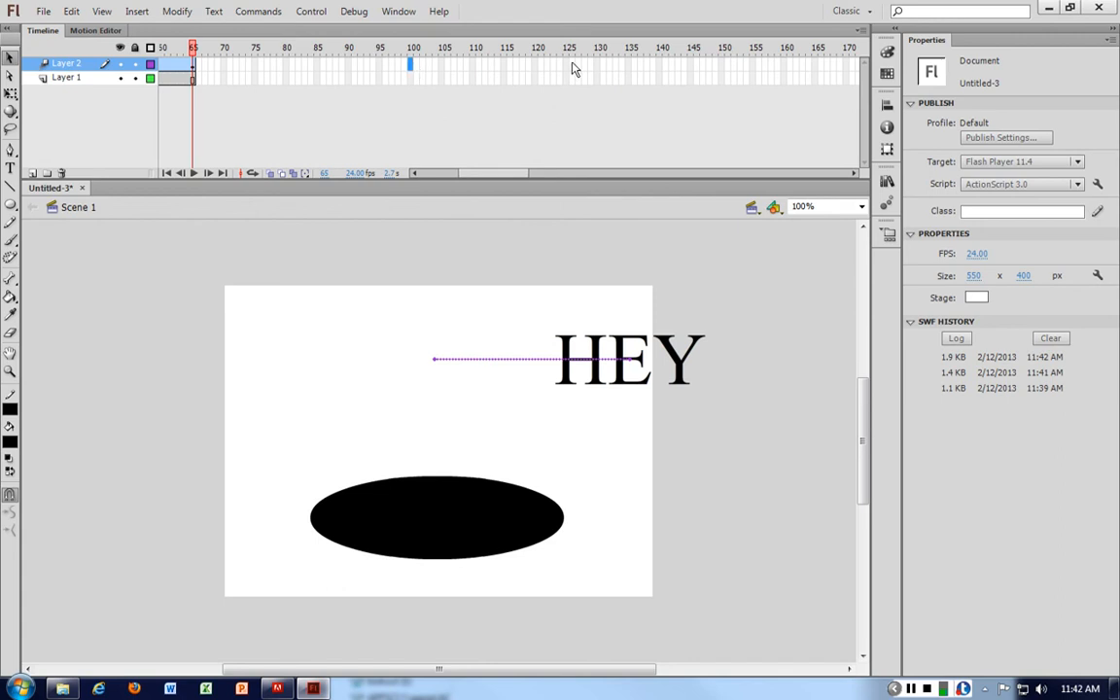
pyautogui.click(565, 64)
pyautogui.moveTo(493, 173); pyautogui.dragTo(456, 173)
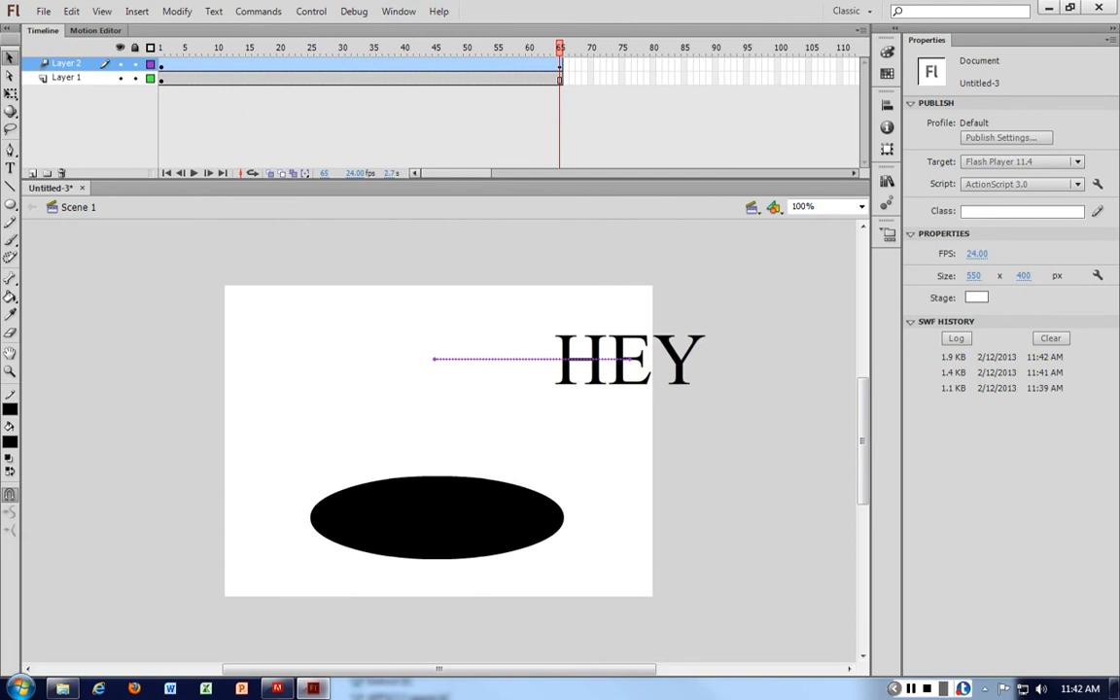
pyautogui.moveTo(456, 173); pyautogui.dragTo(470, 173)
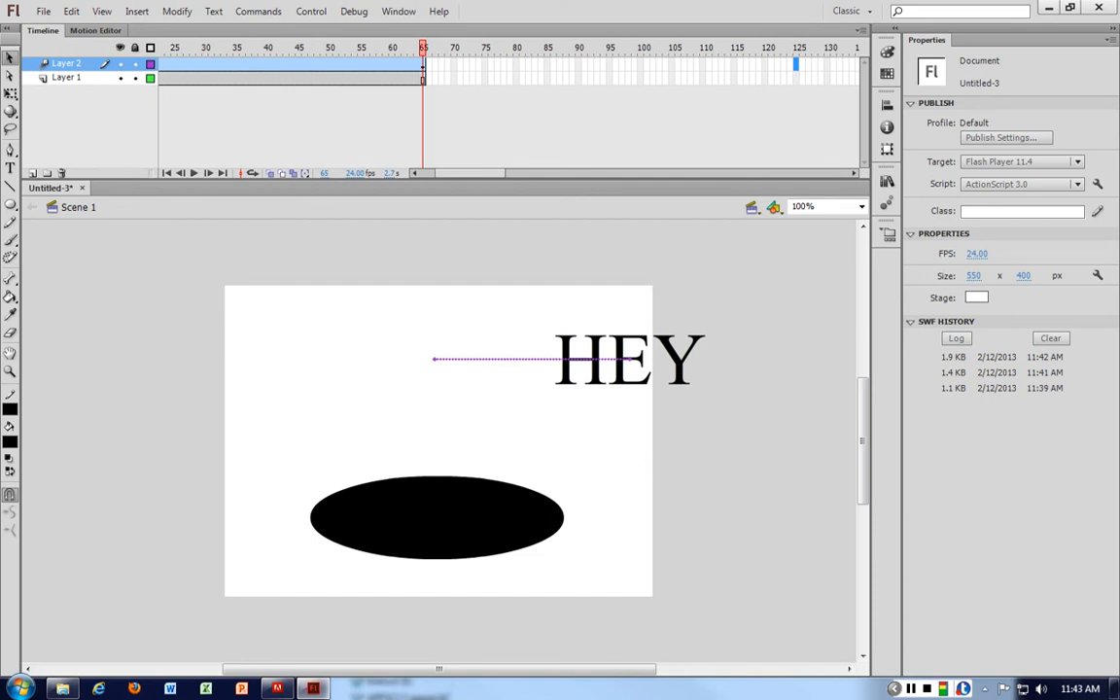
pyautogui.moveTo(470, 173); pyautogui.dragTo(680, 173)
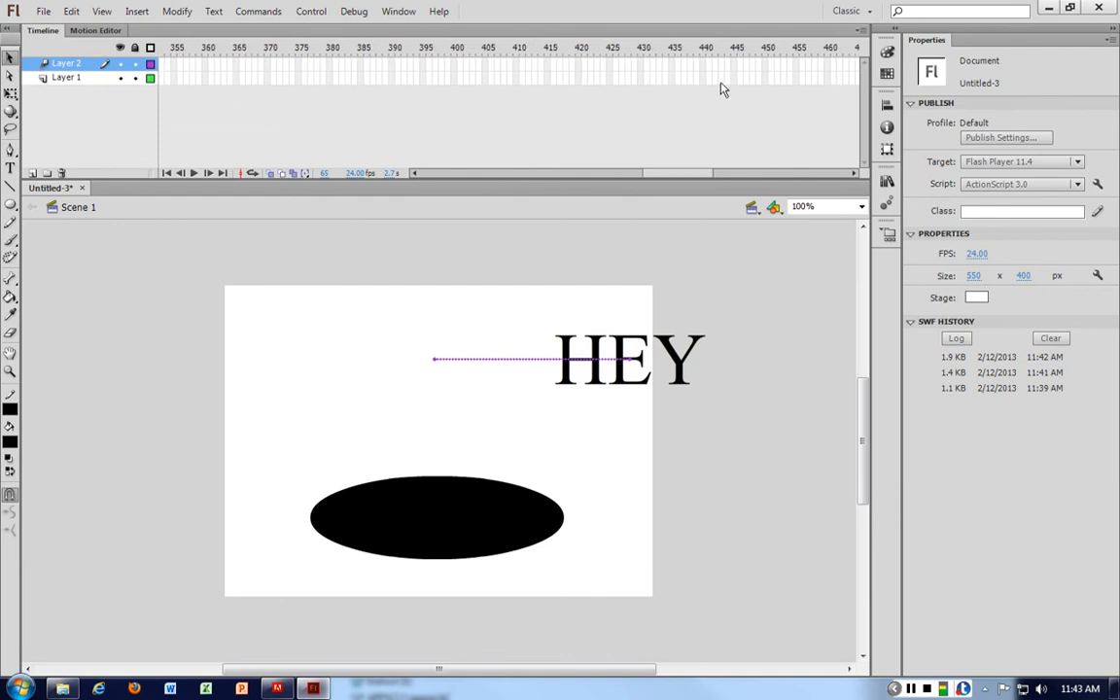
pyautogui.click(821, 64)
# - Switch to Scene 2, insert a third scene and pick Scene 3 from the list of scenes
pyautogui.click(752, 207)
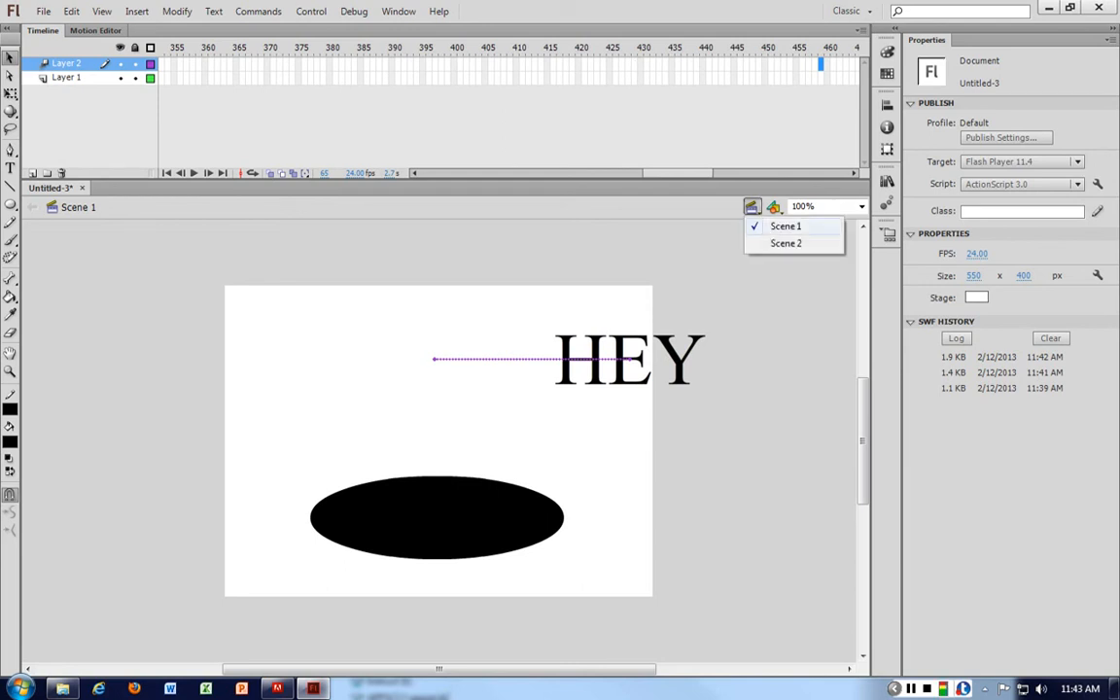
pyautogui.click(748, 243)
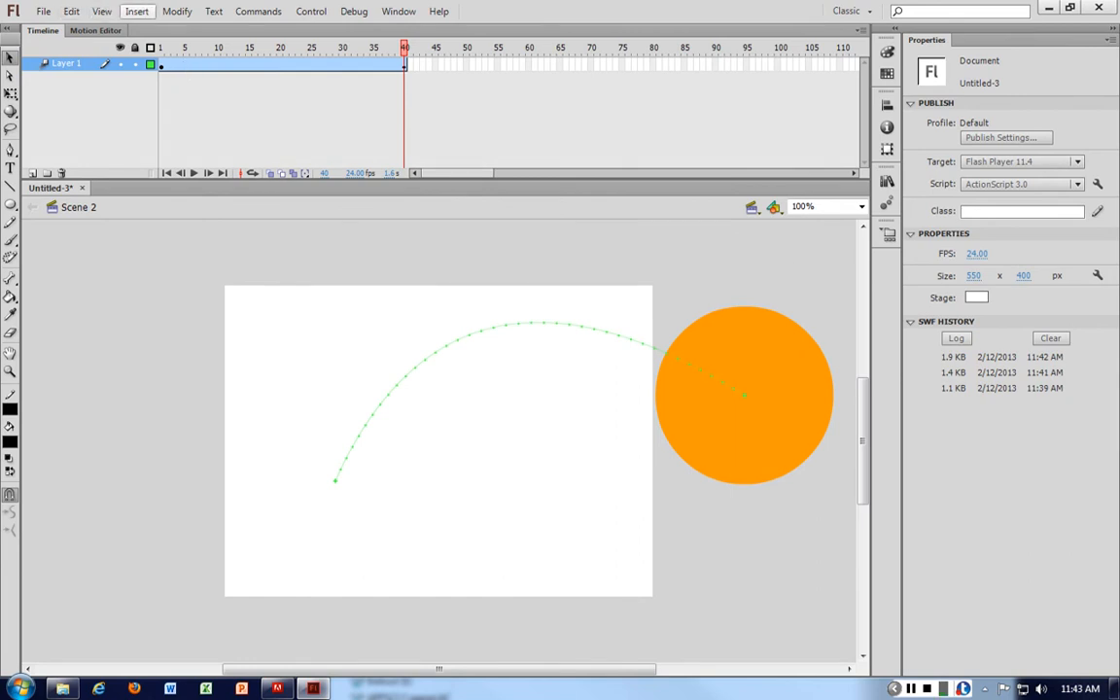
pyautogui.click(136, 11)
pyautogui.click(155, 120)
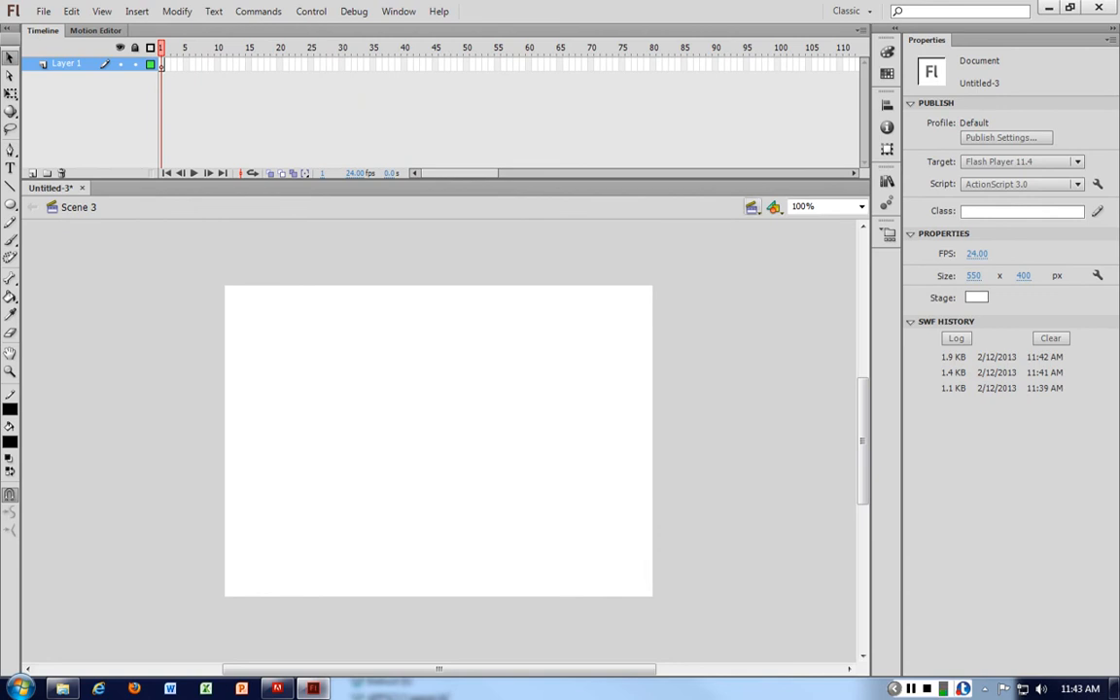
pyautogui.click(751, 207)
pyautogui.click(785, 261)
# - Add the text "The End!" at 95 pt in the upper part of Scene 3's stage
pyautogui.click(10, 168)
pyautogui.click(353, 307)
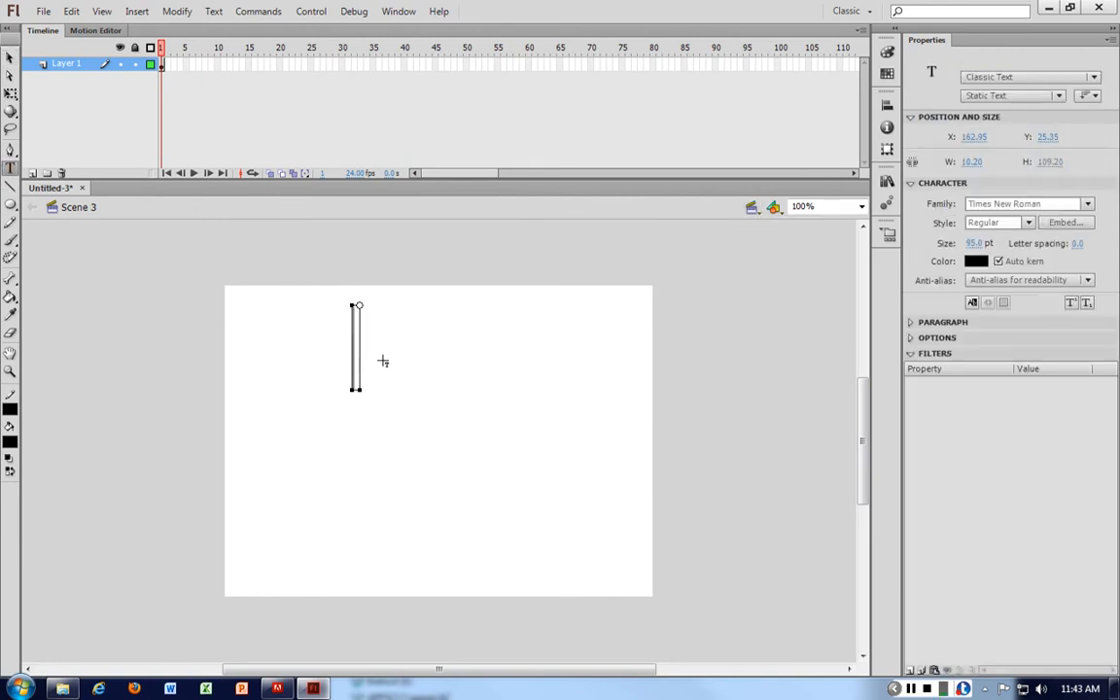
pyautogui.write('The')
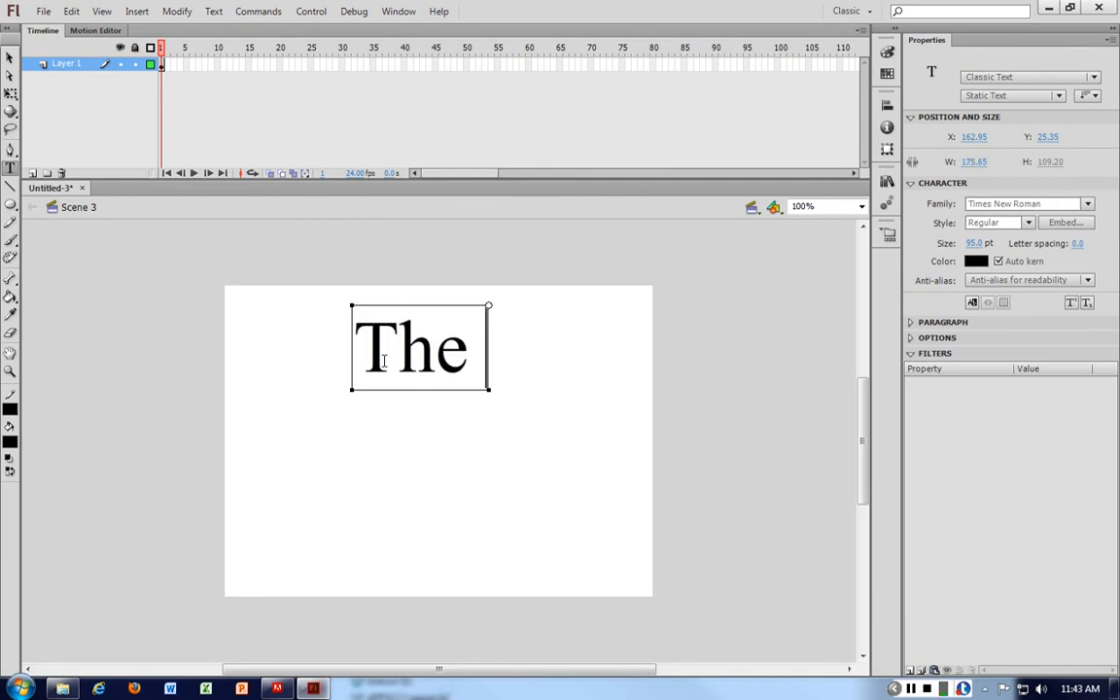
pyautogui.write(' End!')
# - Extend the frames of the text "The End!" to frame 45 and create a motion tween on them
pyautogui.moveTo(163, 63); pyautogui.dragTo(438, 67)
pyautogui.click(433, 66)
pyautogui.moveTo(162, 66); pyautogui.dragTo(436, 69)
pyautogui.hotkey('ctrl', 'z')
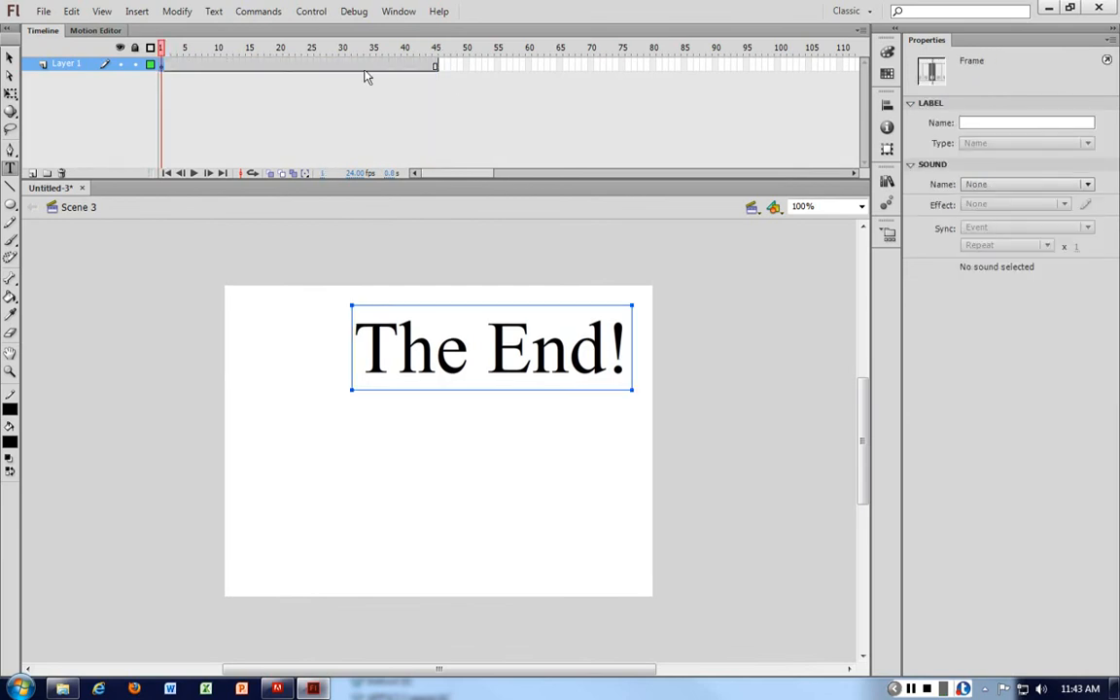
pyautogui.click(434, 65)
pyautogui.rightClick(435, 65)
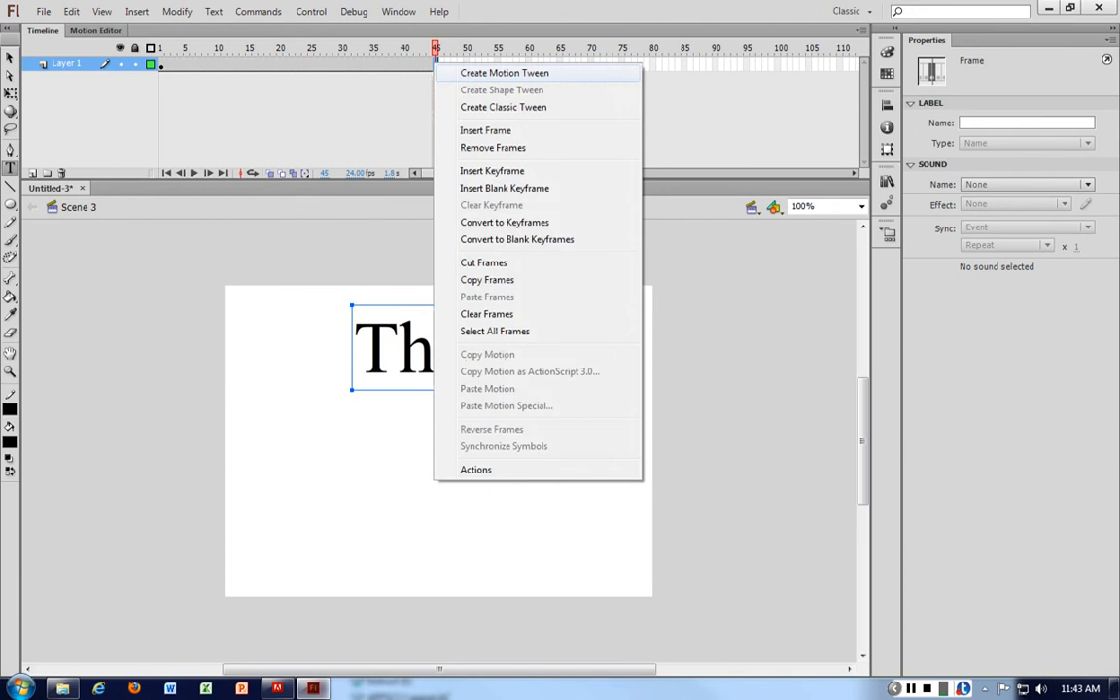
pyautogui.click(504, 73)
# - Move "The End!" down to the middle of the stage at frame 45
pyautogui.moveTo(487, 335); pyautogui.dragTo(568, 362)
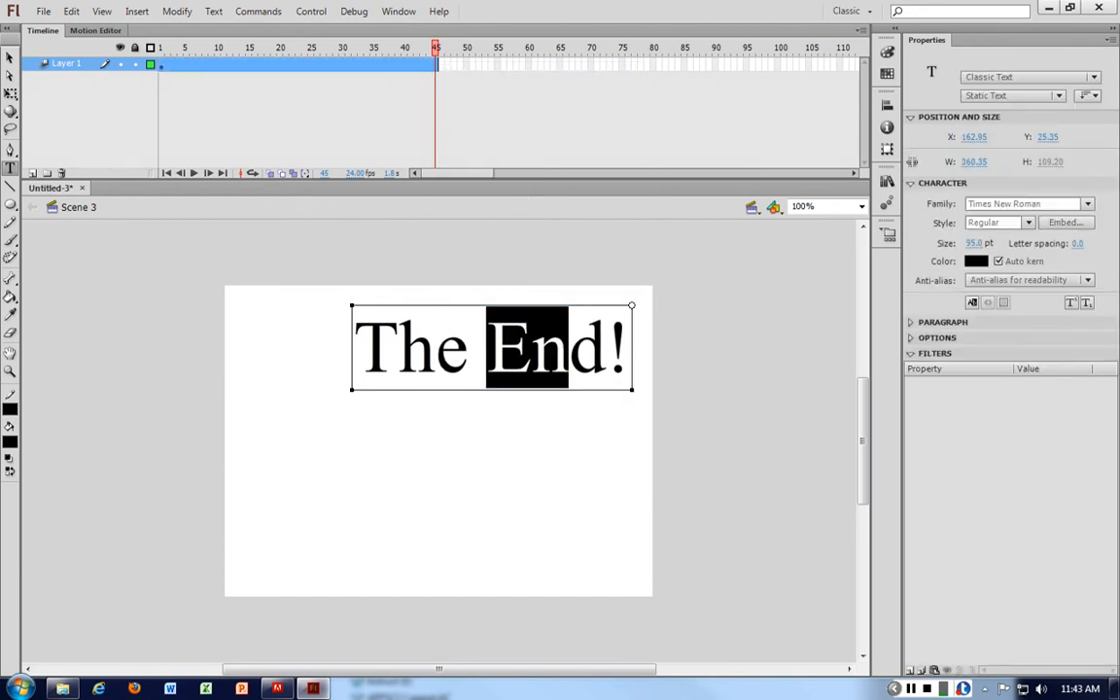
pyautogui.click(10, 58)
pyautogui.moveTo(503, 348); pyautogui.dragTo(453, 449)
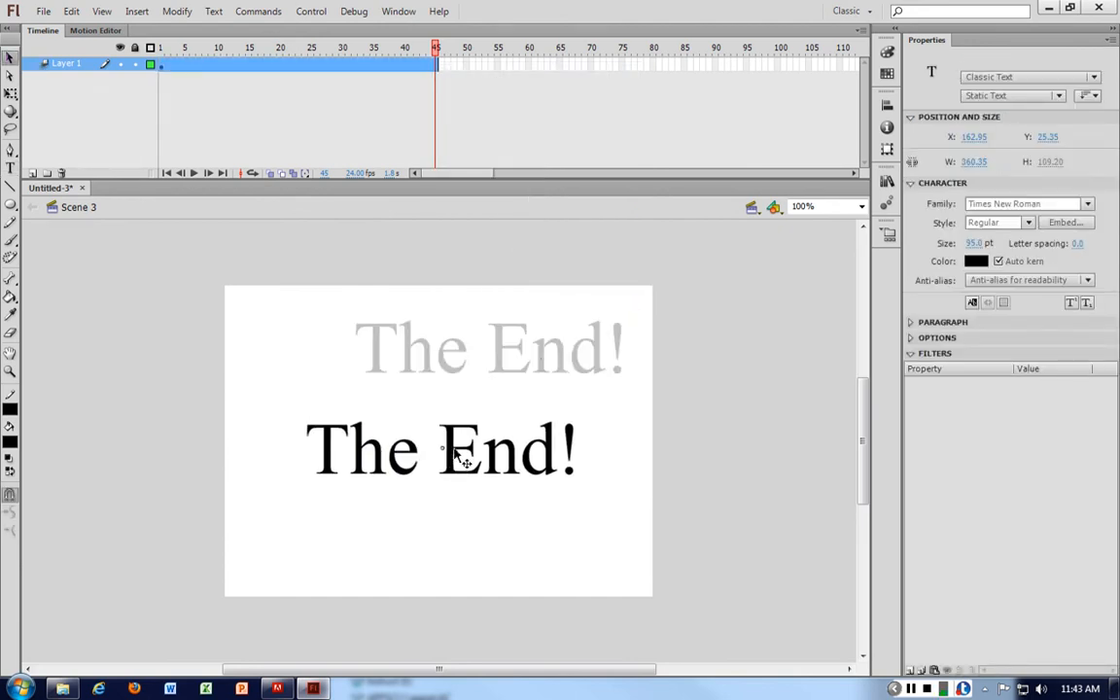
# - Place "The End!" just above the stage at frame 1 and stretch the motion tween to frame 102
pyautogui.click(161, 64)
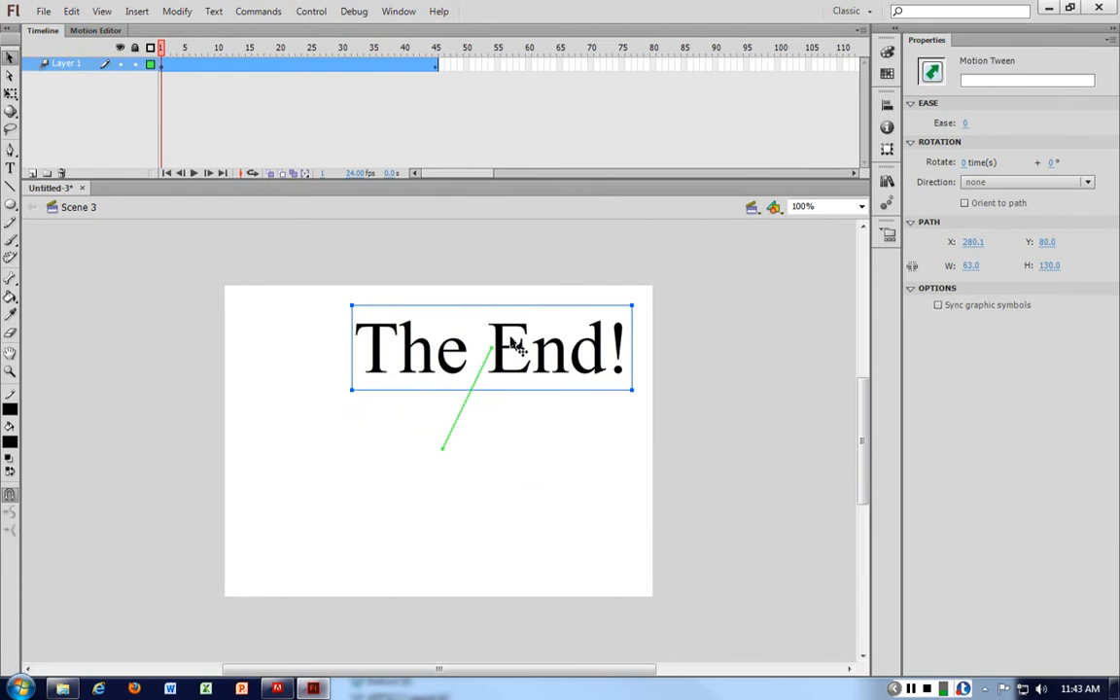
pyautogui.moveTo(504, 340); pyautogui.dragTo(455, 243)
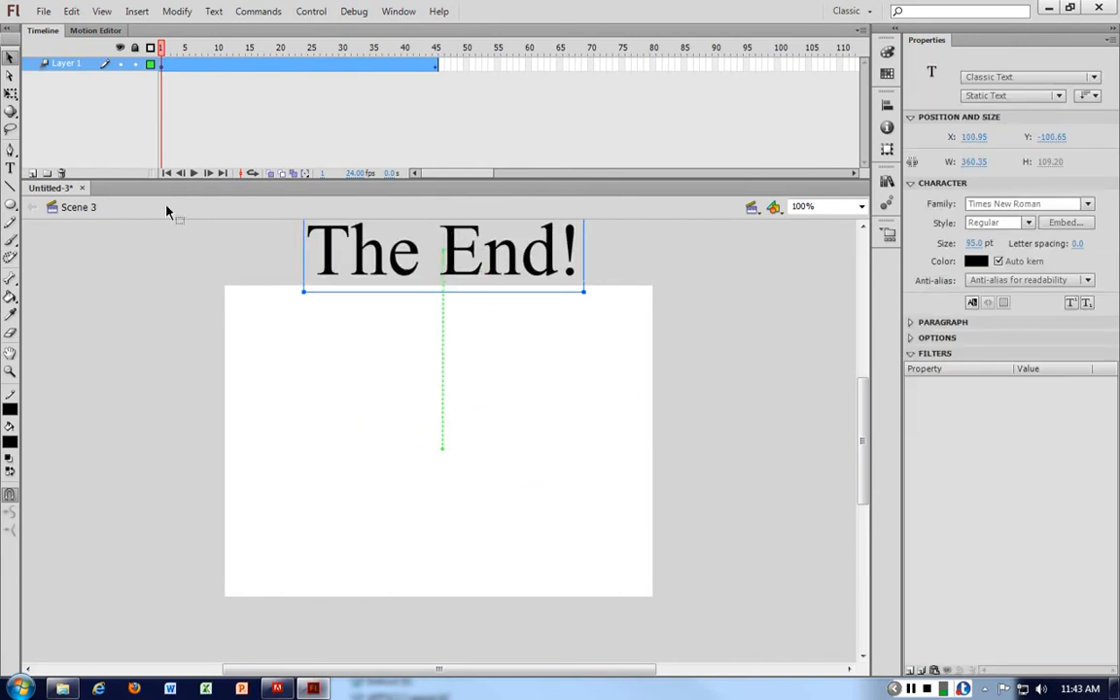
pyautogui.click(132, 310)
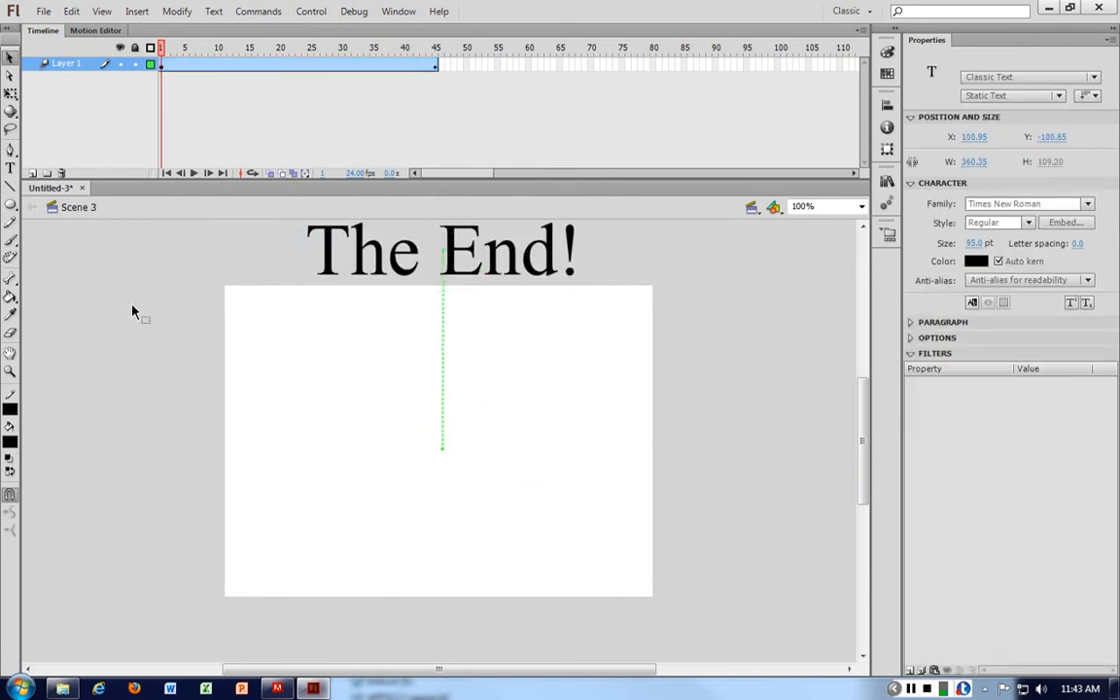
pyautogui.click(436, 64)
pyautogui.moveTo(436, 64); pyautogui.dragTo(789, 65)
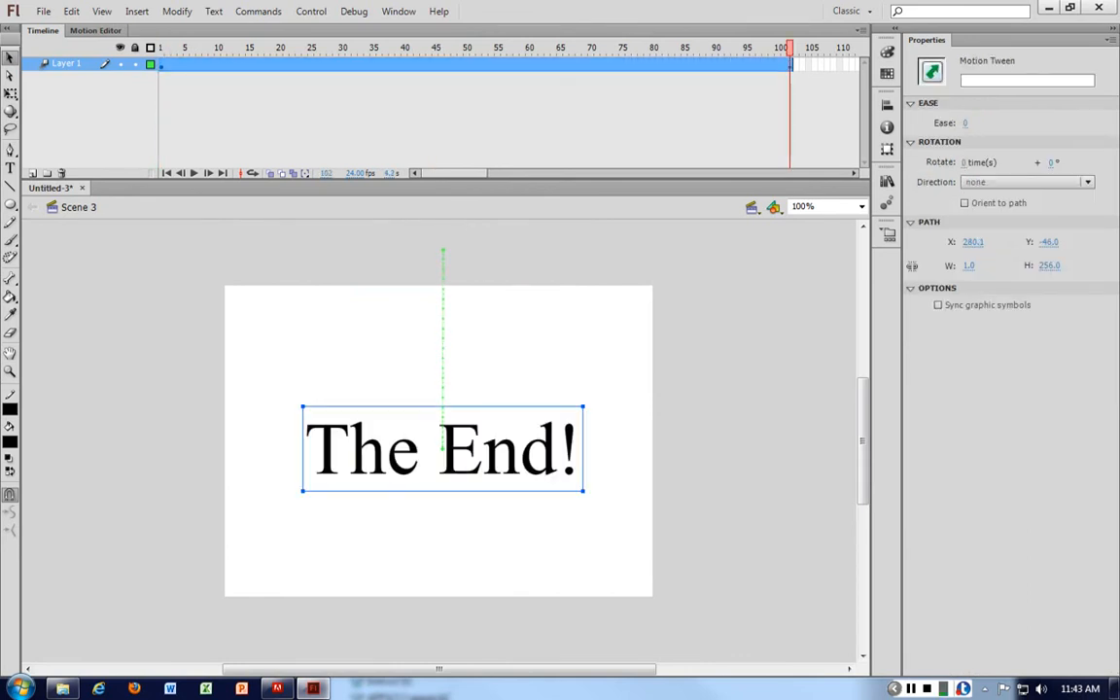
# - Switch to Scene 2, add a new layer above the orange circle's layer and extend its frames to frame 100
pyautogui.click(751, 207)
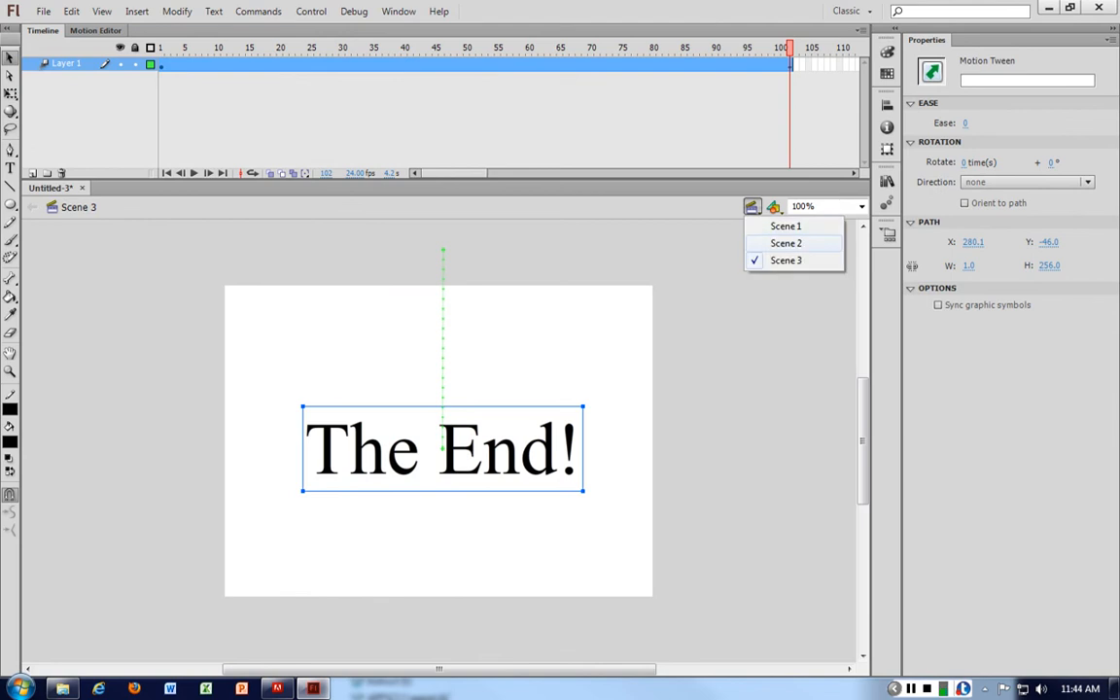
pyautogui.click(785, 243)
pyautogui.click(406, 66)
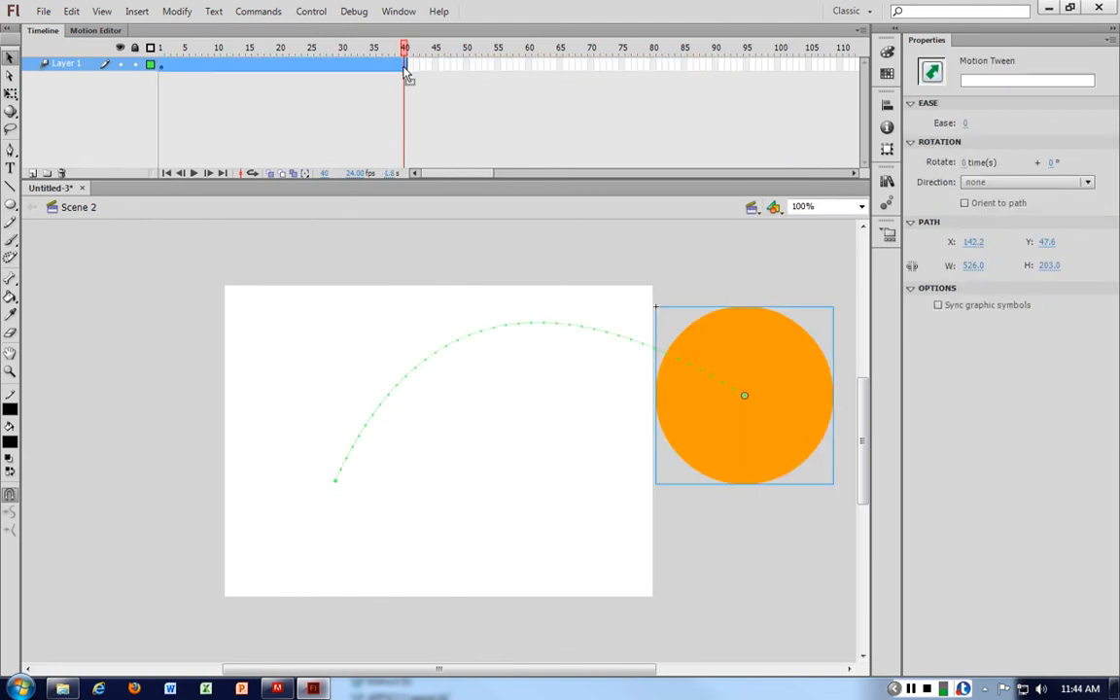
pyautogui.moveTo(405, 68); pyautogui.dragTo(354, 65)
pyautogui.click(33, 173)
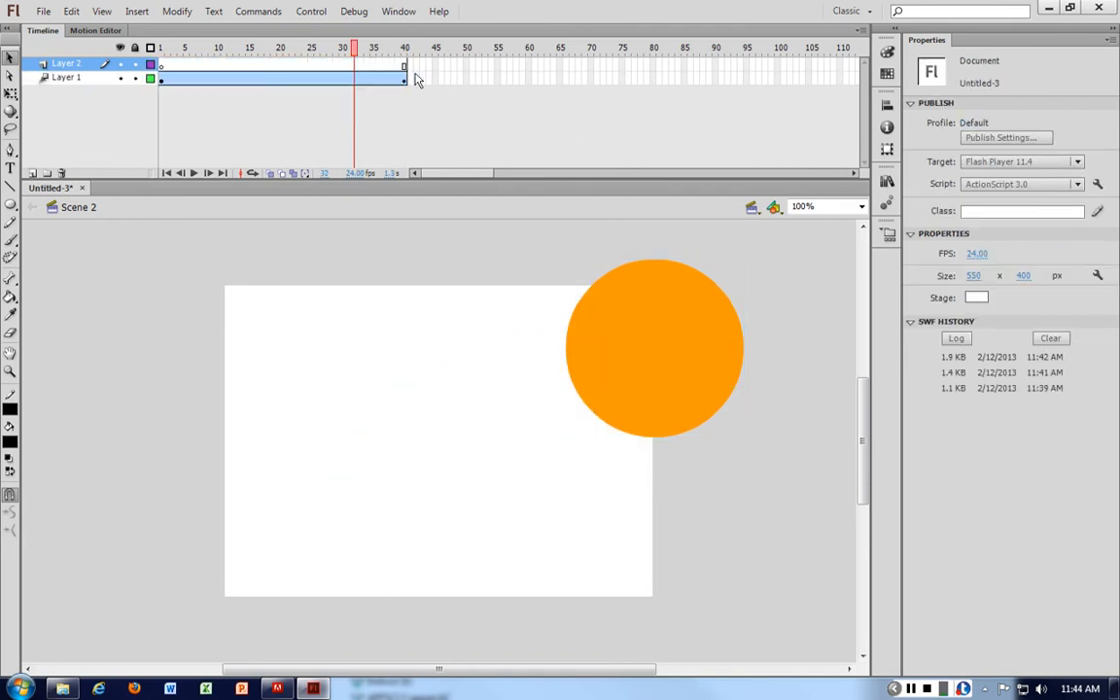
pyautogui.click(406, 66)
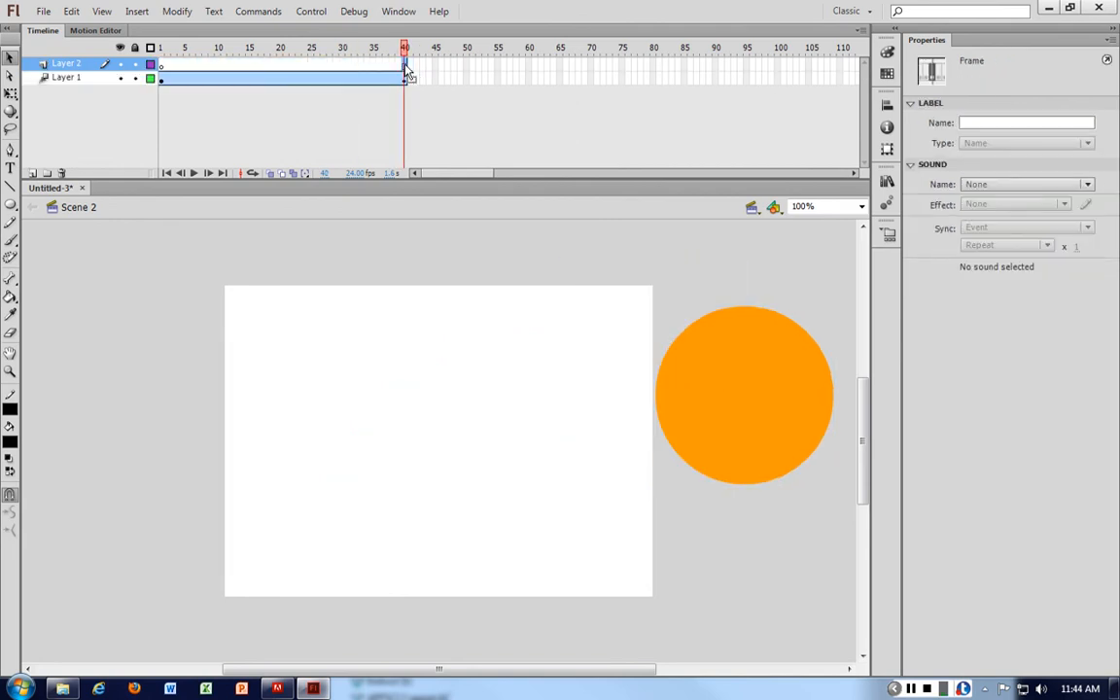
pyautogui.click(779, 64)
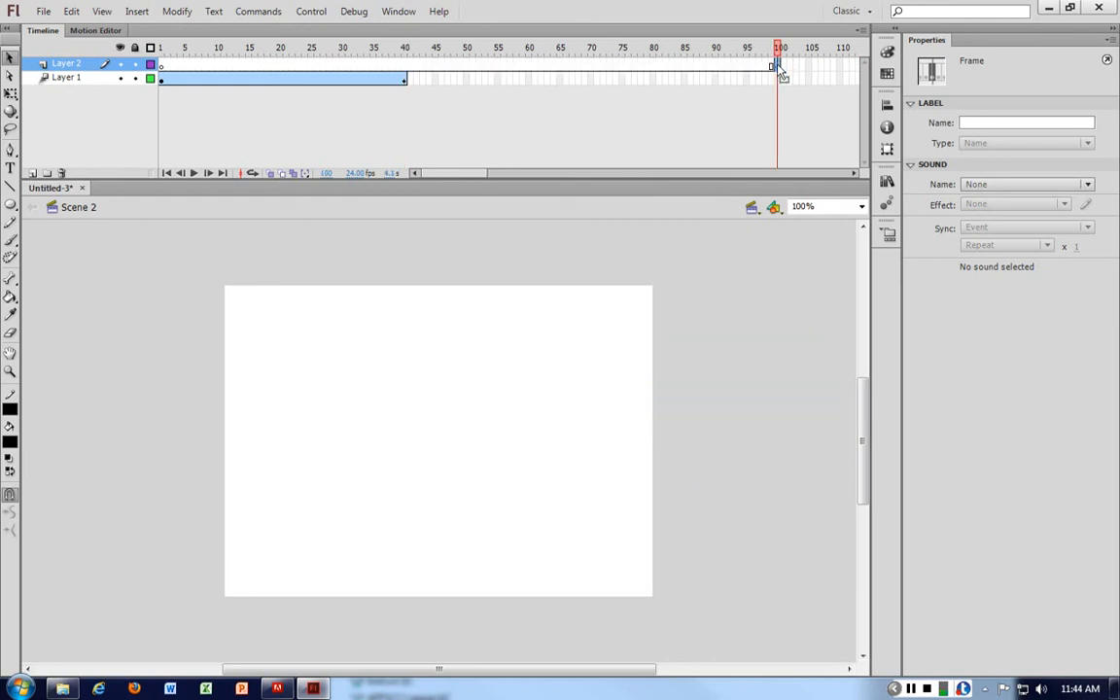
# - Insert a keyframe on the new layer at frame 41, just after the orange circle's tween ends
pyautogui.click(161, 64)
pyautogui.click(9, 202)
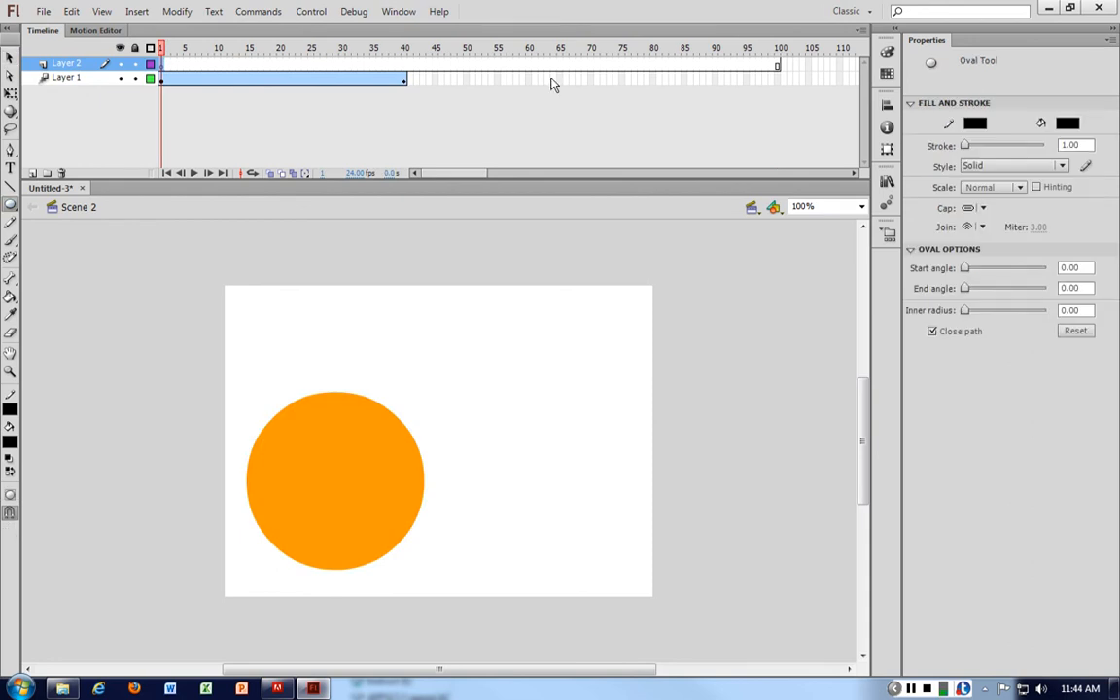
pyautogui.click(411, 66)
pyautogui.rightClick(411, 67)
pyautogui.click(472, 171)
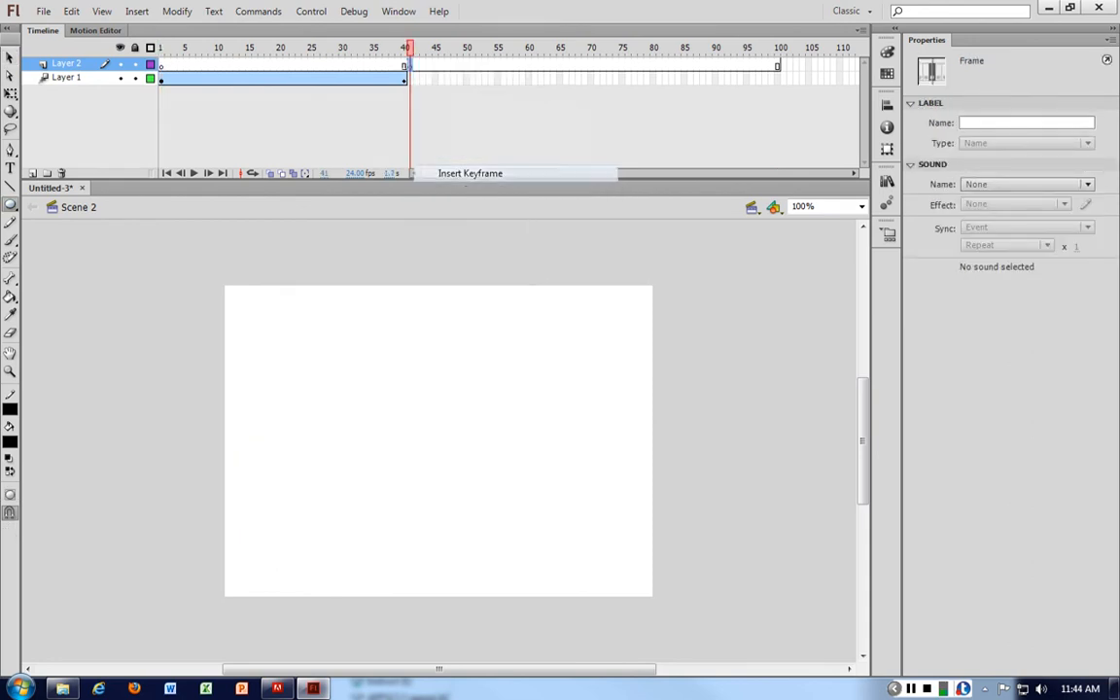
# - Draw a black circle at frame 41, shift its fill toward the middle of the stage and delete the leftover outline
pyautogui.moveTo(332, 301); pyautogui.dragTo(490, 458)
pyautogui.press('v')
pyautogui.moveTo(428, 388); pyautogui.dragTo(462, 407)
pyautogui.click(549, 348)
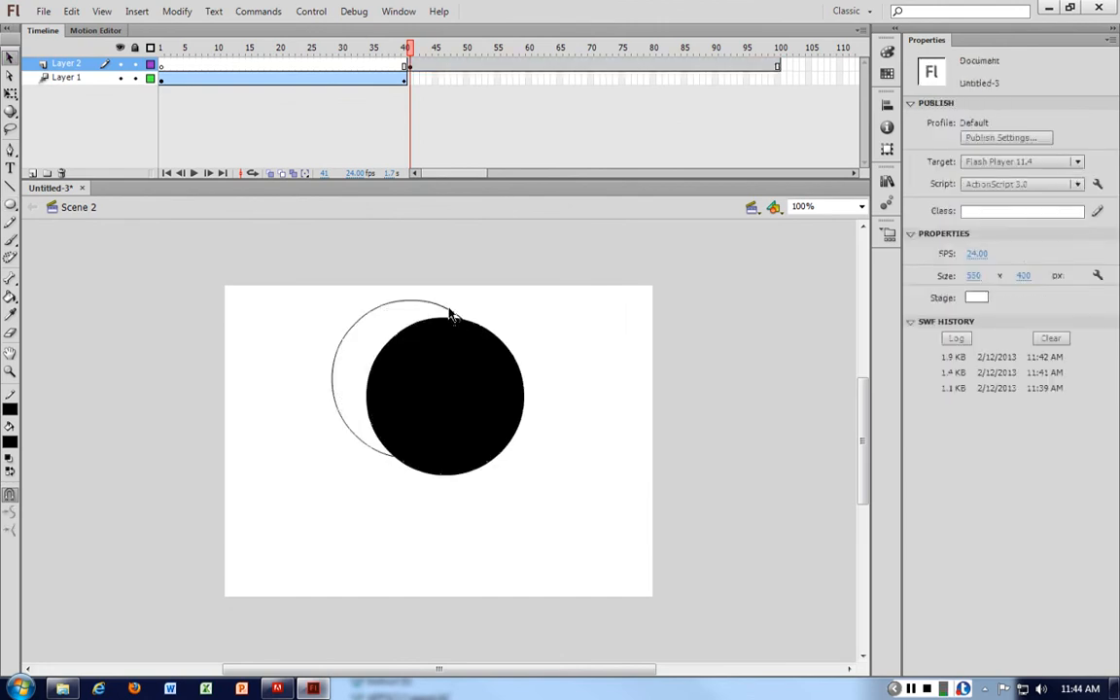
pyautogui.click(455, 319)
pyautogui.press('Delete')
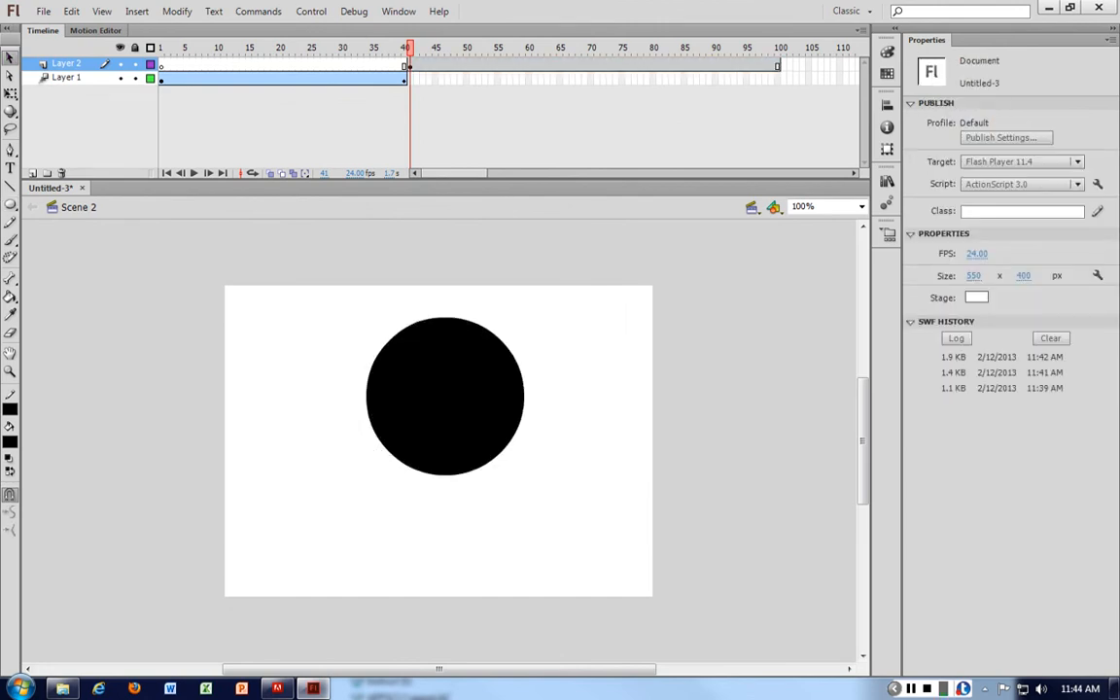
# - Switch to Scene 1, test the movie through all scenes and close the preview
pyautogui.click(773, 207)
pyautogui.click(777, 225)
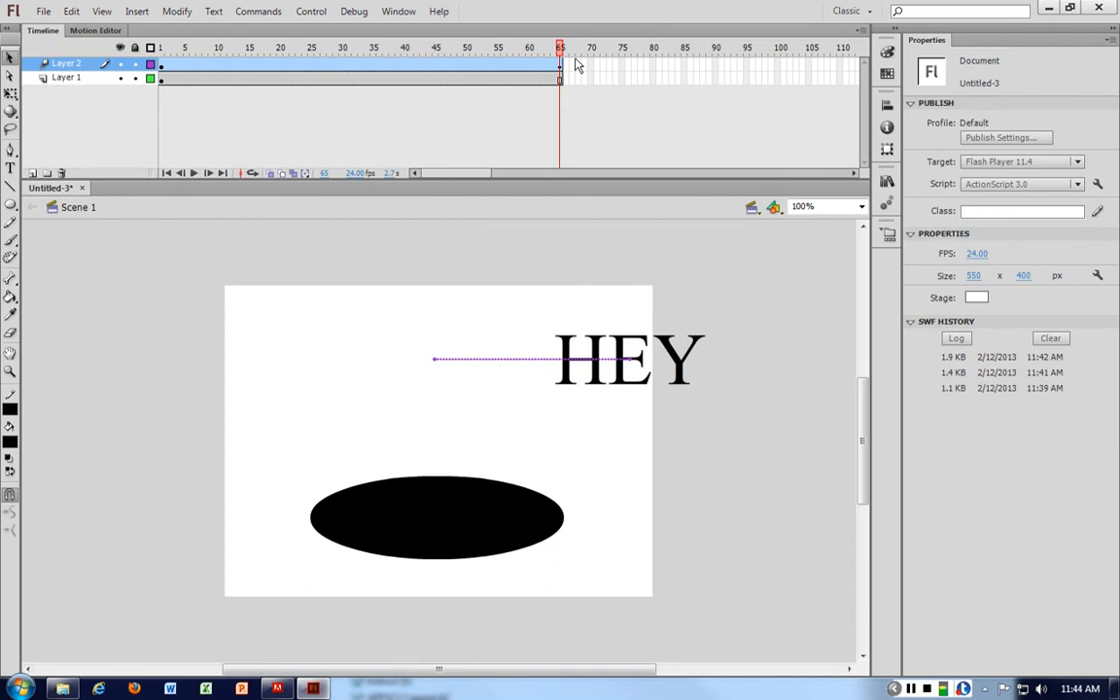
pyautogui.hotkey('ctrl', 'Return')
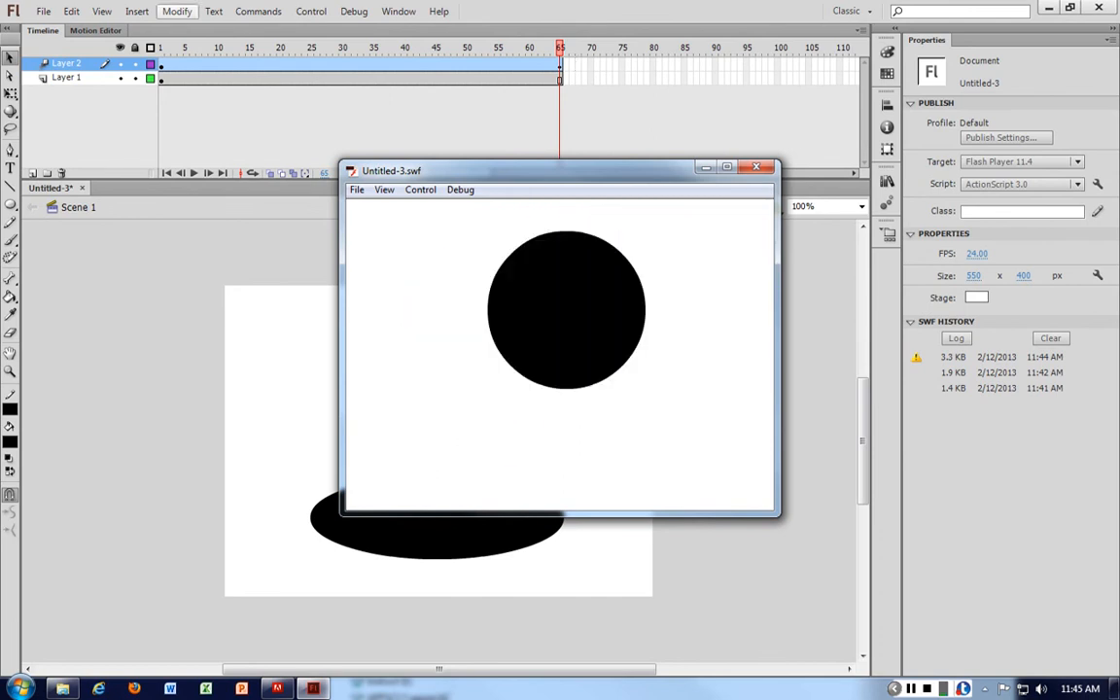
pyautogui.click(756, 167)
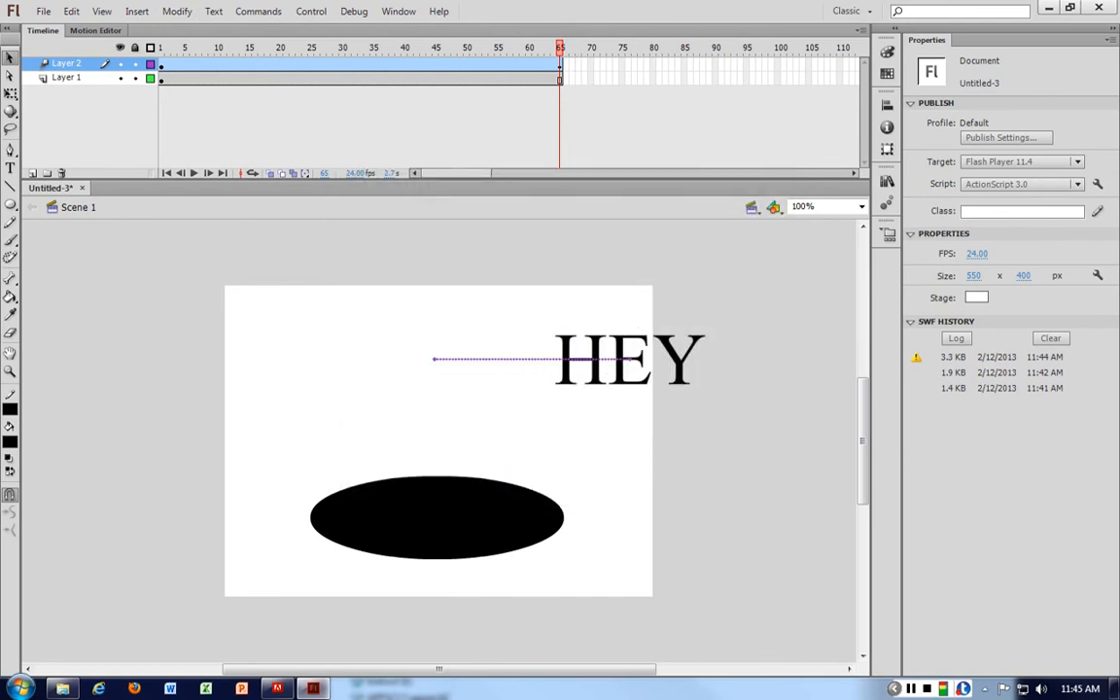
# - Insert a new scene after Scene 1, and switch to Scene 2 and back to Scene 4
pyautogui.click(137, 11)
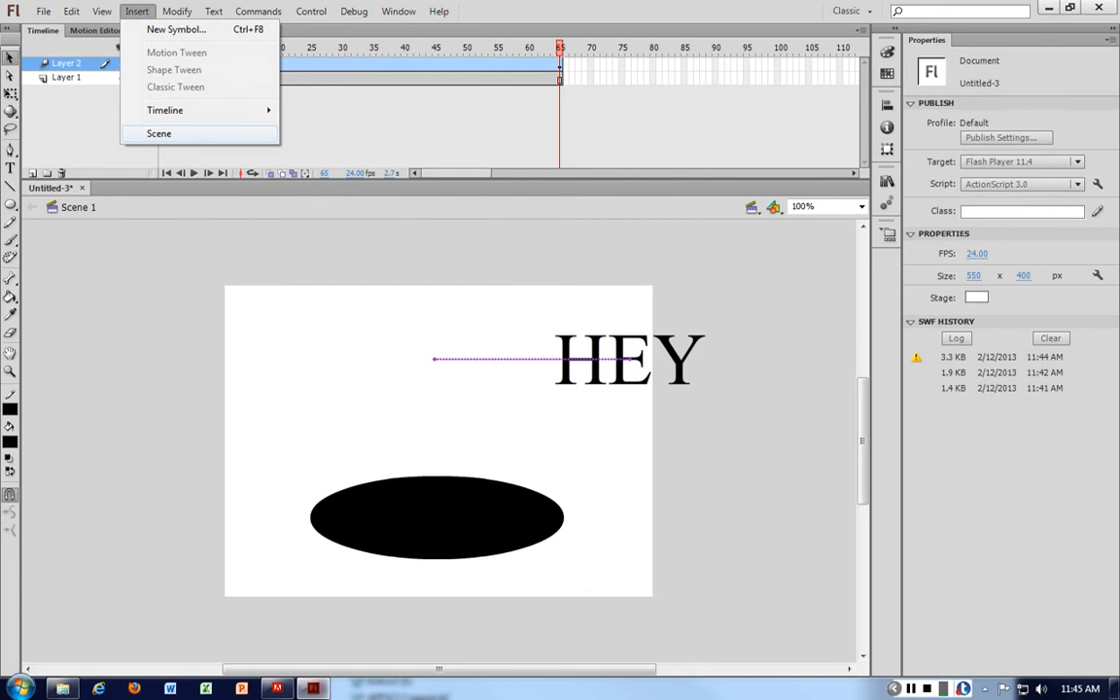
pyautogui.click(156, 133)
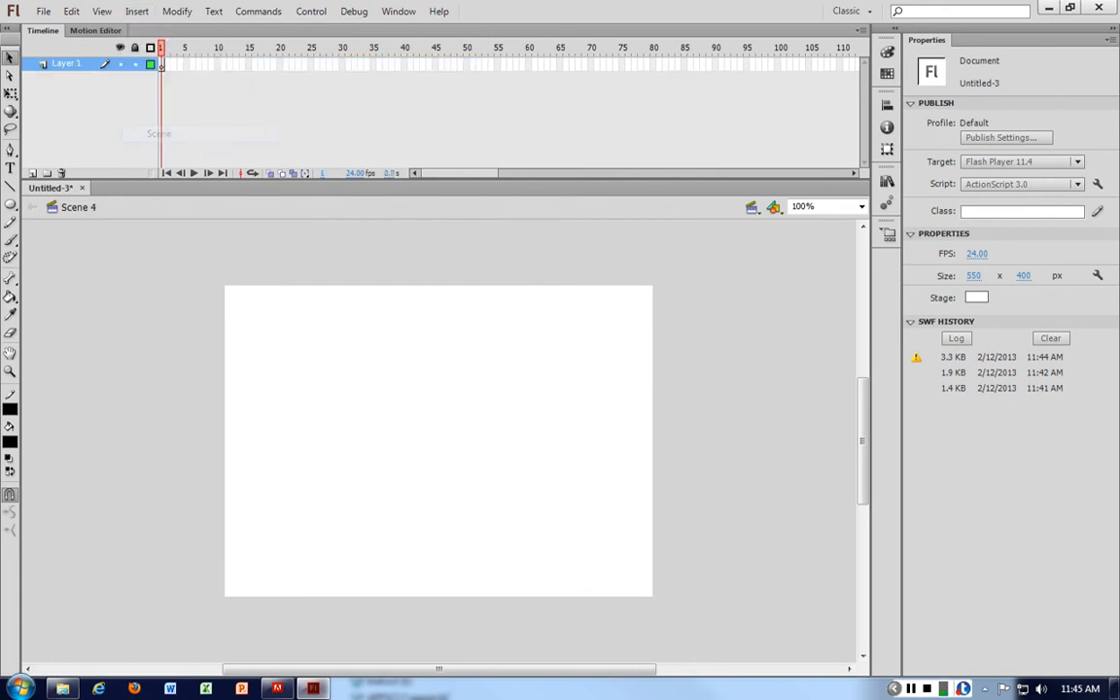
pyautogui.click(751, 206)
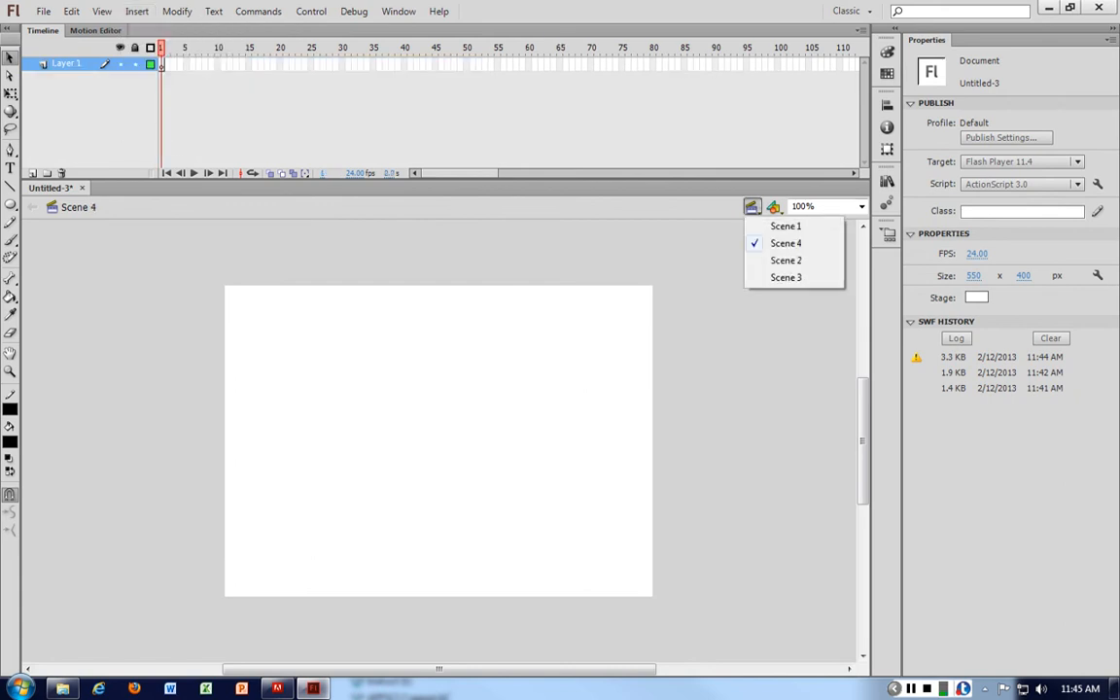
pyautogui.click(786, 259)
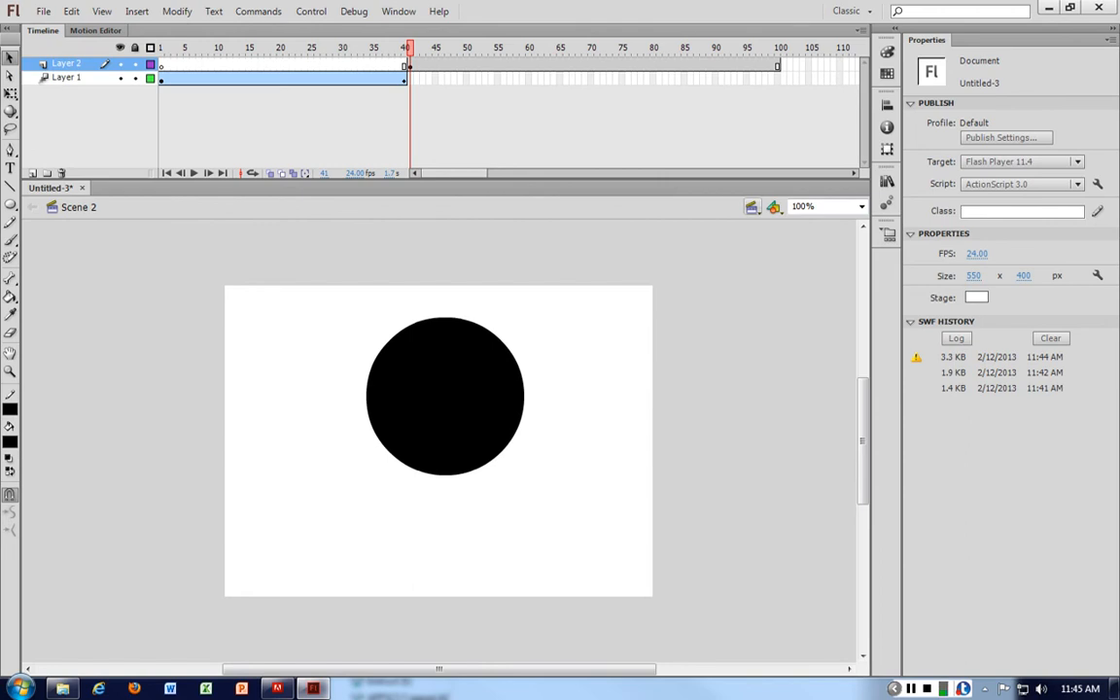
pyautogui.click(751, 206)
pyautogui.click(778, 243)
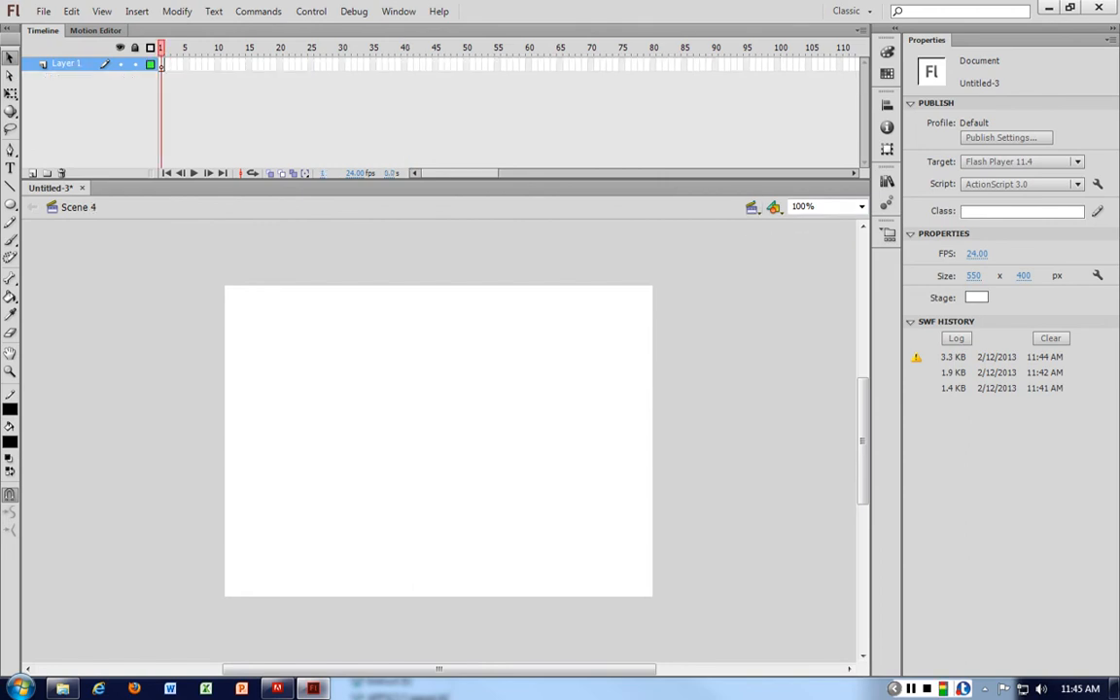
# - Look over Scene 4's empty frames as far as about frame 275, the list of scenes and the command for inserting a scene
pyautogui.moveTo(460, 173); pyautogui.dragTo(575, 173)
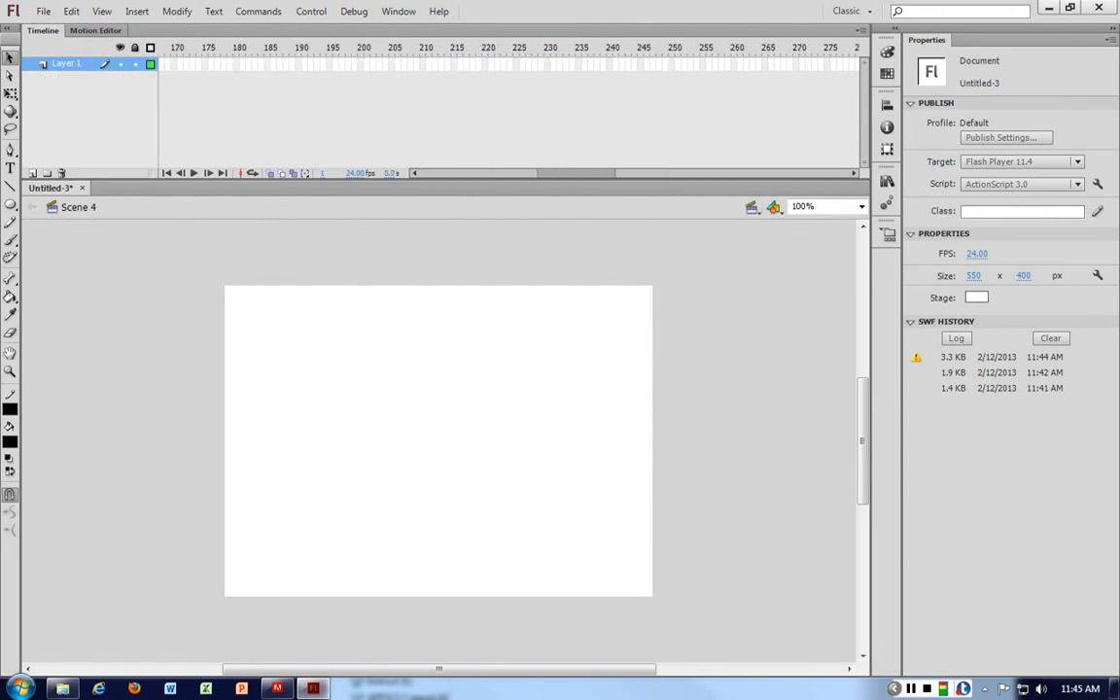
pyautogui.click(571, 65)
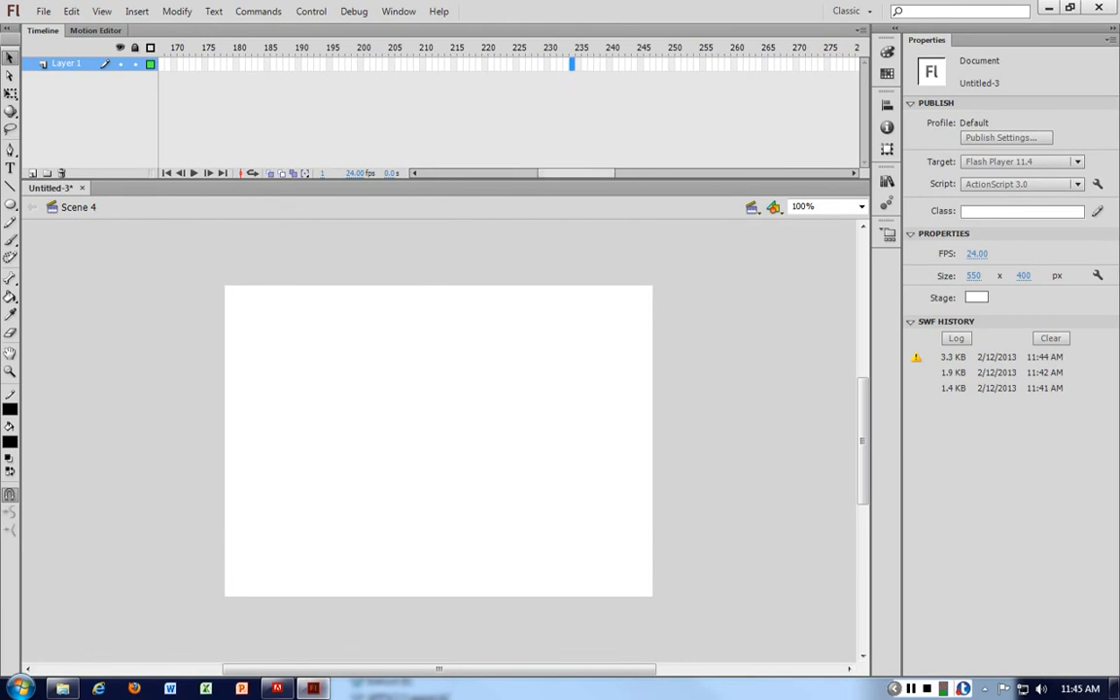
pyautogui.moveTo(575, 173); pyautogui.dragTo(460, 173)
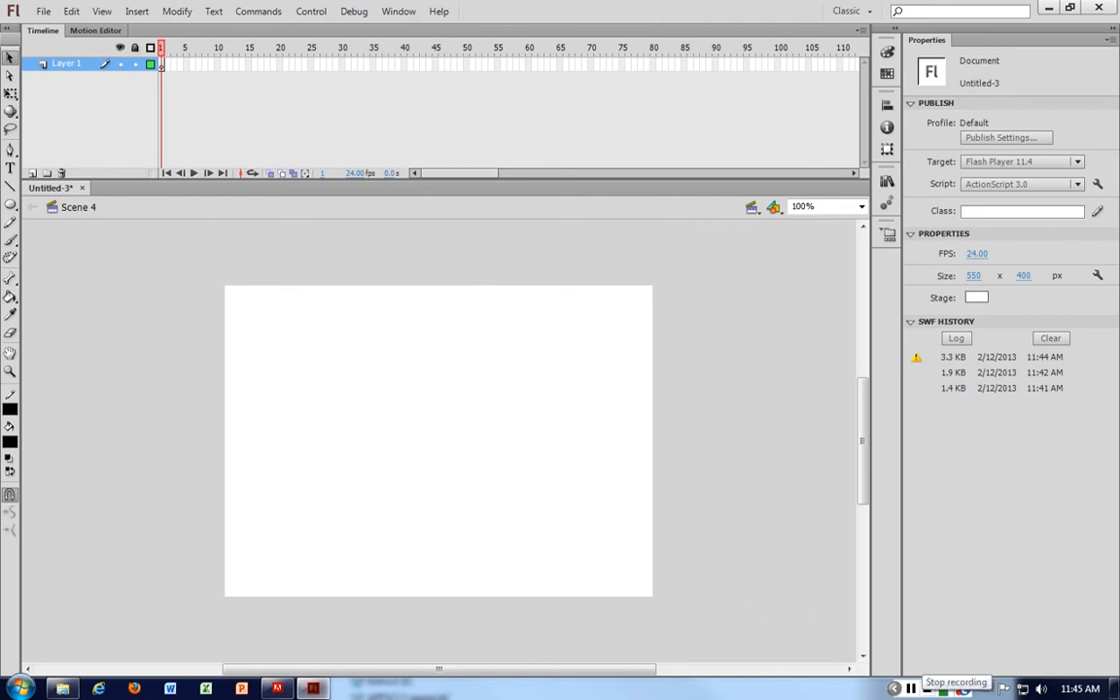
pyautogui.click(752, 207)
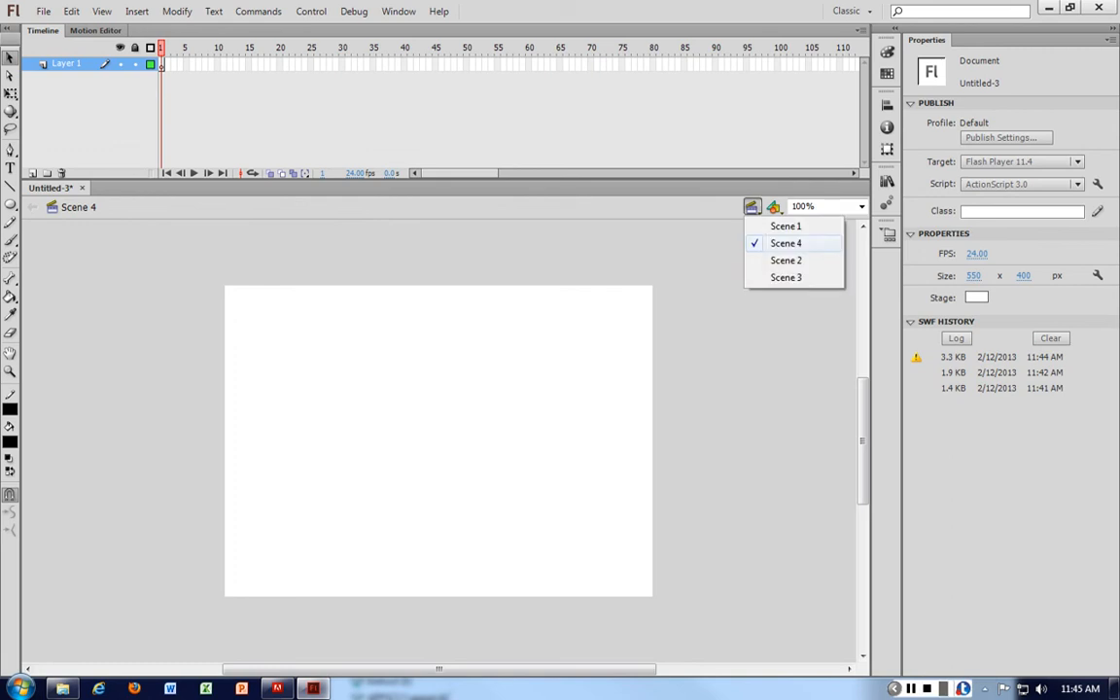
pyautogui.click(137, 12)
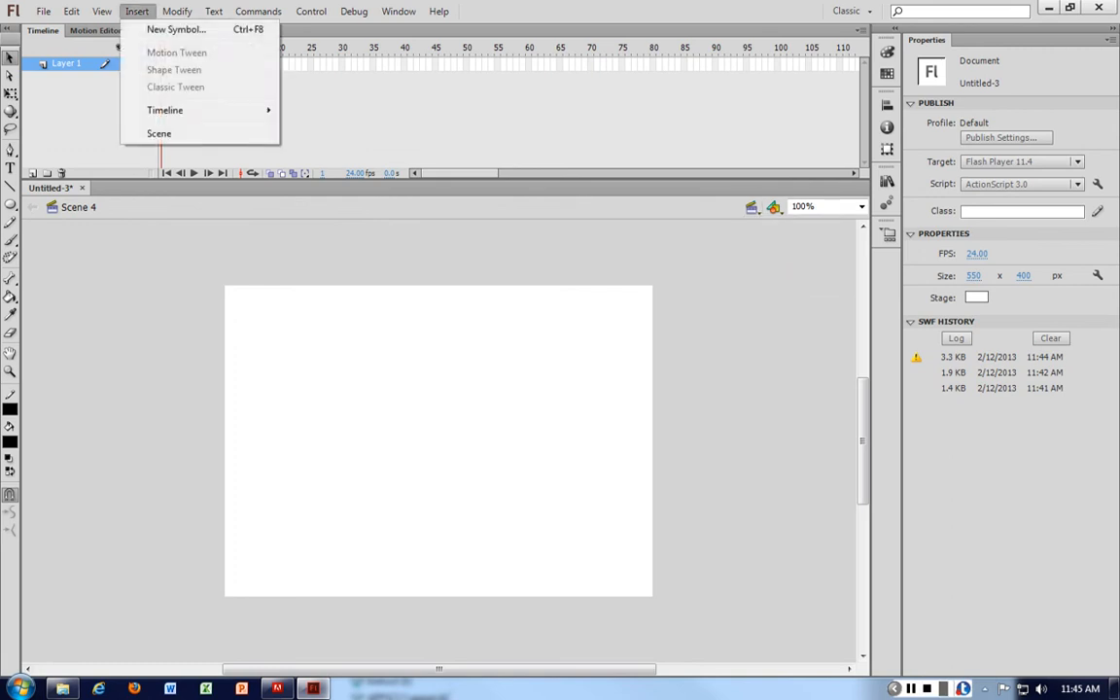